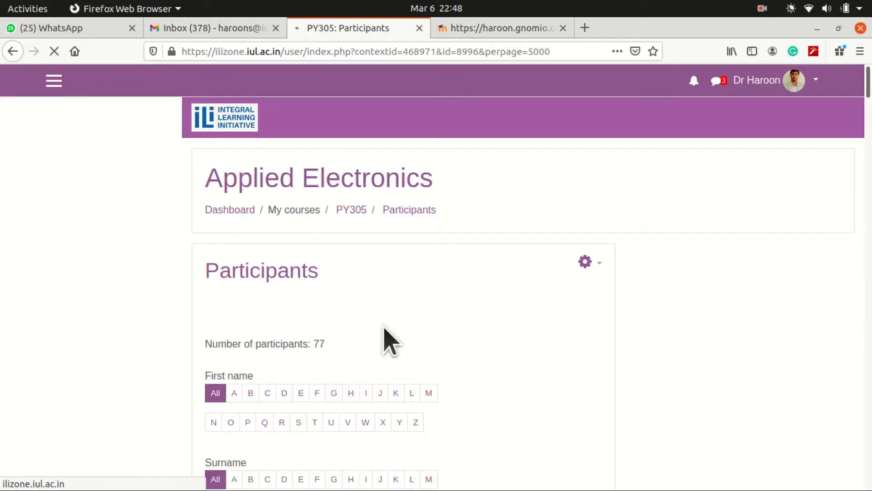
- Look through the full participants list of the Applied Electronics course
scroll(386, 331, down, 5)
scroll(314, 282, down, 5)
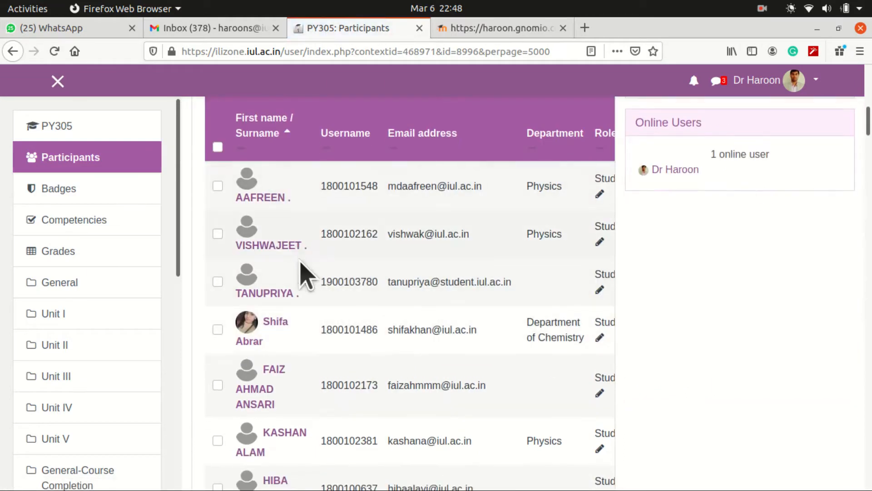
scroll(304, 268, down, 20)
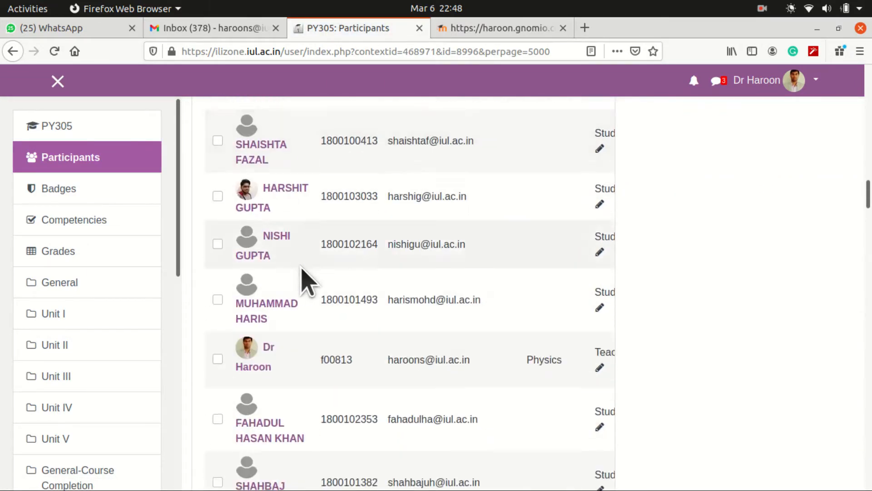
scroll(303, 278, down, 4)
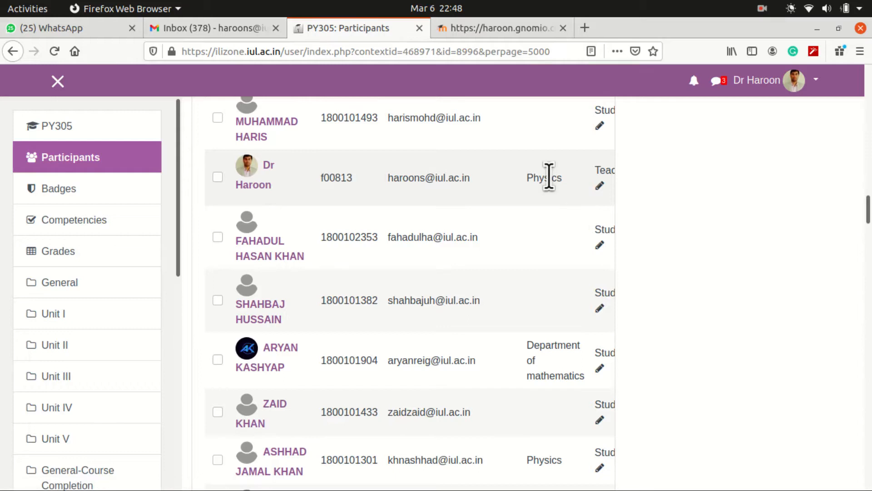
scroll(356, 415, down, 10)
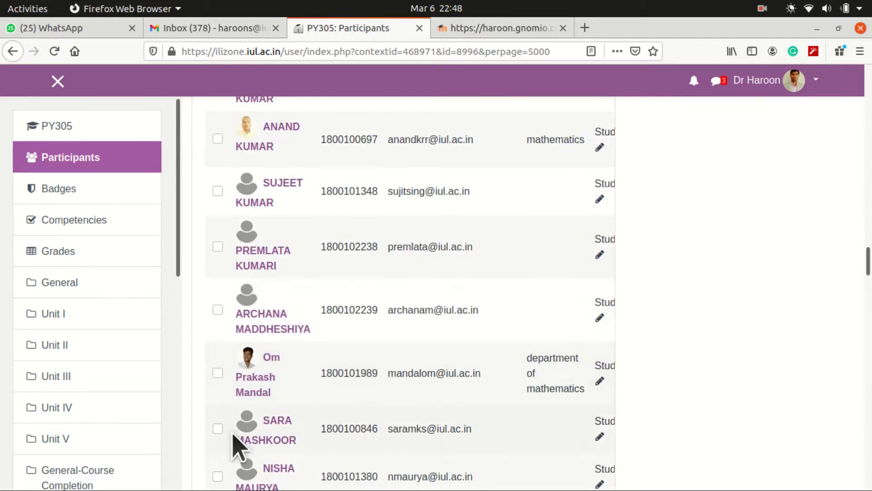
scroll(119, 486, down, 4)
scroll(336, 415, down, 20)
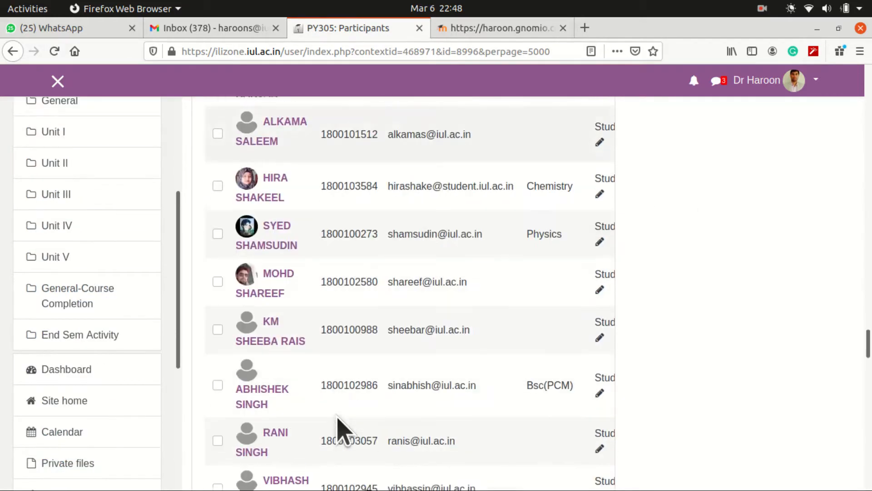
- Hide the course navigation drawer and review each participant's role, groups, last access and status in the list
click(59, 81)
scroll(451, 364, down, 12)
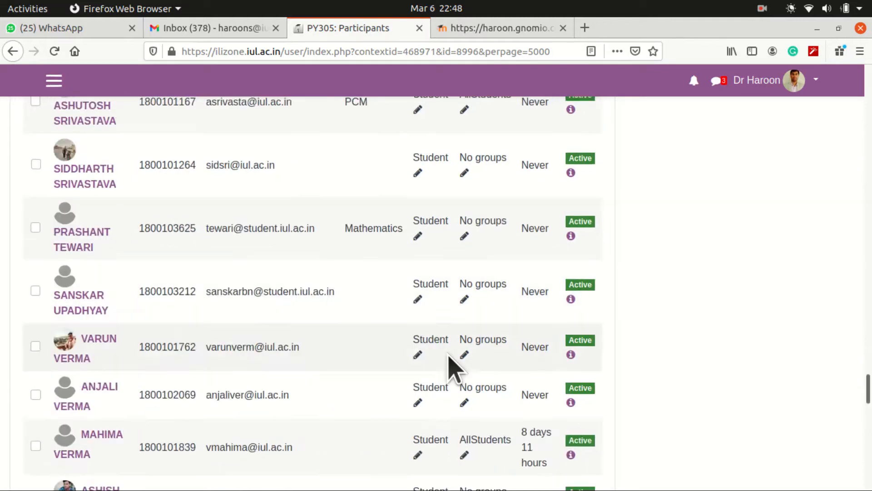
scroll(451, 358, up, 15)
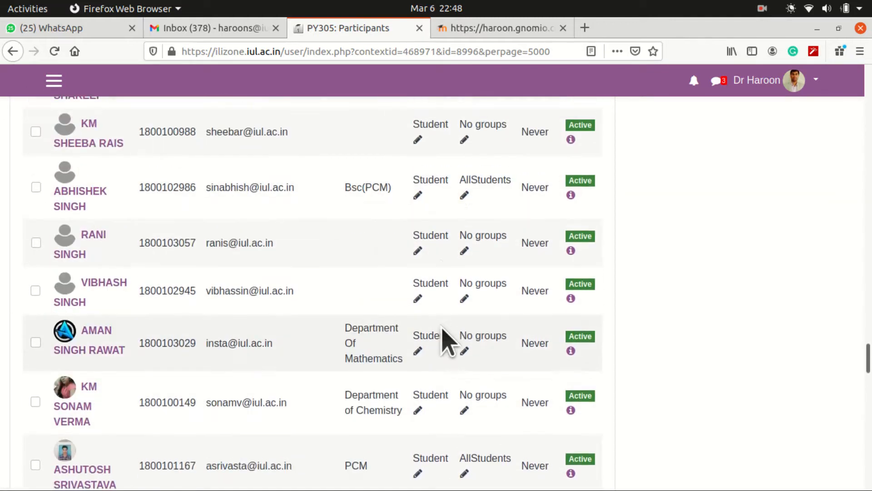
scroll(447, 342, up, 14)
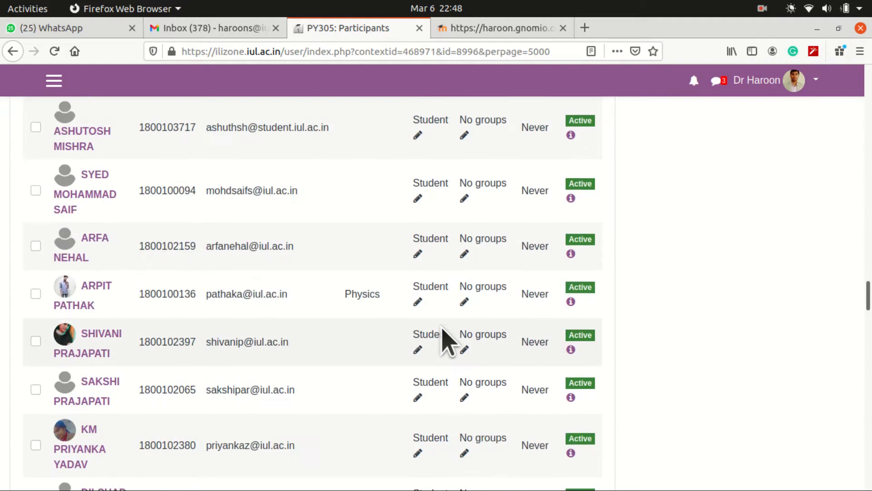
scroll(448, 342, up, 10)
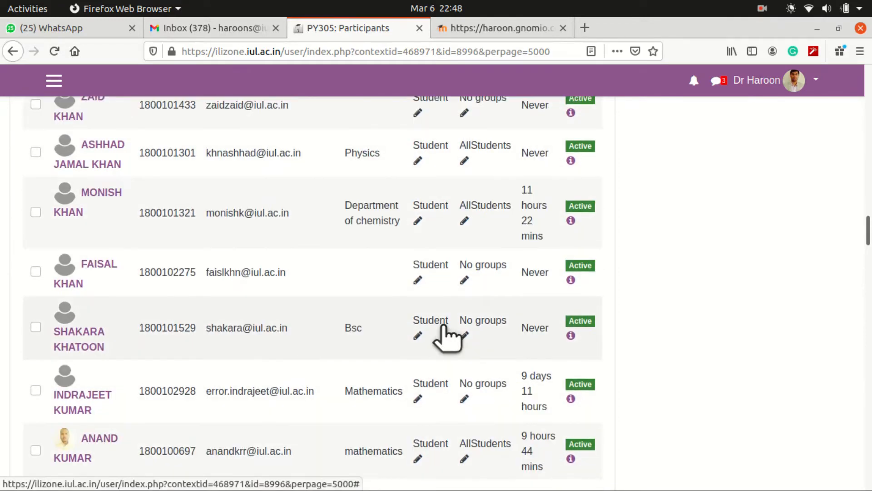
scroll(448, 340, down, 4)
scroll(447, 341, up, 11)
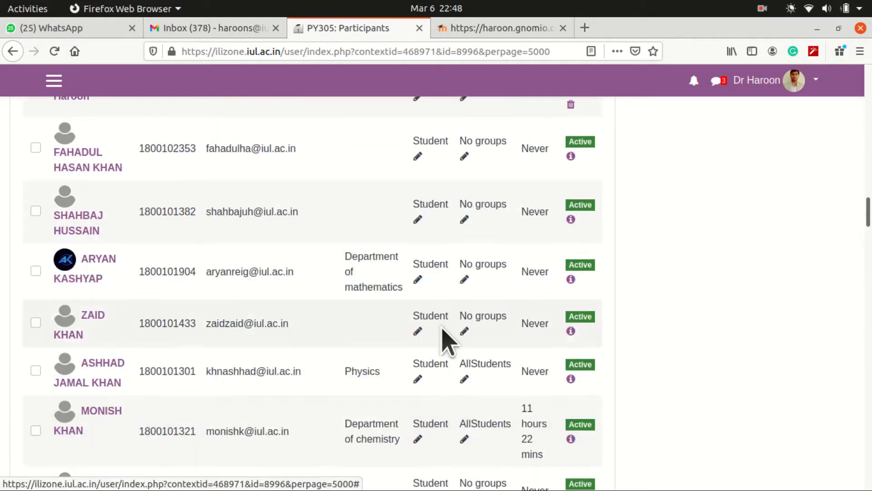
scroll(443, 329, up, 5)
scroll(443, 329, down, 3)
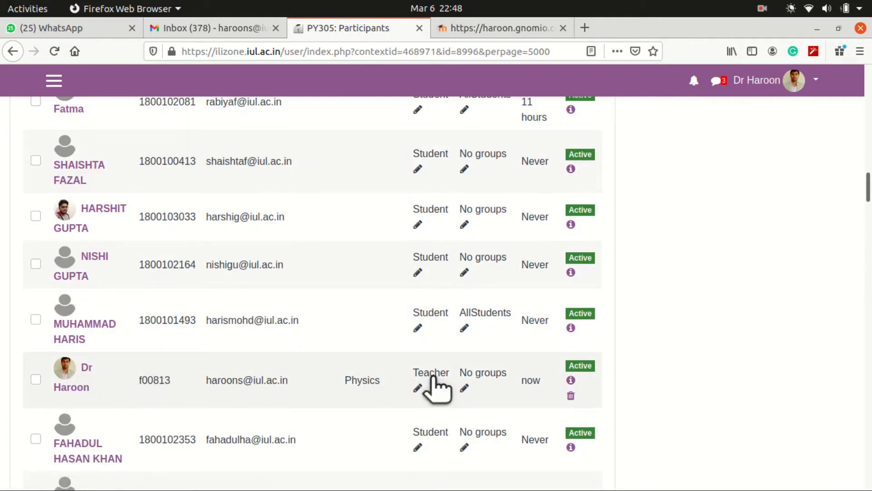
scroll(714, 296, up, 15)
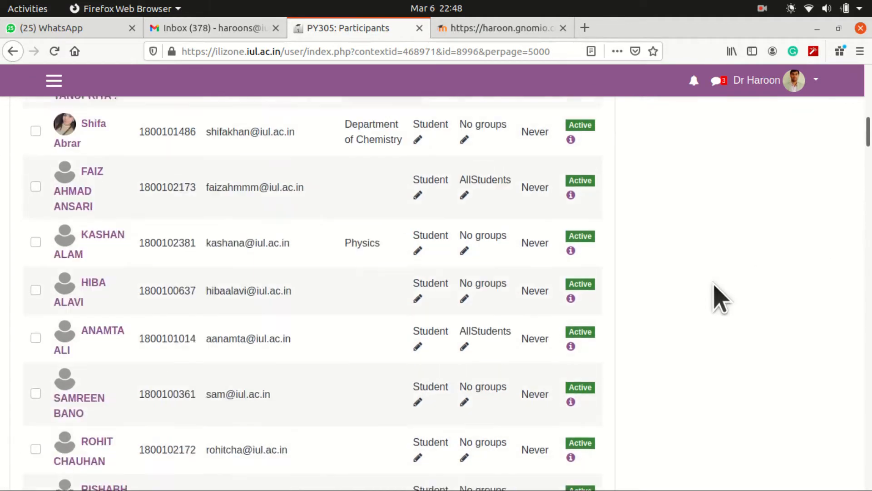
scroll(568, 250, up, 5)
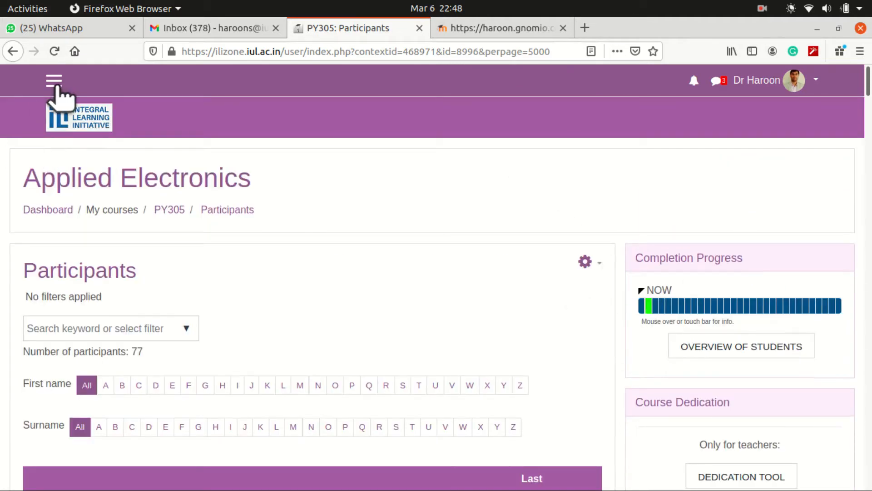
- Show the course navigation drawer again, open the course's groups page and view the members of AllStudents
click(53, 81)
click(585, 261)
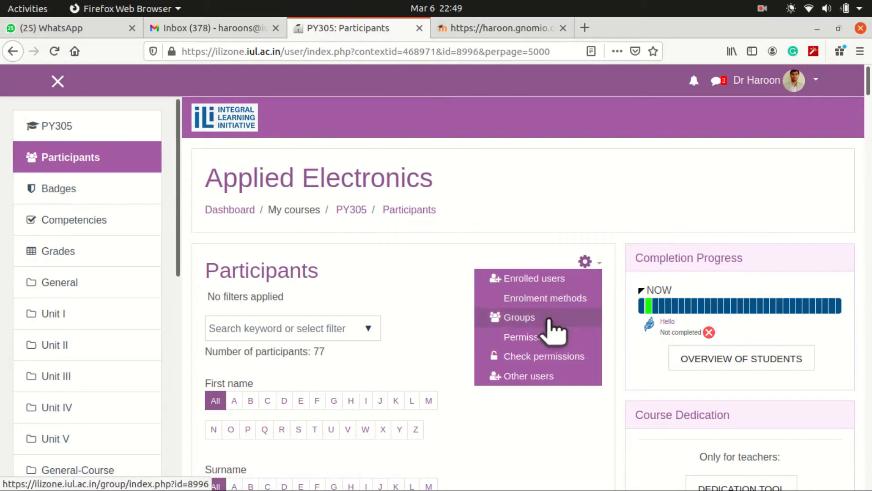
click(554, 333)
scroll(425, 304, down, 5)
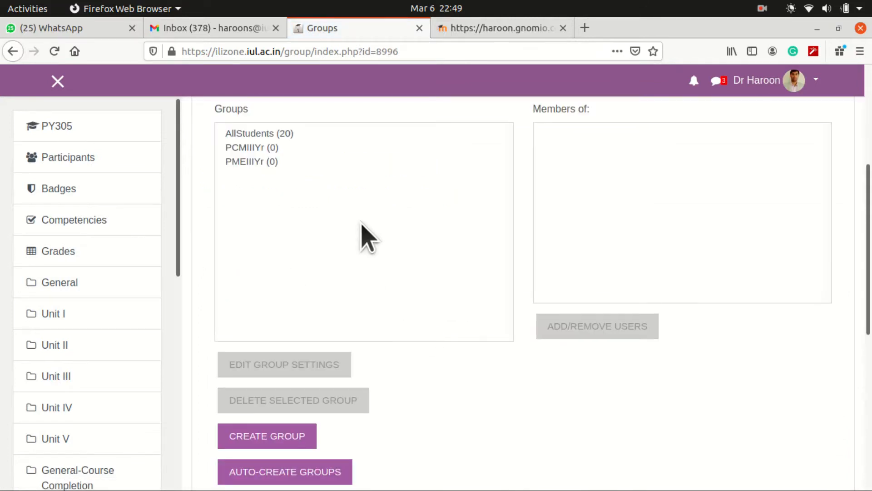
click(282, 132)
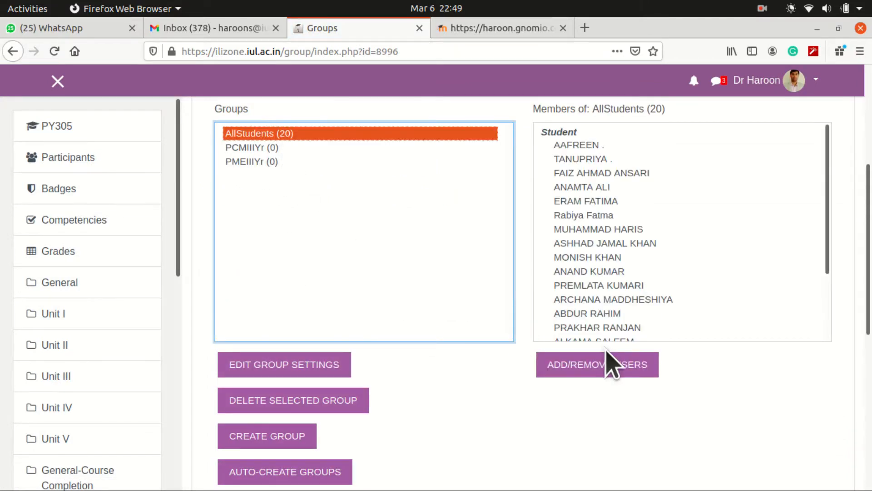
click(760, 10)
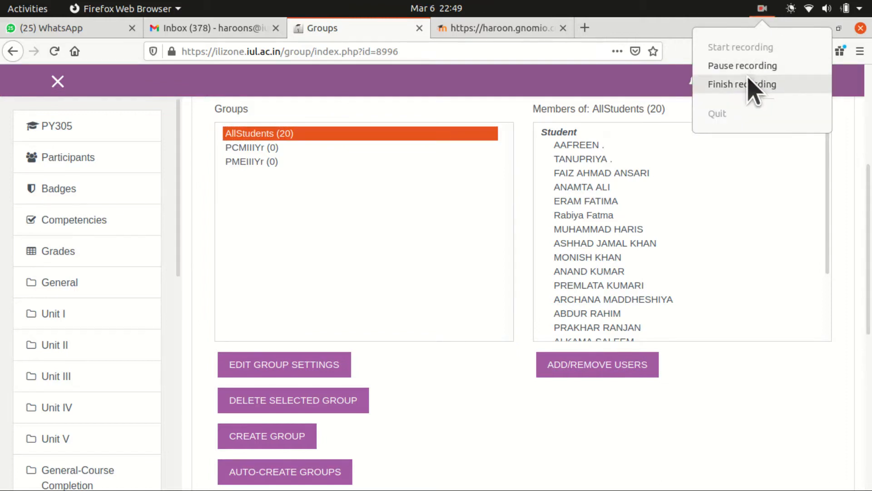
click(752, 70)
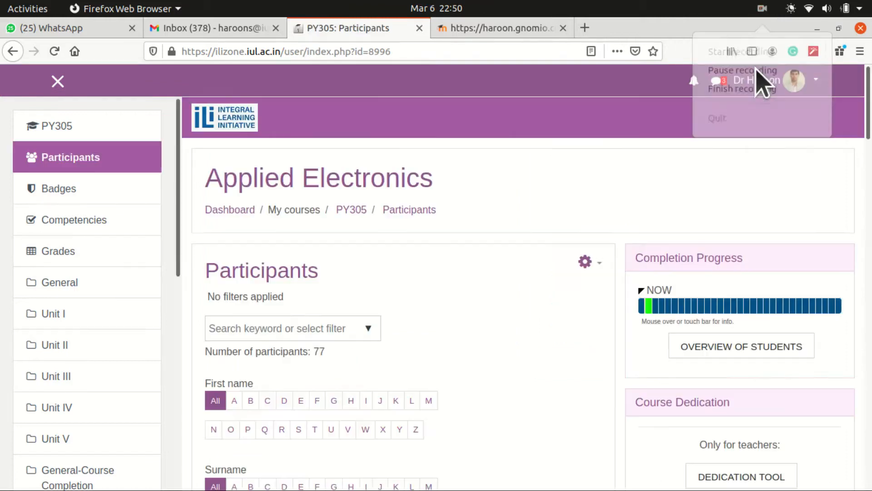
- Open the groups management page from the Applied Electronics participants page and look over the group options
click(585, 263)
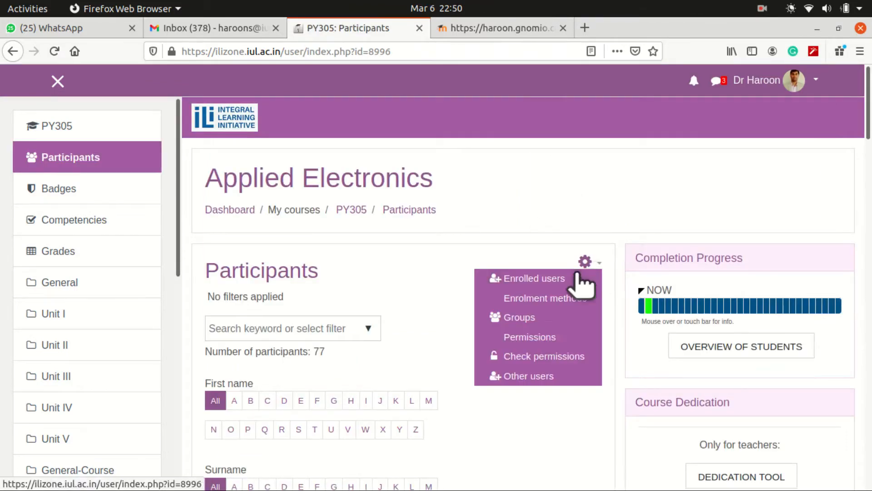
click(565, 316)
scroll(487, 356, down, 1)
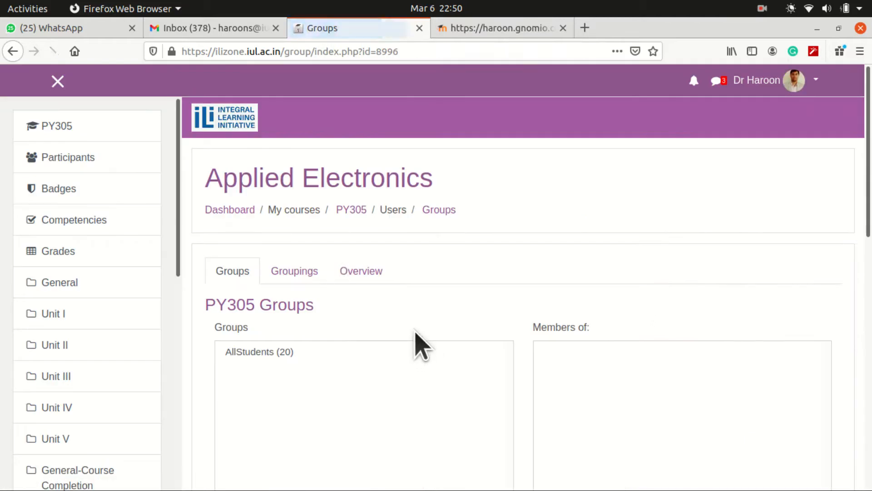
scroll(415, 345, down, 5)
scroll(414, 343, up, 1)
scroll(415, 343, down, 3)
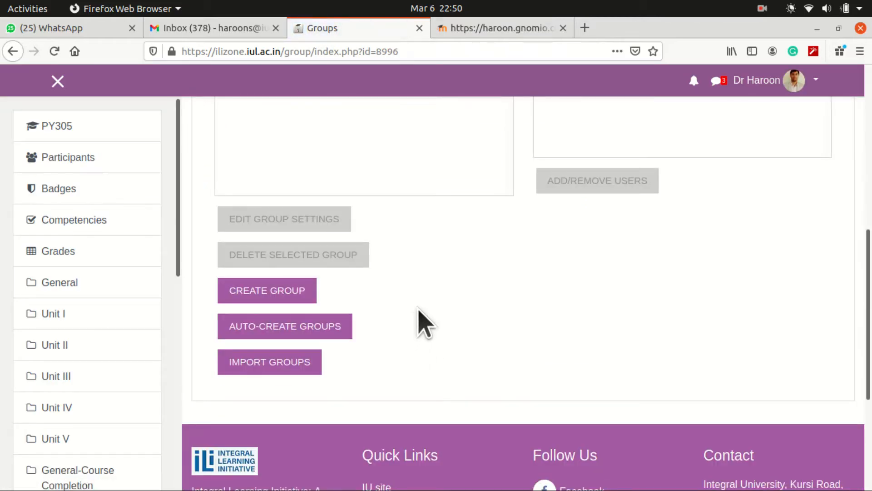
- Create a new group named GroupPMM in the course and save it
click(275, 291)
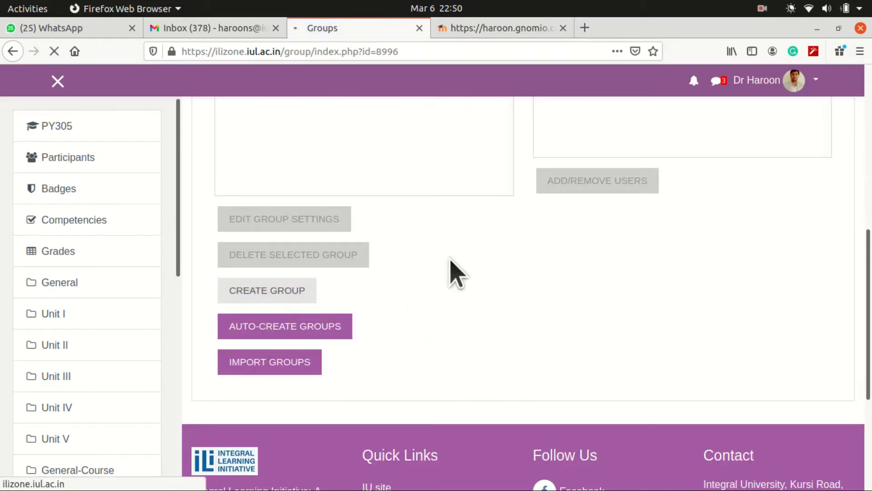
scroll(378, 315, down, 2)
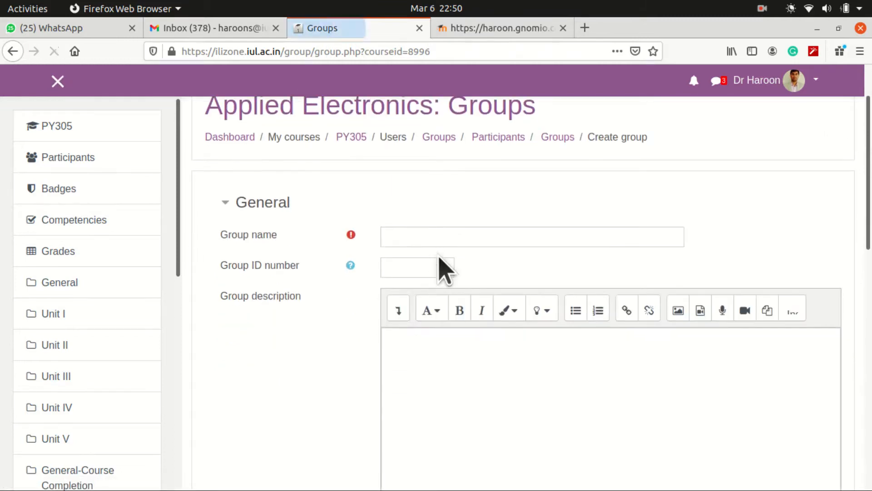
click(452, 236)
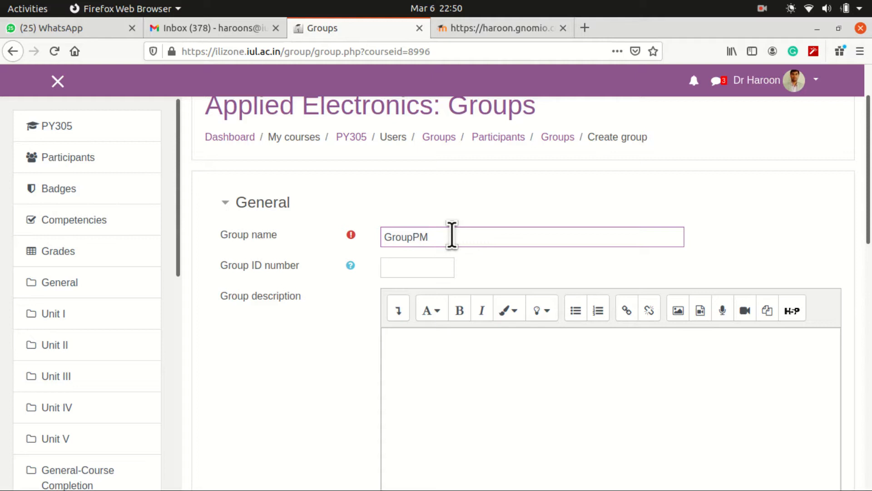
scroll(451, 235, down, 12)
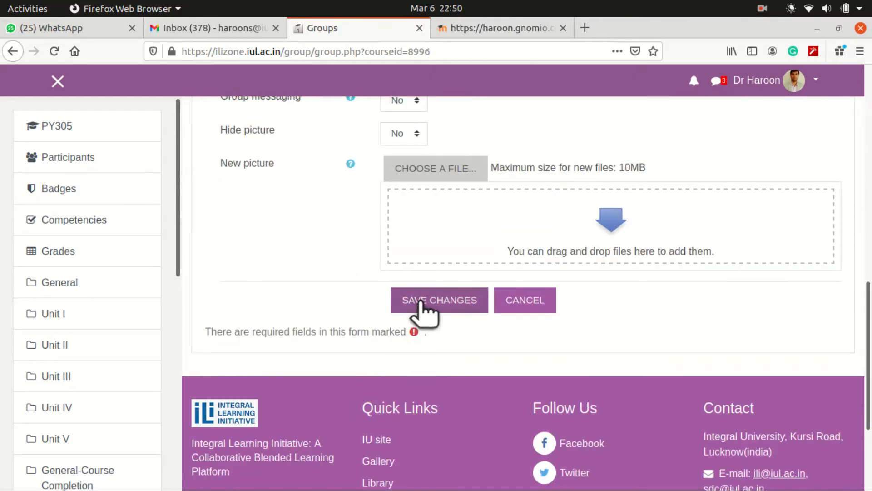
click(424, 305)
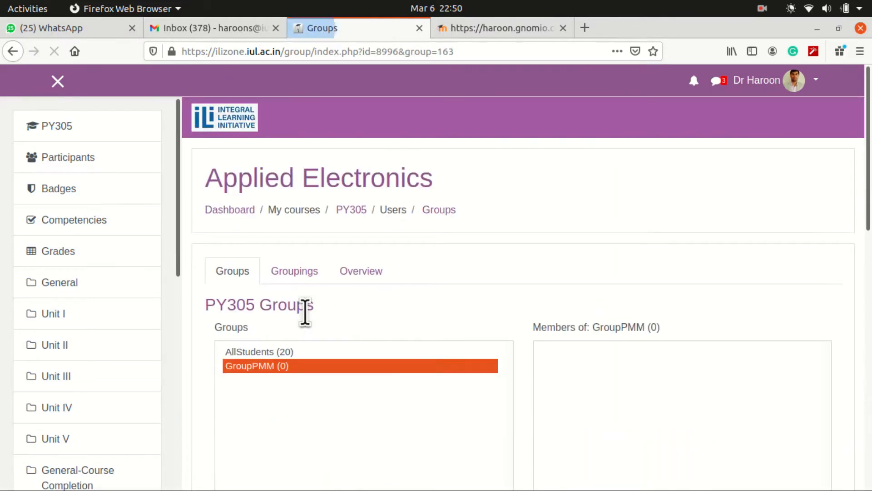
- Compare the member lists of the GroupPMM and AllStudents groups
scroll(318, 313, down, 3)
click(280, 221)
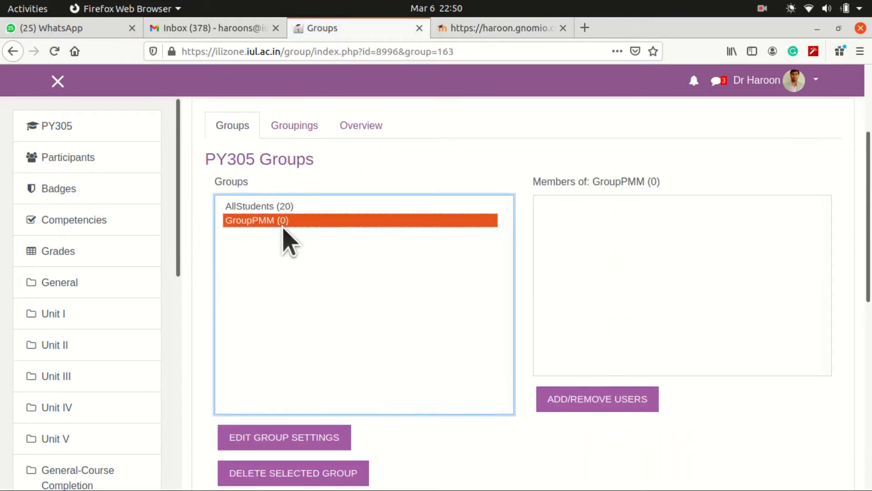
click(279, 207)
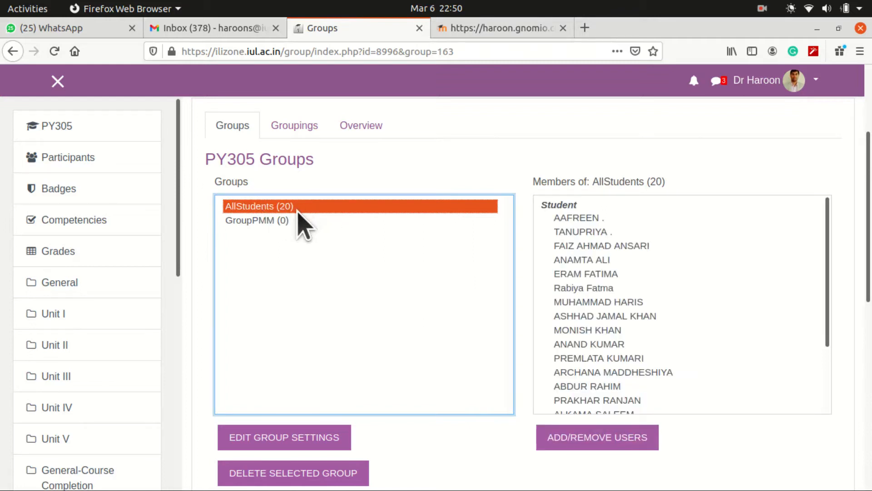
click(289, 222)
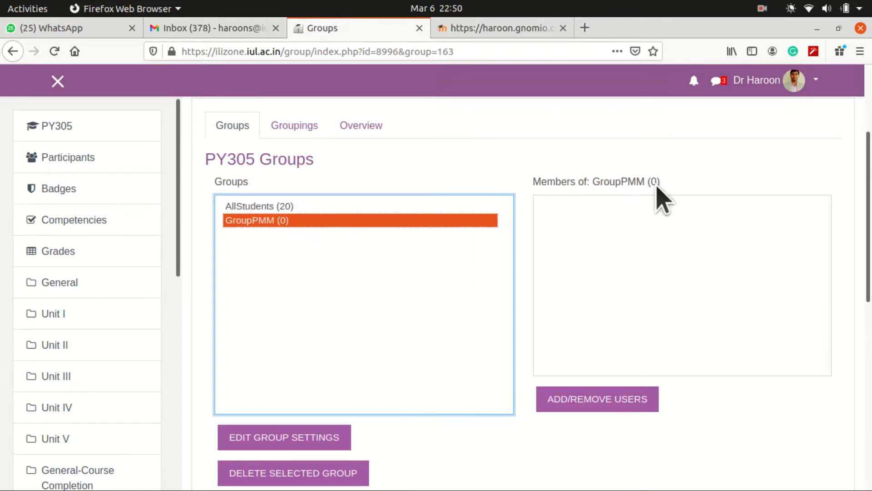
click(313, 206)
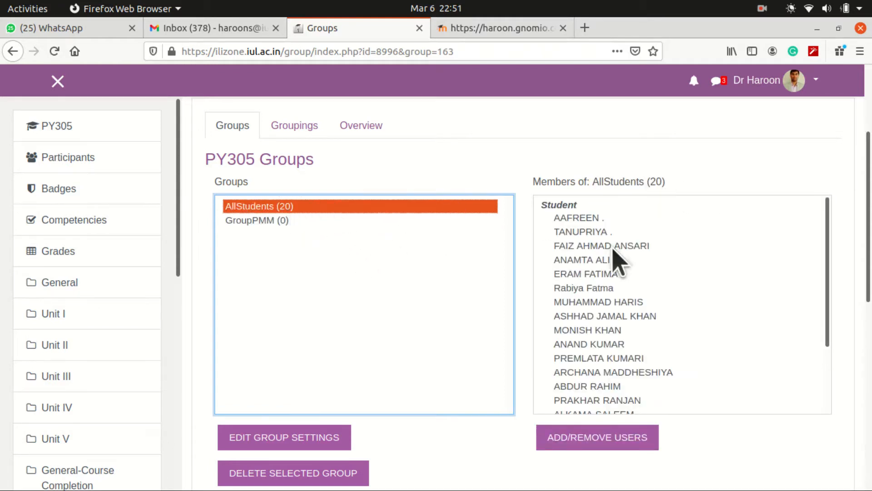
scroll(586, 259, down, 3)
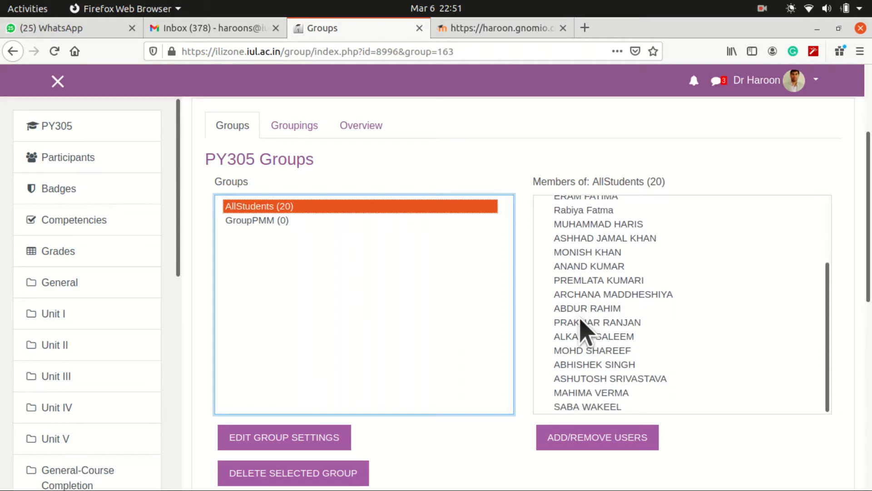
scroll(611, 400, up, 3)
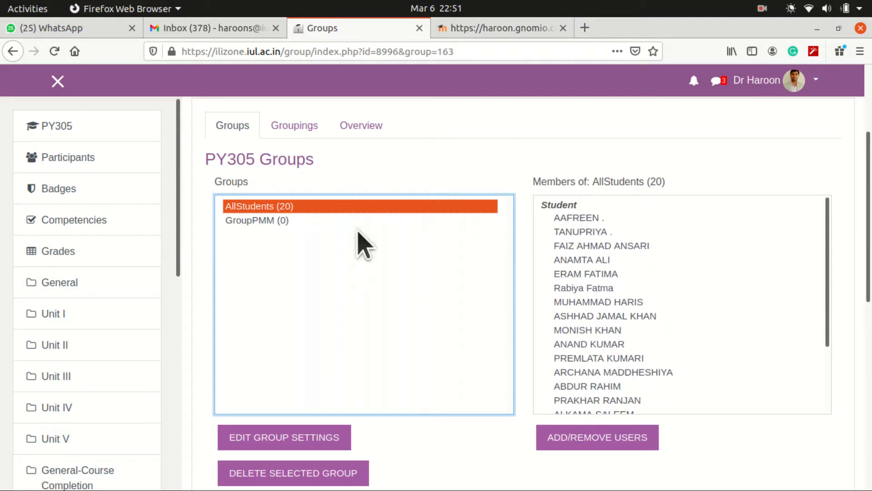
- Open the page for adding and removing users of the GroupPMM group
click(288, 222)
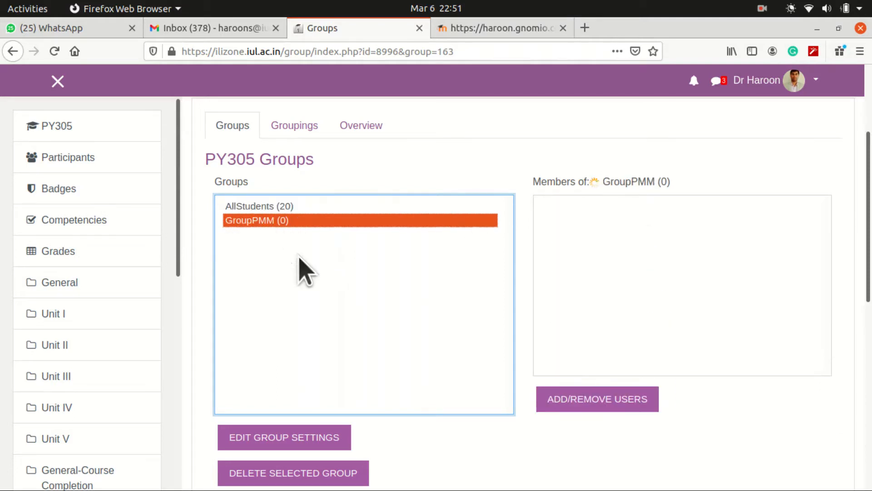
click(568, 409)
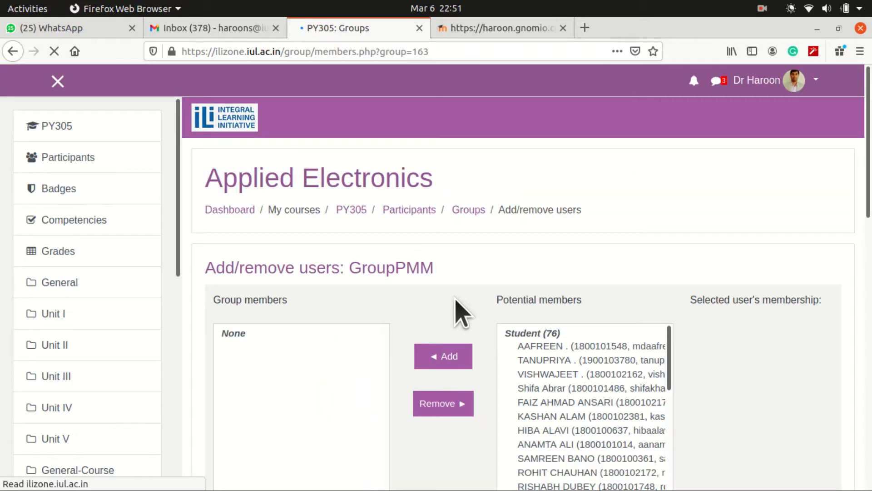
scroll(471, 288, down, 3)
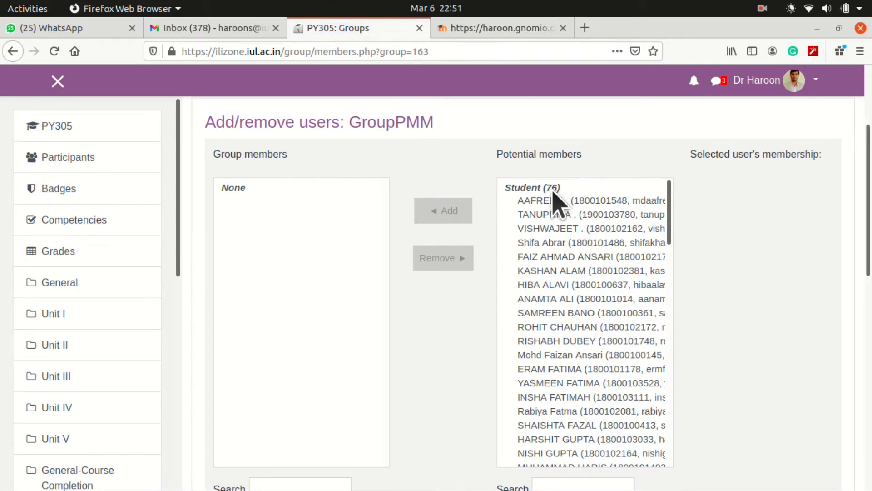
- Open the course participants page in a separate browser tab and look over the enrolled users
right_click(113, 165)
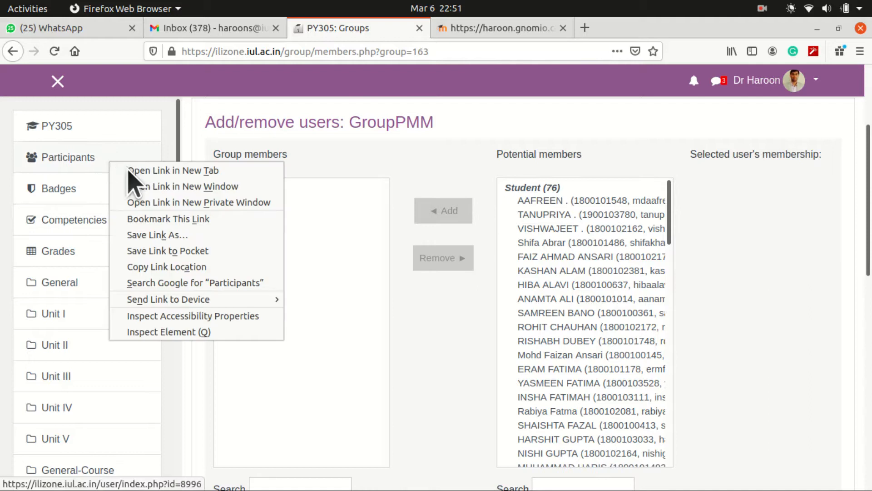
click(141, 171)
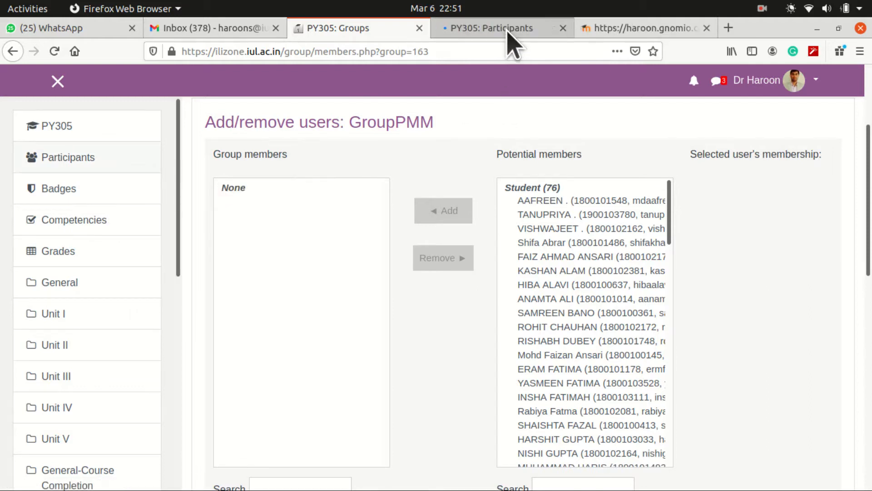
click(508, 31)
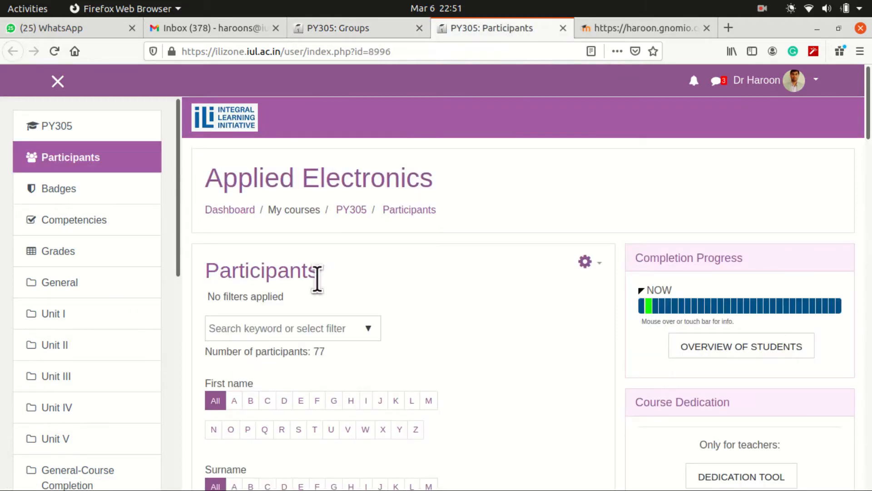
scroll(315, 283, down, 4)
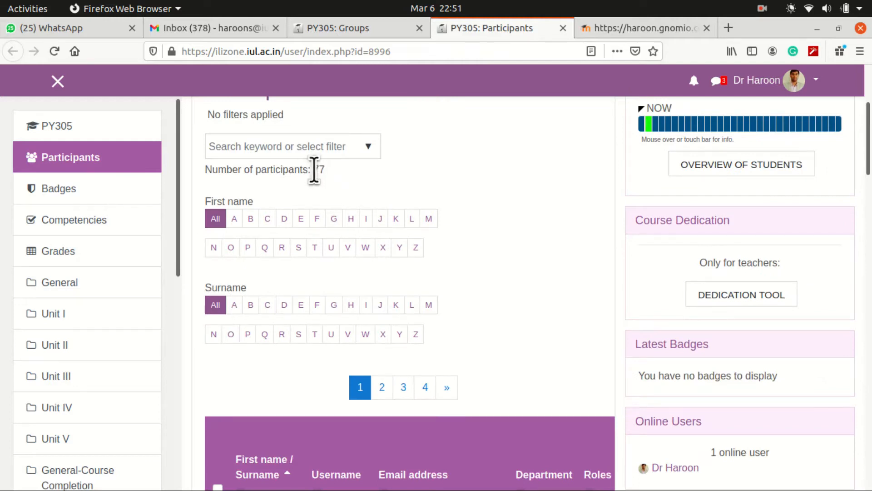
scroll(404, 375, down, 10)
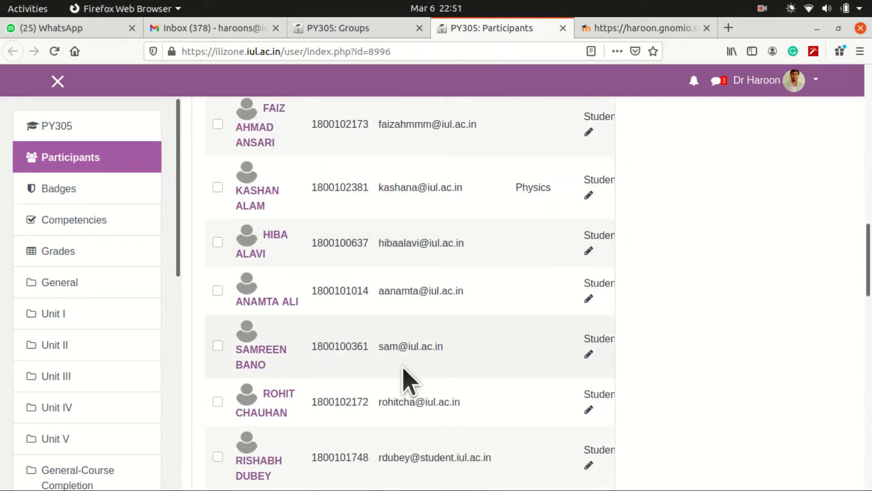
scroll(403, 376, up, 10)
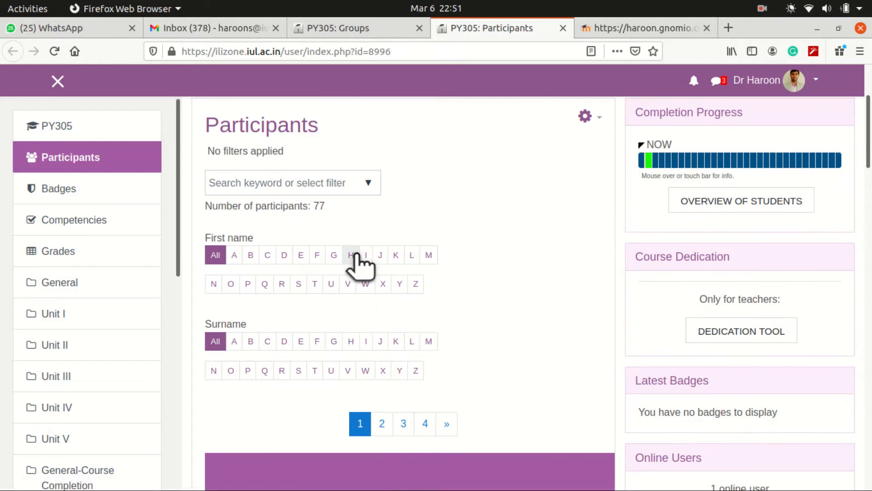
- Filter the participants by first-name initial D, review their roles, and reset the first-name filter to All
click(284, 254)
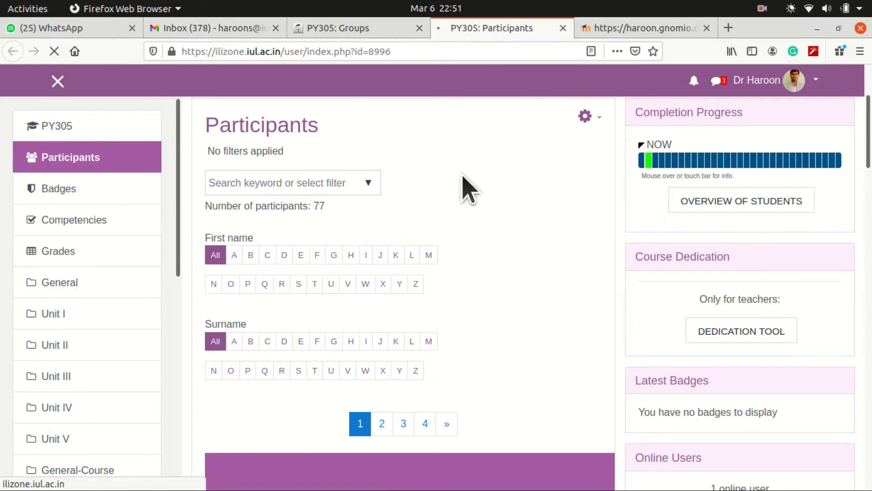
scroll(428, 296, down, 10)
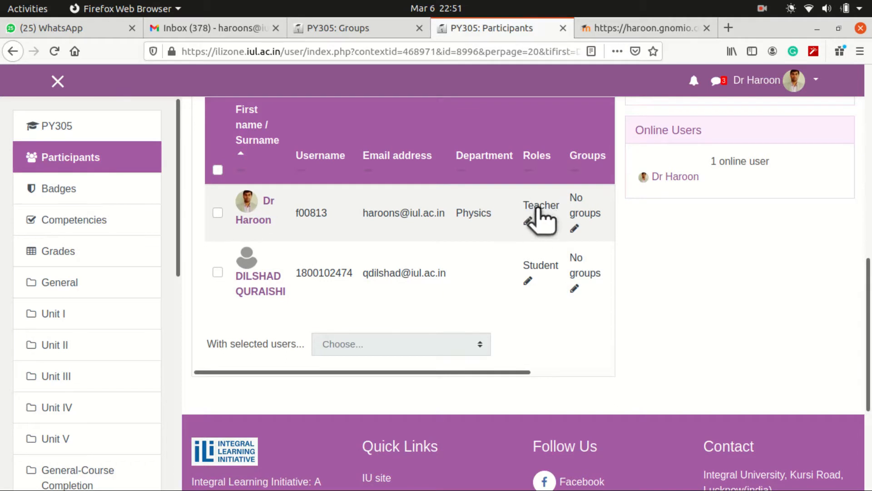
scroll(405, 214, up, 10)
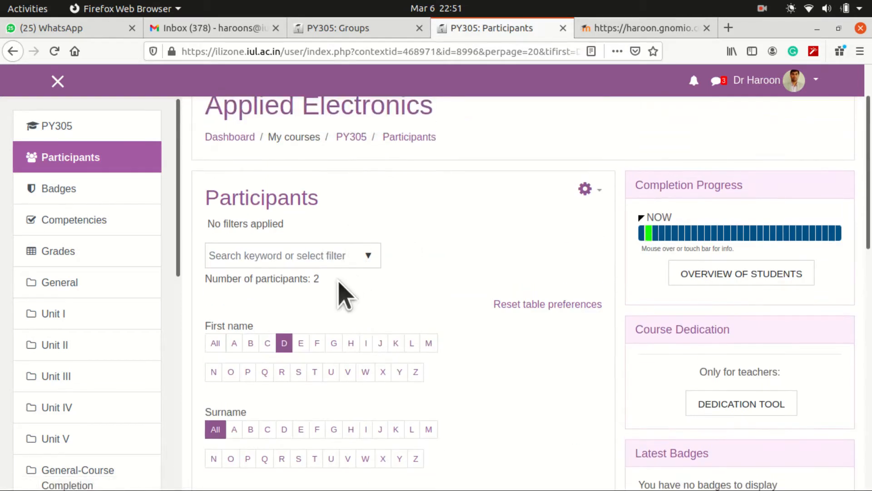
click(215, 344)
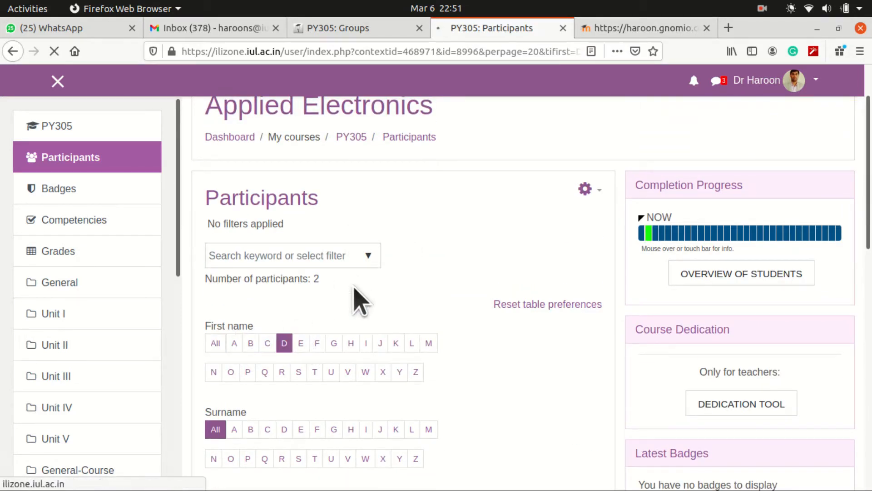
scroll(352, 284, down, 3)
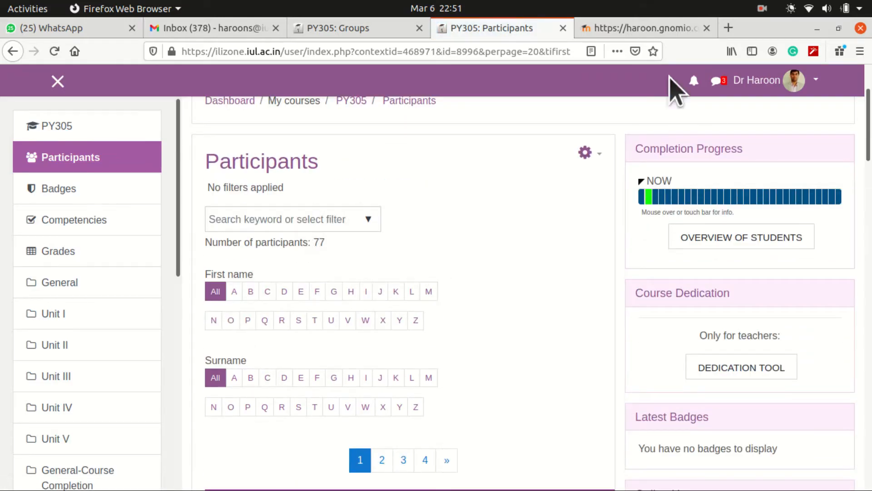
- Return to the GroupPMM add/remove users page and look through the list of potential members
click(405, 29)
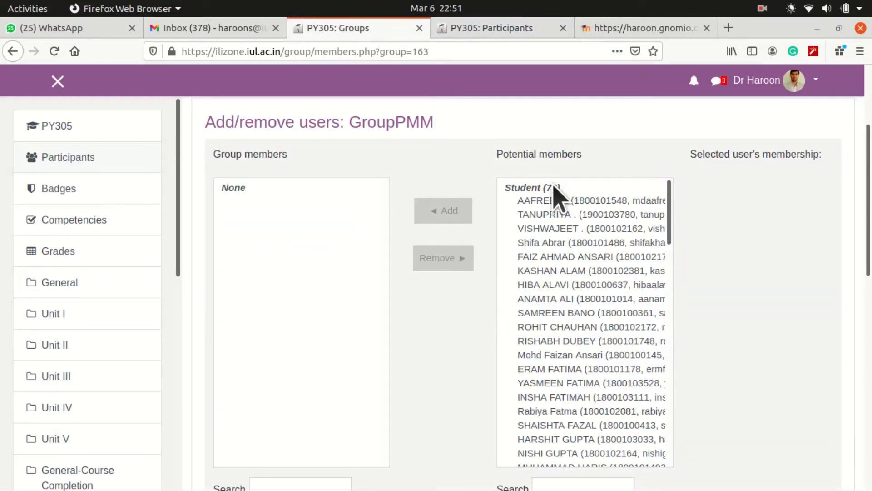
drag(351, 127, 471, 134)
click(476, 136)
scroll(543, 302, down, 6)
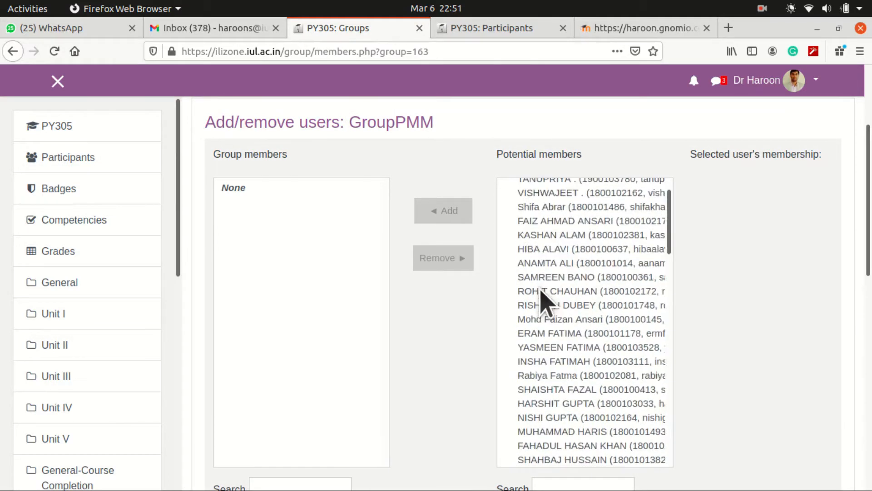
- Search the potential members by the start of a student's first name and add the matching student to GroupPMM
scroll(438, 347, down, 5)
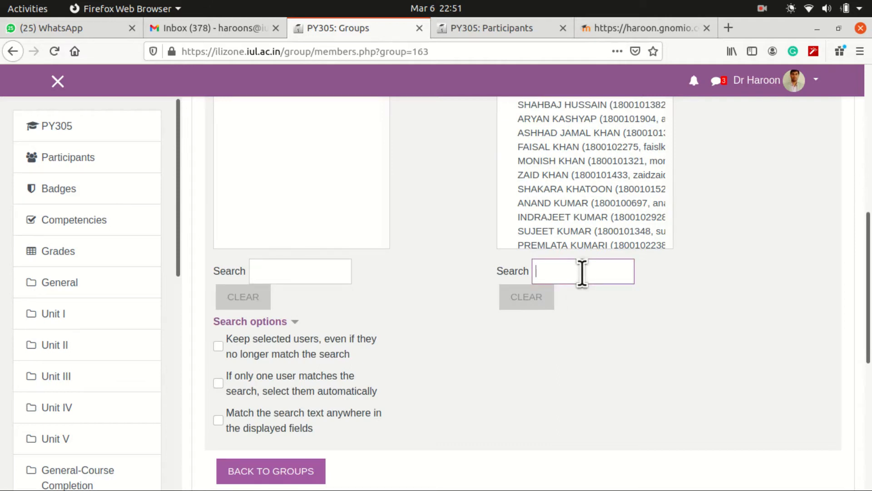
text(a)
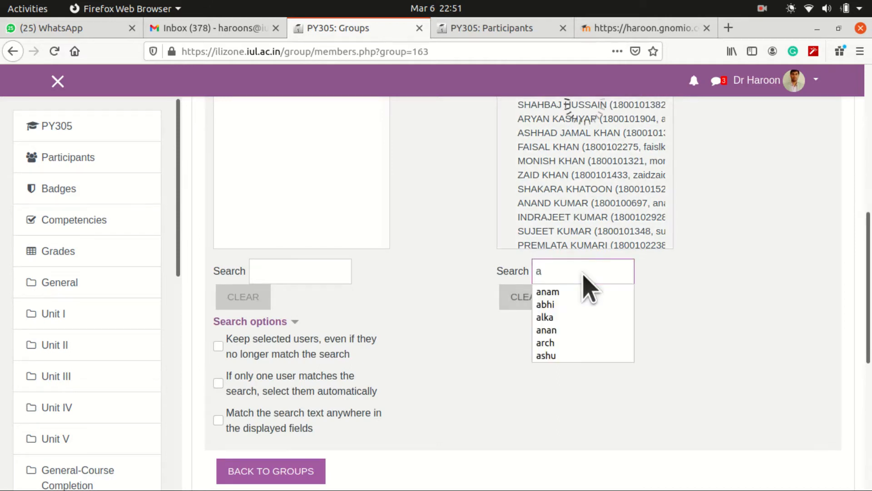
text(nam)
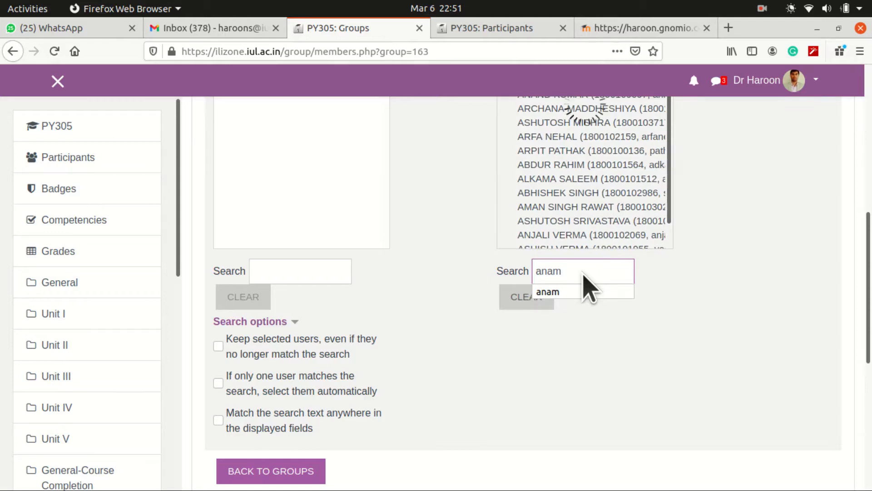
scroll(688, 292, up, 3)
scroll(695, 293, up, 2)
click(582, 201)
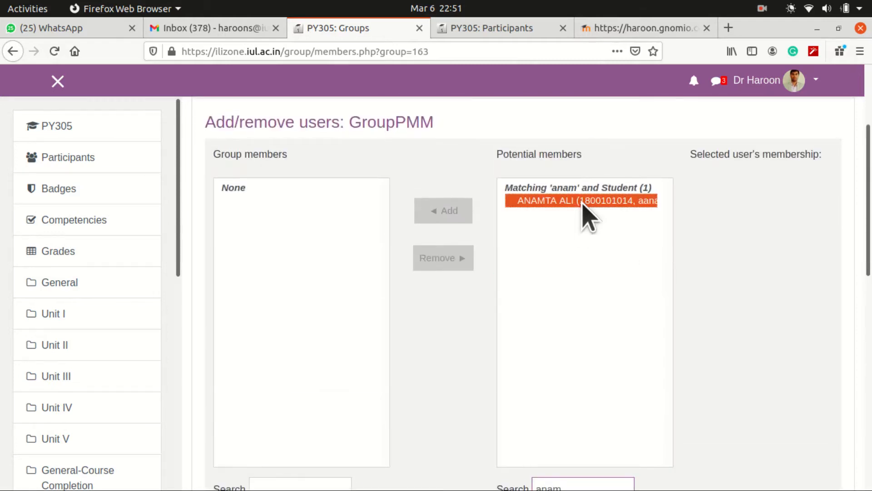
click(449, 214)
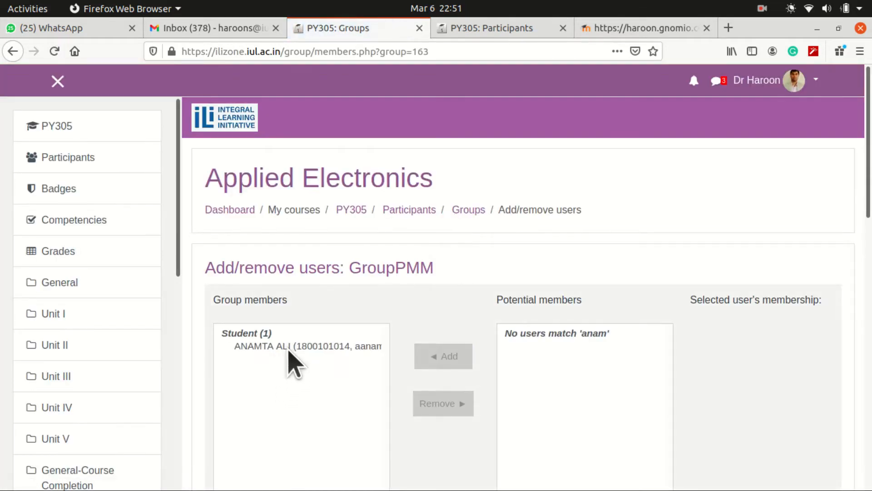
- Clear the potential members search and add a second student, from the middle of the full list, to GroupPMM
scroll(588, 288, down, 5)
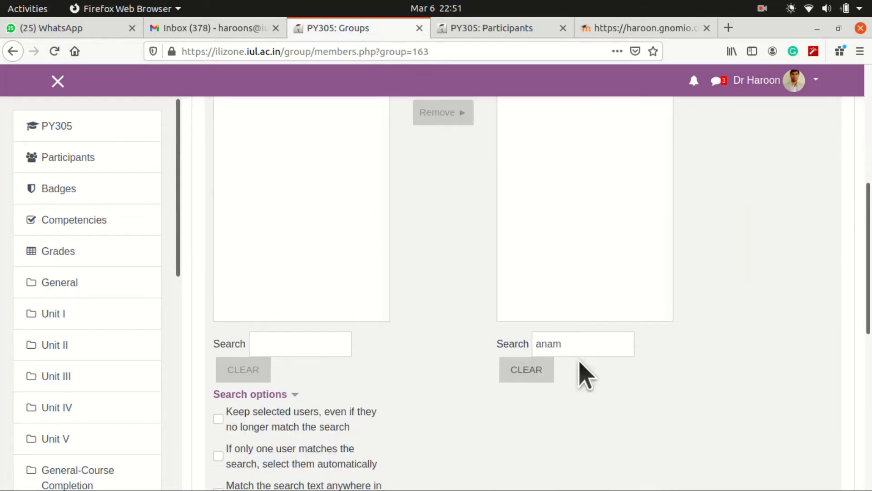
scroll(587, 348, up, 4)
key(BackSpace)
key(BackSpace)
key(BackSpace)
key(BackSpace)
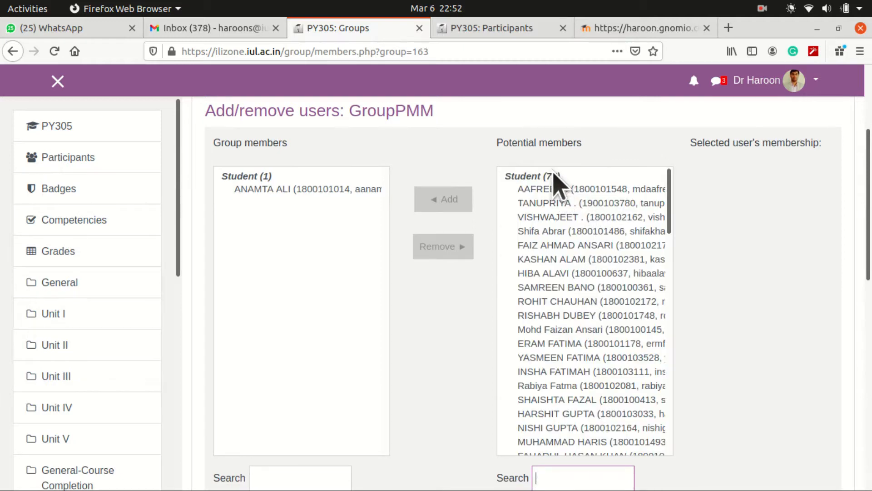
scroll(587, 311, down, 9)
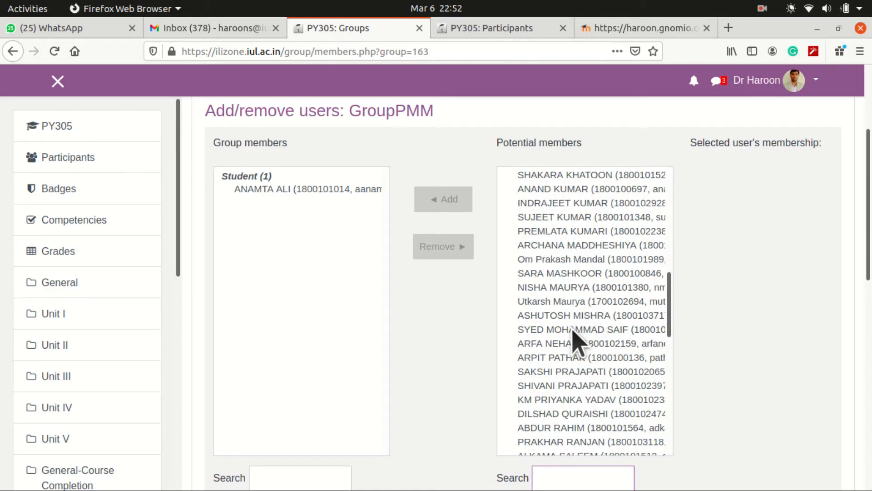
click(572, 330)
click(443, 200)
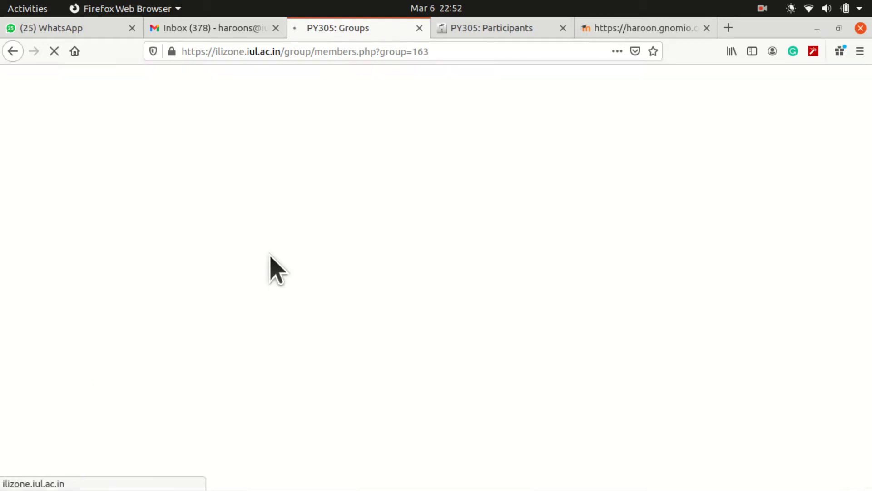
- Add a third student to GroupPMM from near the end of the potential members list
scroll(755, 376, down, 10)
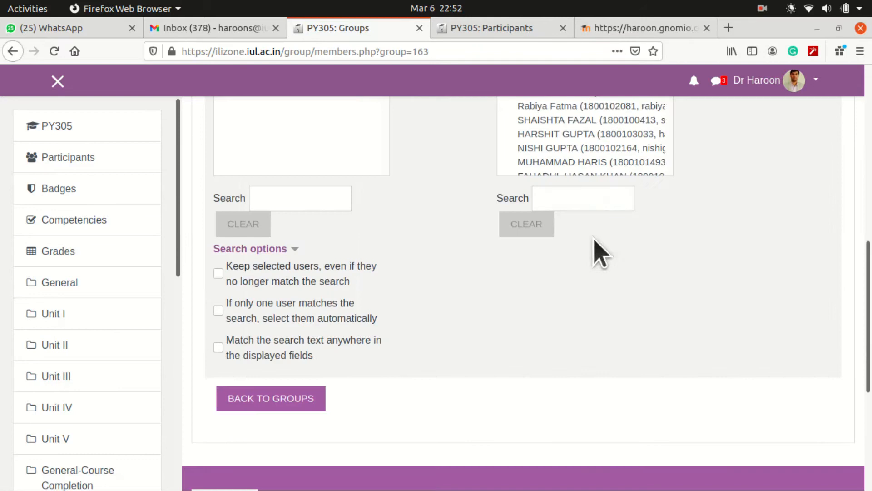
scroll(591, 227, up, 5)
scroll(584, 250, down, 10)
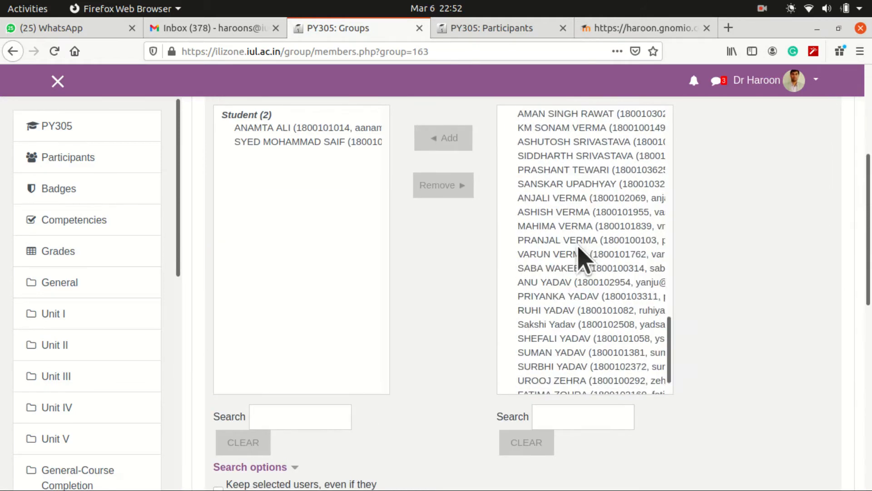
click(559, 268)
scroll(547, 363, down, 2)
click(446, 138)
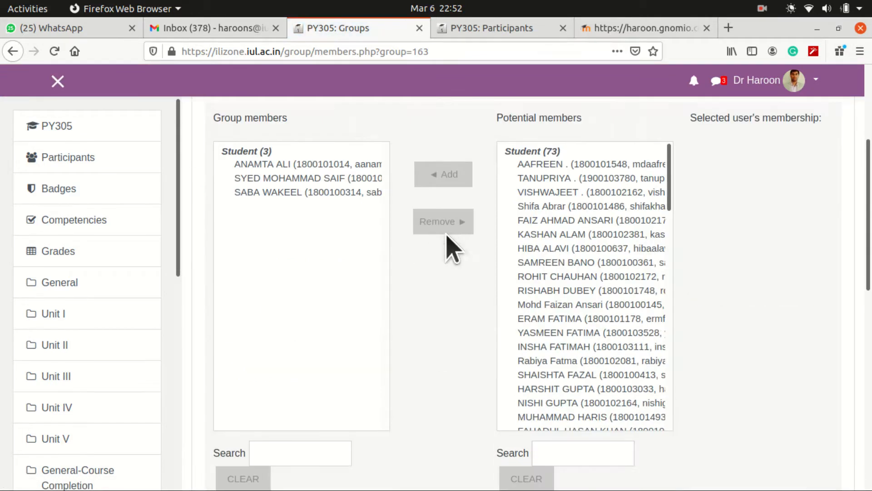
- Add the 16th student in the potential members list to GroupPMM as its fourth member
scroll(493, 311, down, 3)
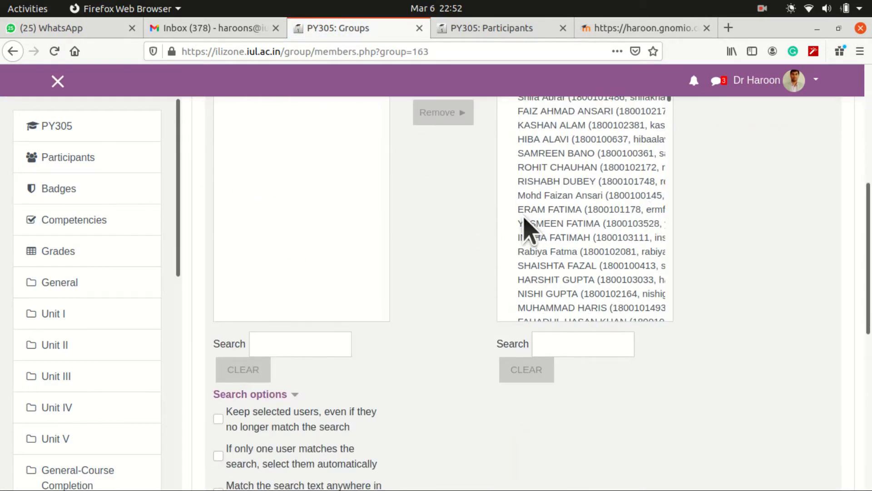
click(555, 268)
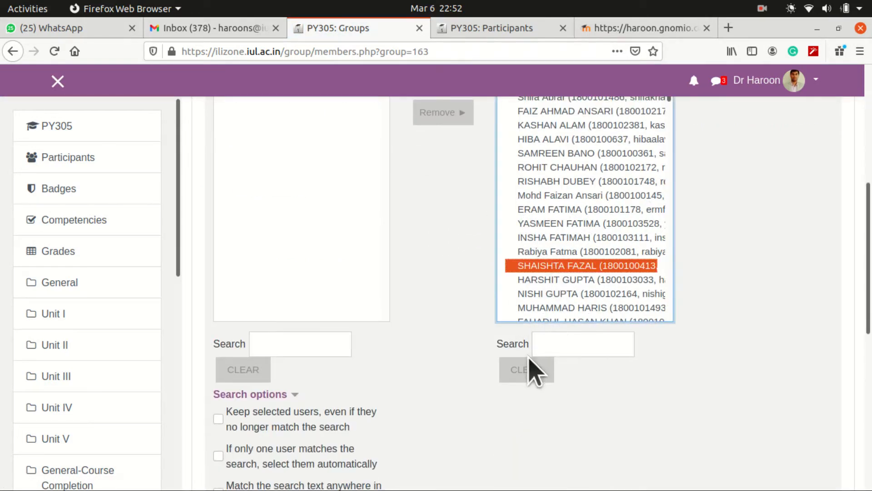
scroll(394, 177, up, 3)
click(447, 176)
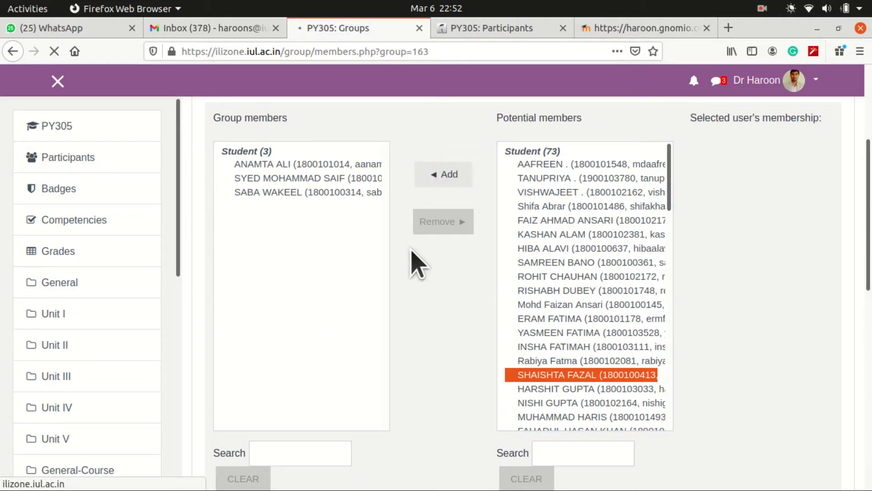
- Add the 14th student in the potential members list to GroupPMM as its fifth member
scroll(413, 262, down, 5)
click(544, 348)
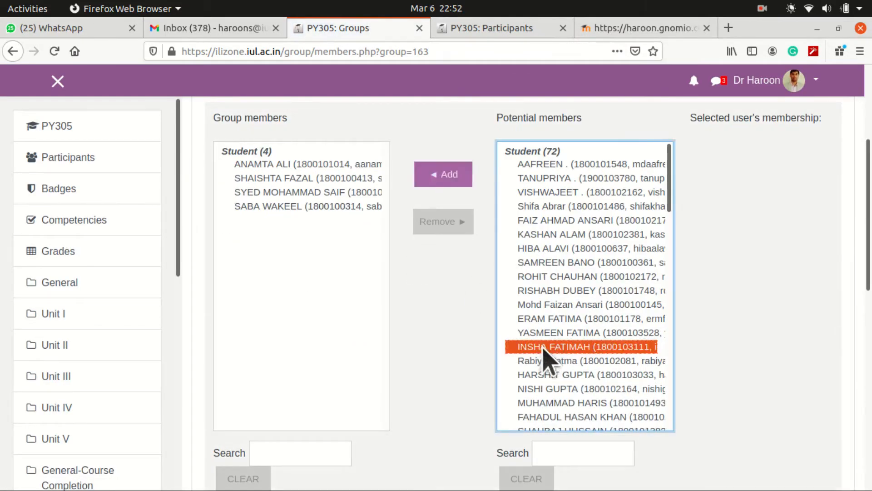
click(438, 177)
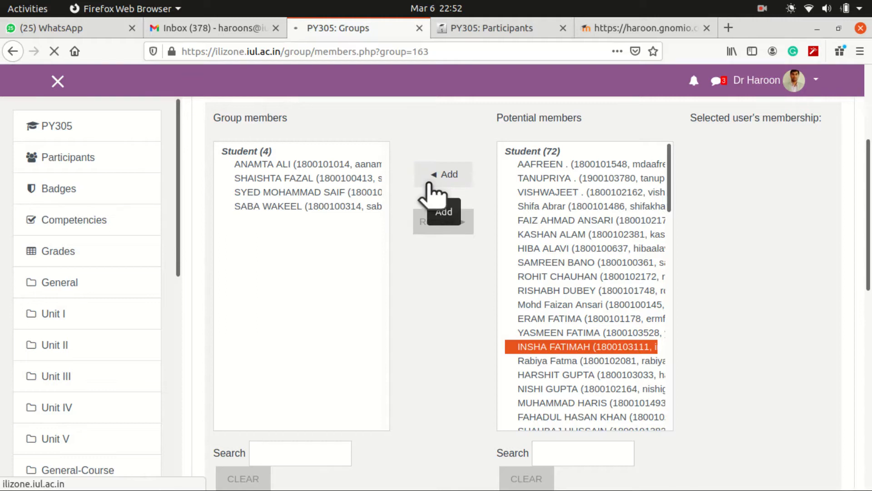
- Remove the second listed student from the members of GroupPMM
scroll(262, 177, down, 5)
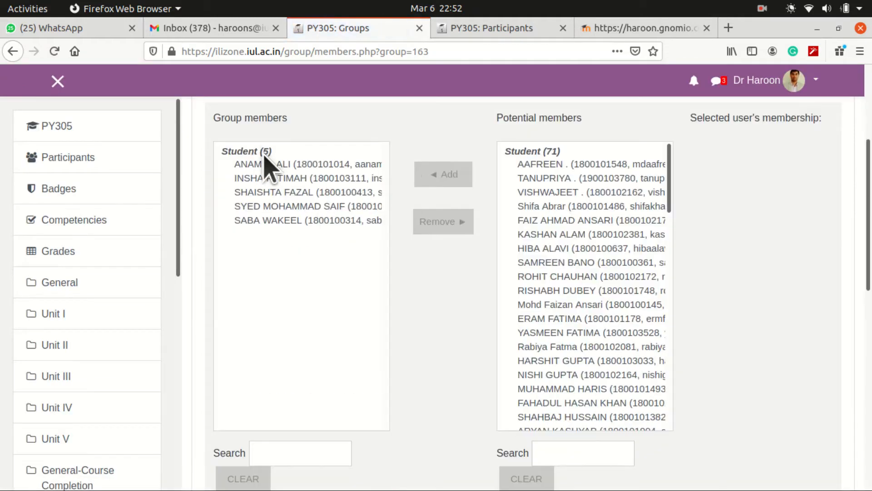
click(286, 179)
click(454, 222)
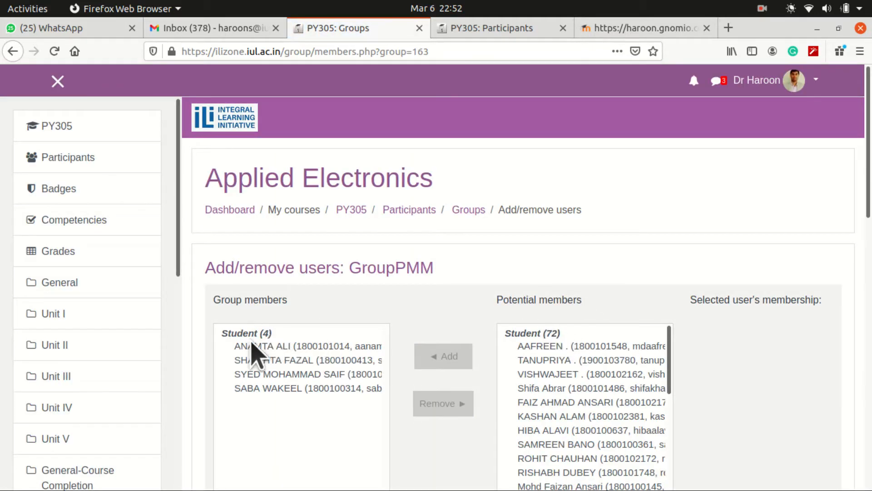
- Return from GroupPMM's membership page to the course's groups list
scroll(268, 345, down, 10)
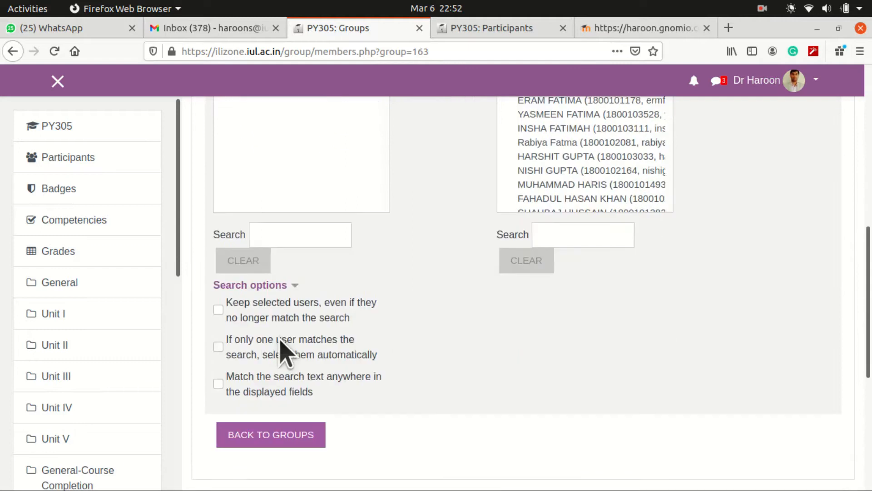
scroll(284, 352, down, 2)
click(290, 362)
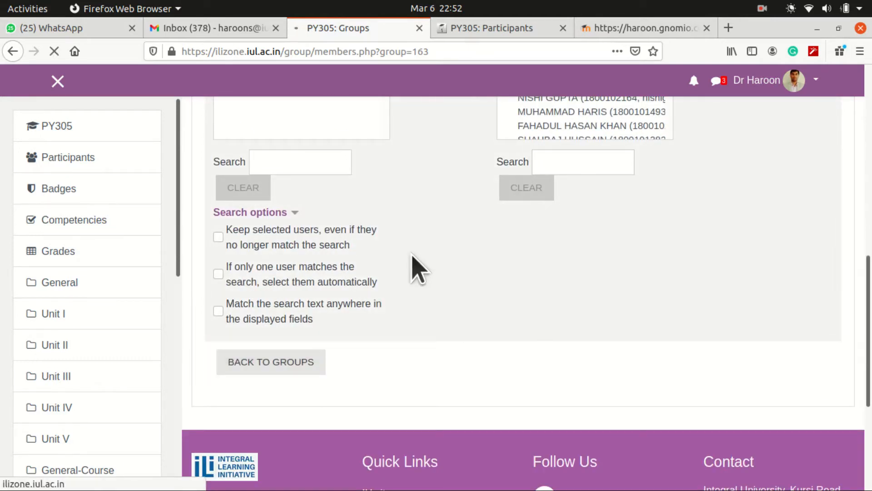
scroll(318, 273, down, 3)
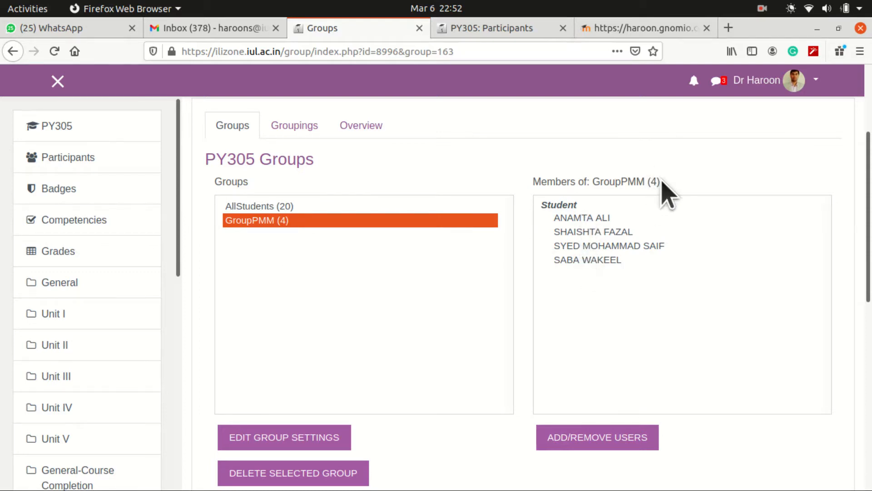
- Add the second student in the potential members list to the AllStudents group
click(312, 207)
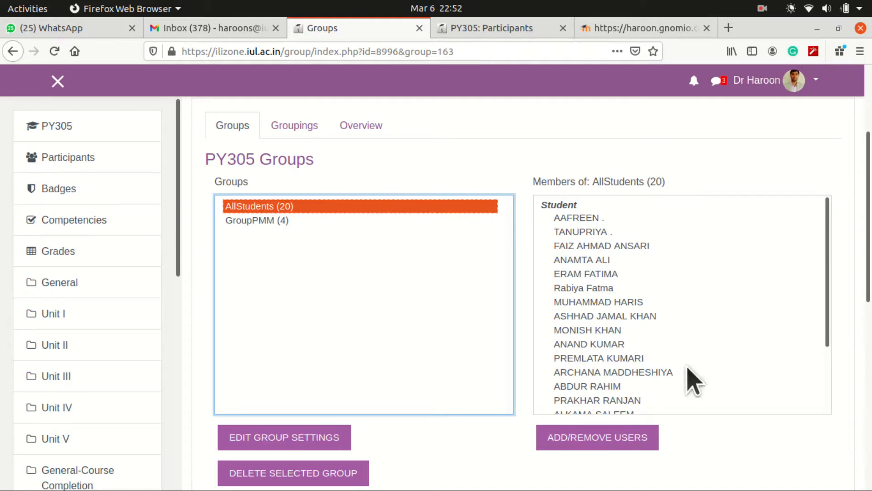
click(598, 440)
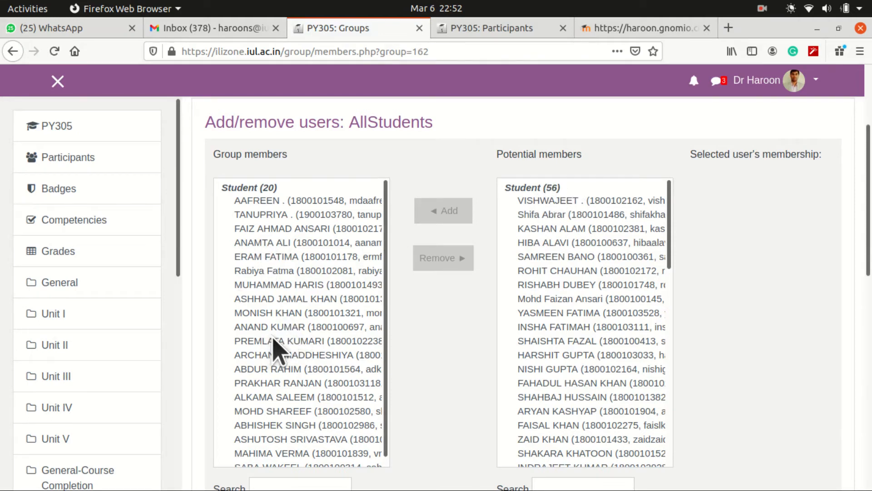
click(559, 217)
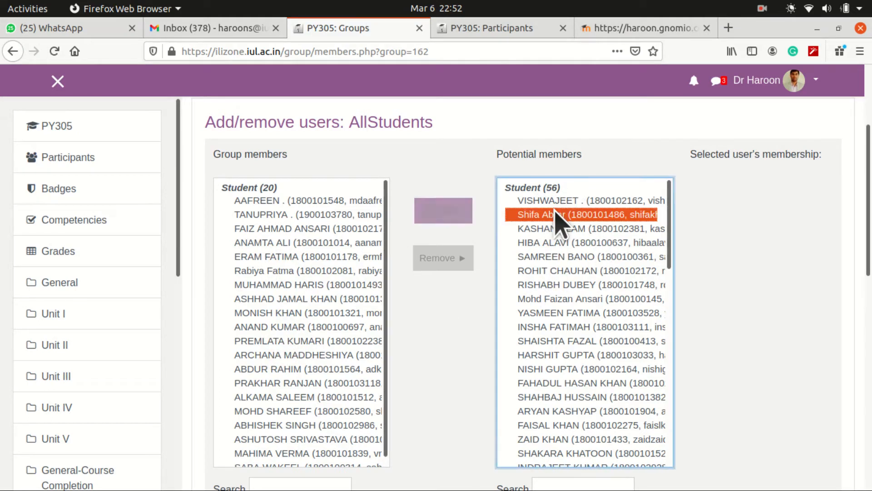
click(443, 217)
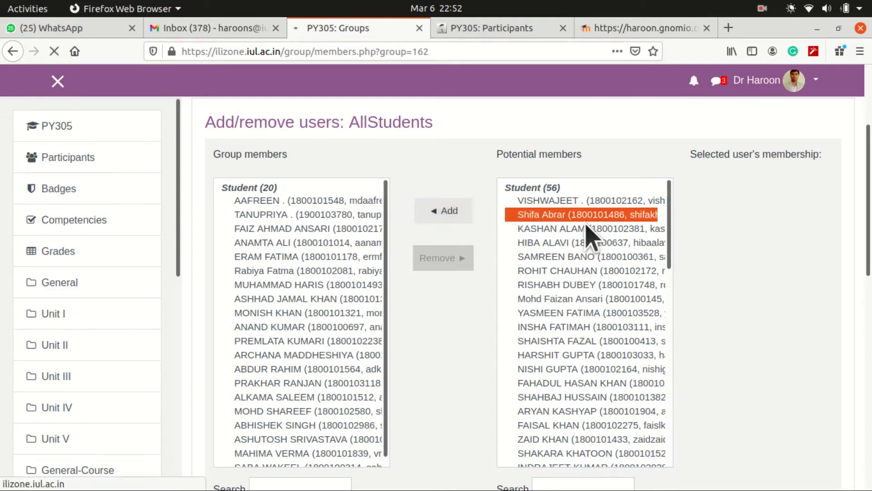
scroll(482, 257, down, 5)
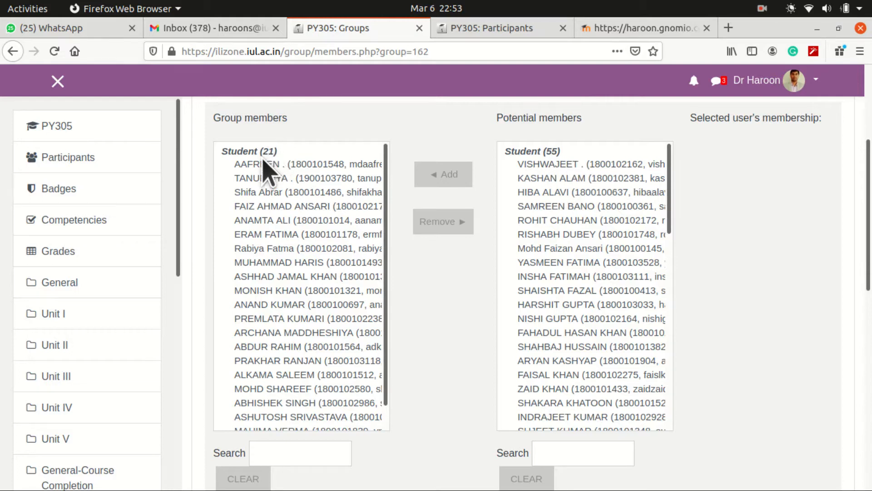
- Remove the third listed student from the AllStudents members and return to the course's groups list
click(298, 193)
click(444, 221)
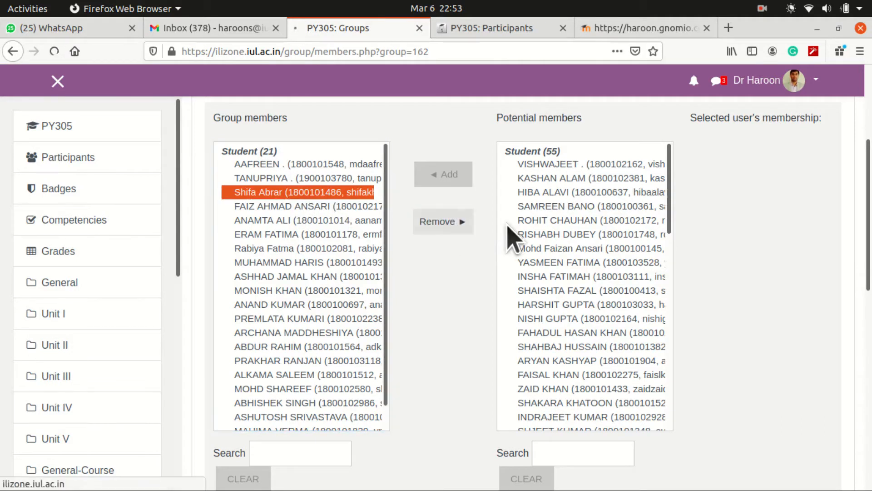
scroll(499, 268, down, 2)
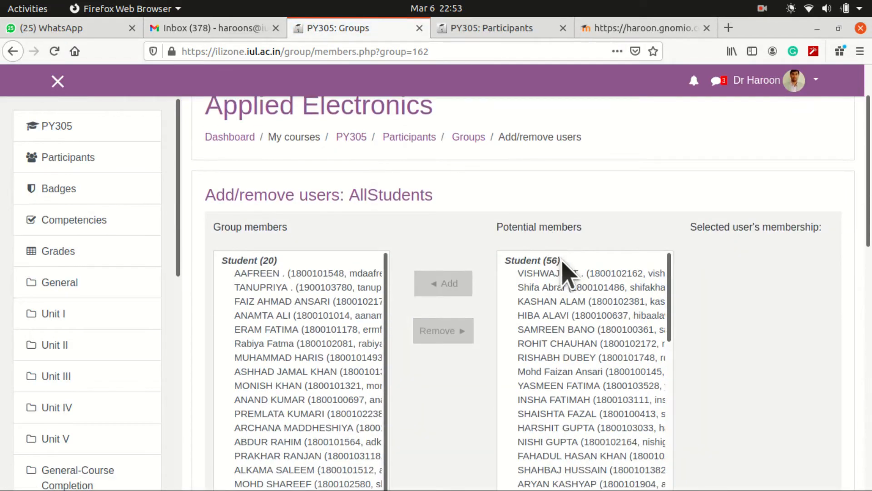
scroll(261, 273, down, 8)
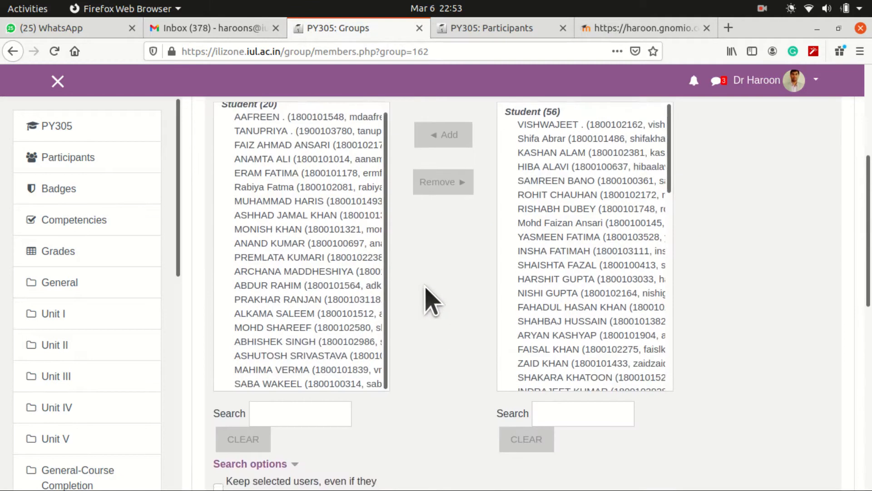
click(265, 399)
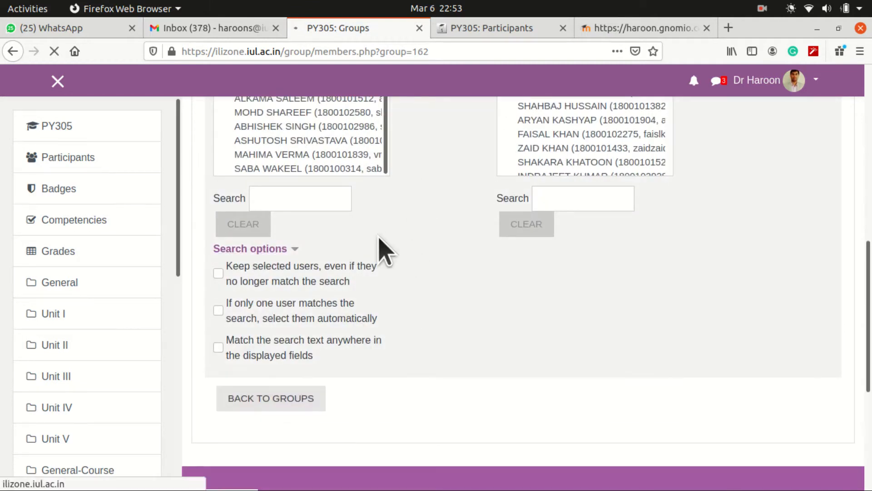
scroll(322, 296, down, 3)
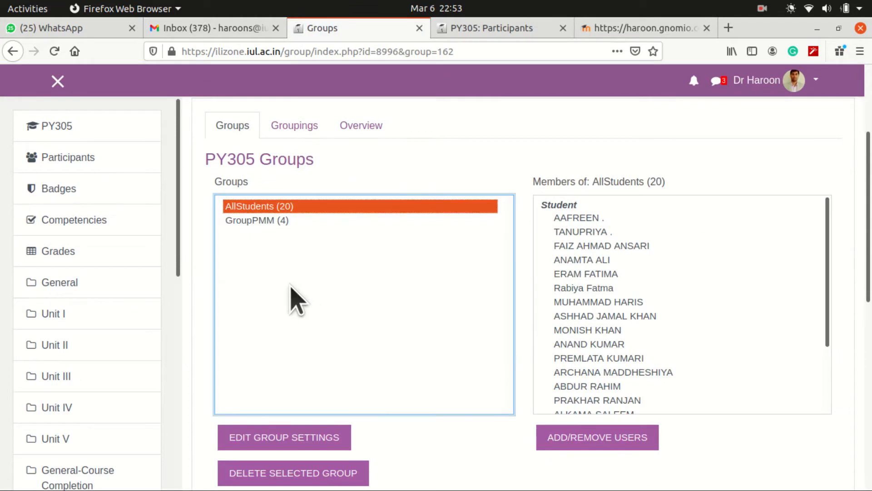
- Create a new group named GroupPPP in the course and save it
scroll(318, 336, down, 4)
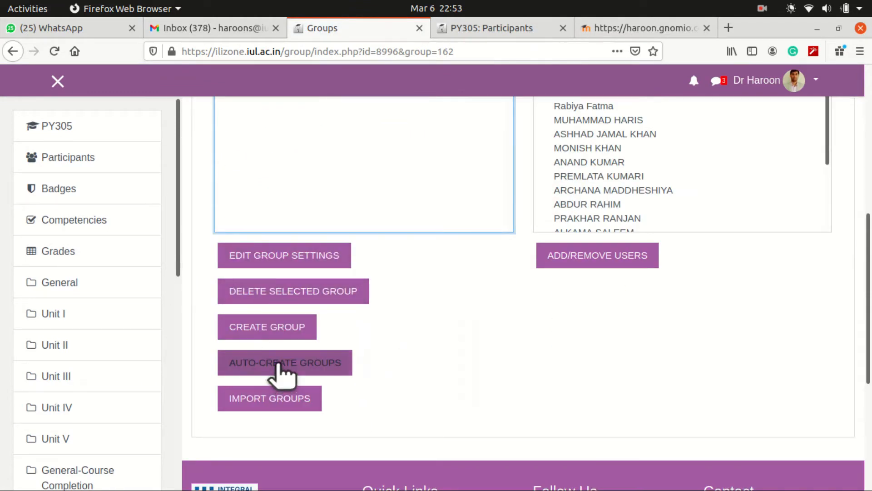
click(277, 327)
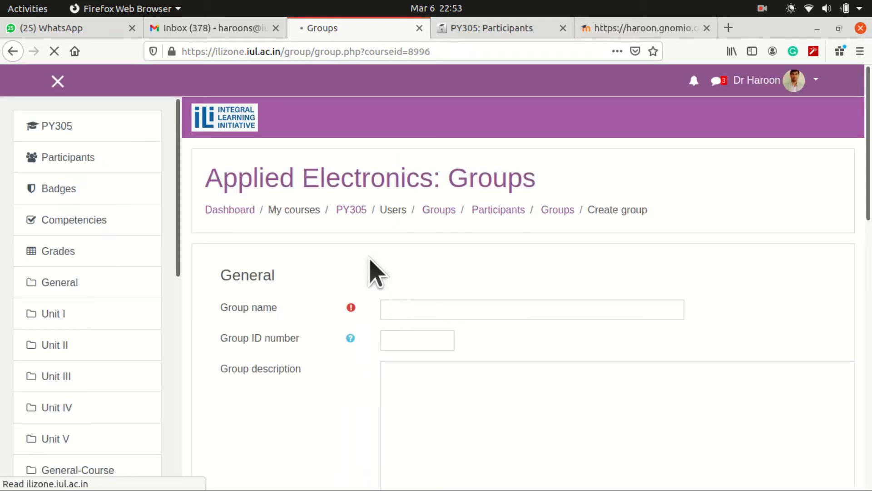
click(419, 306)
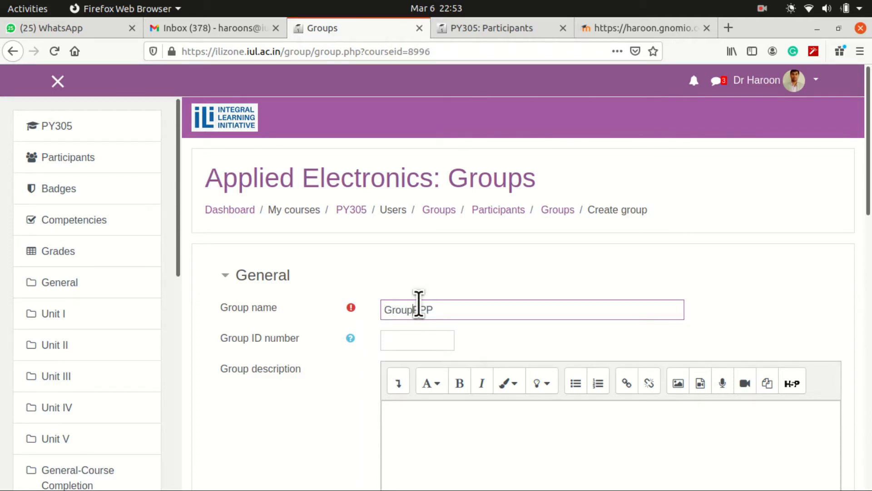
scroll(278, 403, down, 10)
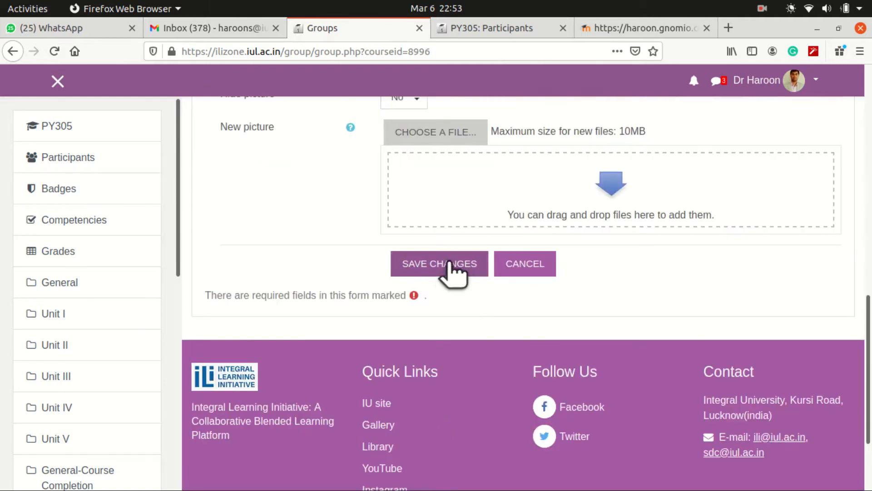
click(762, 8)
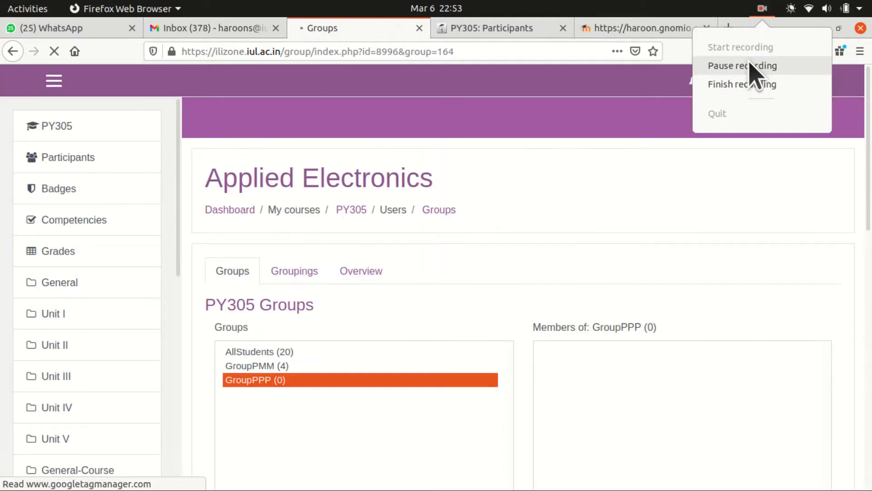
click(749, 62)
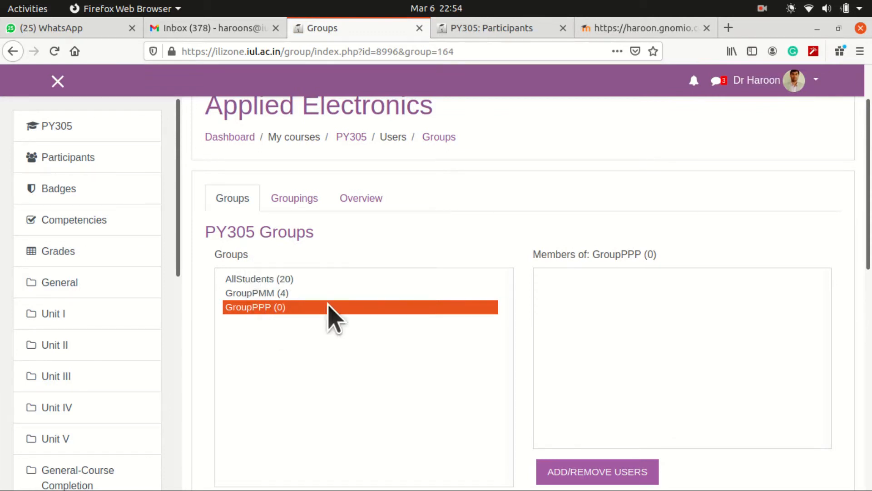
- Open GroupPPP's membership page and check the number of course participants on the already open Participants page
scroll(611, 359, down, 3)
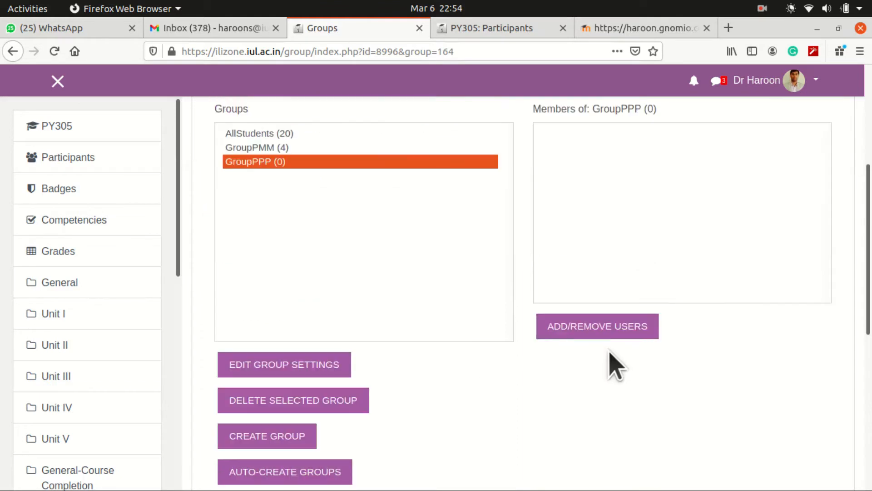
click(627, 328)
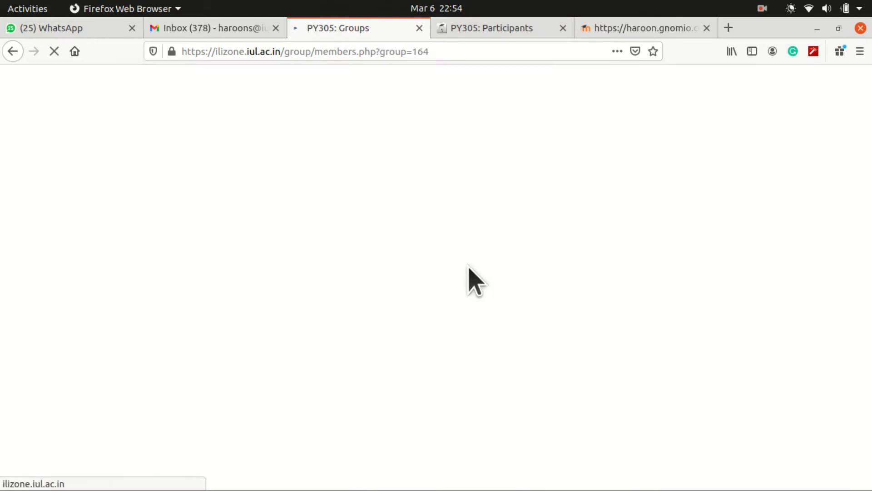
scroll(579, 280, down, 2)
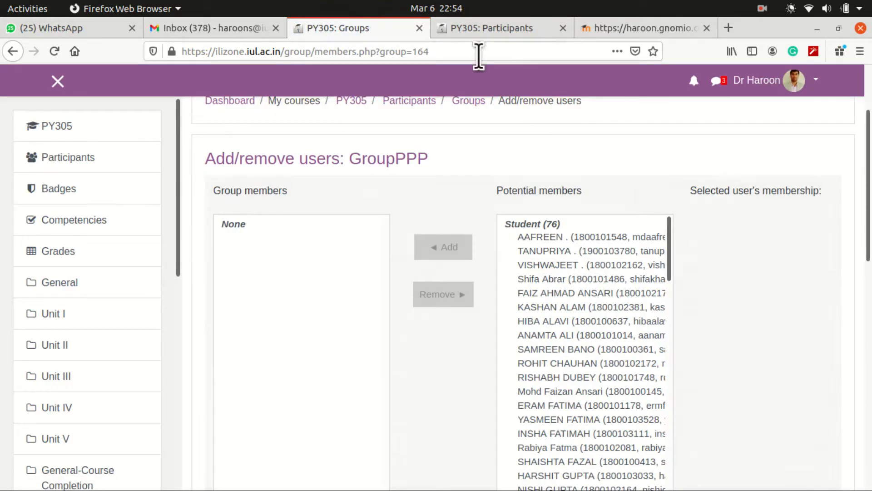
key(ctrl+Tab)
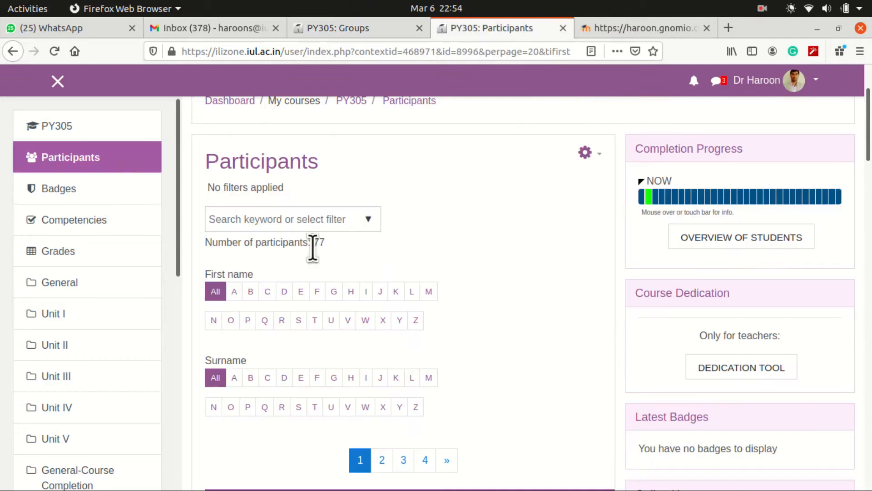
click(400, 28)
- Add three students to GroupPPP one at a time: one near the end of the potential members list, one mid-list, and the 20th student
scroll(559, 323, down, 15)
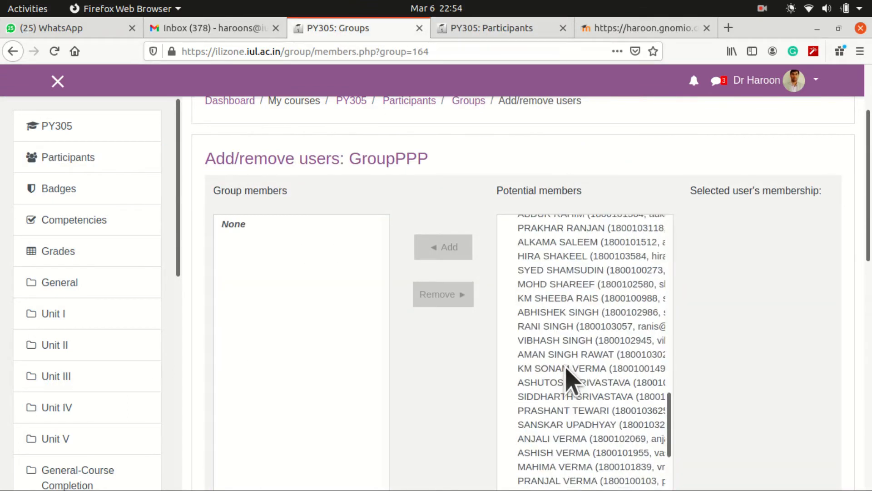
click(568, 363)
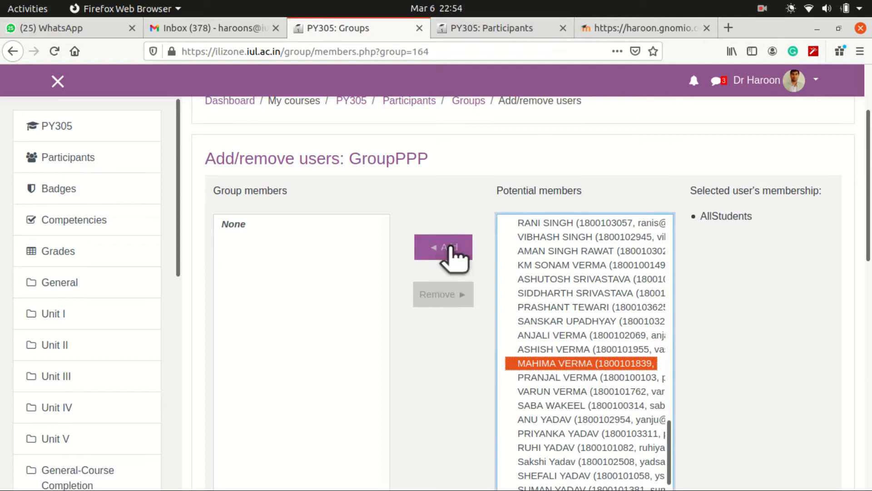
click(443, 247)
scroll(561, 366, down, 10)
click(560, 375)
click(434, 355)
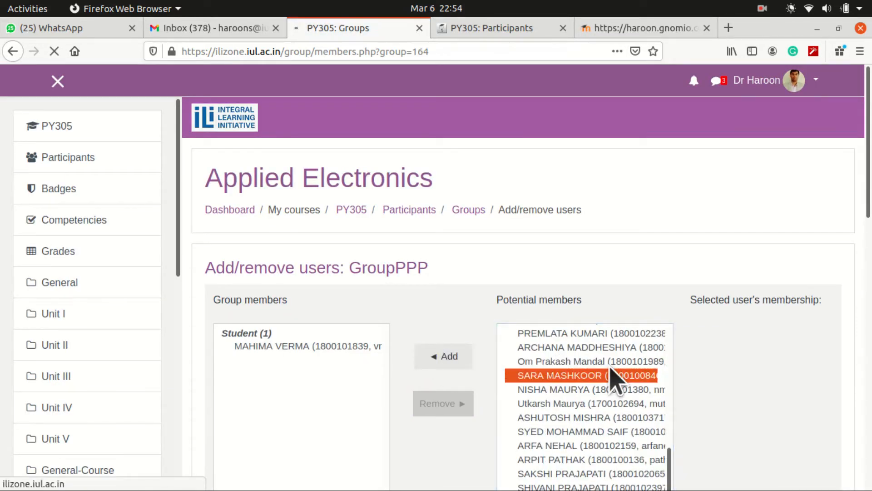
scroll(577, 385, down, 5)
click(577, 406)
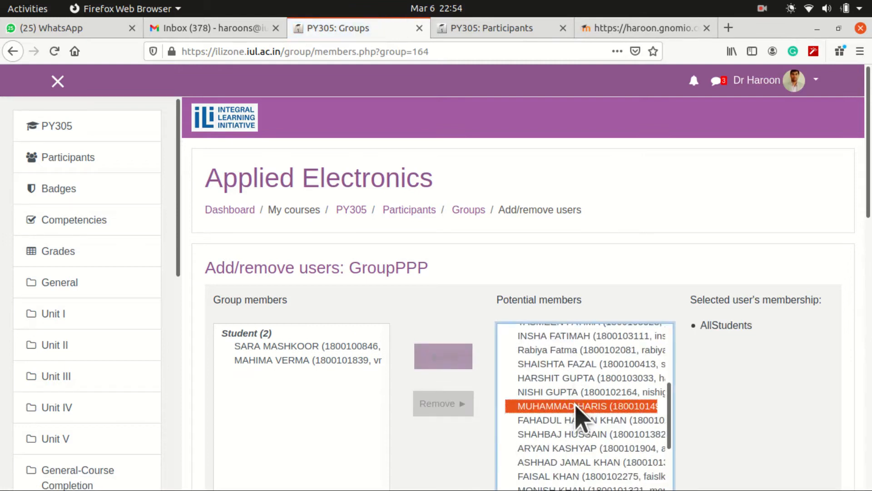
click(443, 356)
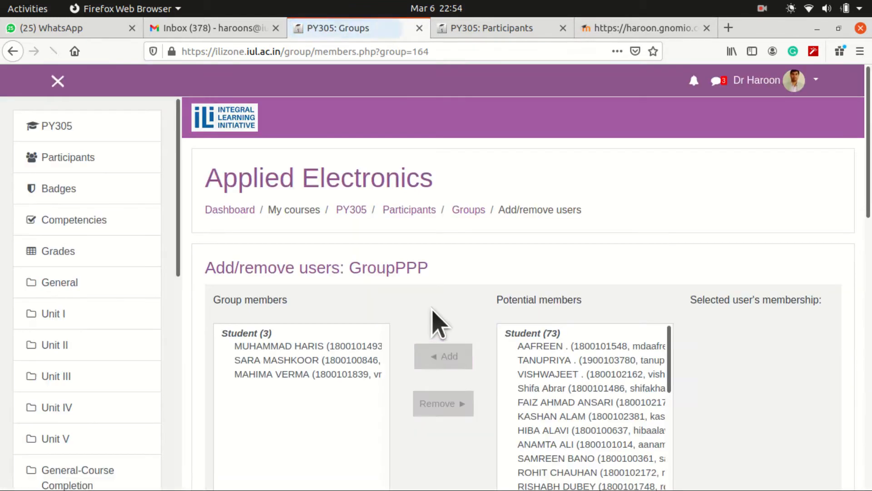
- Return from GroupPPP's membership page to the course's groups list
scroll(441, 319, down, 5)
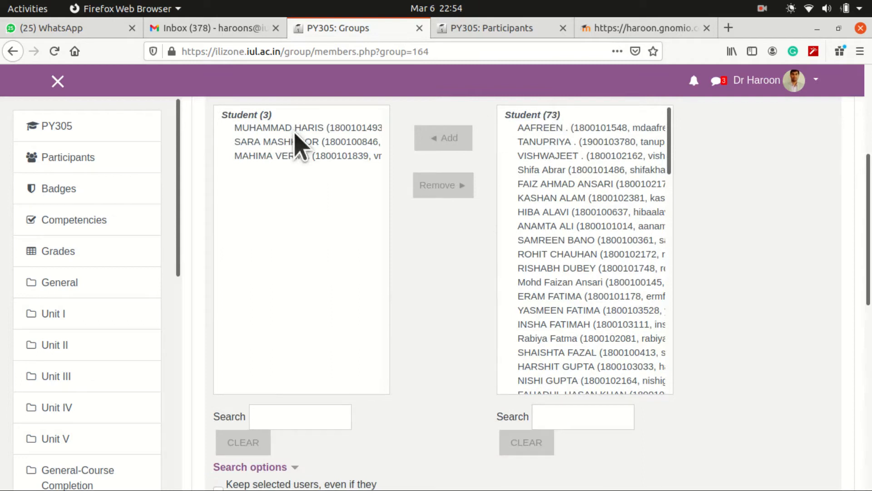
scroll(350, 393, down, 4)
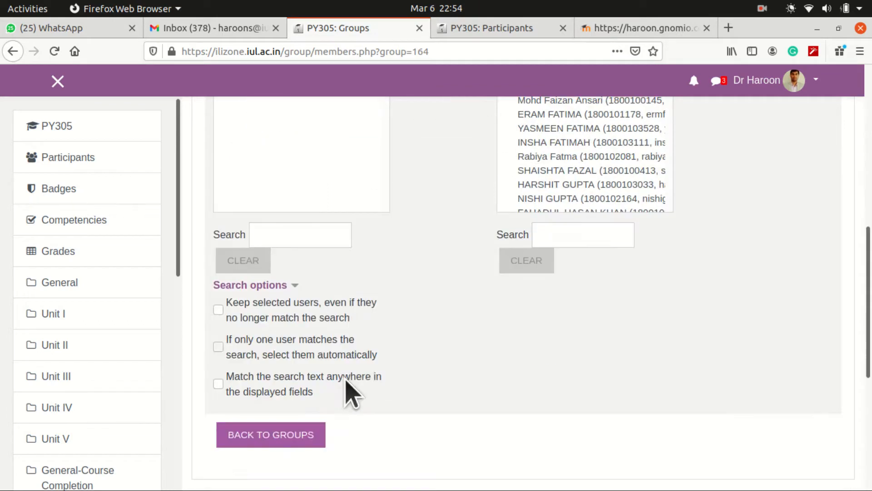
click(230, 443)
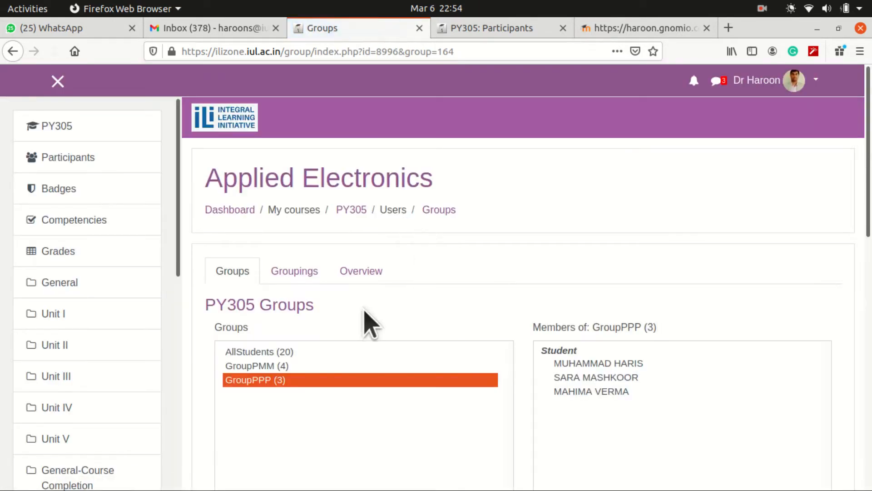
- Review the member lists of GroupPPP and GroupPMM, ending with GroupPMM selected
scroll(502, 342, down, 3)
click(287, 240)
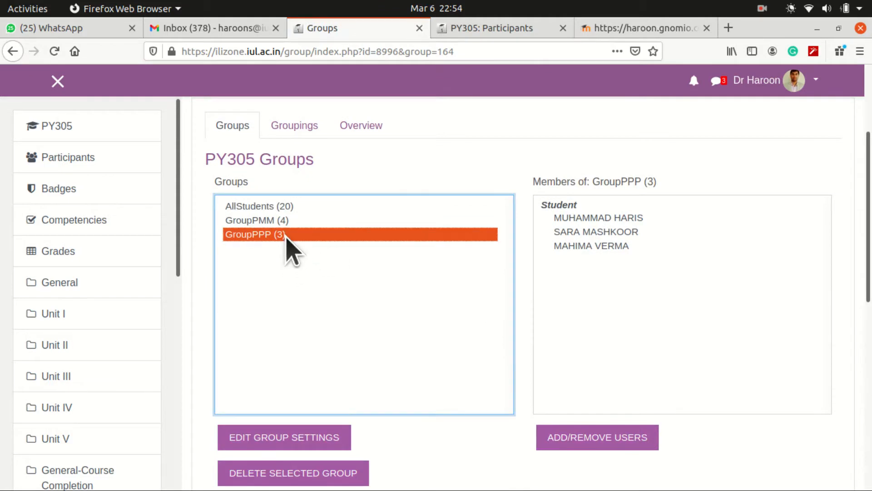
key(Up)
key(Down)
key(Up)
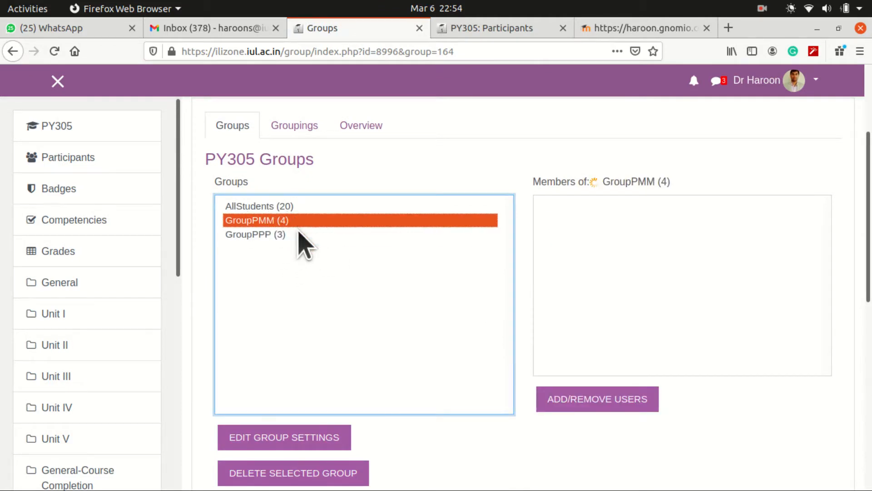
- Open the course's groupings list and check which group is assigned to the PCMIII grouping
scroll(415, 383, down, 4)
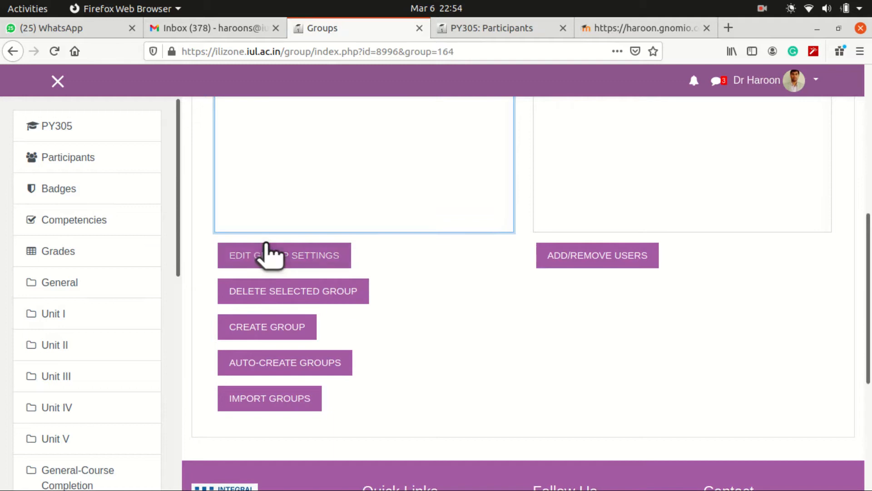
click(272, 370)
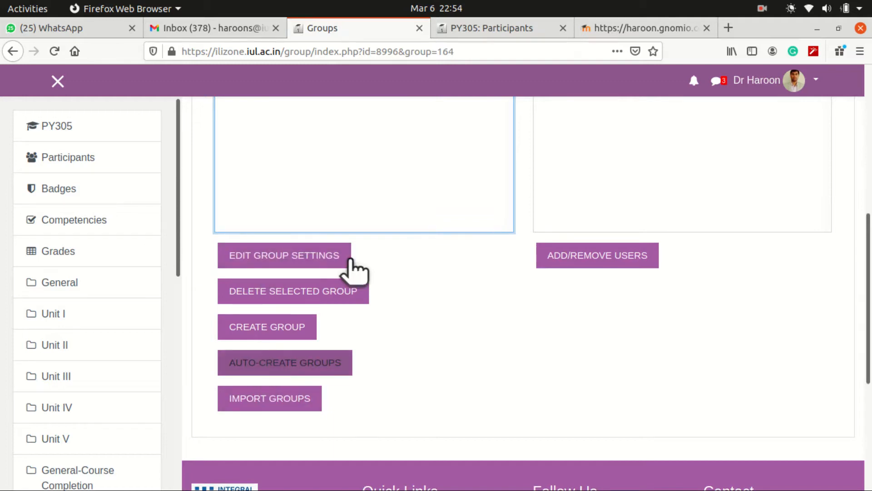
scroll(433, 293, up, 4)
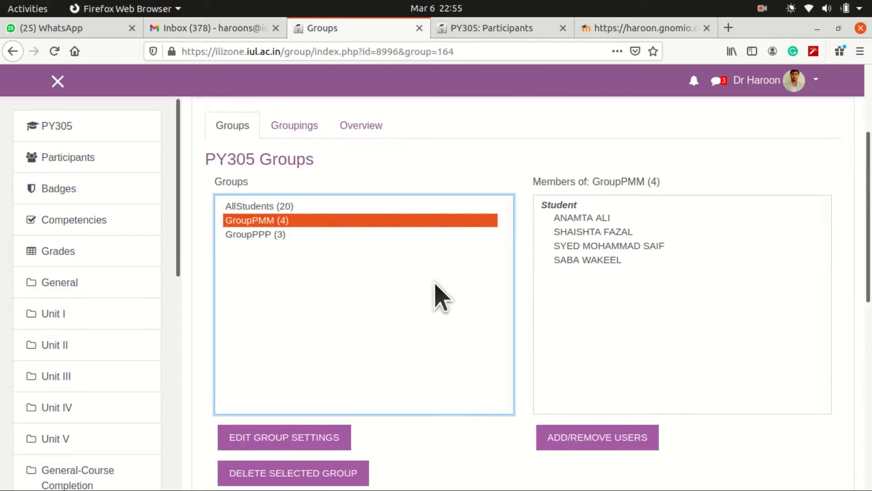
scroll(440, 294, up, 2)
click(294, 198)
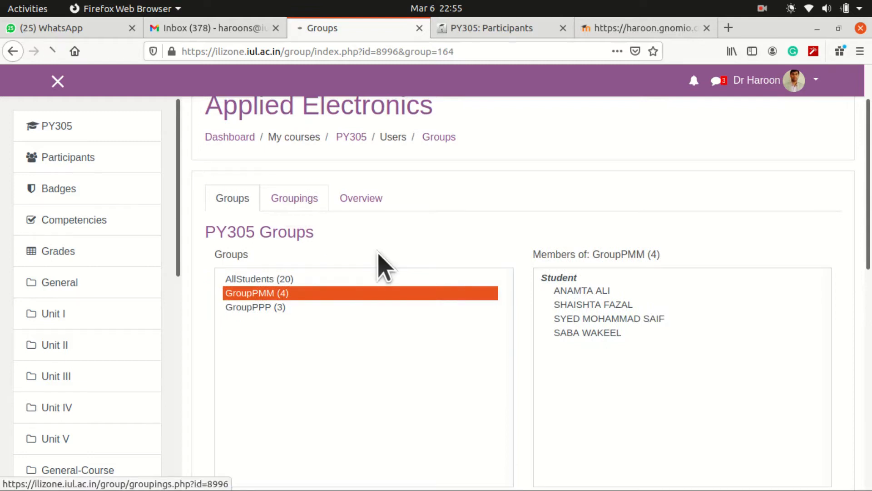
scroll(384, 268, down, 5)
scroll(384, 268, up, 2)
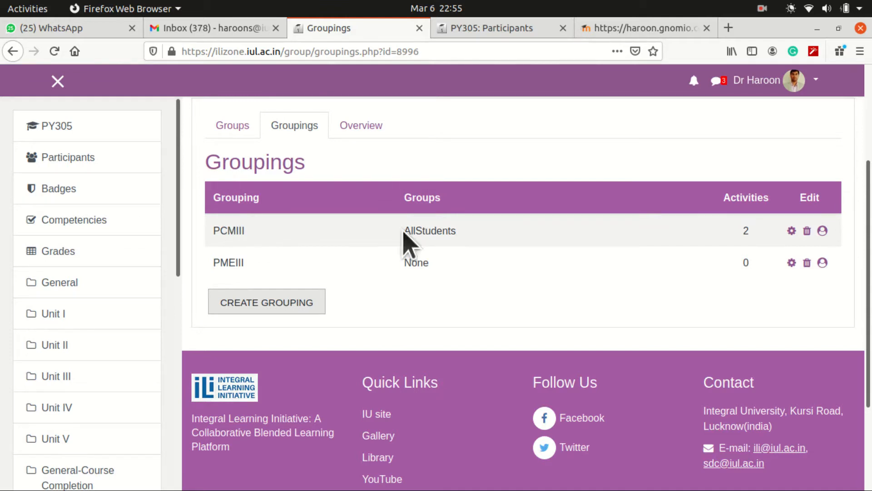
drag(403, 231, 458, 238)
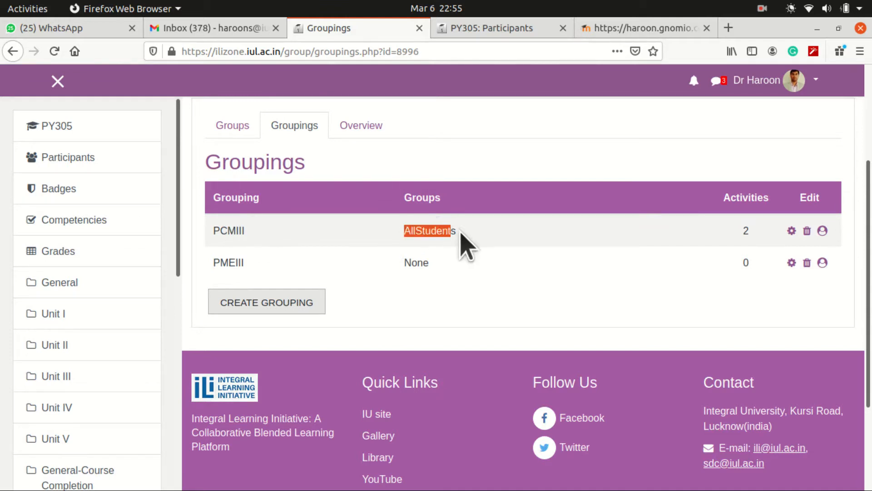
- Return to the course's groups list and review the members of the AllStudents group
click(241, 130)
scroll(376, 296, down, 3)
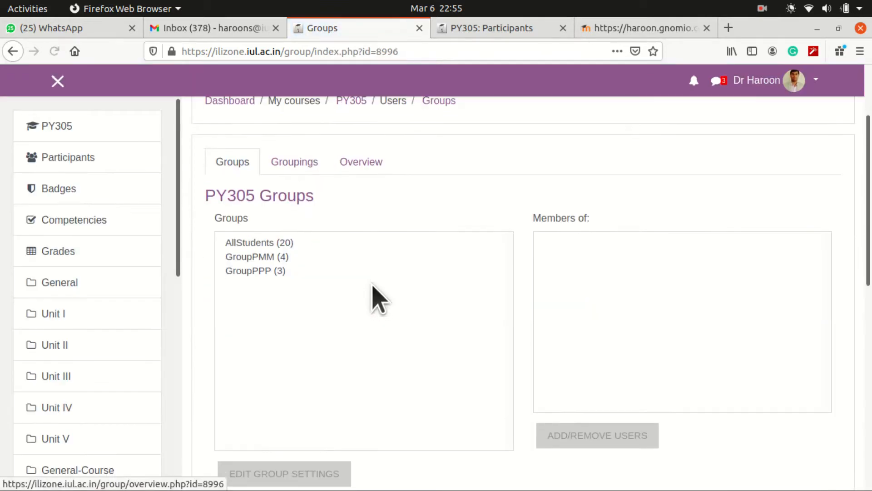
click(274, 243)
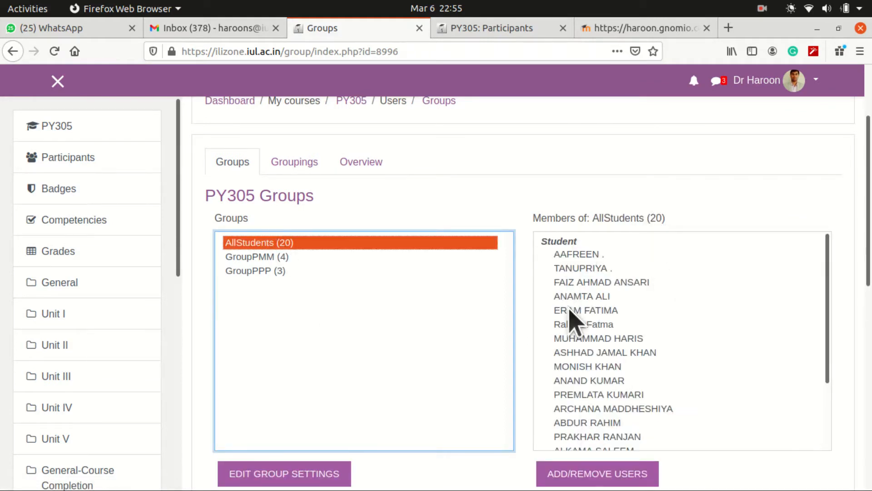
scroll(573, 330, down, 3)
scroll(574, 336, up, 3)
scroll(341, 398, down, 5)
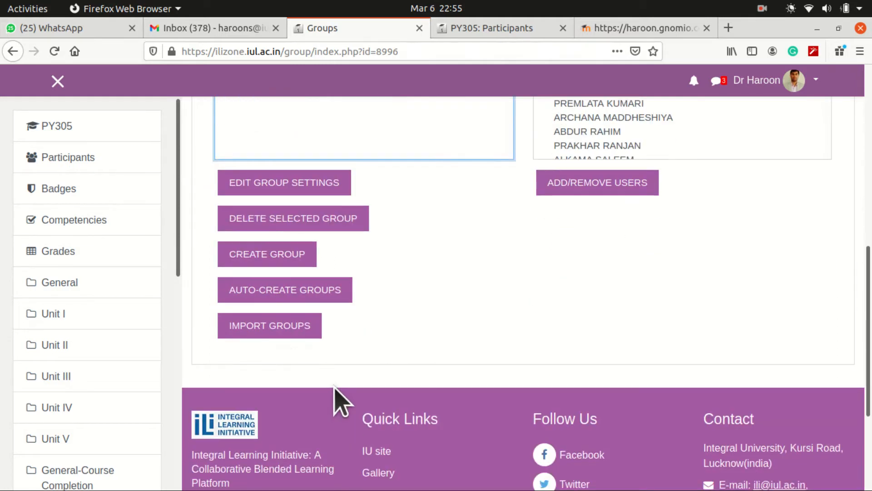
scroll(341, 395, up, 7)
- Delete the PMEIII grouping from the course's groupings list and confirm the deletion
click(294, 271)
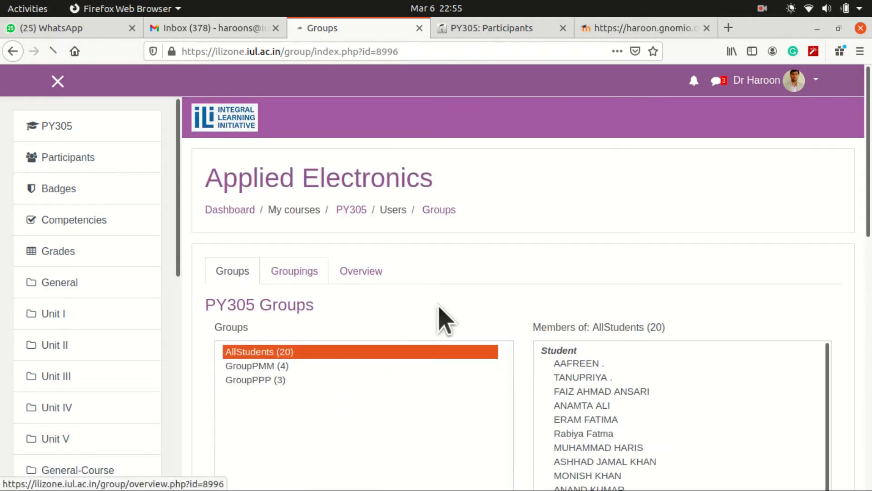
scroll(437, 318, down, 4)
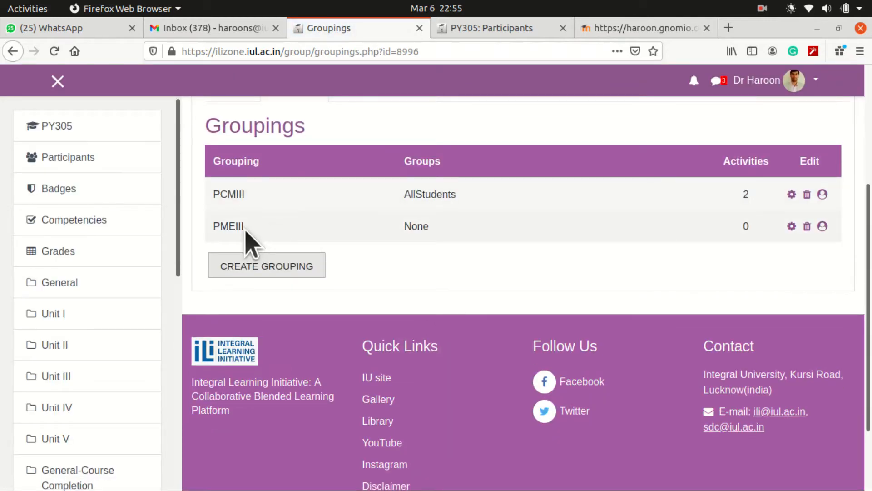
click(807, 225)
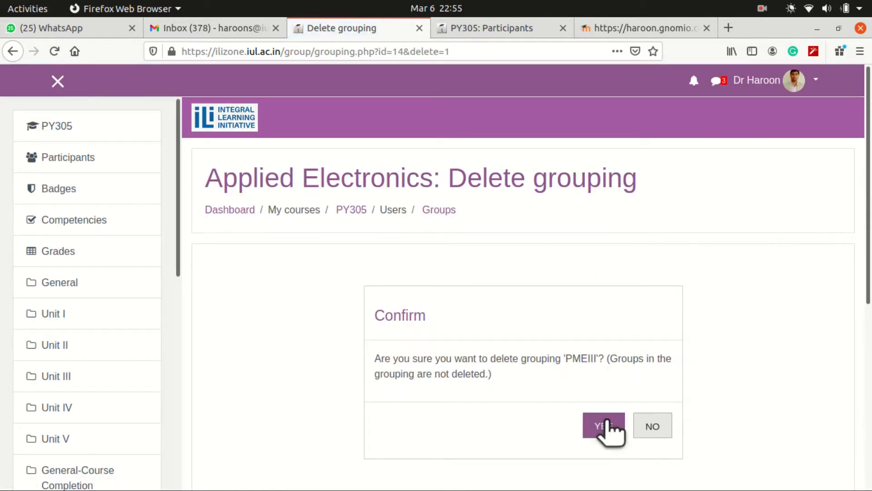
click(604, 424)
scroll(518, 301, down, 3)
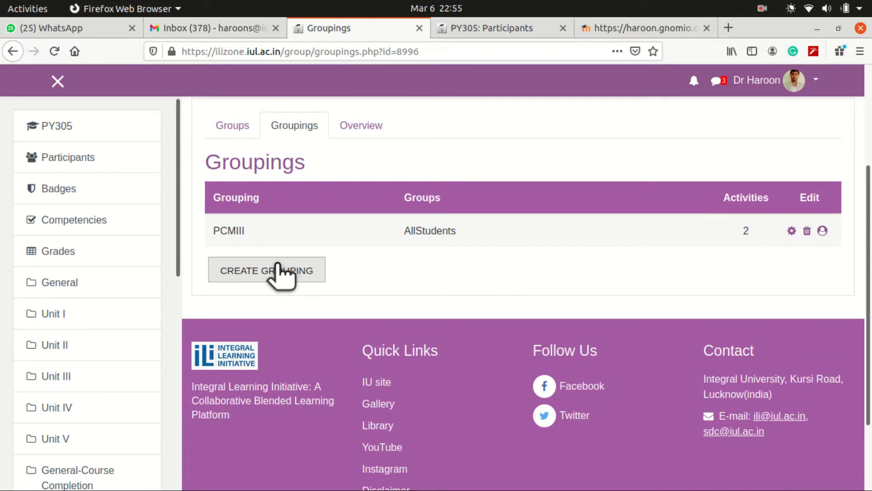
click(762, 8)
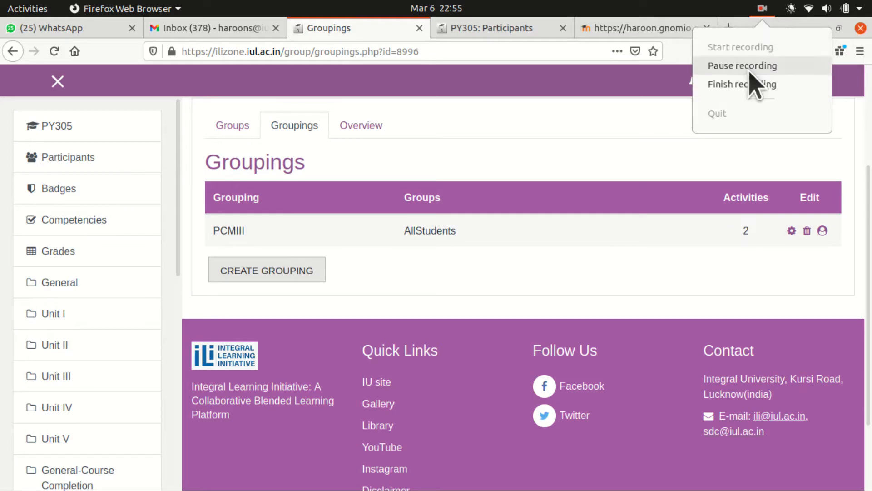
click(748, 70)
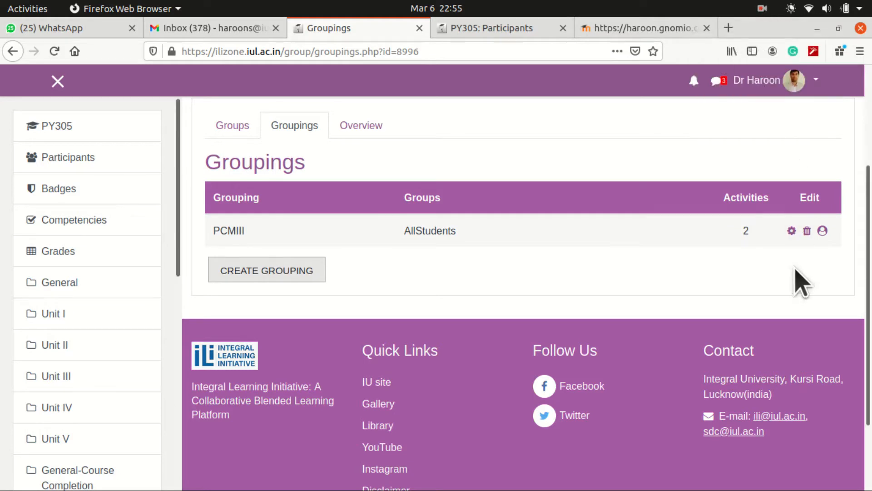
- Delete the PCMIII grouping from the course's groupings list and confirm the deletion
click(807, 228)
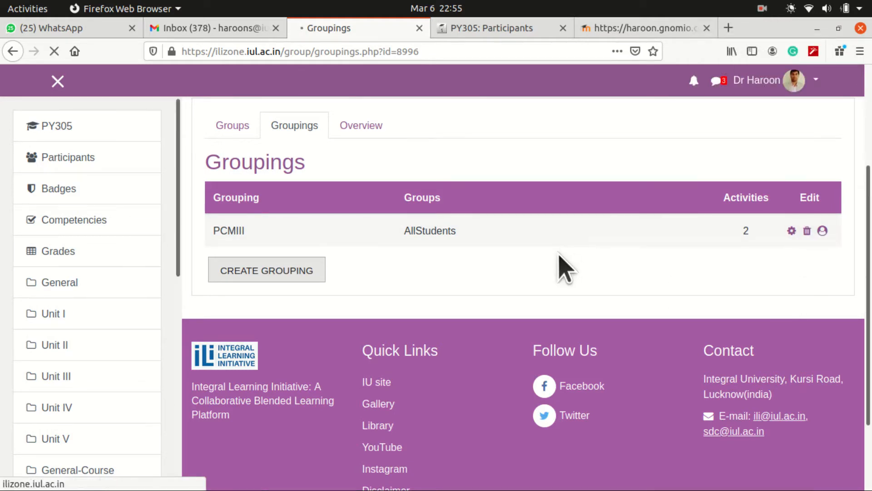
scroll(536, 309, down, 3)
click(604, 282)
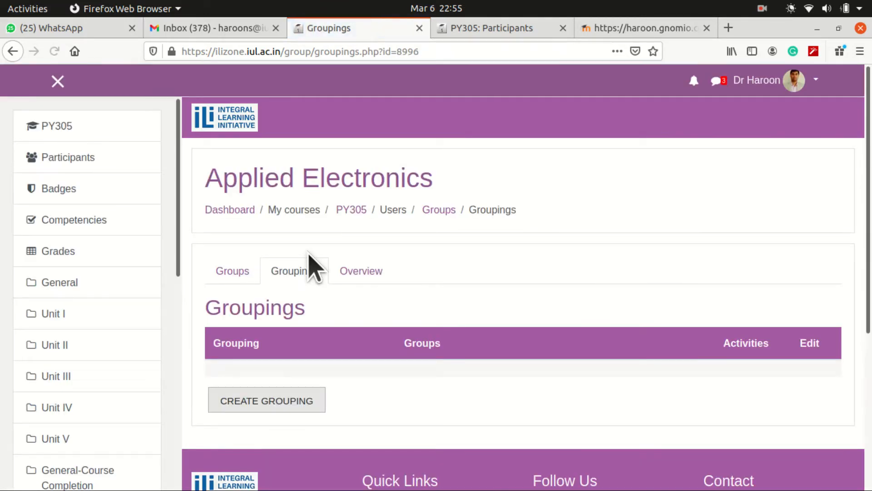
- Create a new grouping named studentsoptedPy305 and save it
scroll(312, 266, down, 4)
scroll(315, 268, up, 2)
scroll(313, 268, up, 1)
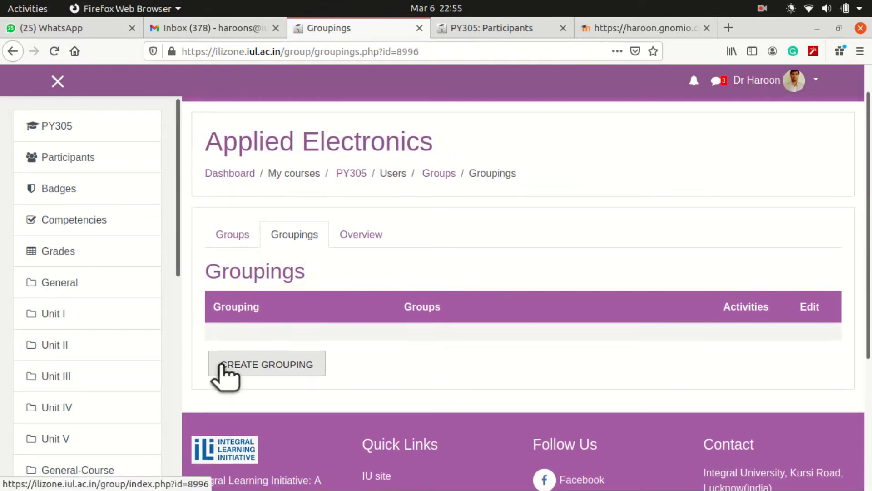
click(257, 364)
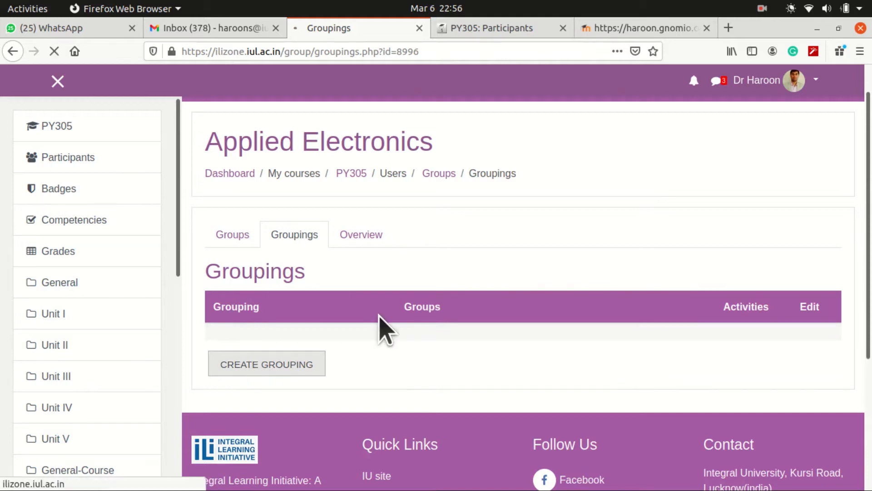
scroll(390, 290, down, 2)
click(400, 268)
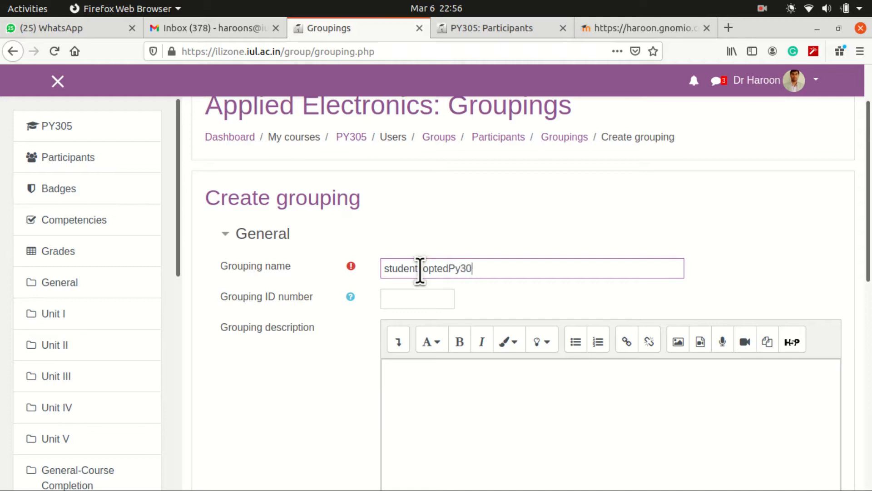
scroll(311, 349, down, 7)
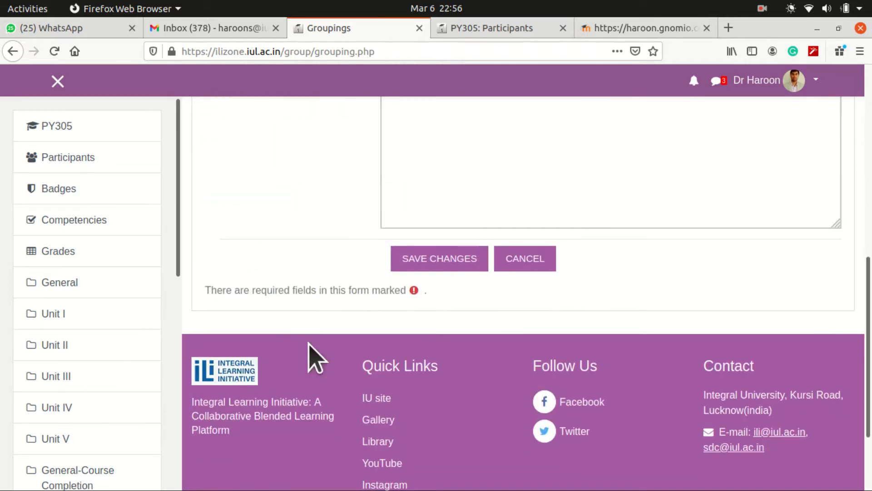
click(452, 258)
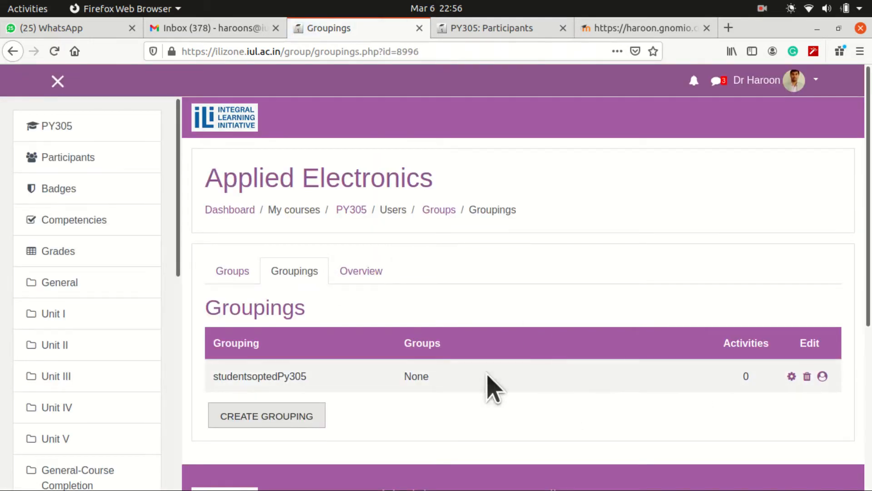
- Look at the course's groups list and go back to the groupings list
click(232, 271)
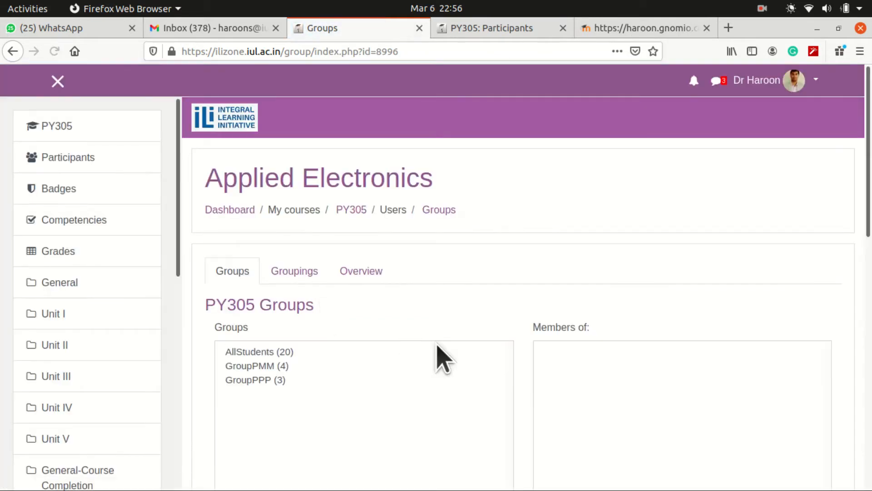
scroll(269, 205, down, 4)
scroll(278, 214, up, 3)
click(277, 234)
- Open the group assignment page of the studentsoptedPy305 grouping and add the AllStudents group to it
scroll(427, 314, down, 4)
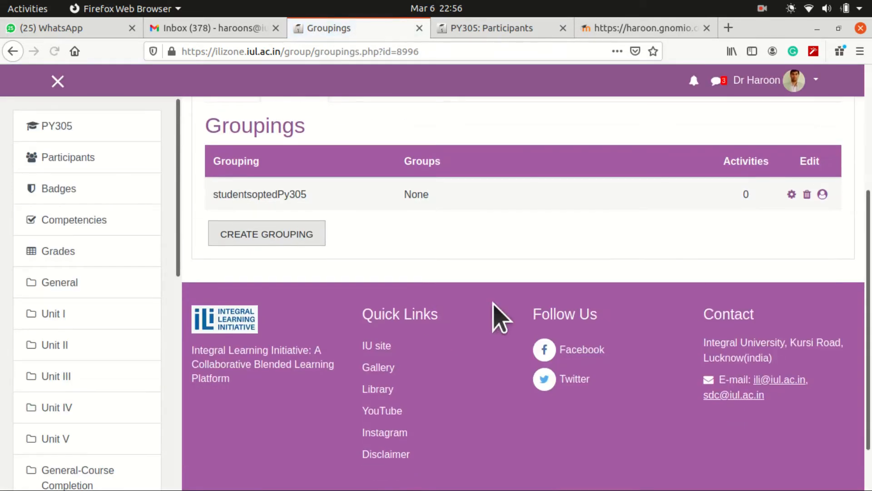
click(822, 194)
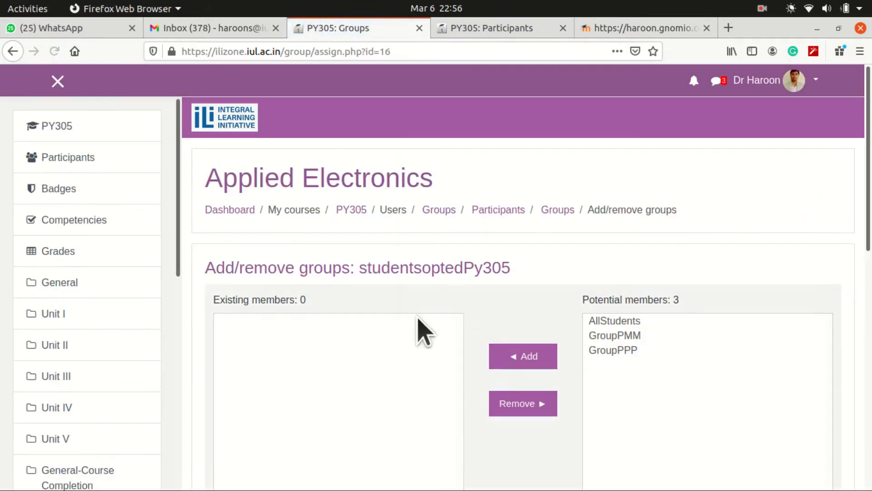
scroll(423, 333, down, 3)
click(636, 249)
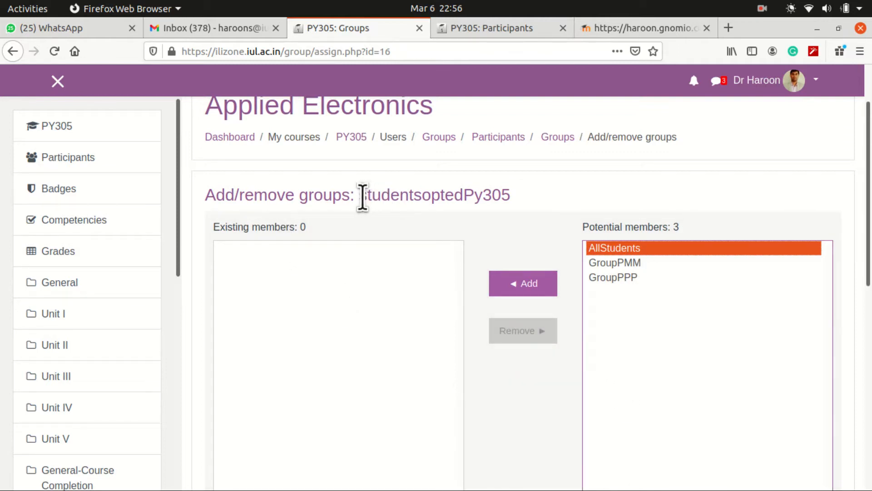
drag(362, 197, 512, 195)
click(527, 283)
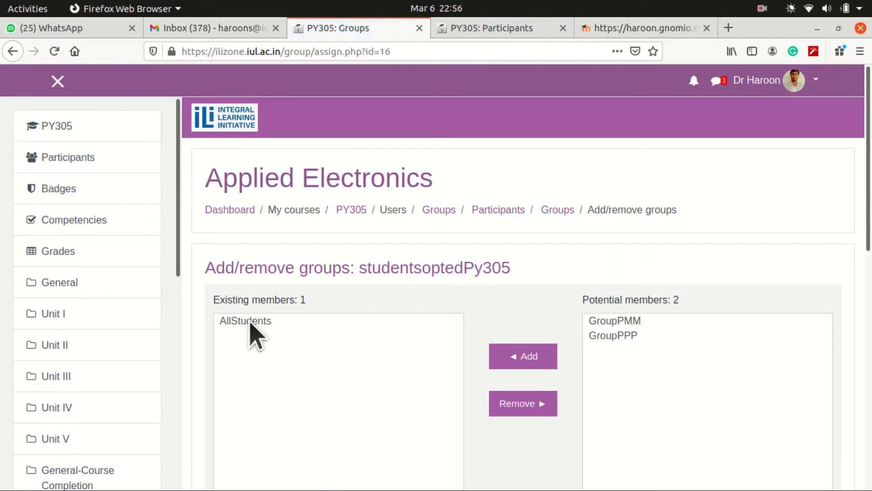
- Return to the groupings list and check which group is assigned to studentsoptedPy305
scroll(383, 380, down, 10)
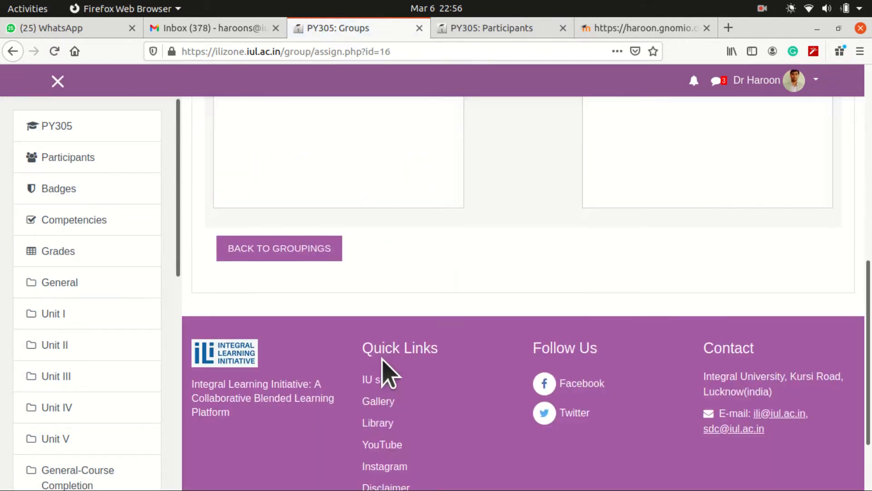
click(286, 248)
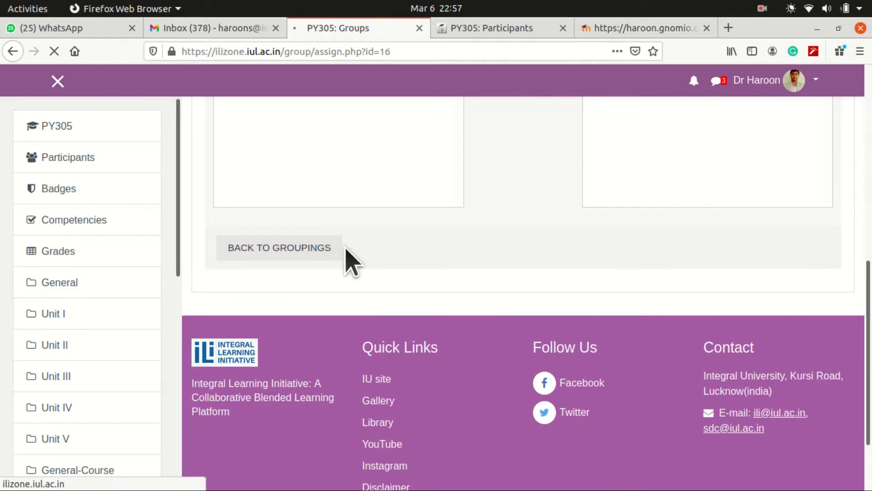
scroll(559, 317, down, 3)
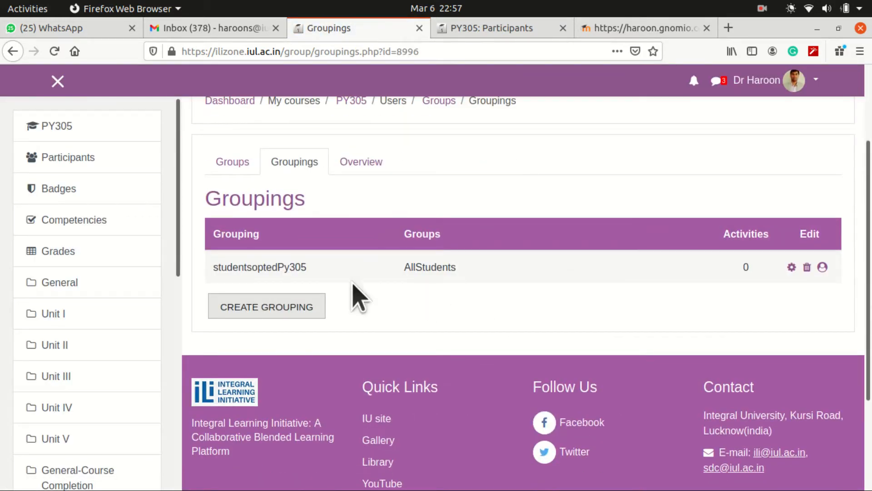
double_click(261, 267)
double_click(425, 267)
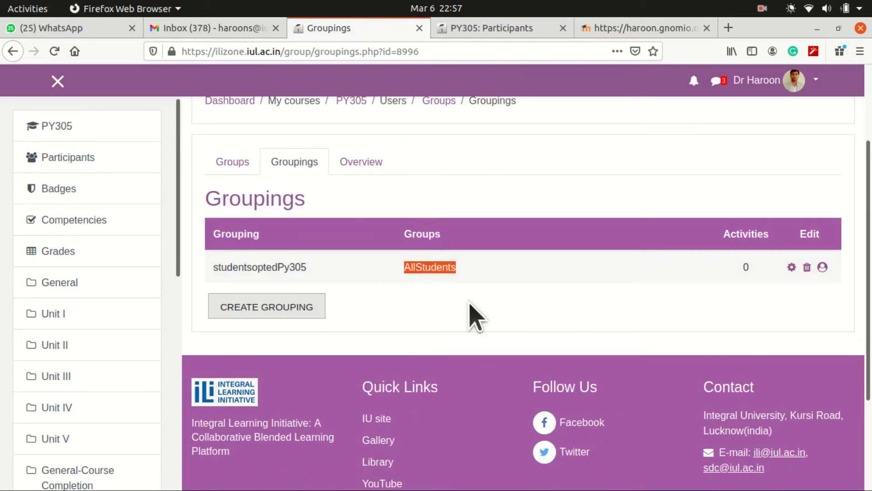
scroll(472, 309, up, 2)
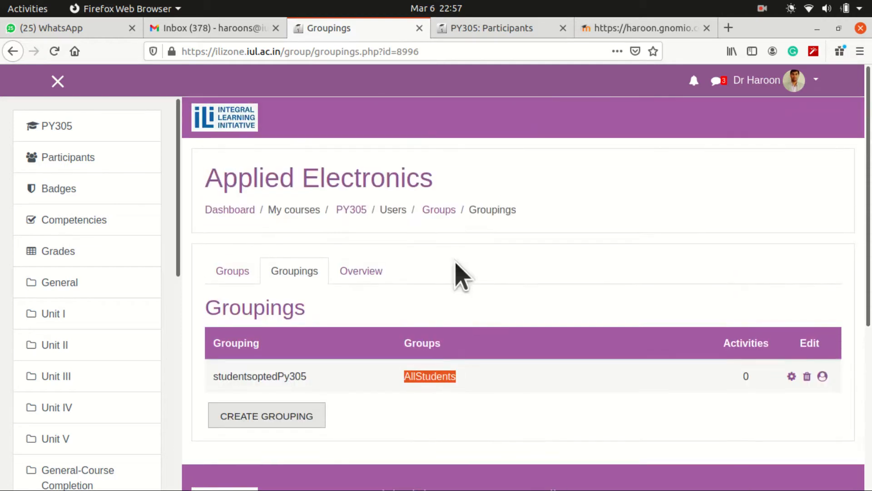
- Go to the PY305 course page and open its course settings for editing
click(355, 210)
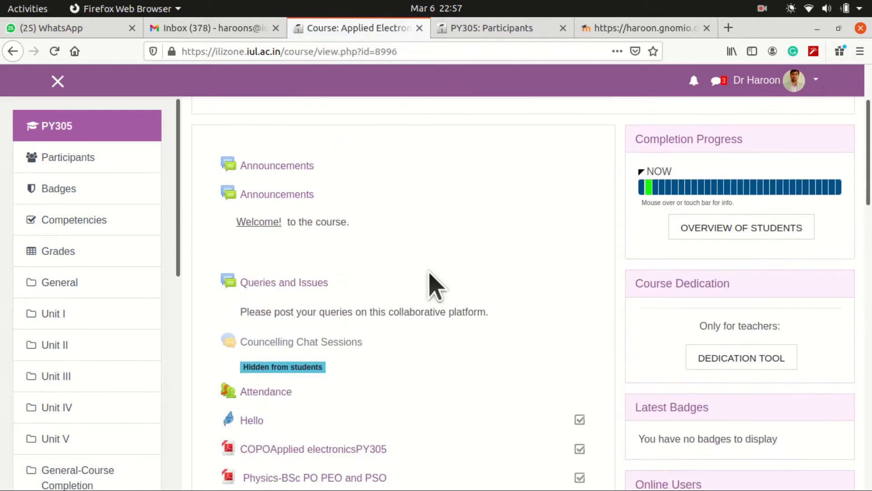
click(820, 180)
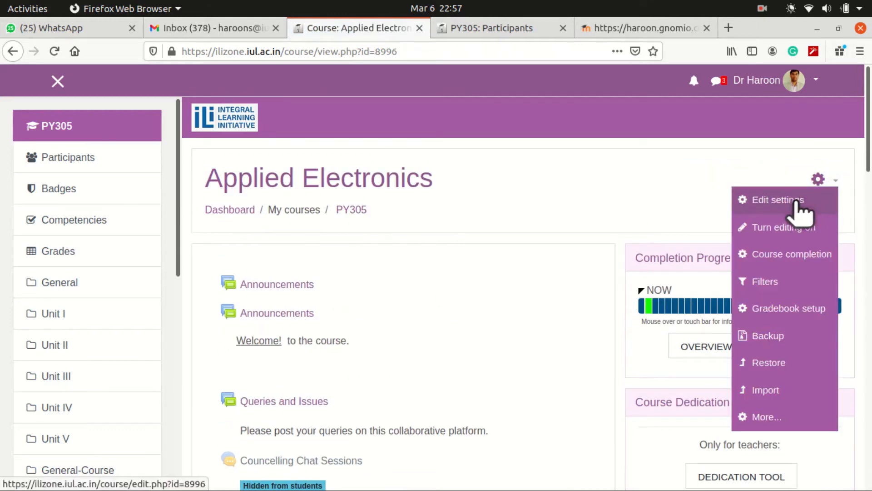
click(778, 200)
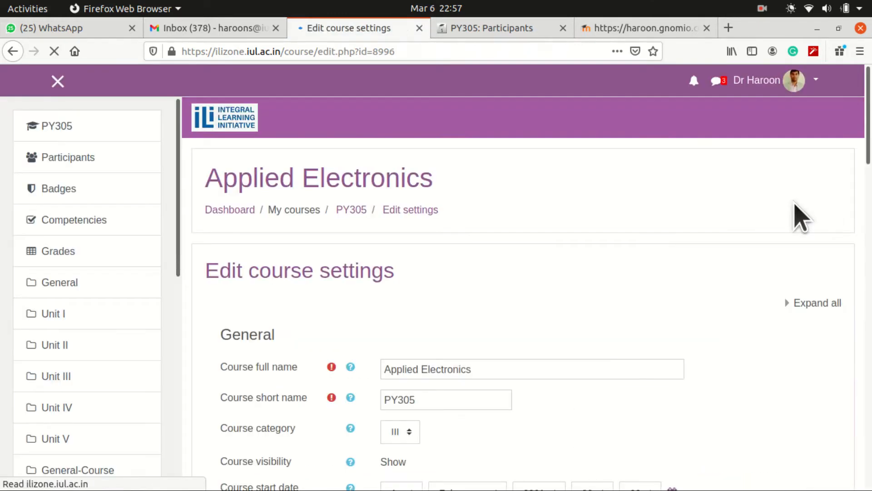
- Set the group mode to Separate groups in the course's Groups settings and read the help on that option
scroll(327, 306, down, 5)
scroll(325, 294, down, 5)
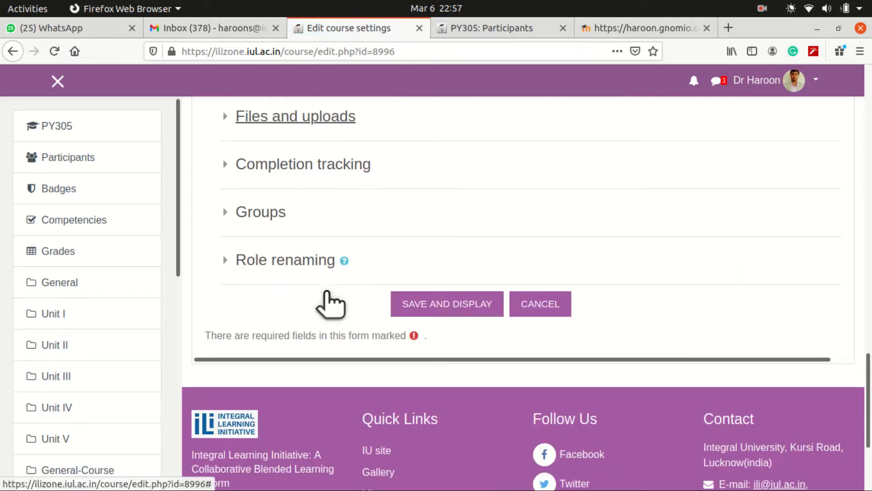
click(292, 212)
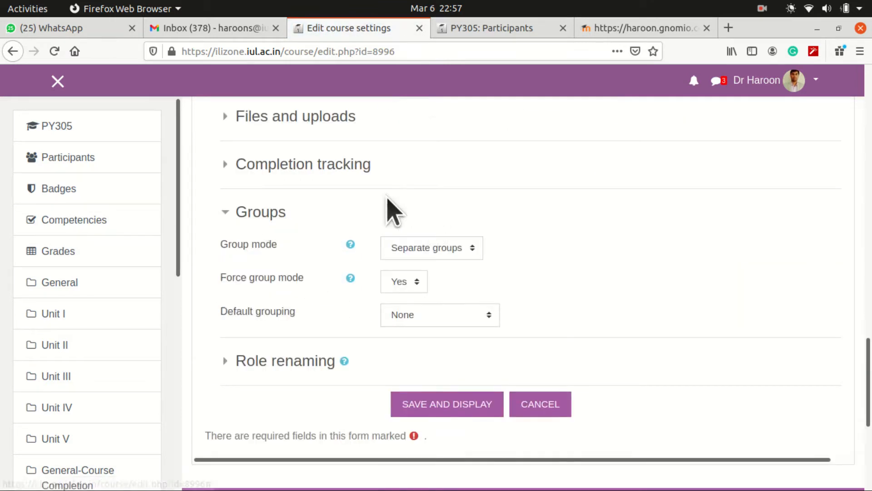
click(467, 252)
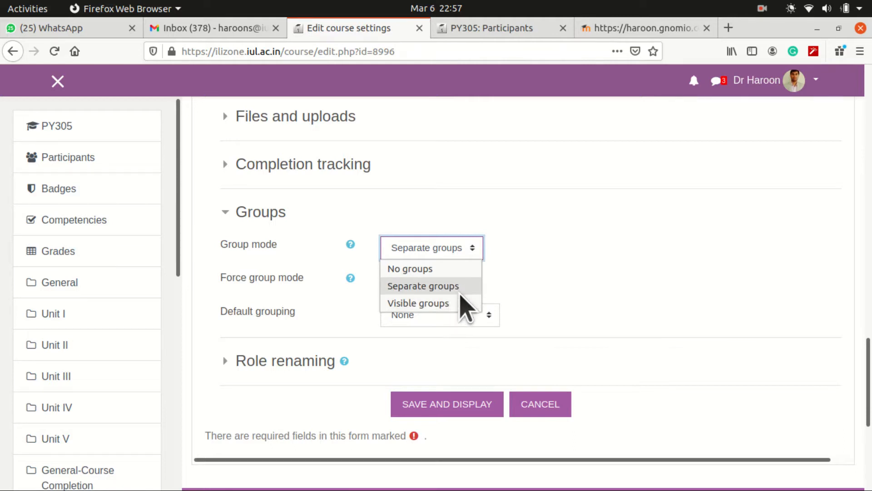
click(438, 286)
click(350, 244)
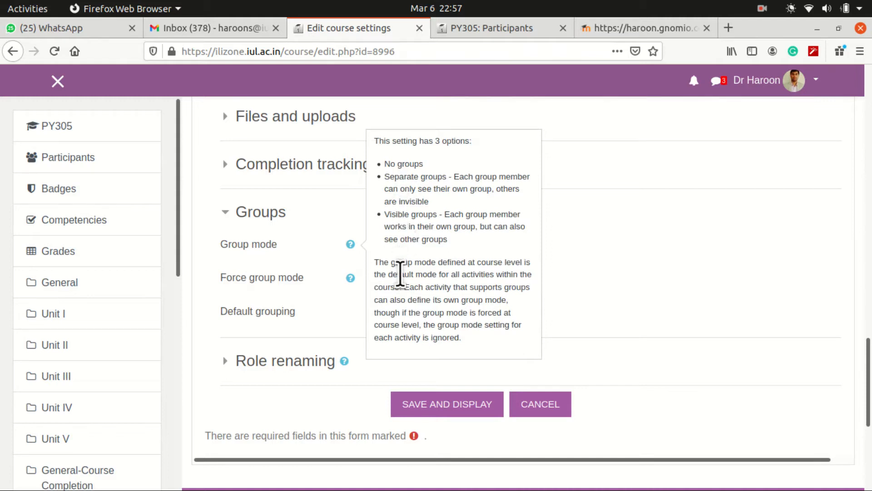
click(653, 279)
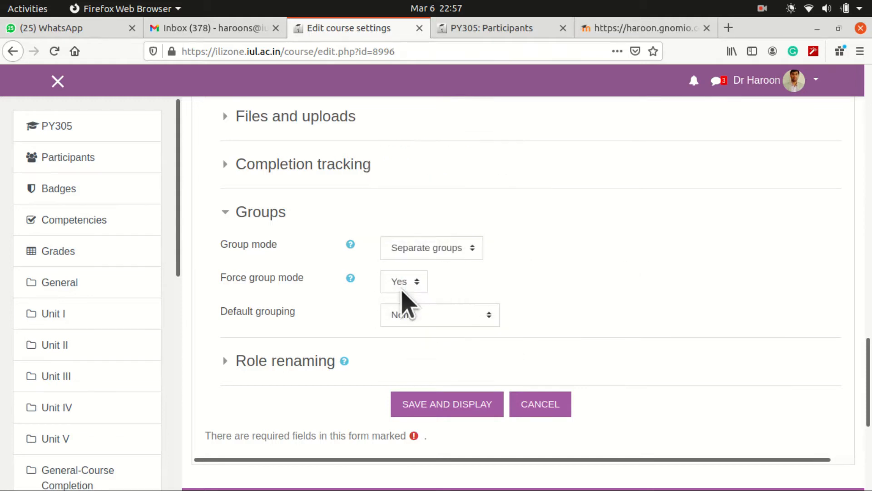
click(453, 249)
click(446, 286)
click(530, 263)
- Set Force group mode to Yes and read its help text
click(405, 285)
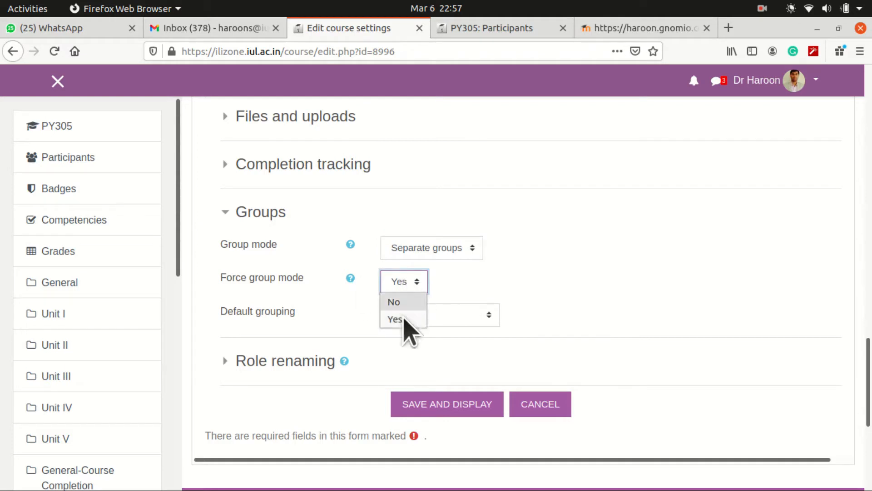
click(408, 319)
click(350, 278)
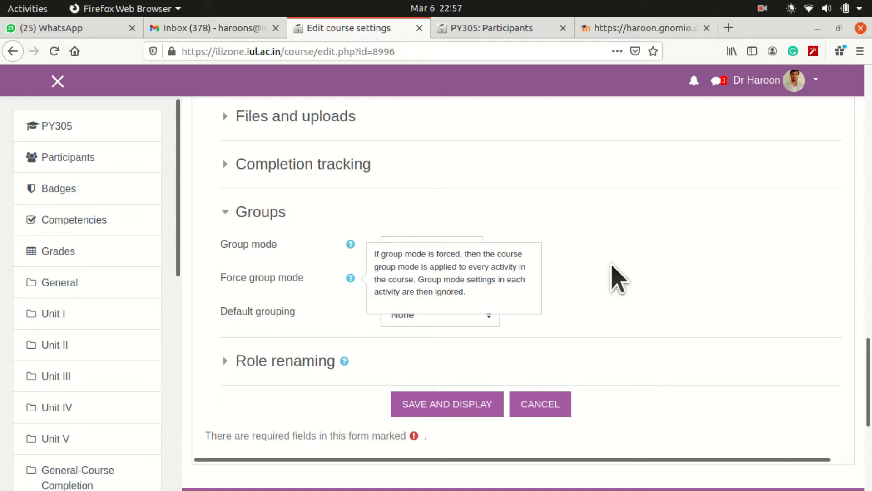
click(618, 278)
- Set the default grouping to studentsoptedPy305 and save the course settings
click(430, 318)
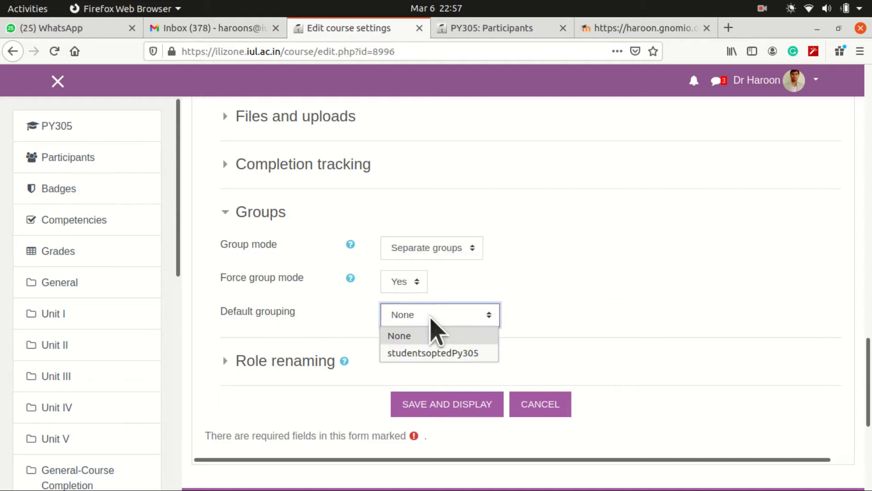
click(436, 353)
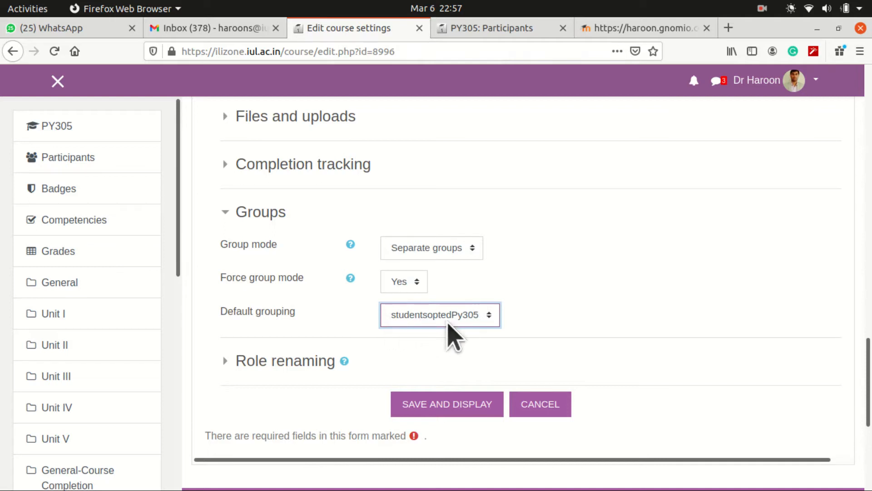
double_click(278, 314)
double_click(280, 315)
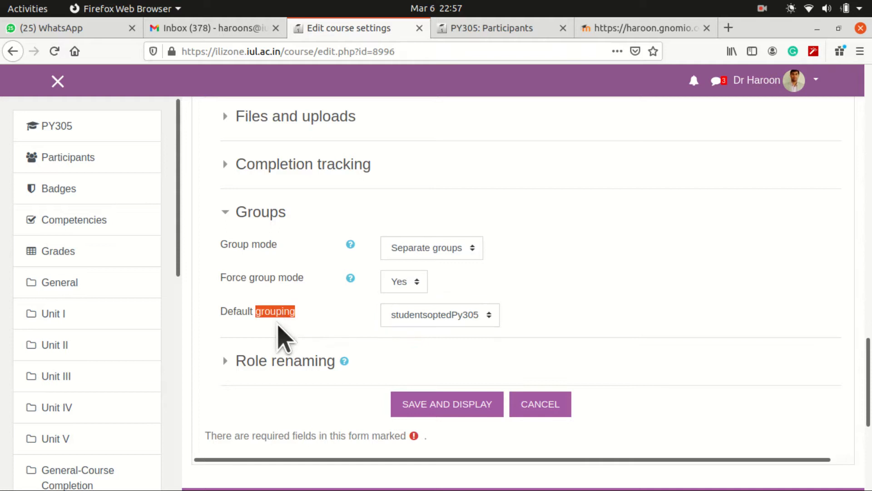
click(458, 324)
click(459, 353)
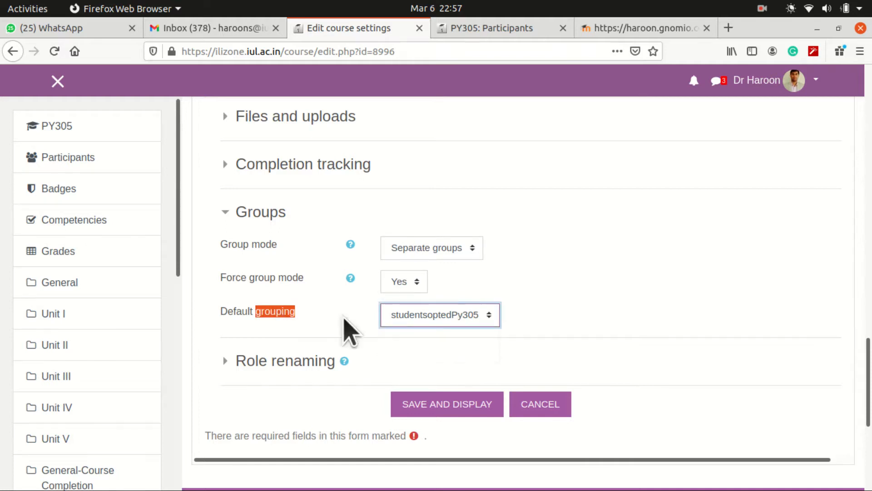
click(438, 409)
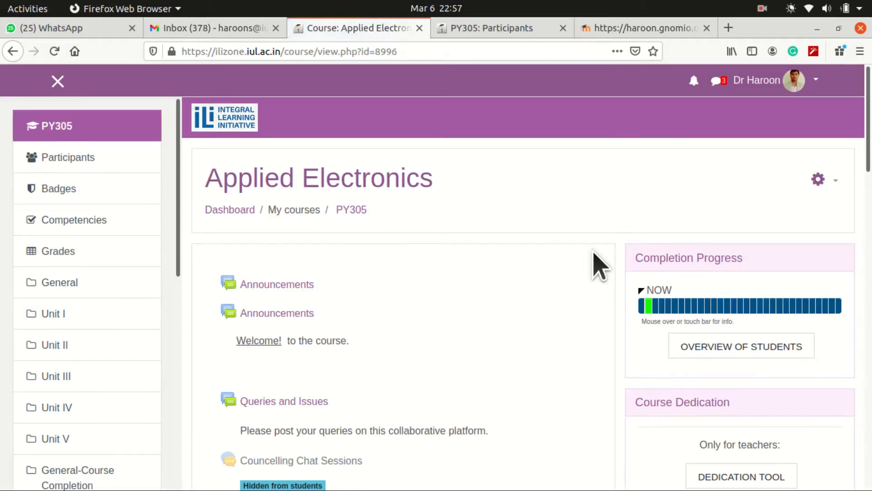
- Open the Unit Exam 1 quiz under Unit I and bring up its settings for editing
scroll(436, 295, down, 10)
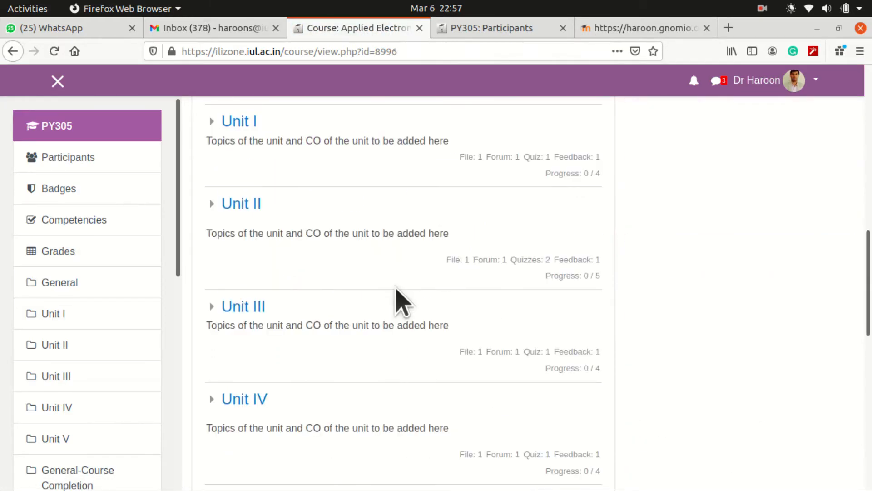
click(212, 122)
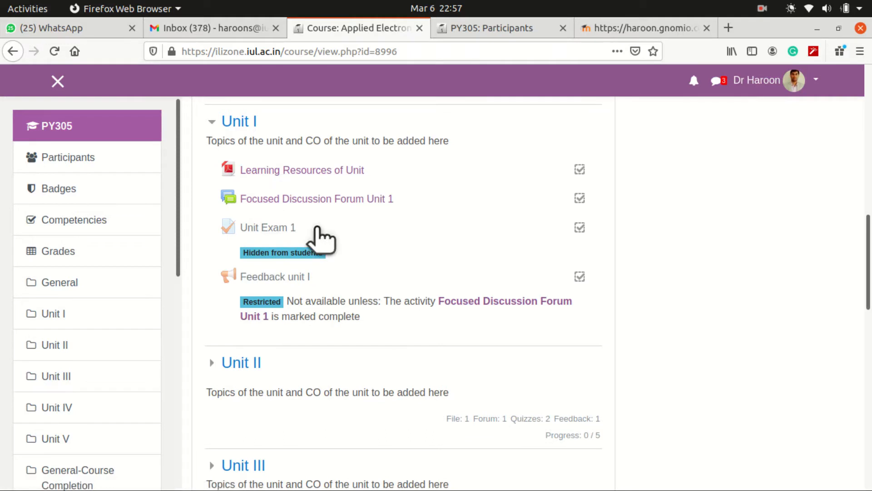
click(287, 230)
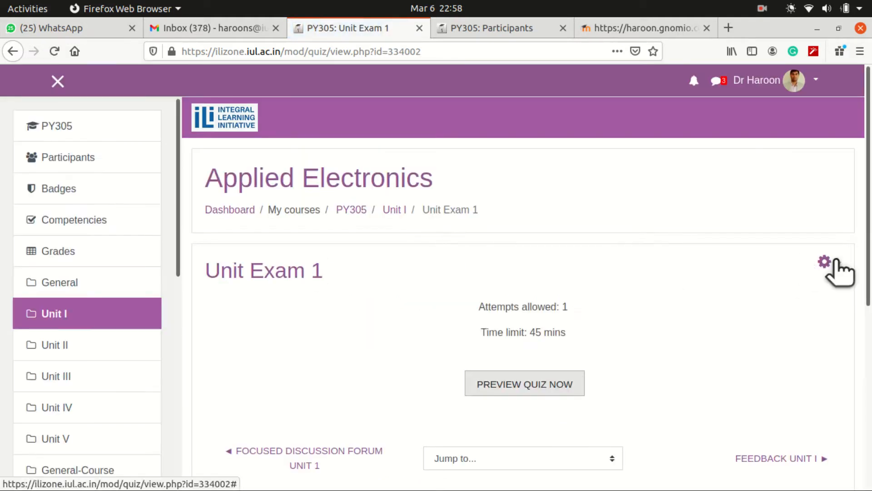
click(835, 262)
click(772, 280)
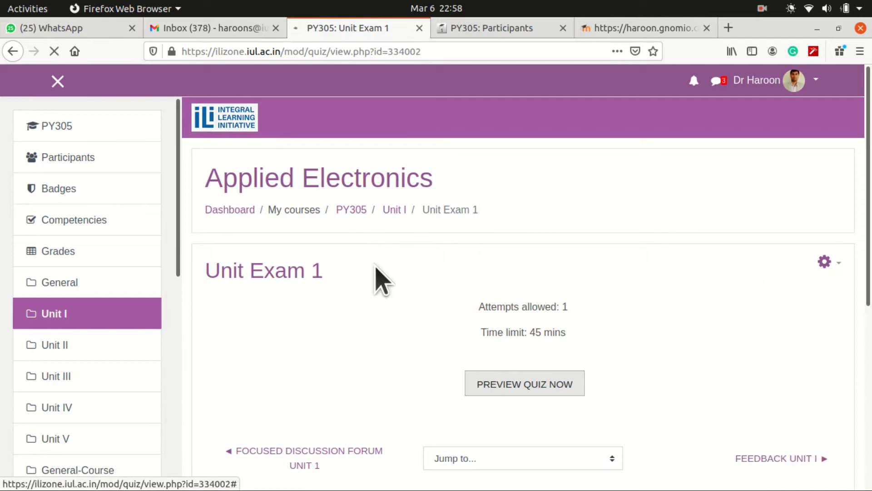
- Check the group mode and grouping in the Unit Exam 1 common module settings, and leave without saving
scroll(374, 278, down, 15)
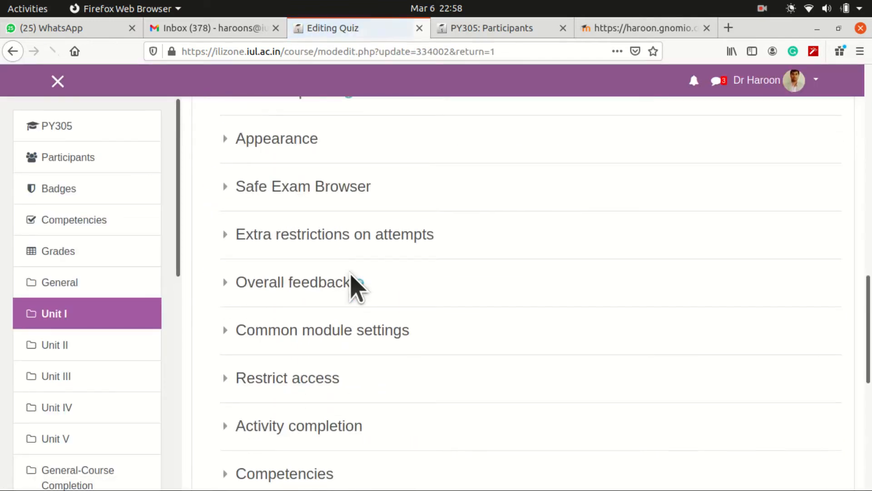
scroll(357, 286, down, 5)
click(289, 116)
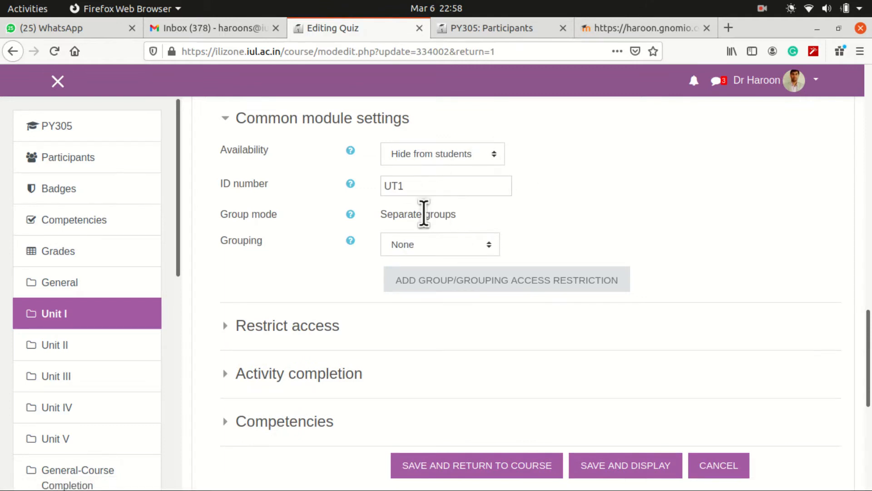
click(490, 245)
click(618, 224)
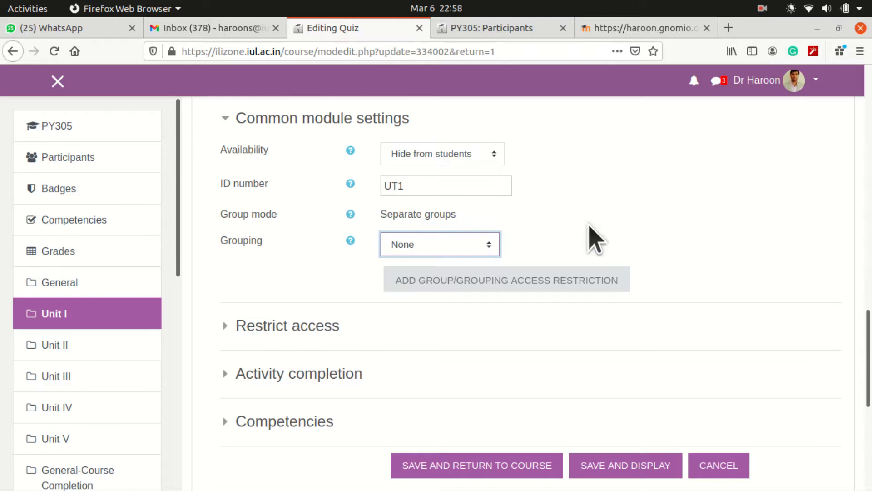
click(717, 468)
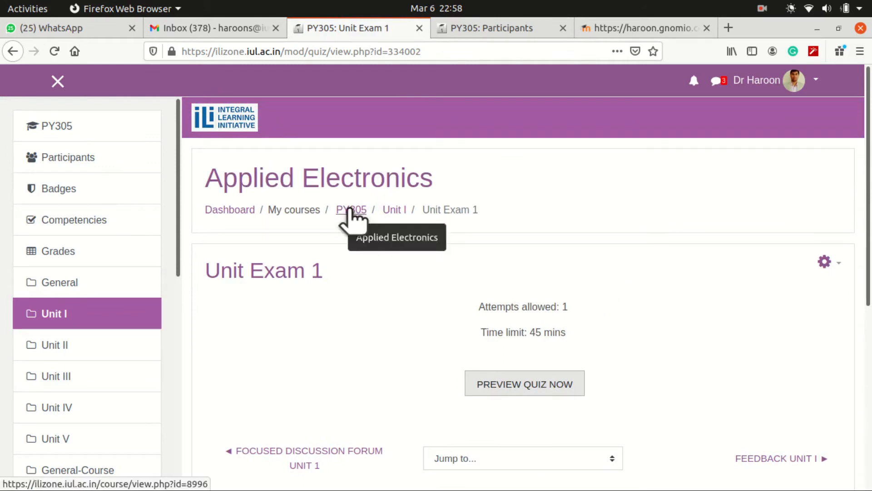
- Return to the PY305 course page and turn editing on
click(350, 210)
scroll(445, 312, down, 10)
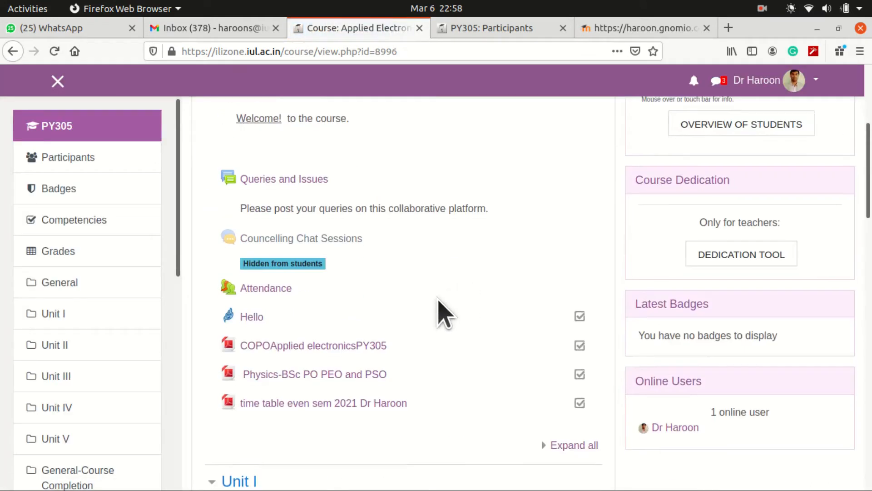
scroll(808, 305, up, 10)
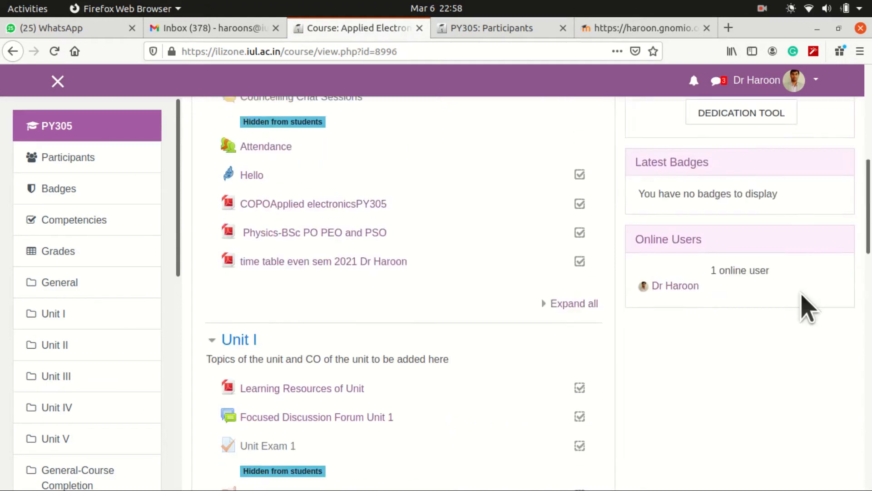
click(824, 179)
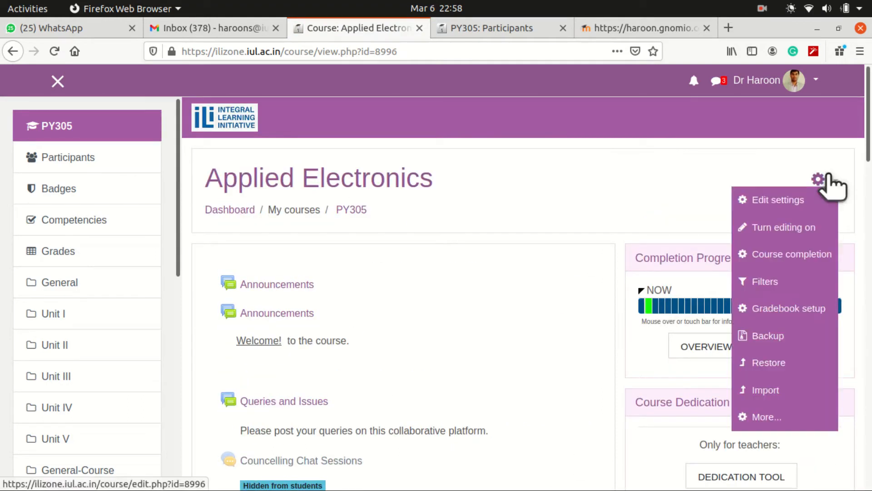
click(796, 227)
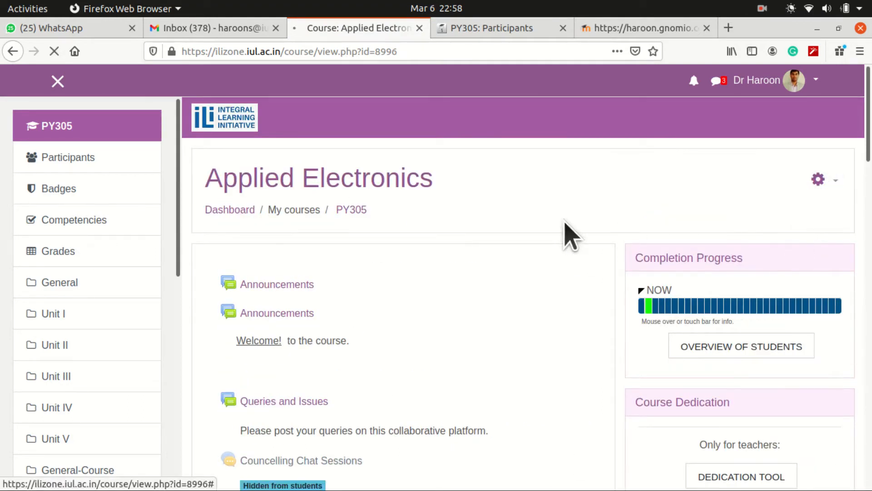
- Open the form for adding a new Quiz activity to Unit I
scroll(370, 317, down, 10)
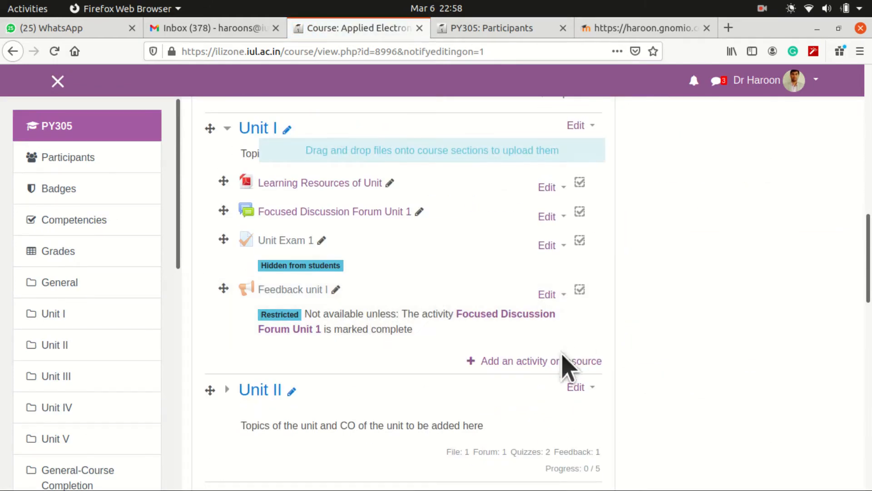
click(547, 362)
scroll(359, 275, down, 10)
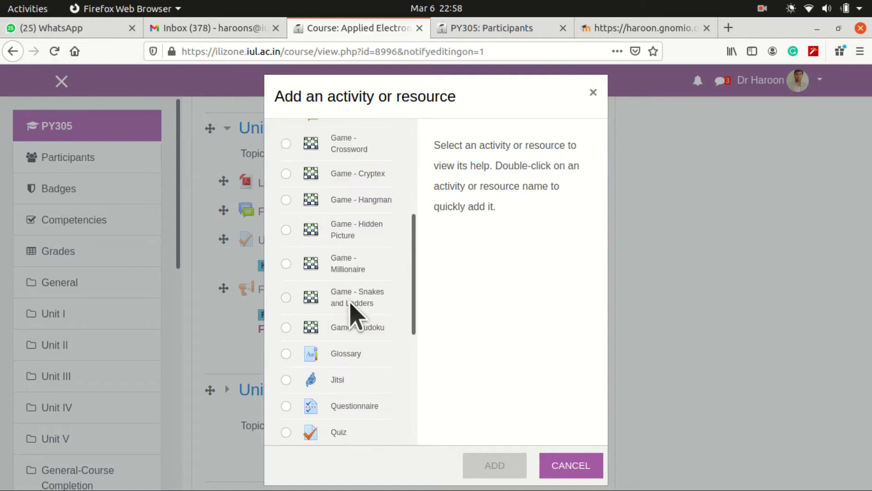
click(341, 181)
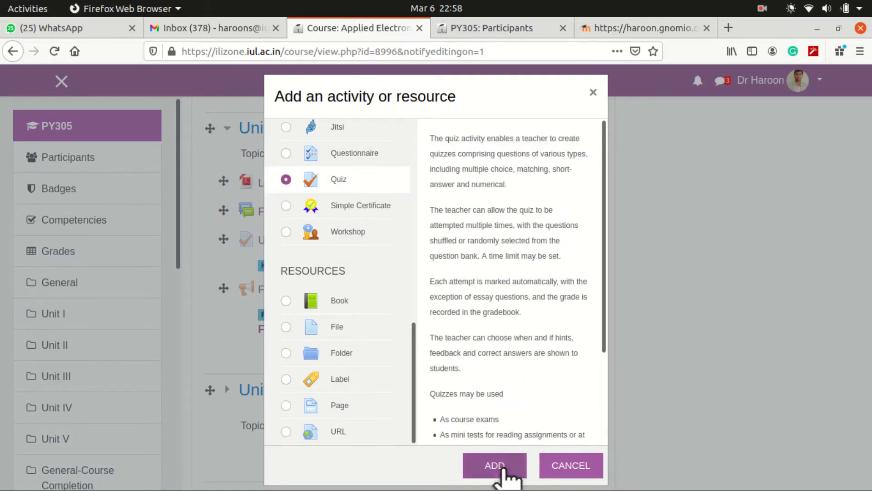
click(497, 464)
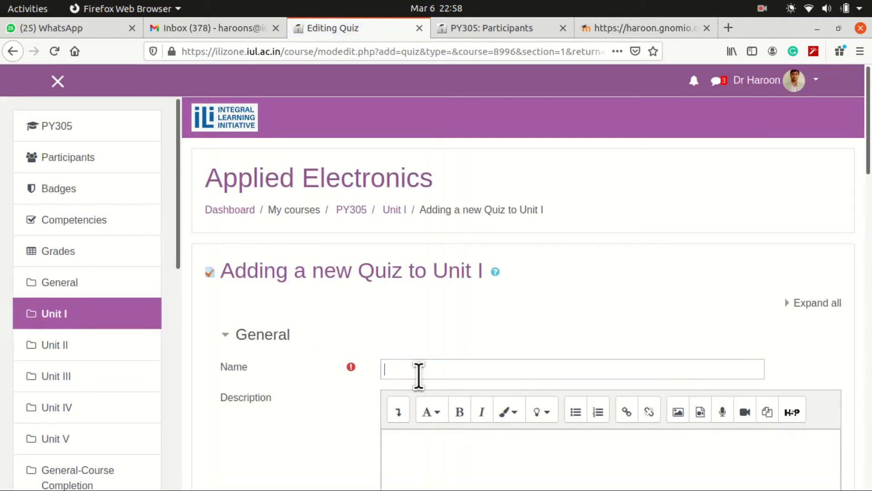
- Check the default group mode and grouping in the new quiz's common module settings, and cancel the quiz creation
scroll(413, 374, down, 7)
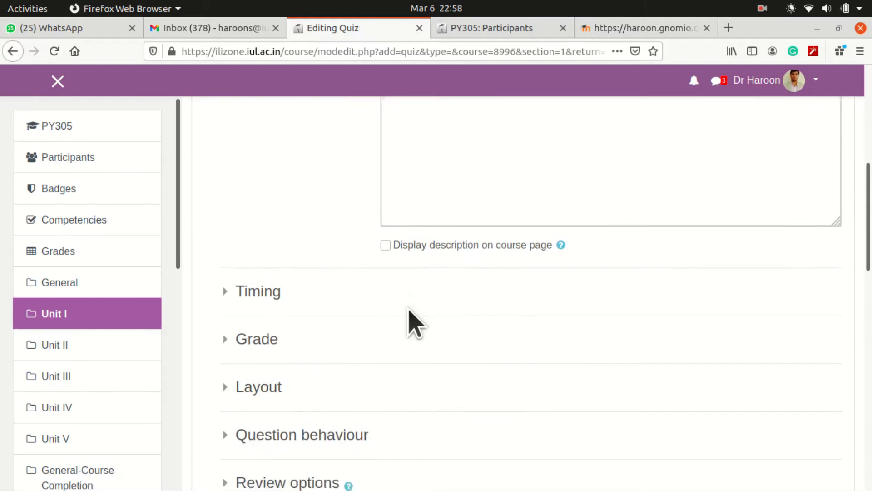
scroll(415, 322, down, 7)
scroll(412, 323, down, 3)
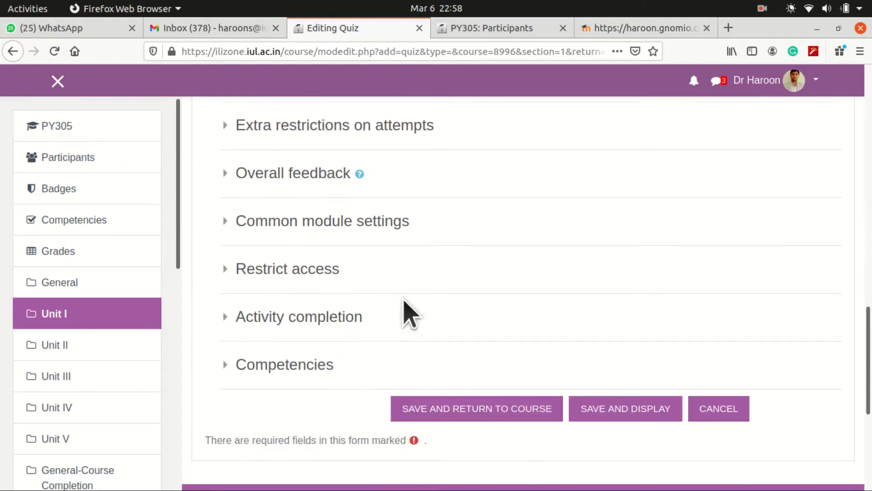
click(313, 221)
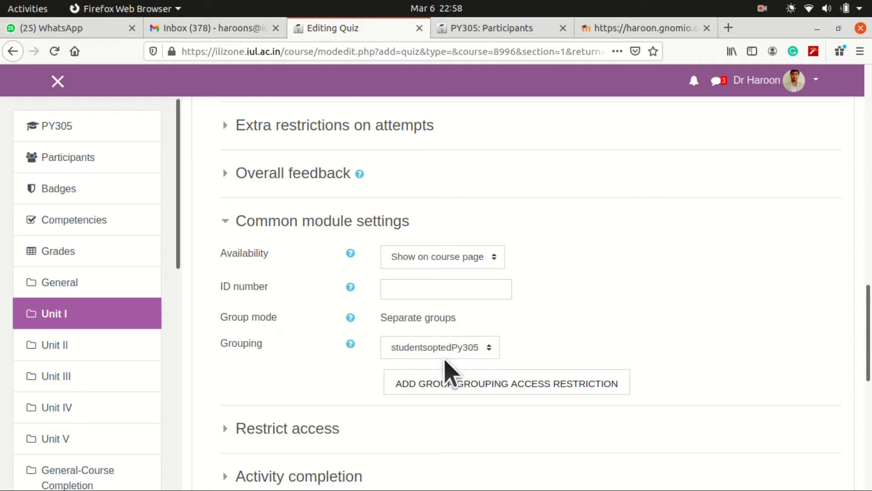
scroll(440, 357, down, 5)
scroll(429, 233, up, 8)
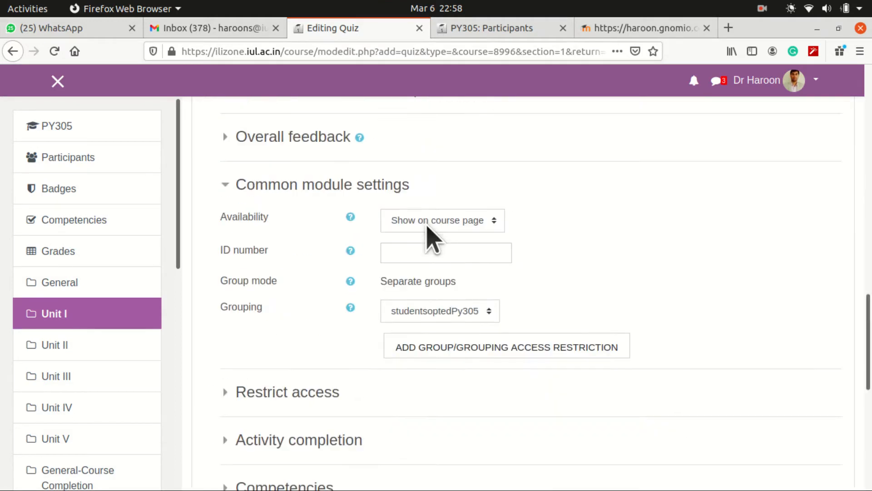
scroll(433, 232, up, 16)
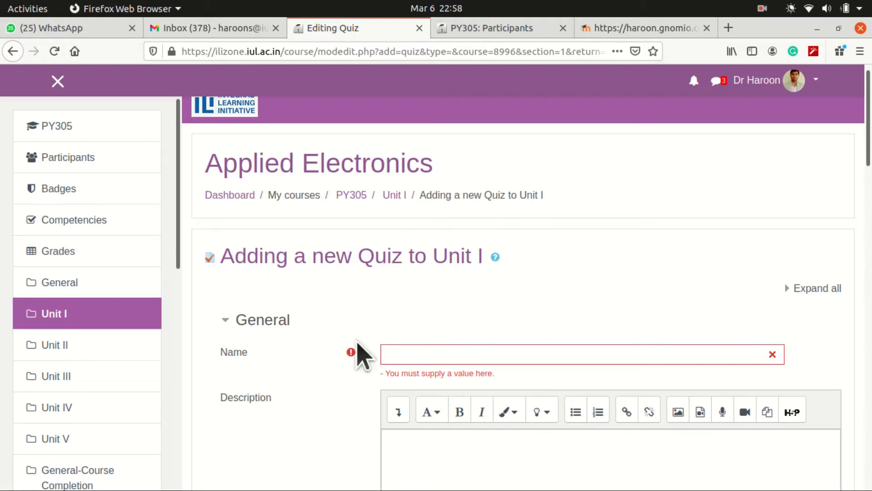
scroll(375, 354, down, 20)
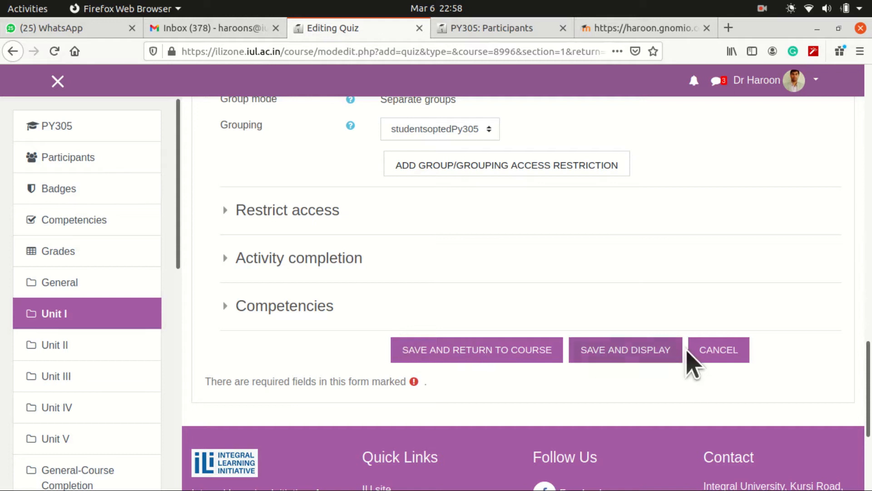
click(712, 355)
scroll(462, 259, up, 5)
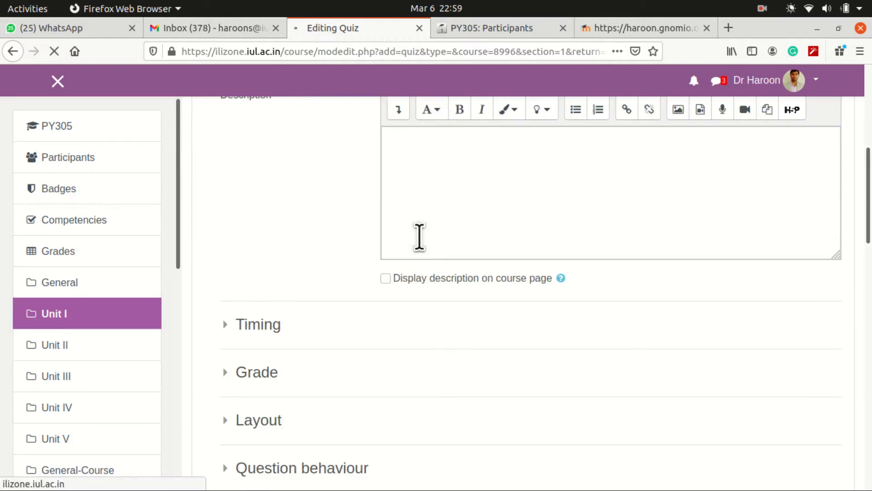
- Turn editing off on the Applied Electronics course page
scroll(421, 236, down, 4)
scroll(420, 236, up, 4)
click(821, 182)
scroll(785, 169, up, 12)
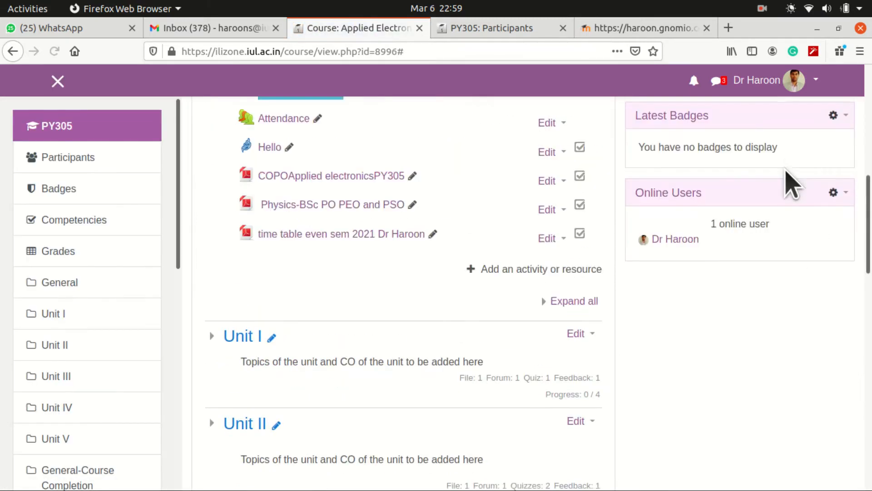
click(819, 172)
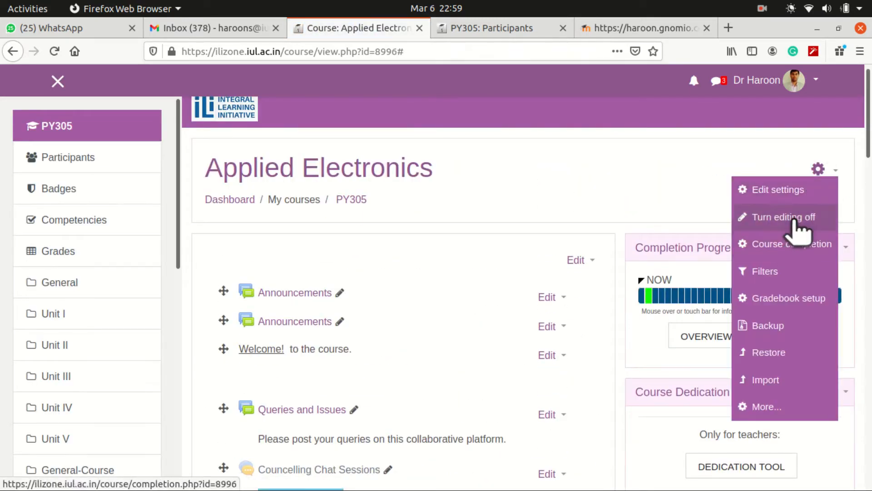
click(797, 218)
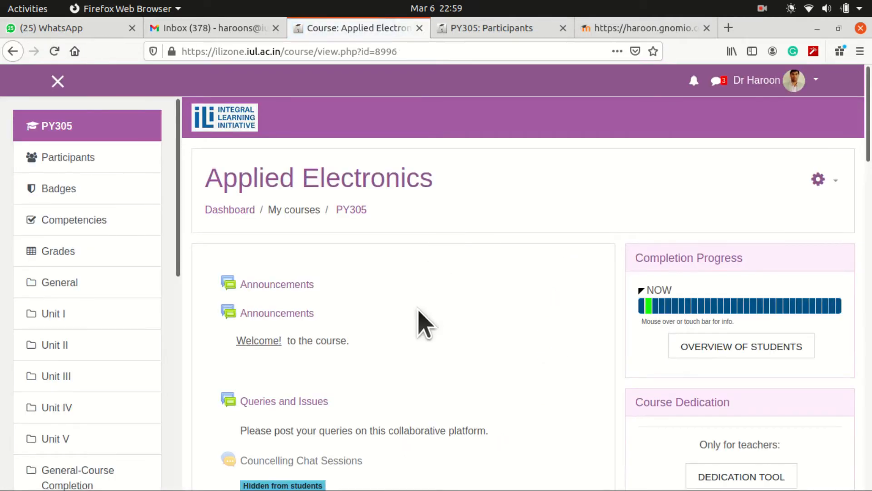
- Open the Groups page of the PY305 course from its participants page
click(84, 160)
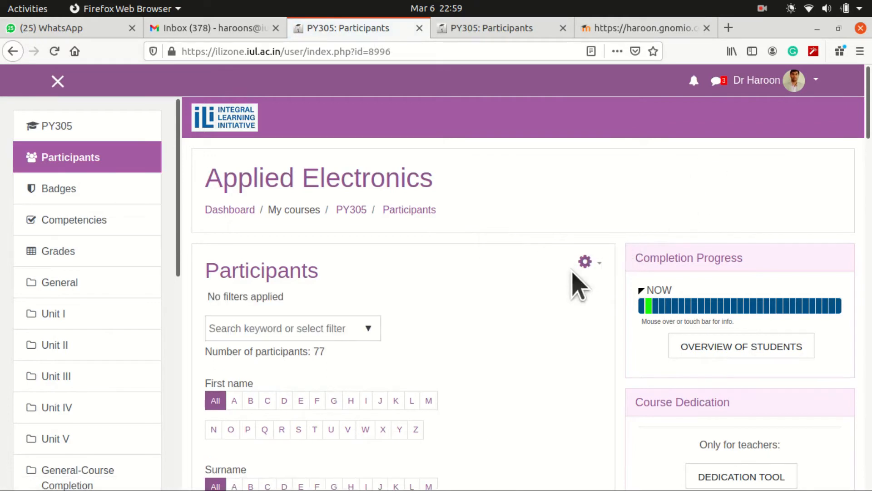
click(586, 263)
click(513, 316)
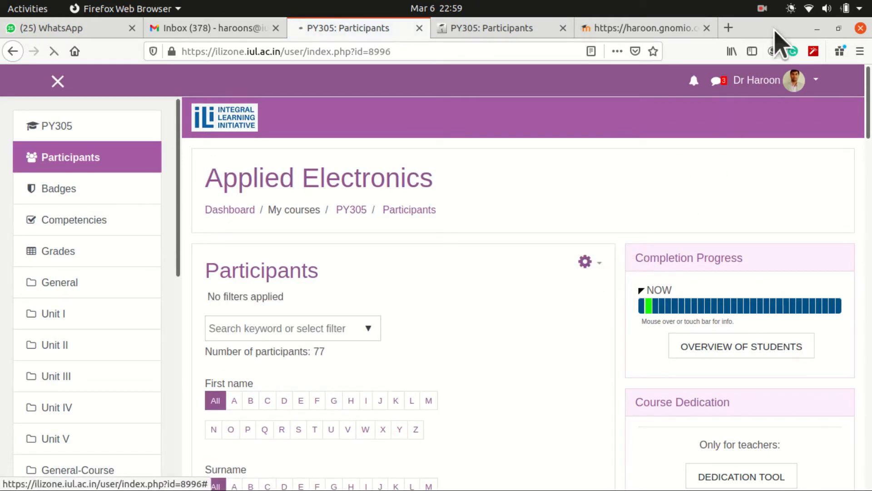
click(762, 9)
click(763, 9)
scroll(400, 304, down, 3)
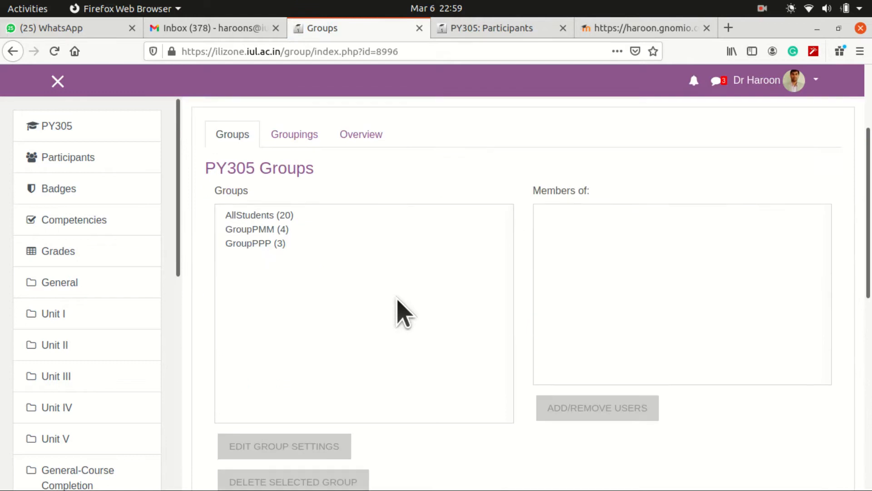
- Review the group assigned to the studentsoptedPy305 grouping and look at the course's list of groups
click(270, 207)
click(295, 128)
scroll(424, 292, down, 2)
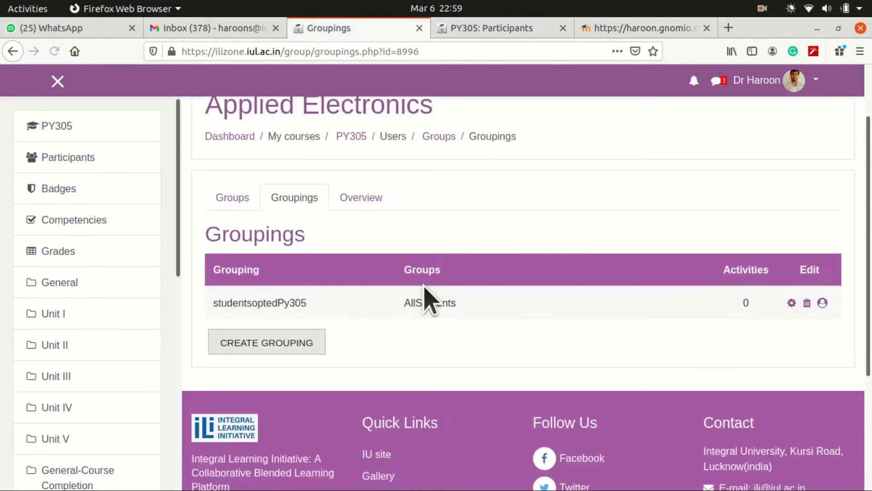
drag(321, 233, 186, 232)
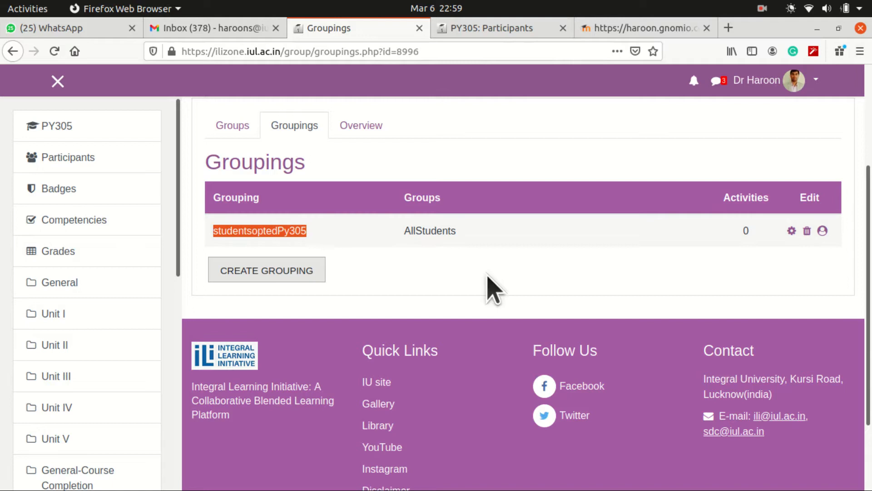
double_click(427, 238)
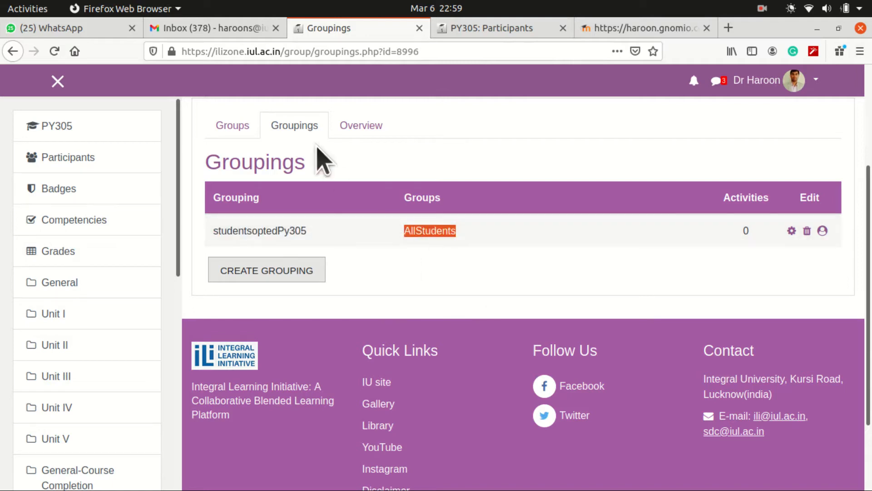
click(227, 126)
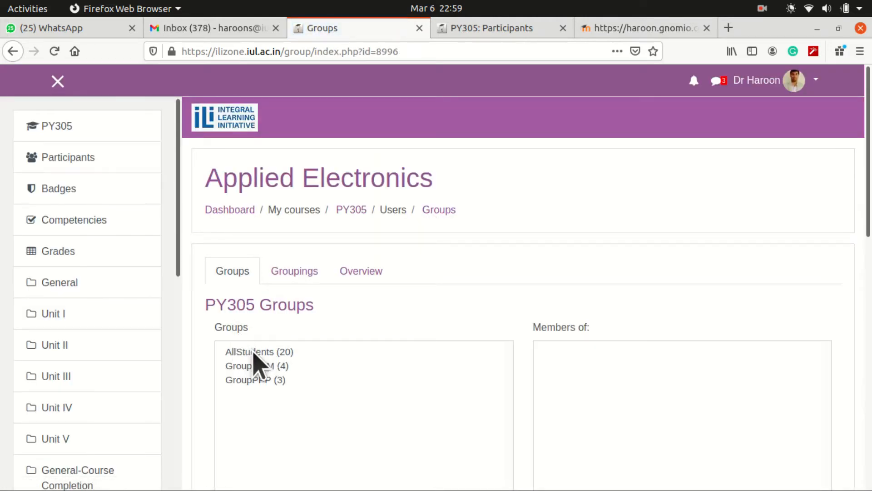
- Create a new grouping named TwosubgroupOptedPy305 and save it
click(290, 278)
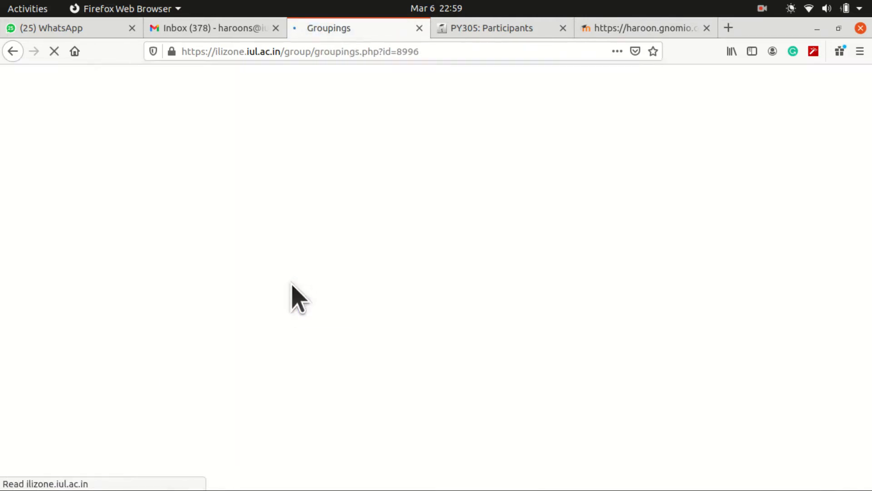
scroll(385, 318, down, 4)
click(268, 309)
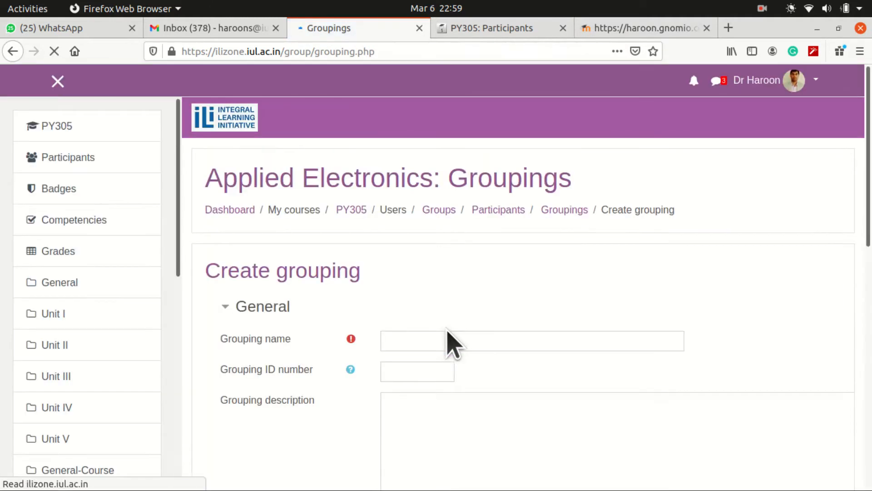
scroll(446, 340, down, 5)
click(441, 195)
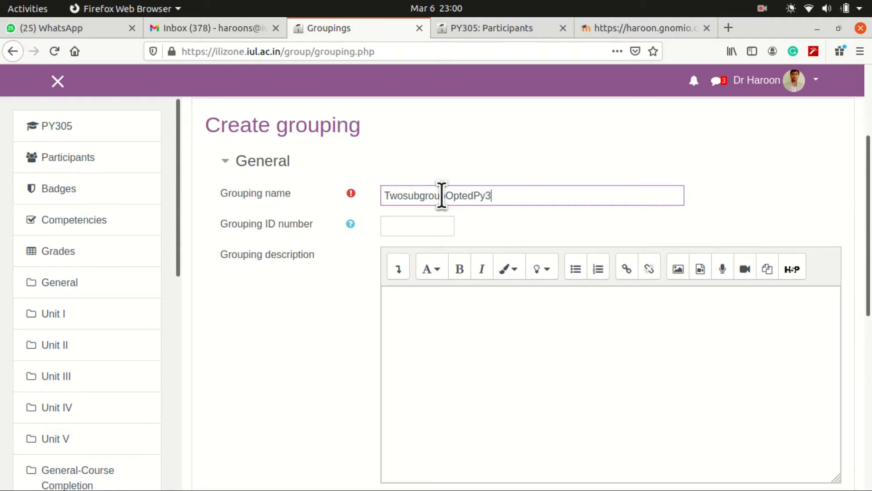
scroll(363, 318, down, 5)
click(429, 227)
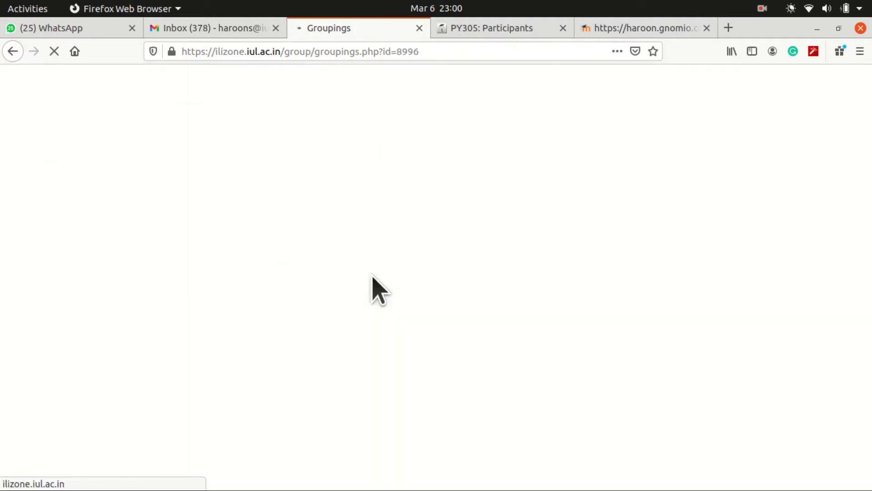
- Open the group assignment of the TwosubgroupOptedPy305 grouping and add GroupPMM to it
scroll(343, 295, down, 2)
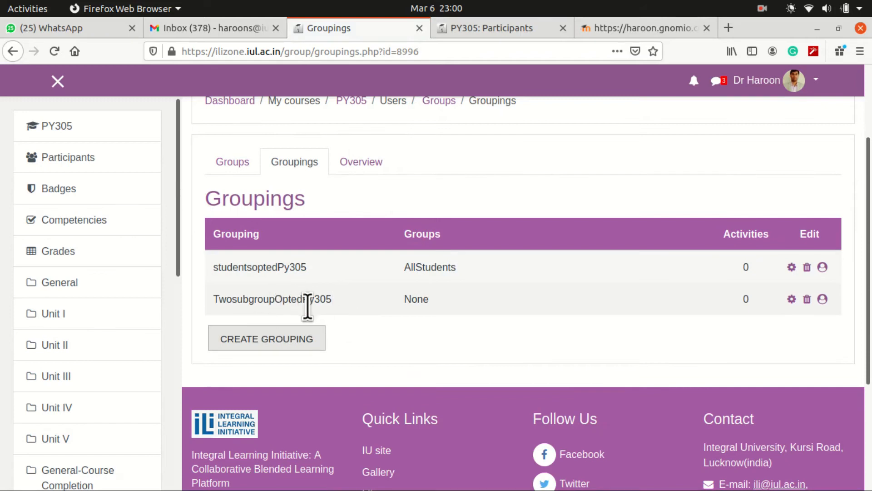
click(822, 299)
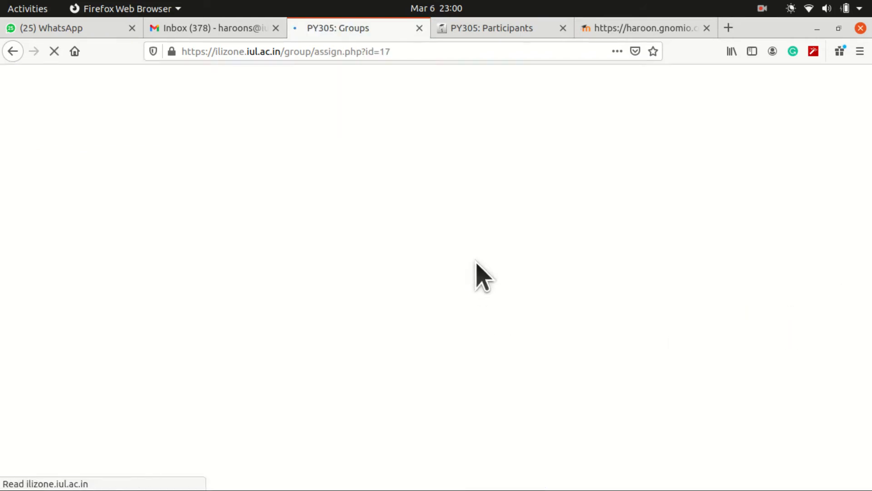
scroll(473, 259, down, 1)
click(627, 227)
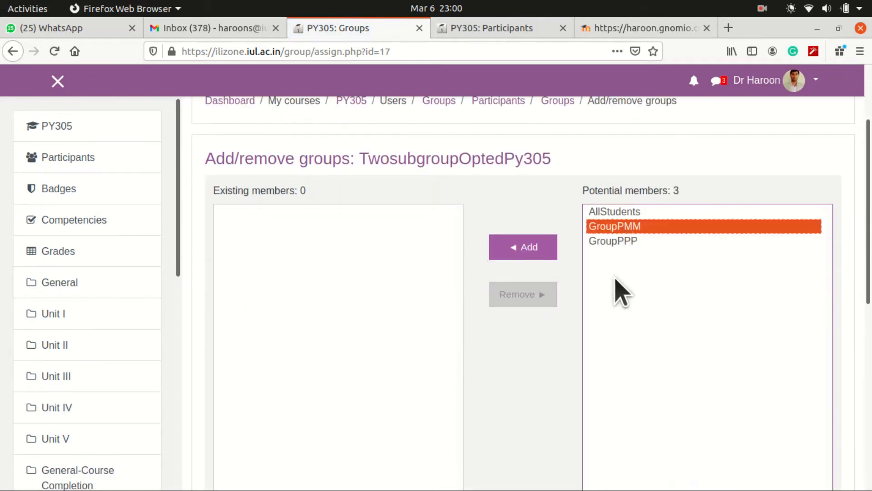
click(619, 240)
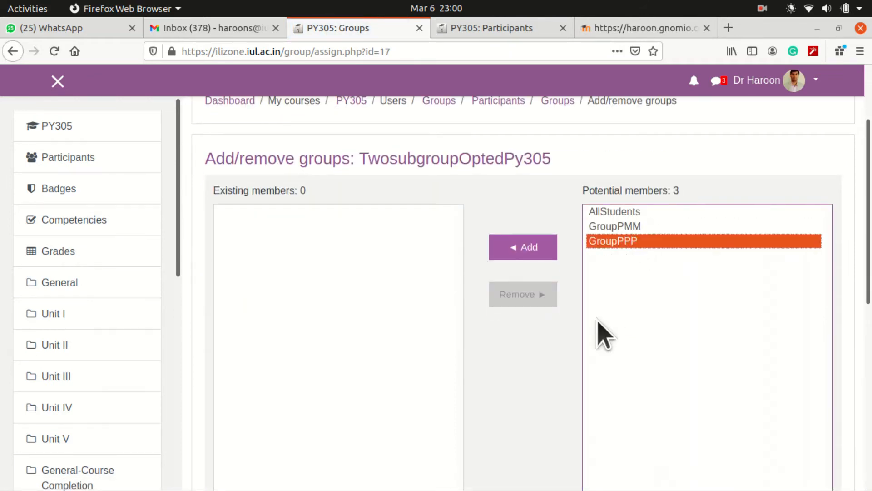
drag(357, 158, 609, 168)
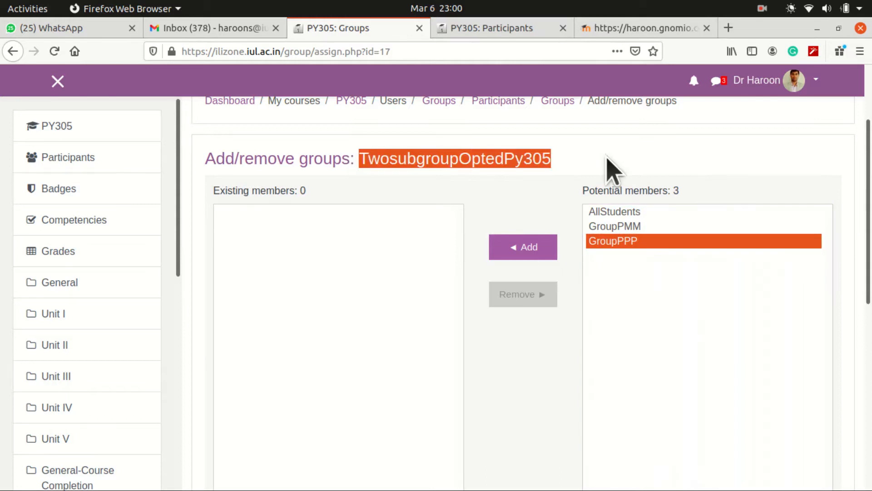
click(619, 225)
click(525, 250)
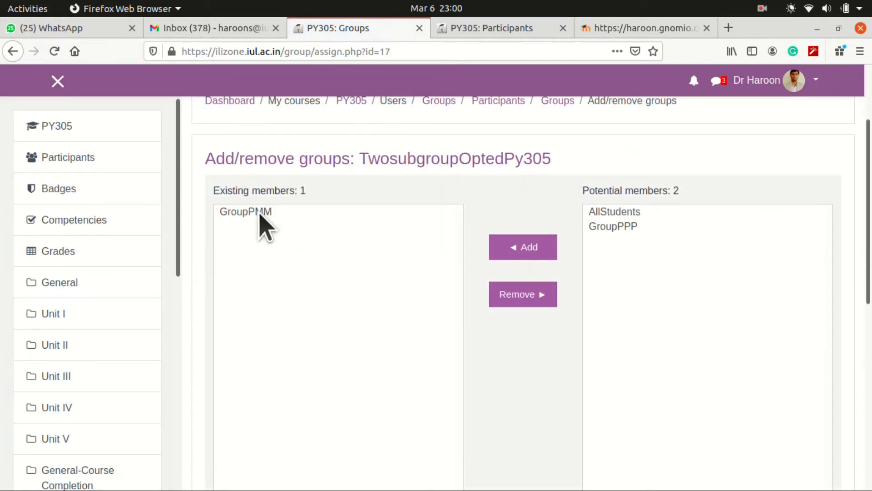
- Add GroupPPP to the TwosubgroupOptedPy305 grouping and return to the list of groupings
click(623, 227)
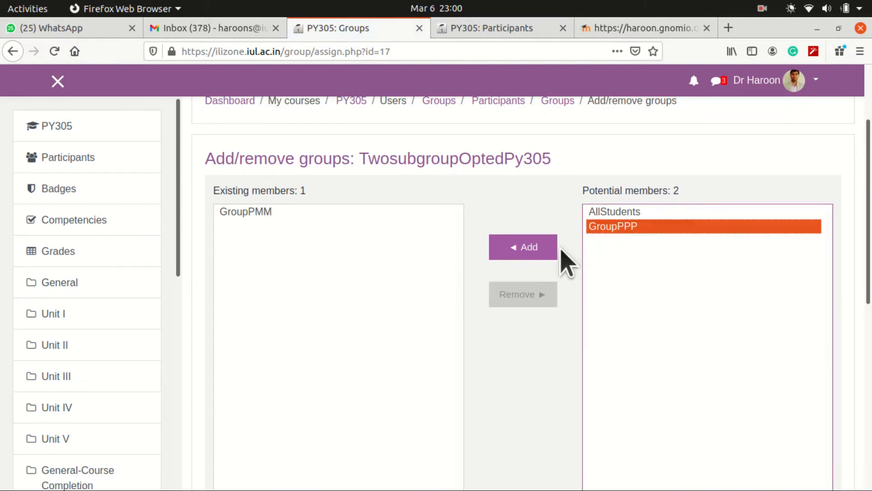
click(527, 248)
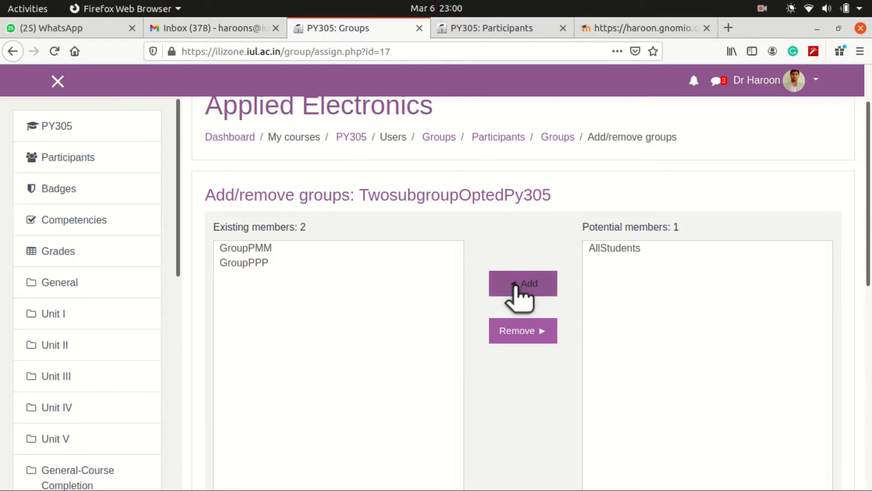
scroll(405, 325, down, 6)
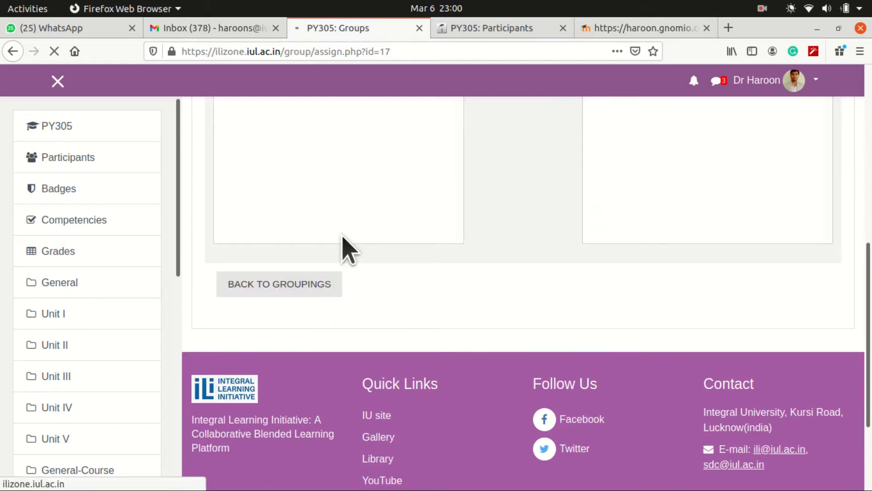
- Check which groups belong to the TwosubgroupOptedPy305 grouping and view the course's list of groups
scroll(372, 252, down, 3)
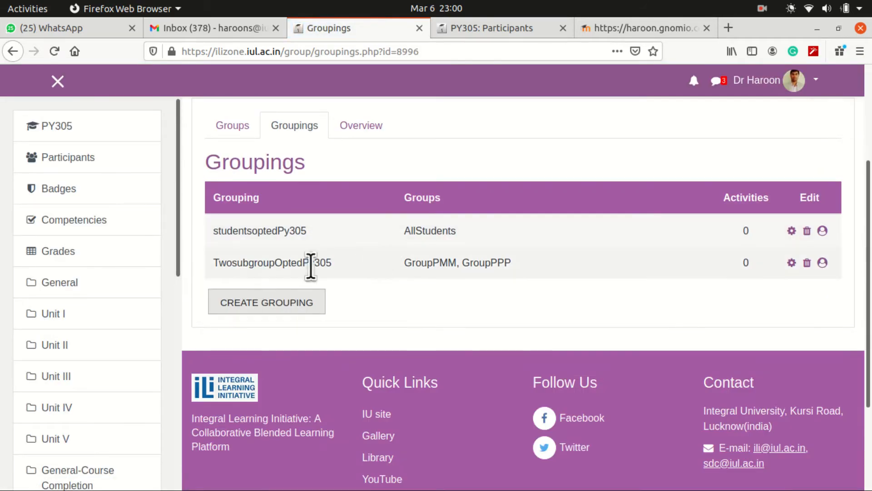
drag(207, 268, 359, 278)
click(436, 268)
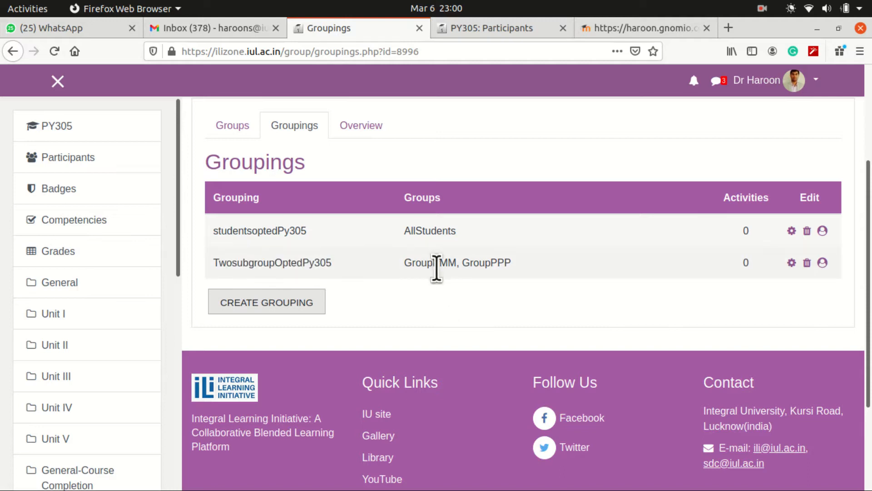
double_click(499, 263)
click(518, 322)
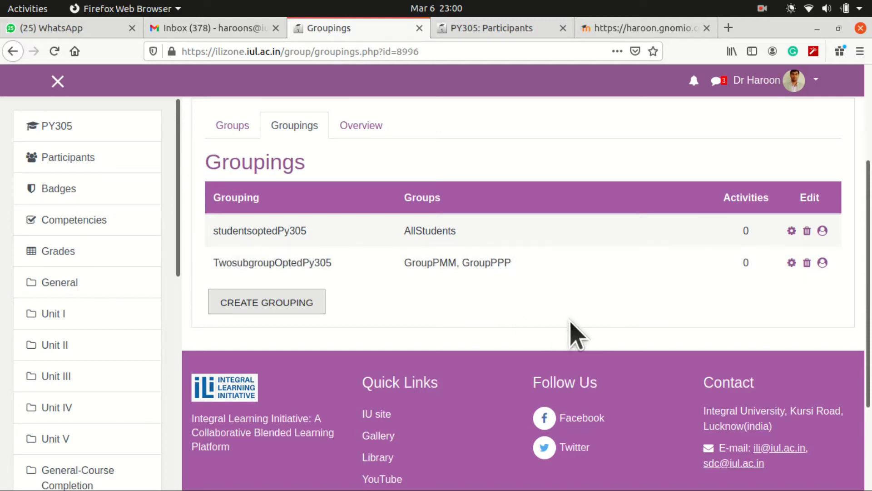
click(242, 129)
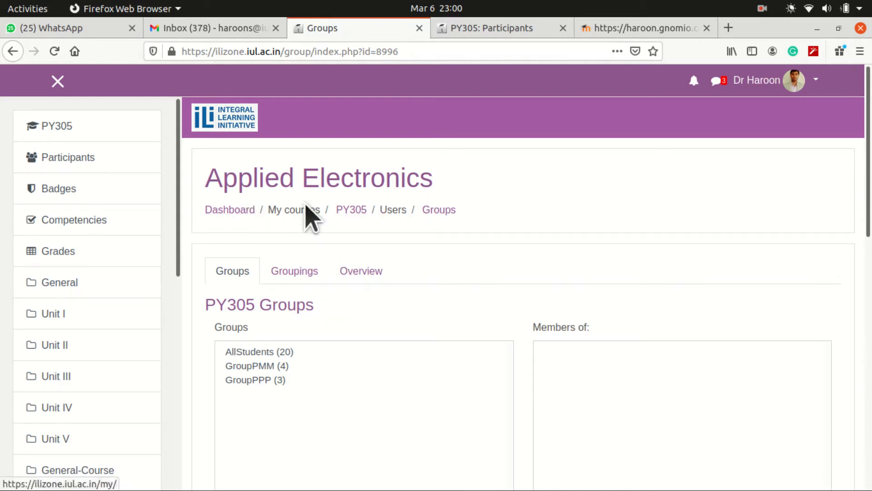
- Return to the PY305 course page and open the course settings for editing
click(350, 210)
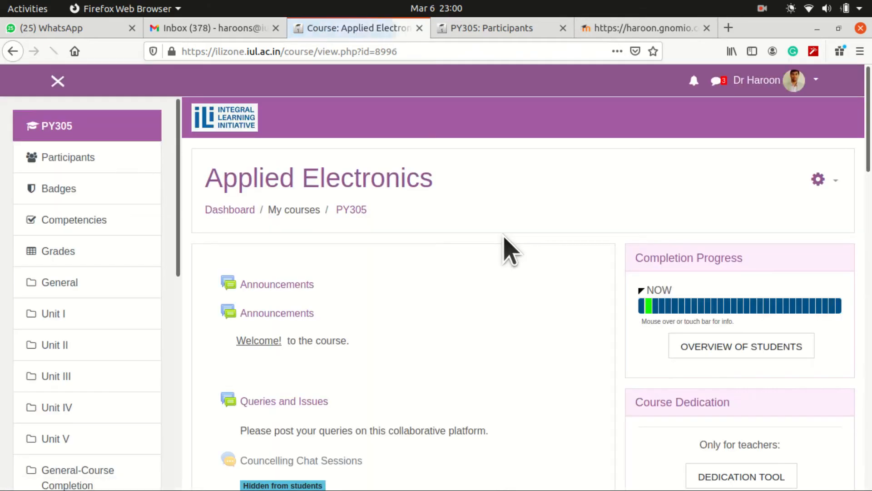
drag(202, 168, 465, 193)
click(470, 209)
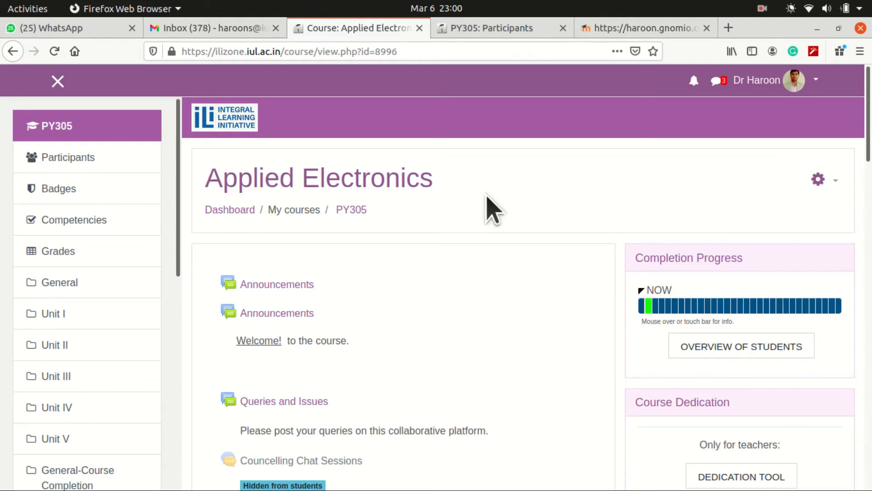
click(836, 180)
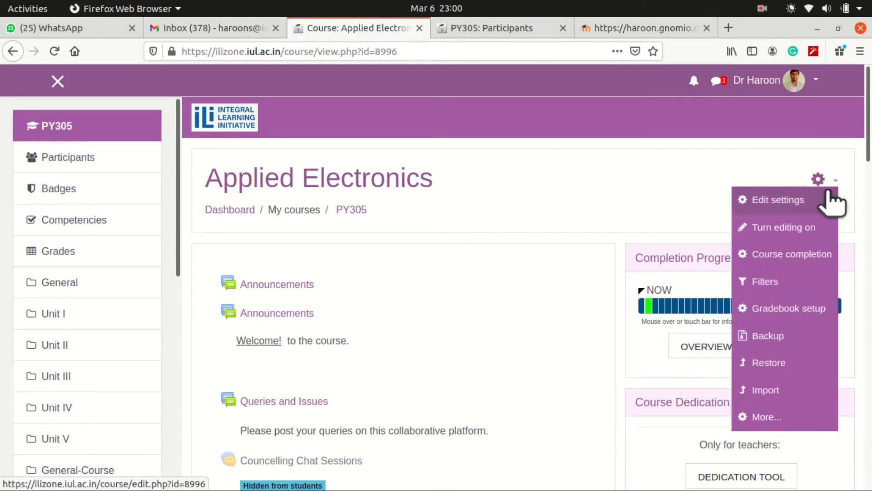
click(816, 206)
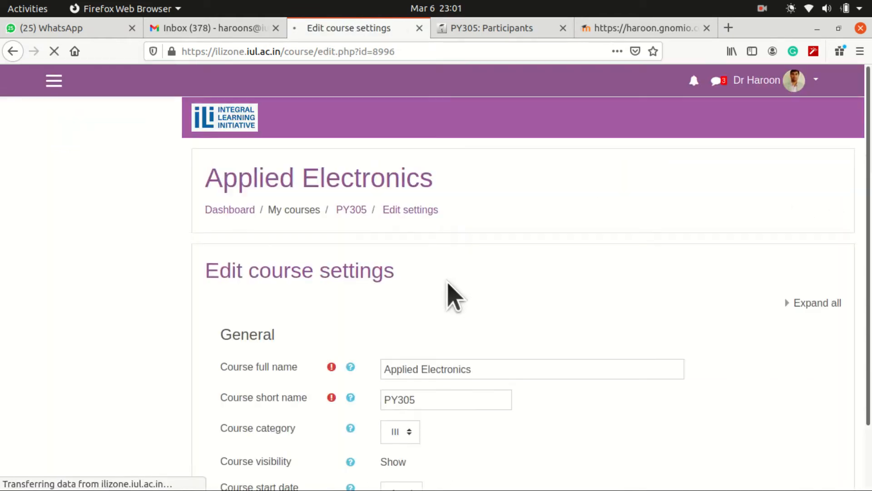
- Set the default grouping to TwosubgroupOptedPy305 in the course's group settings
scroll(447, 292, down, 15)
scroll(385, 295, down, 4)
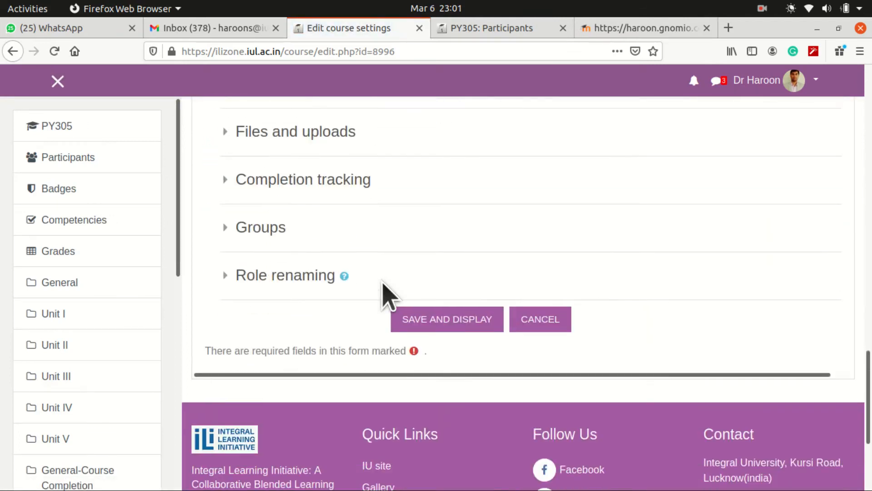
click(253, 227)
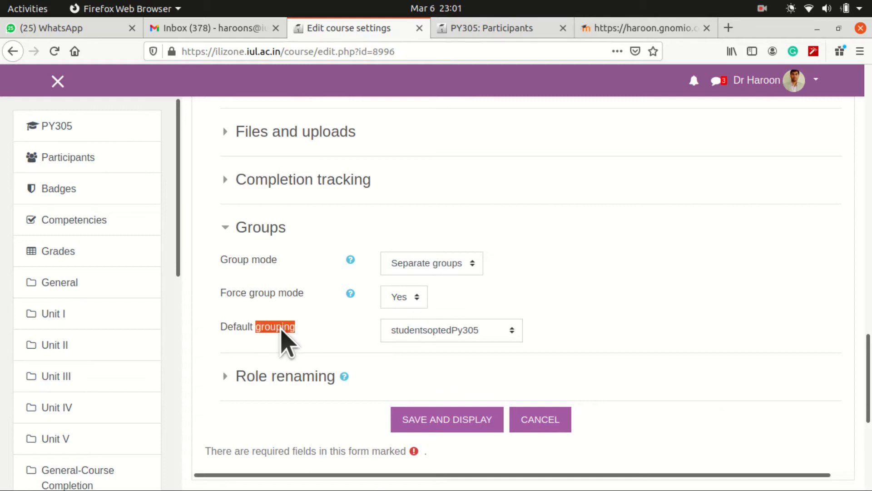
click(511, 331)
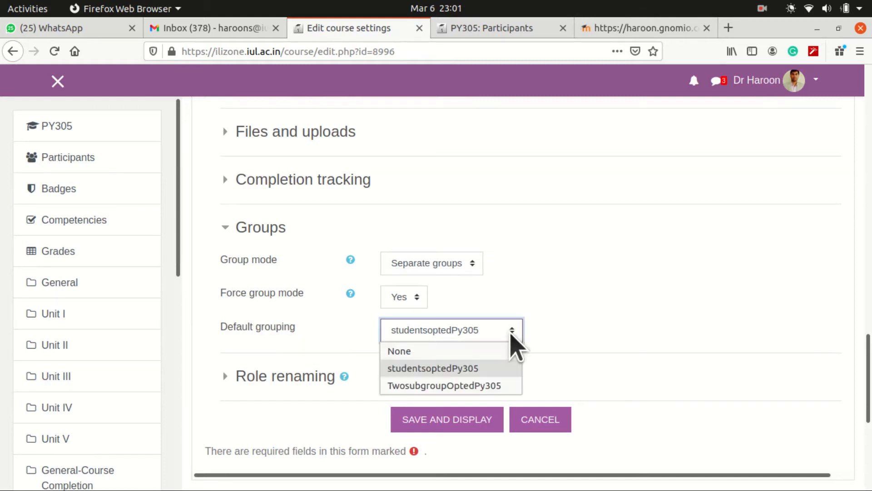
click(499, 386)
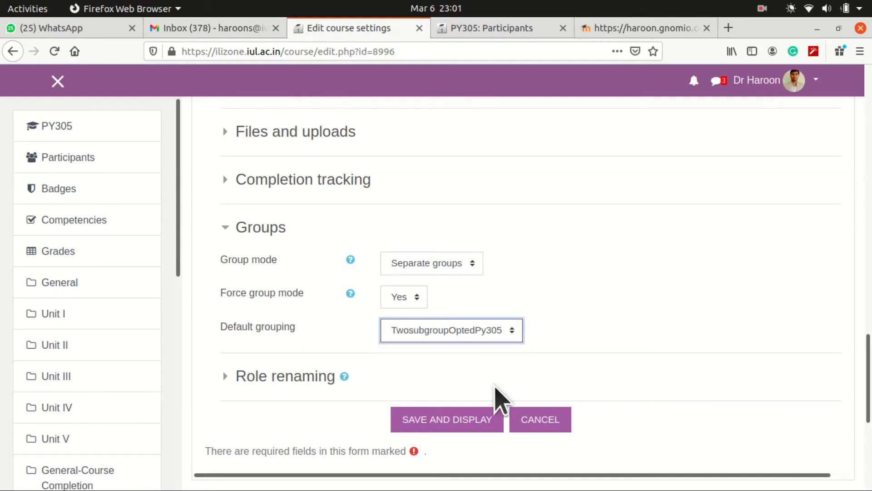
- Save the course settings and open the Unit Exam 1 quiz in Unit I
click(460, 419)
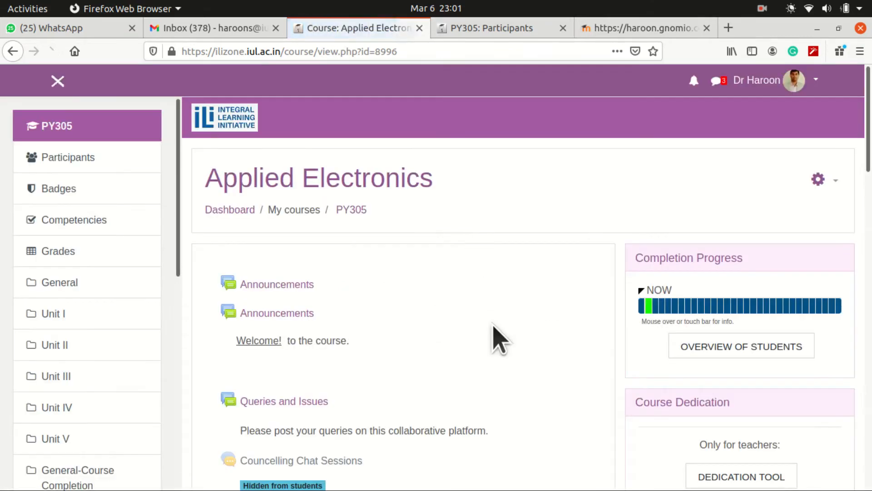
scroll(491, 318, down, 8)
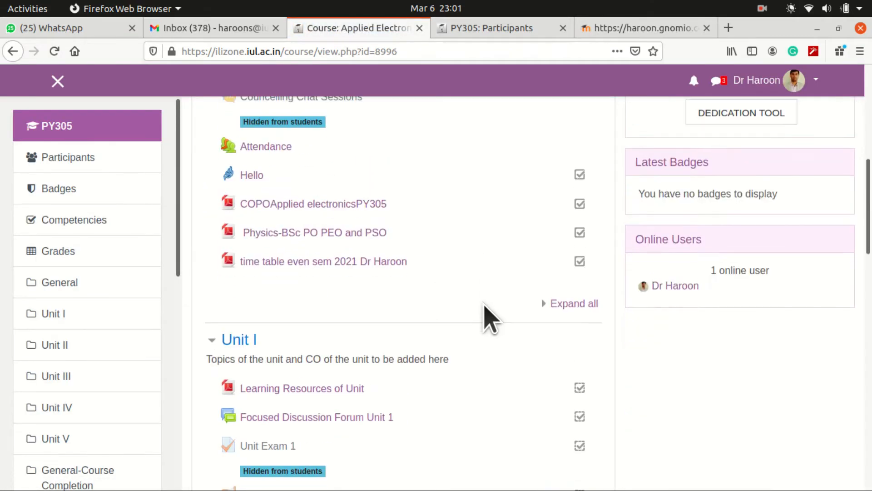
scroll(490, 318, down, 2)
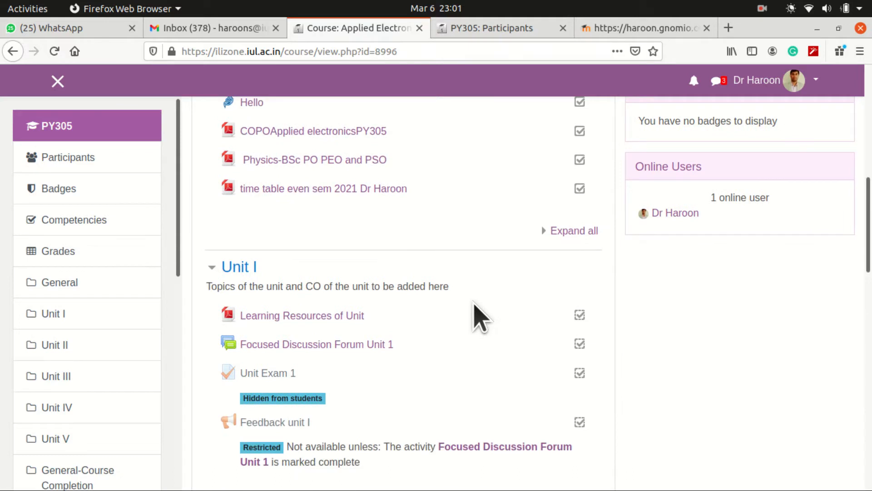
scroll(450, 335, down, 3)
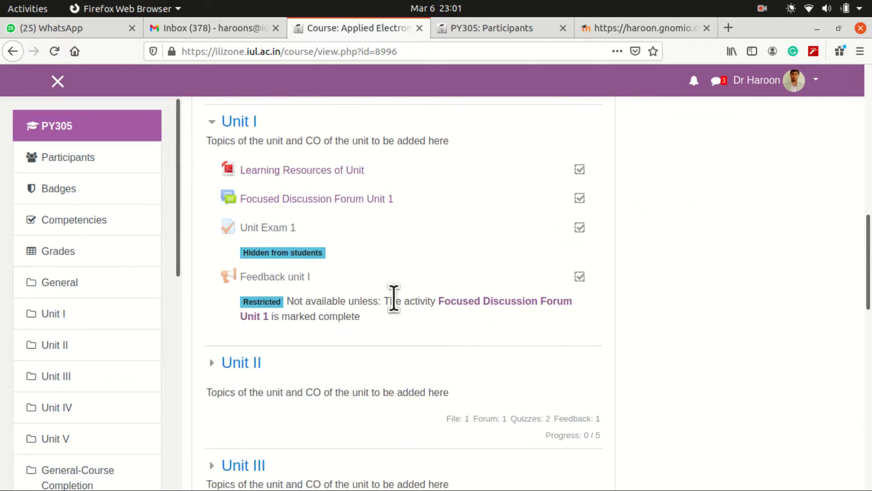
click(268, 227)
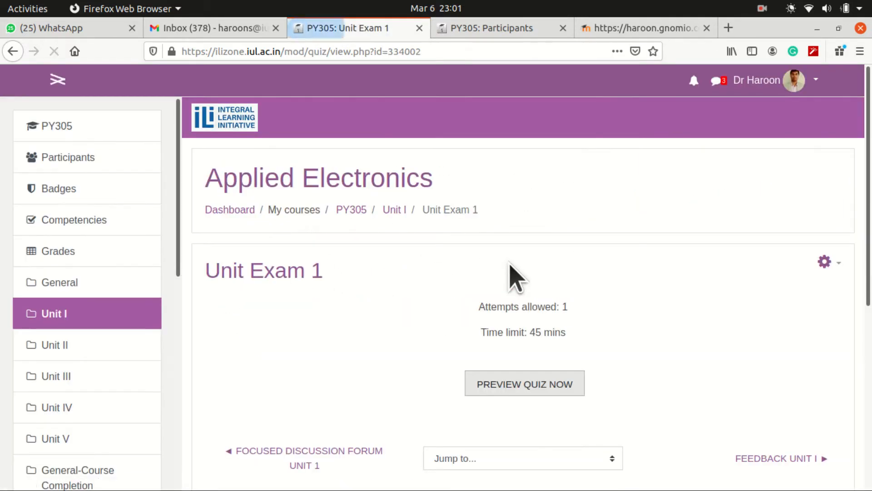
- Check the grouping in Unit Exam 1's common module settings, then cancel out of its settings
click(825, 264)
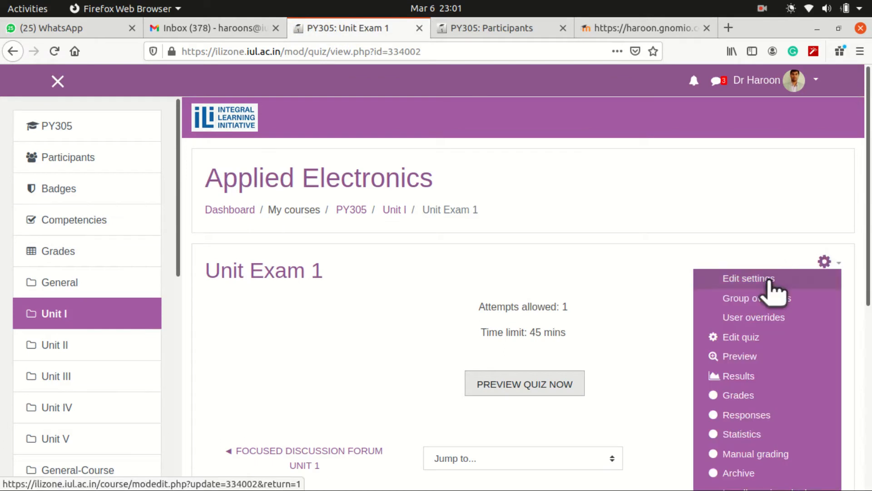
click(770, 281)
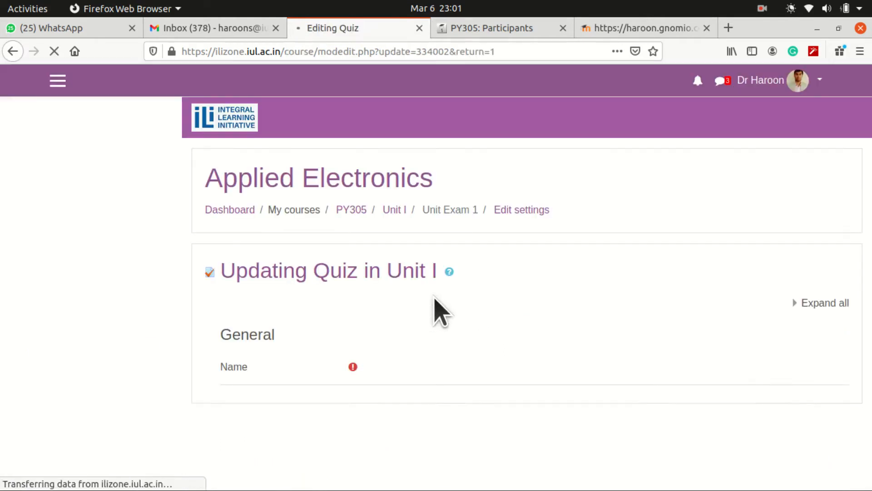
scroll(281, 305, down, 10)
scroll(284, 305, down, 5)
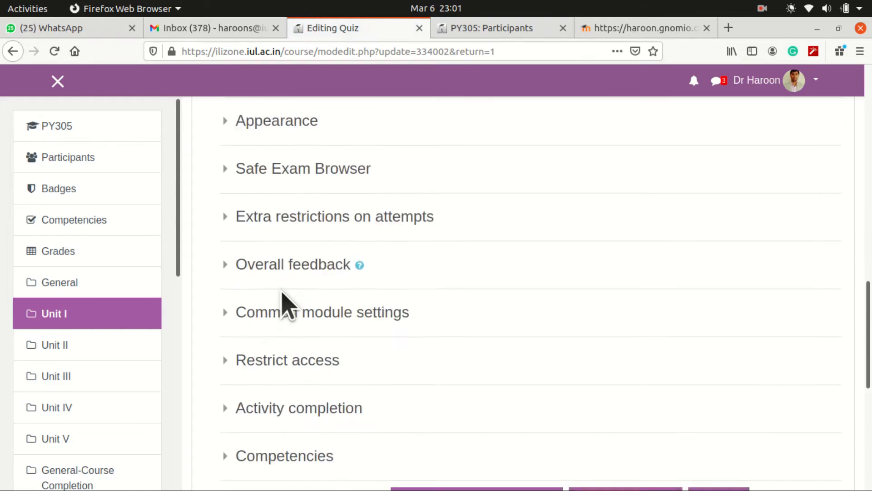
click(318, 220)
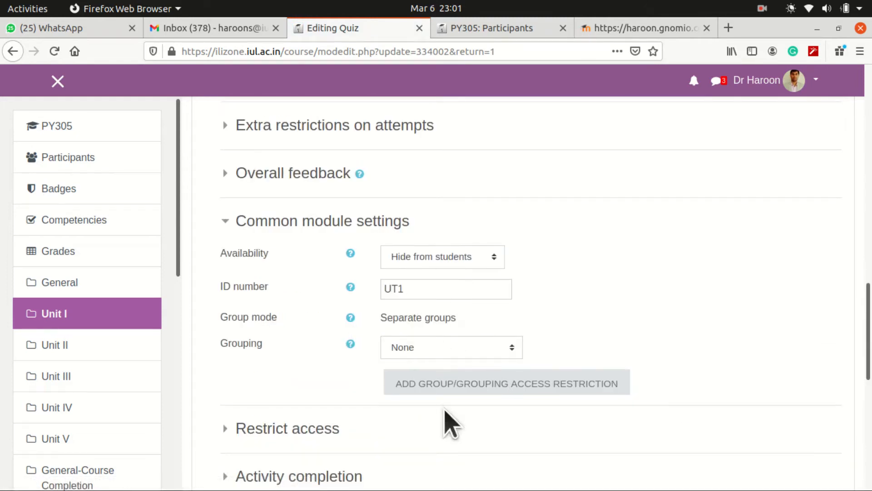
double_click(233, 343)
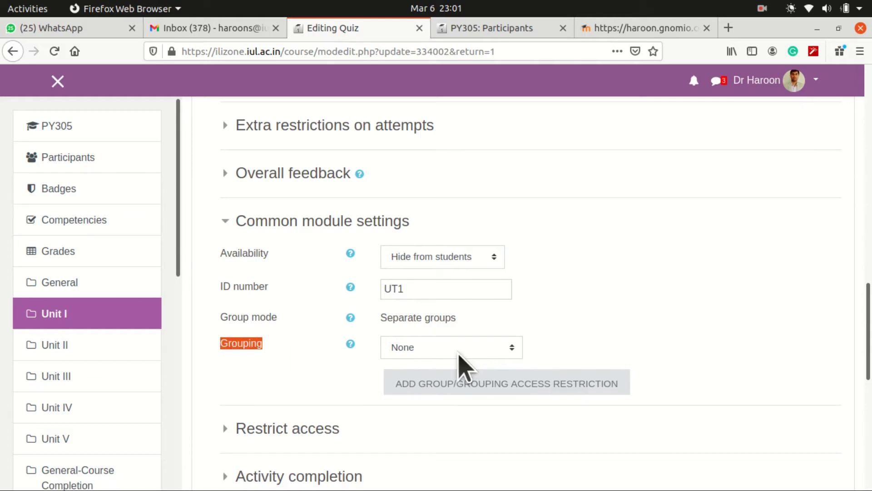
scroll(679, 399, down, 5)
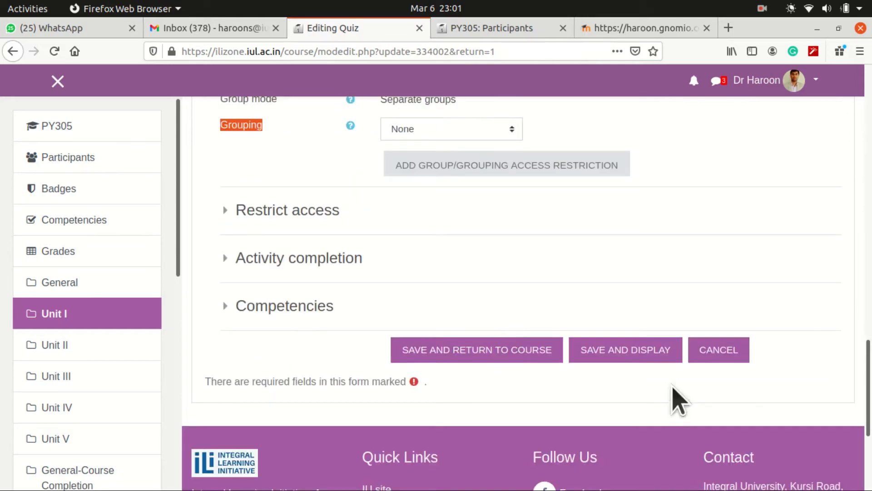
click(718, 350)
scroll(598, 286, up, 7)
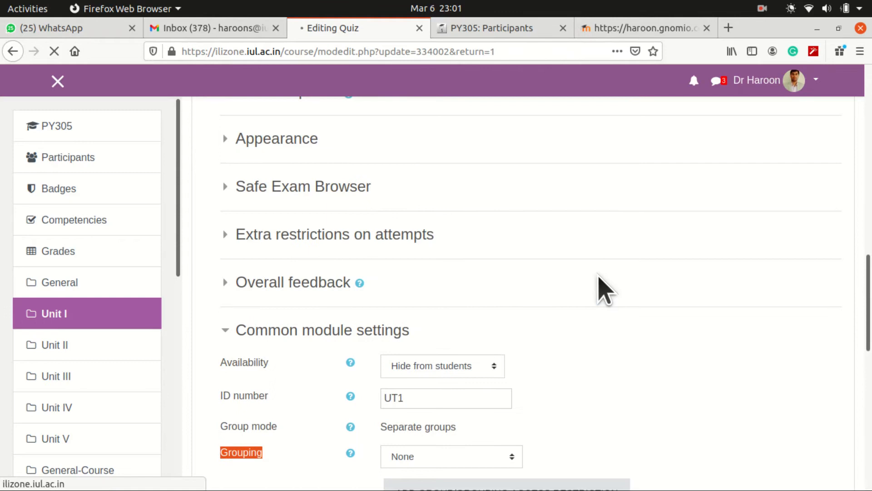
- Return to the PY305 course page and turn editing on
click(351, 210)
scroll(570, 254, down, 3)
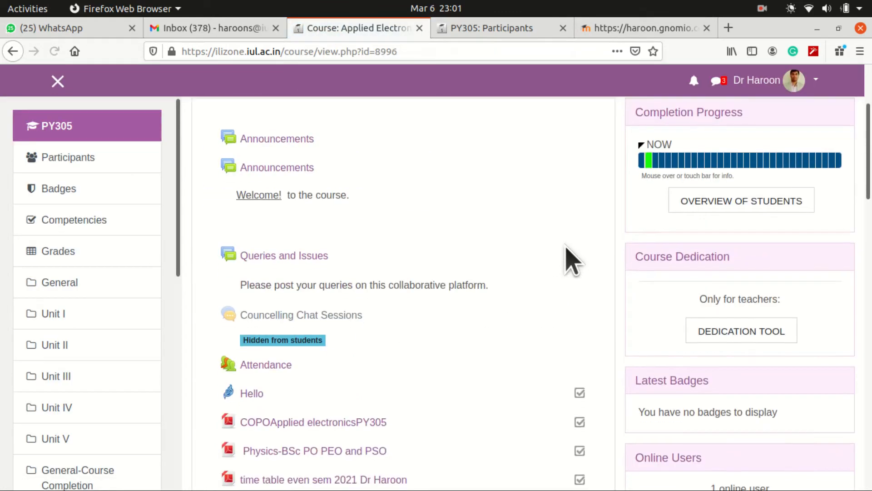
scroll(530, 273, down, 8)
scroll(529, 273, up, 9)
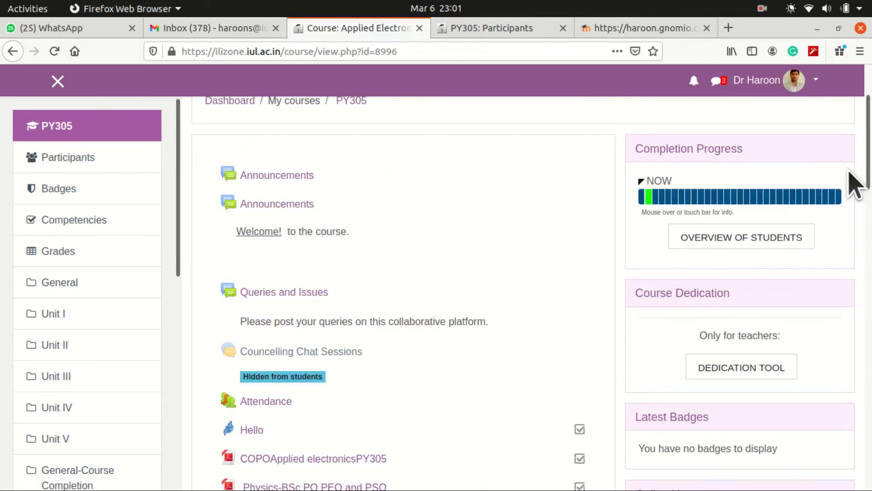
scroll(854, 184, up, 3)
click(819, 181)
click(796, 225)
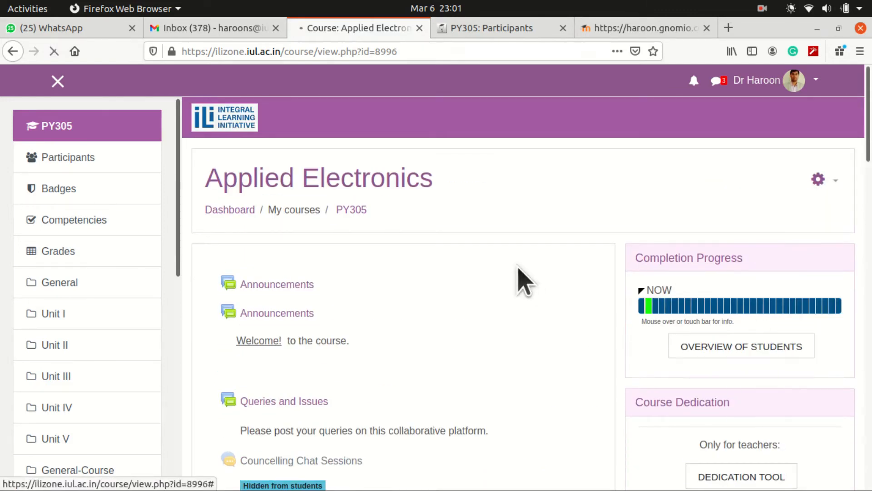
- Start adding a new Quiz activity to Unit I
scroll(526, 281, down, 10)
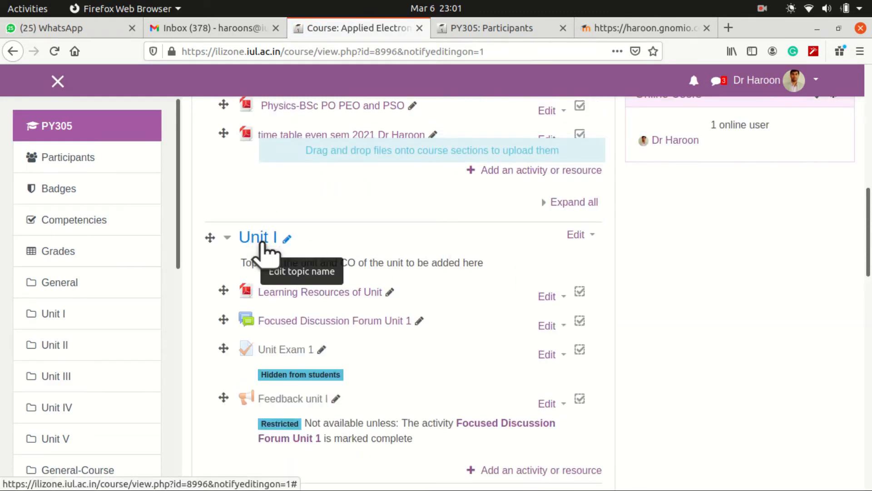
scroll(268, 248, down, 3)
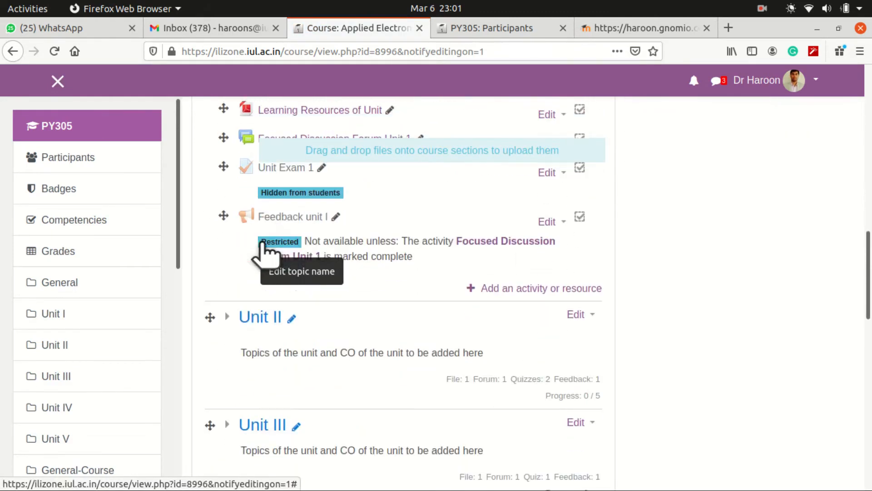
click(517, 290)
scroll(363, 299, down, 6)
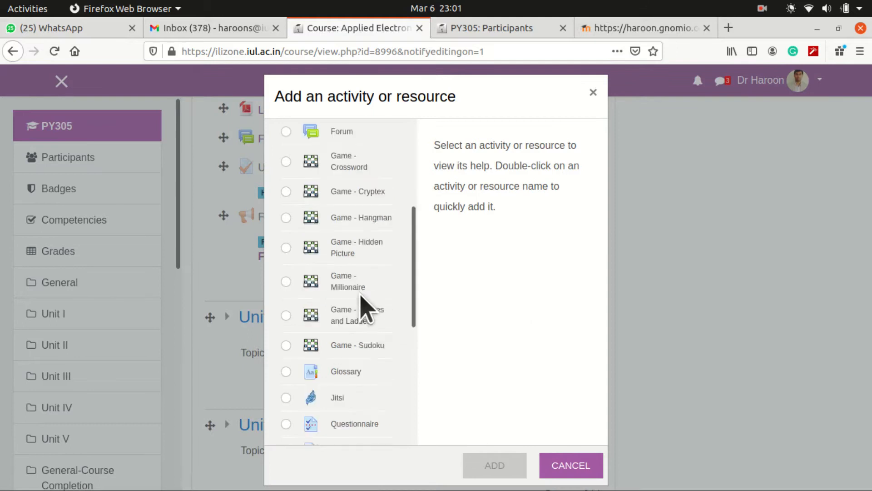
scroll(344, 339, down, 1)
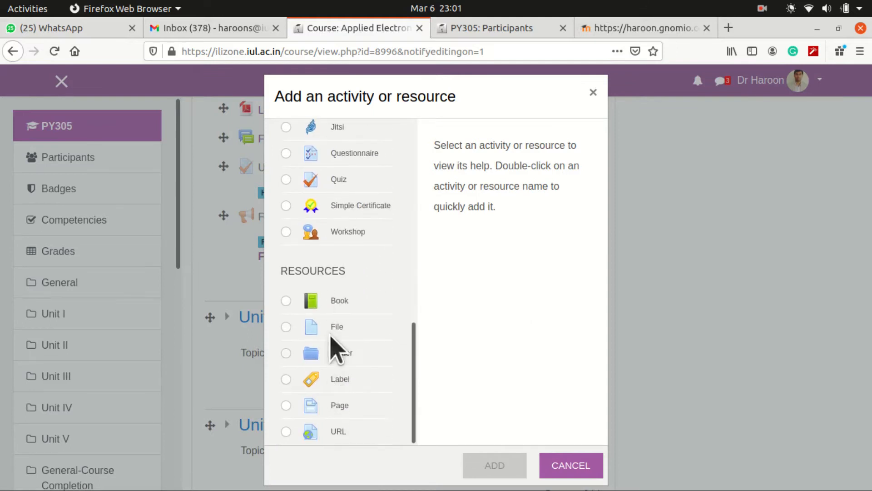
click(337, 181)
click(487, 465)
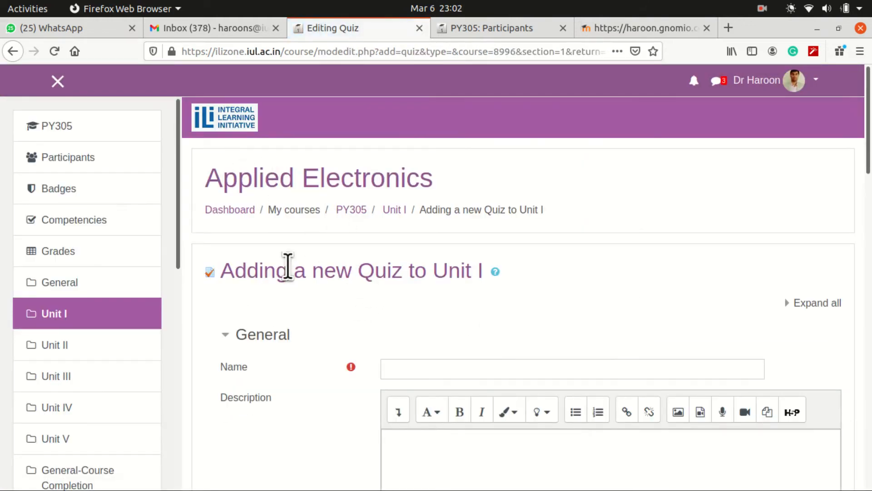
- Check the default grouping in the new quiz's common module settings and cancel the quiz creation
drag(226, 277, 432, 275)
scroll(312, 338, down, 3)
click(417, 294)
scroll(321, 335, down, 15)
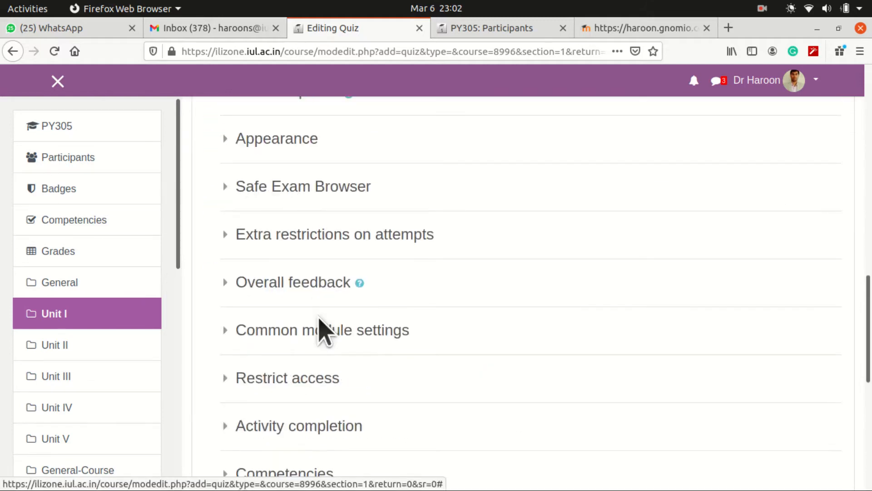
click(309, 186)
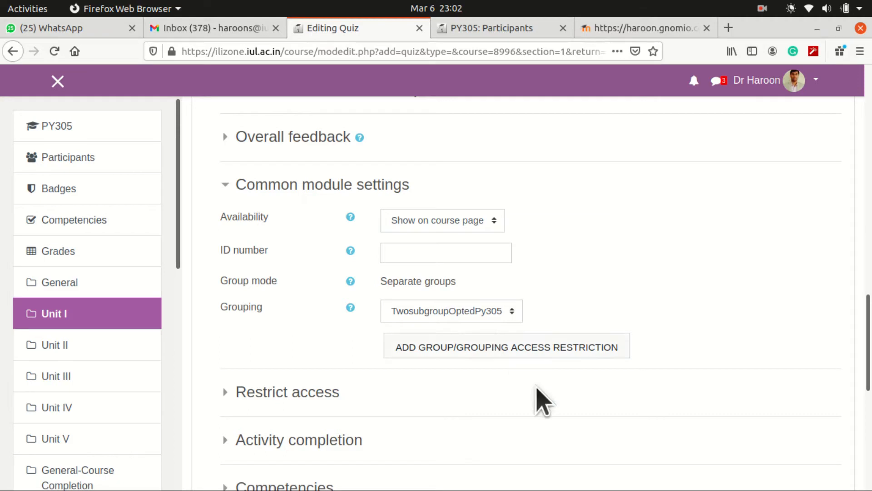
scroll(540, 399, down, 5)
click(721, 278)
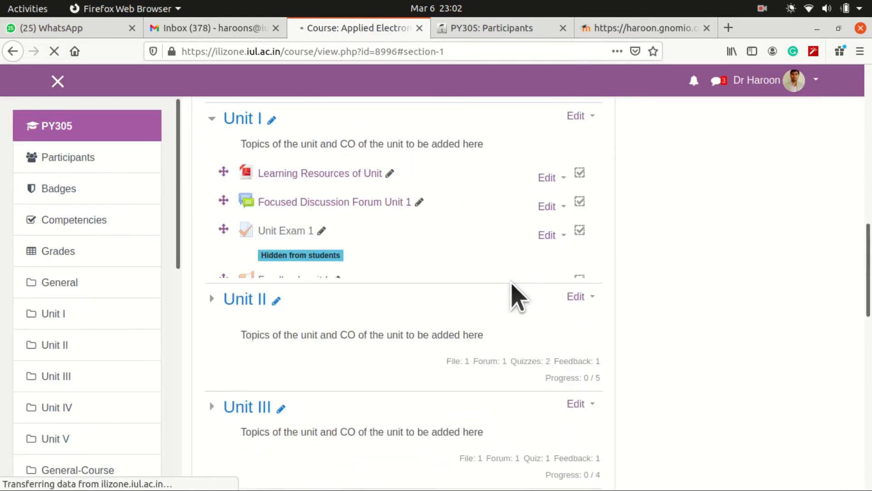
- Open the list of activities that can be added to Unit I and select Assignment
click(544, 352)
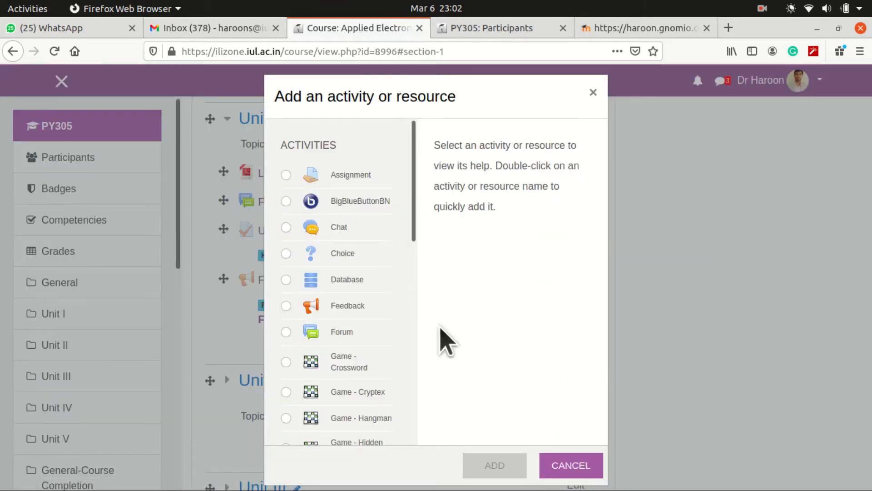
click(286, 279)
click(337, 185)
click(340, 205)
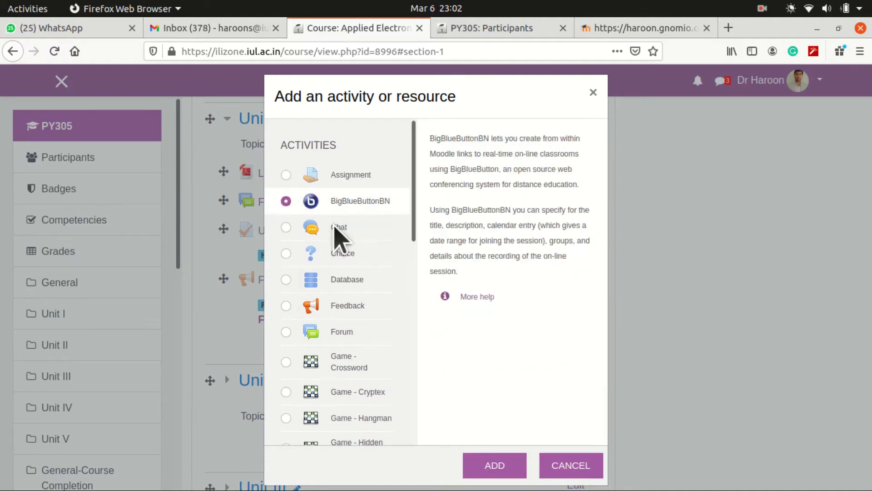
click(334, 230)
click(341, 186)
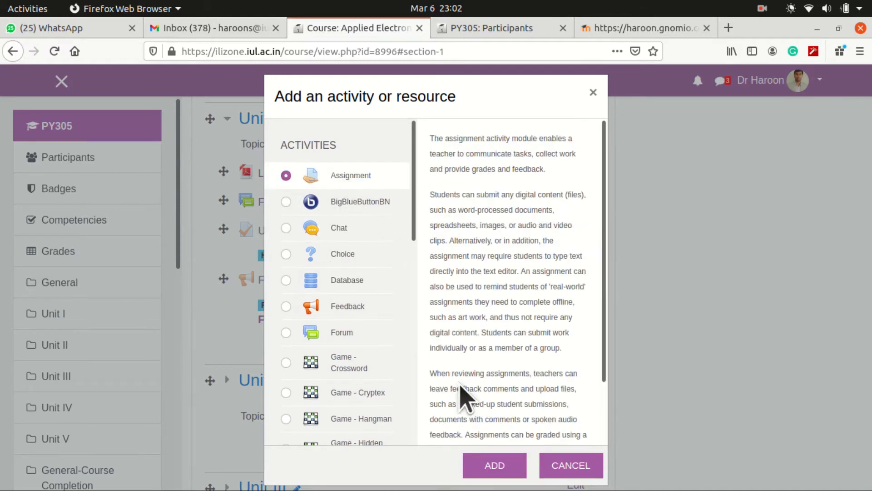
- Start a new Assignment in Unit I and check the grouping chosen in its common module settings
click(477, 461)
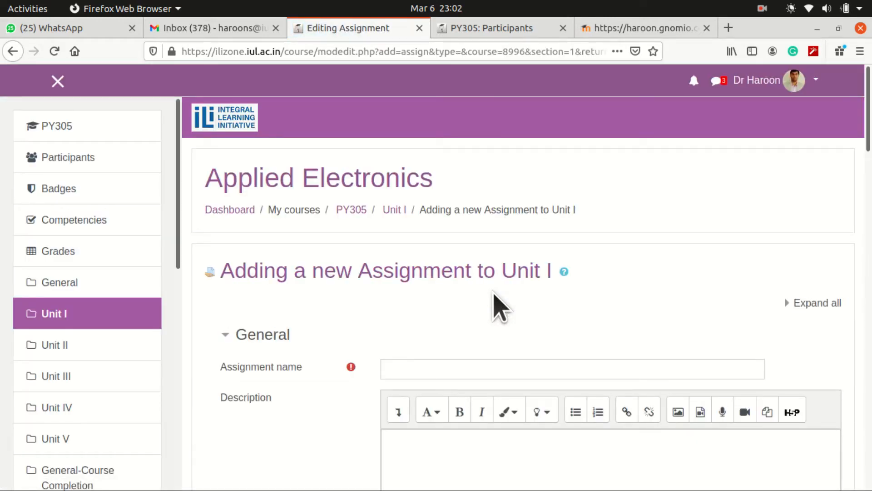
scroll(351, 370, down, 5)
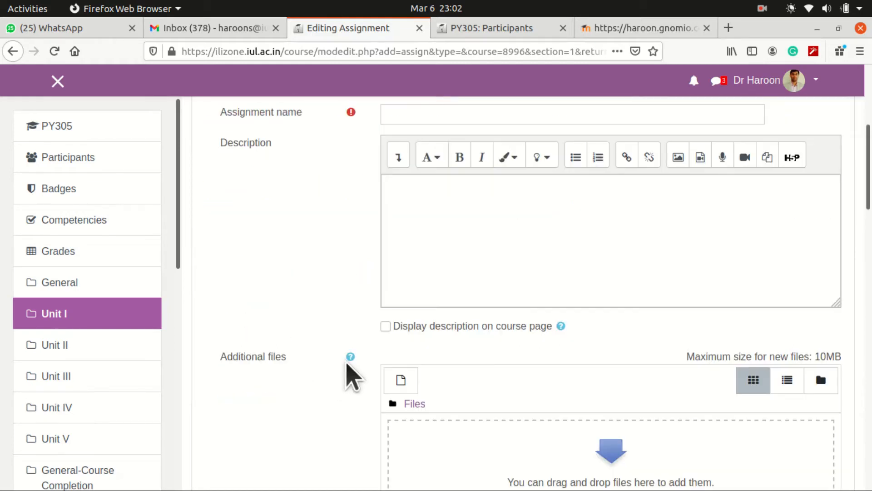
scroll(382, 297, up, 2)
scroll(356, 345, down, 18)
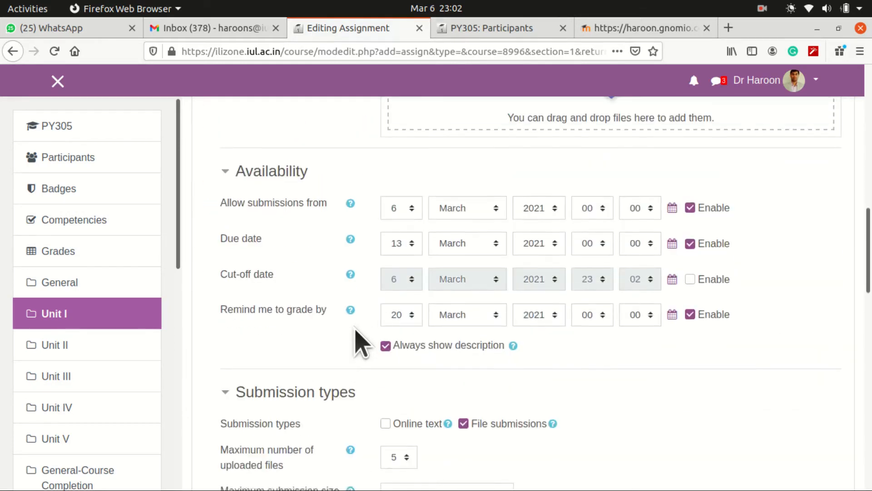
click(313, 235)
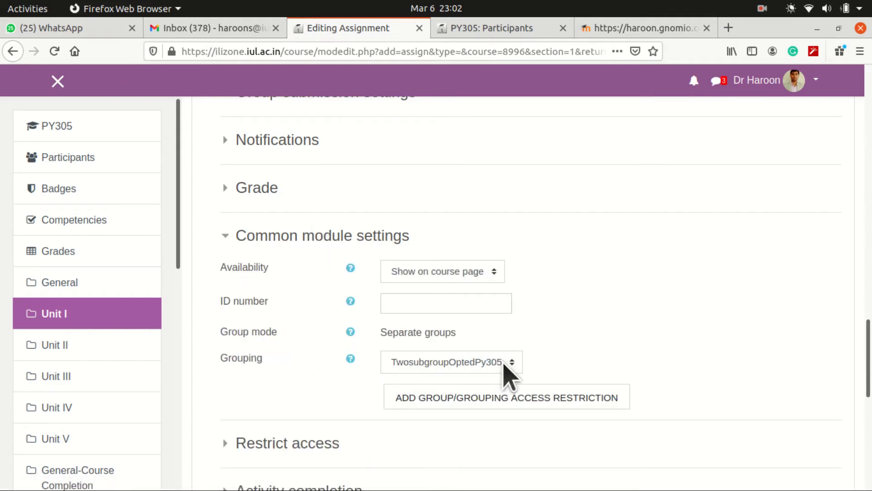
double_click(246, 359)
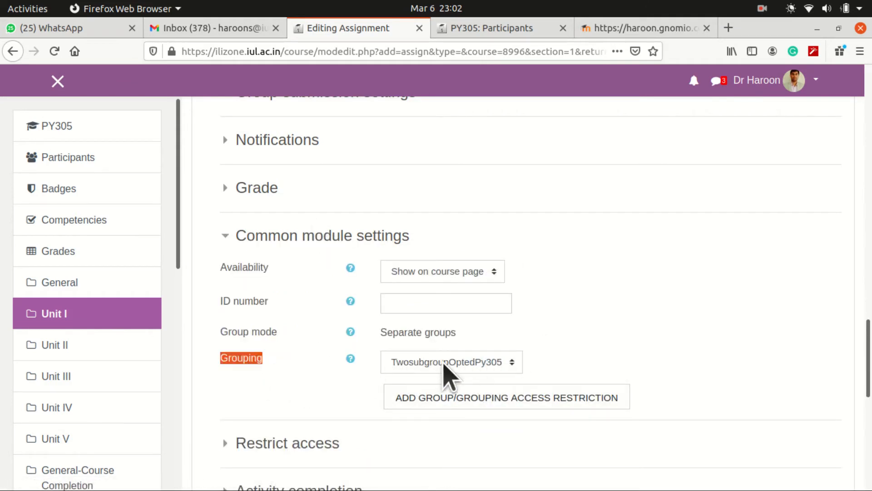
scroll(314, 391, down, 6)
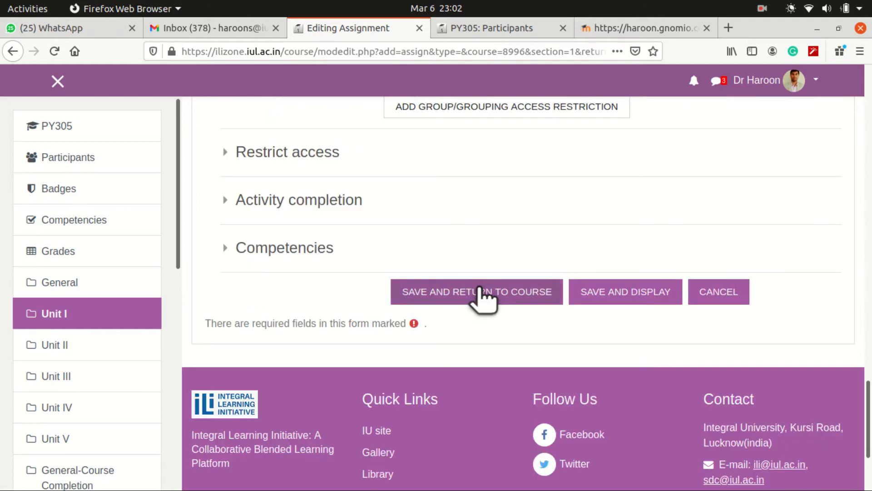
- Name the assignment "jyygf jyfgj fjy" and save it, returning to the course
scroll(347, 267, up, 15)
scroll(347, 266, up, 10)
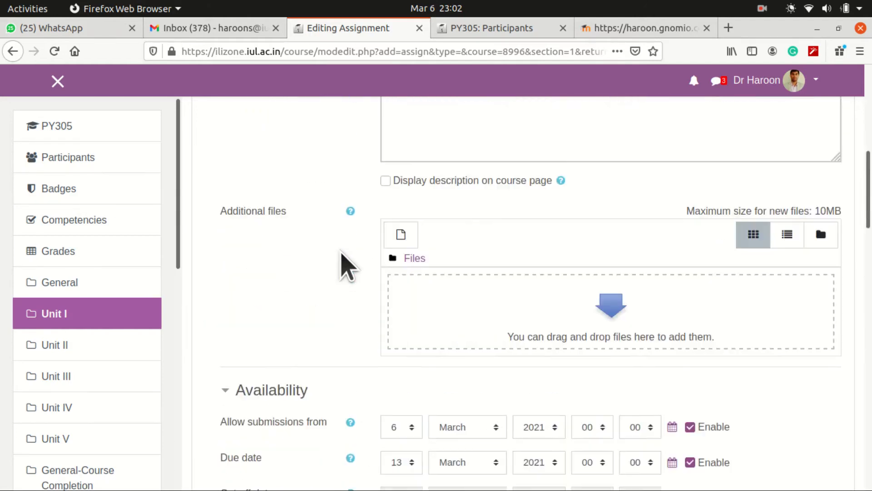
click(407, 332)
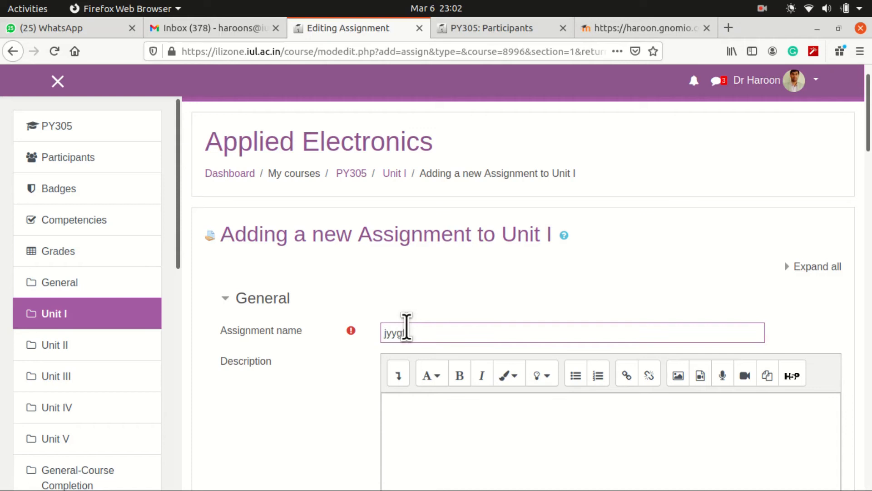
scroll(382, 352, down, 20)
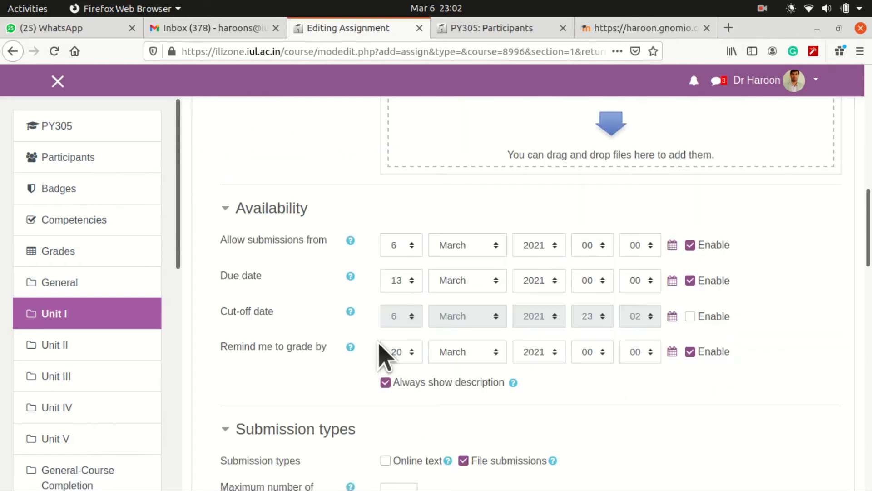
scroll(495, 339, down, 4)
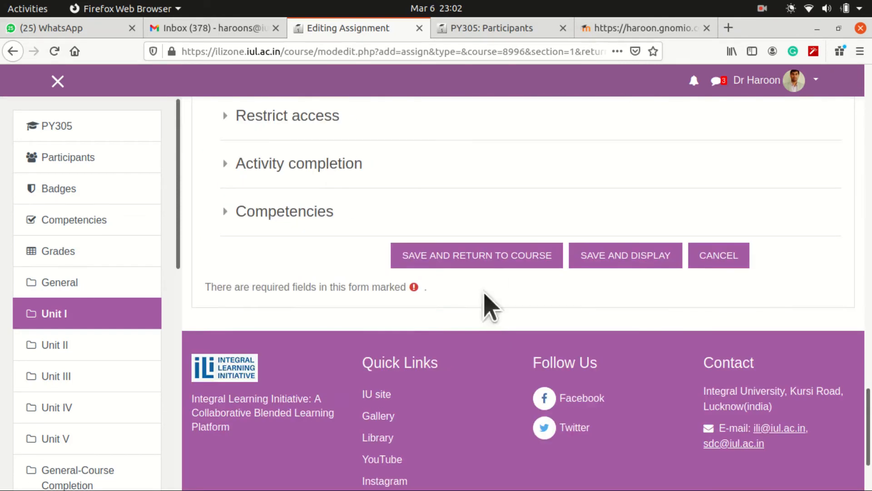
click(483, 259)
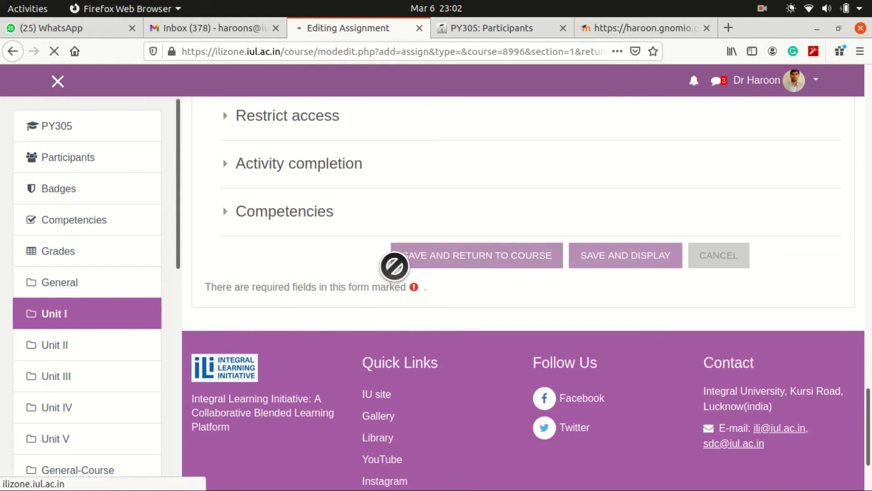
- Turn editing off for the Applied Electronics course
scroll(399, 282, down, 5)
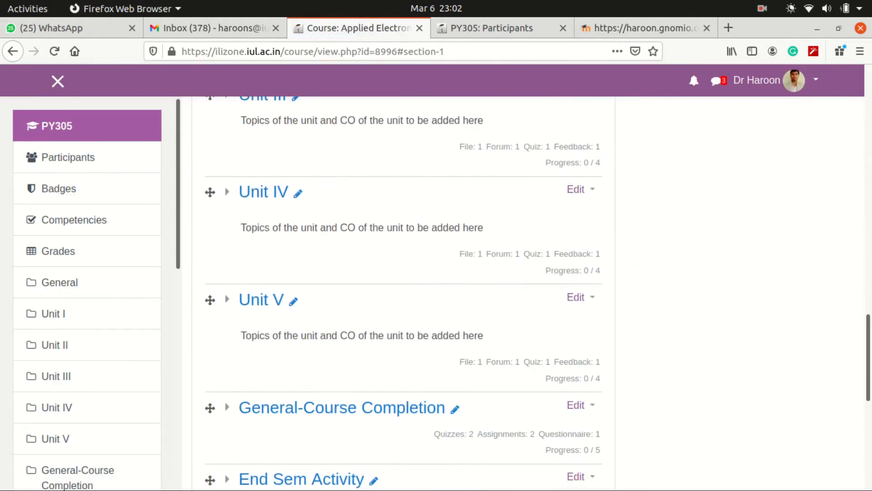
scroll(400, 282, up, 10)
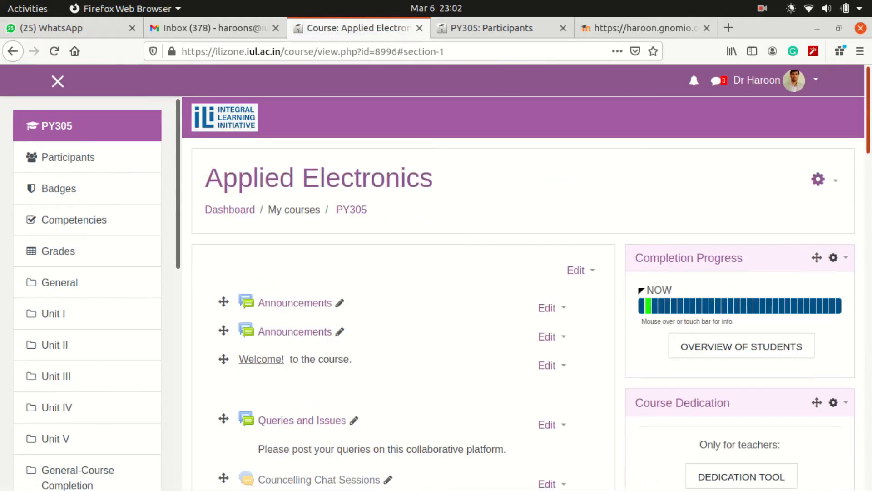
click(838, 185)
click(786, 230)
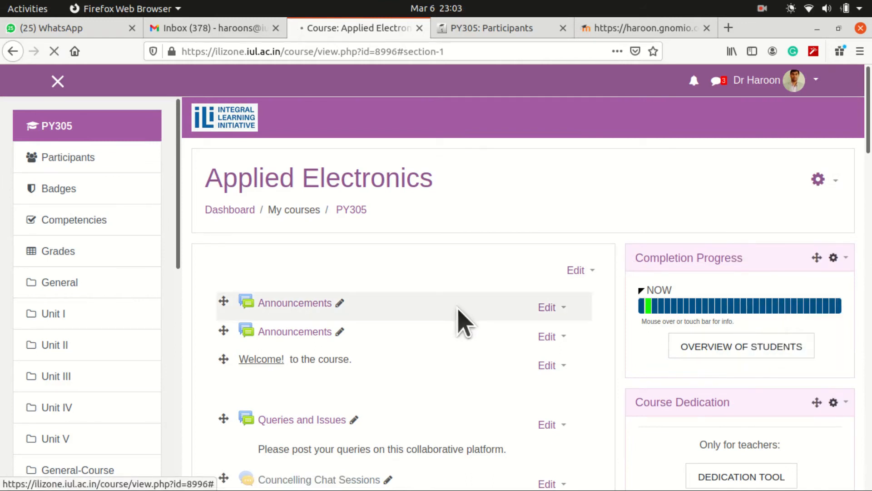
- Open the jyygf jyfgj fjy assignment in Unit I and check its separate groups choices, keeping All participants
scroll(461, 320, down, 10)
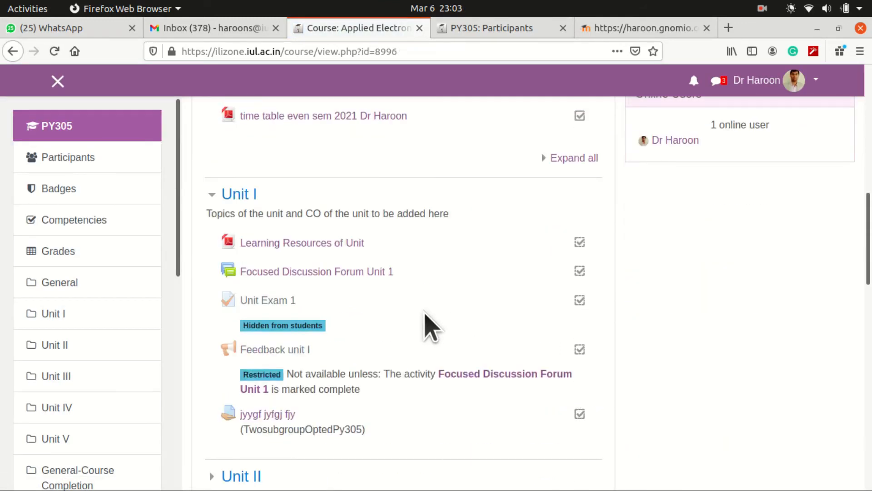
click(279, 414)
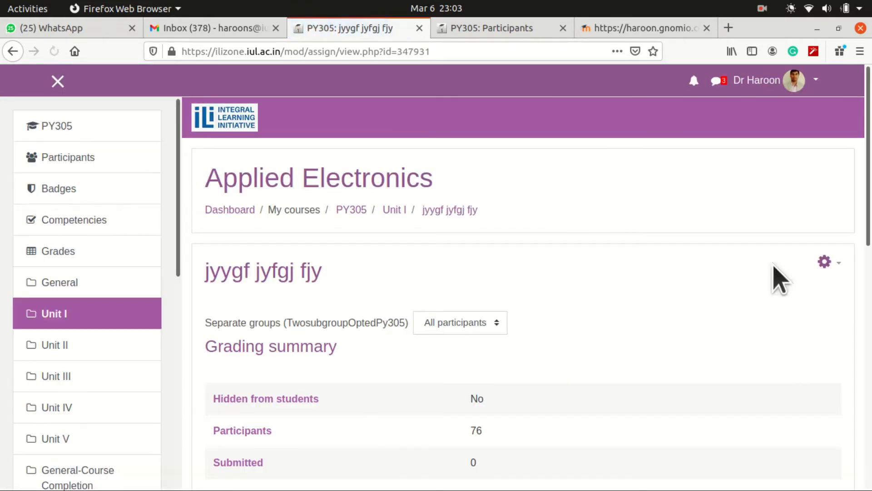
scroll(649, 281, down, 3)
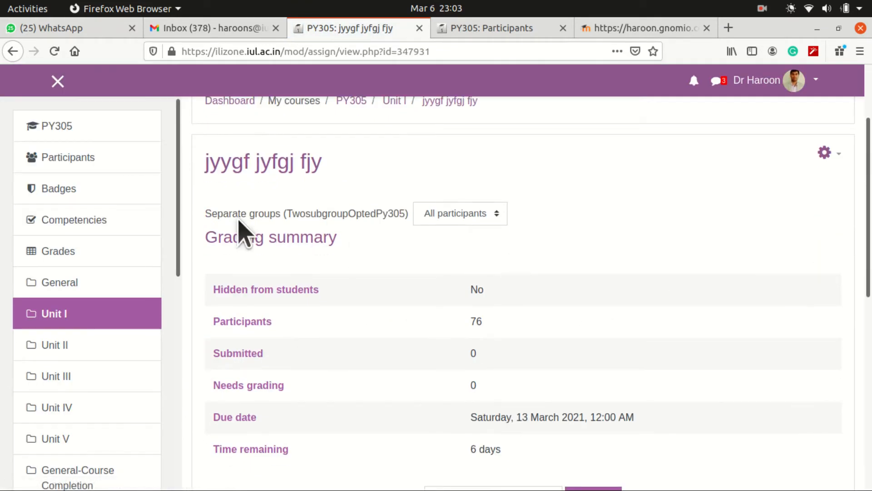
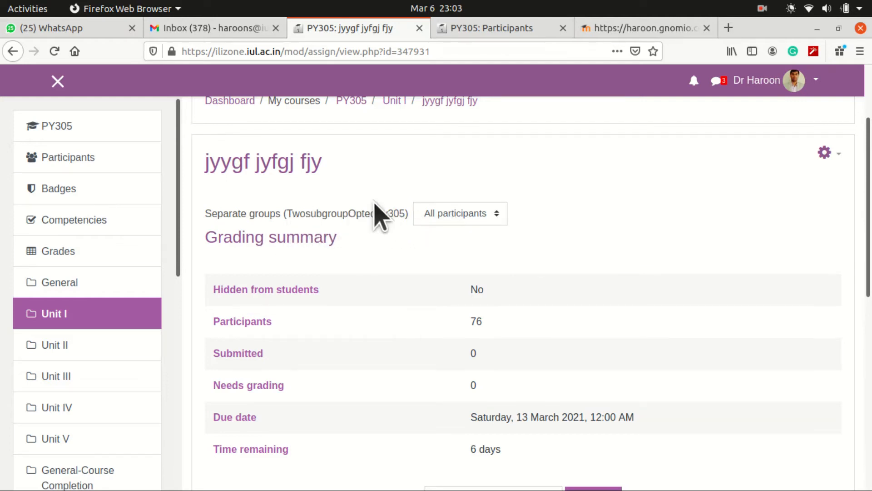
click(468, 215)
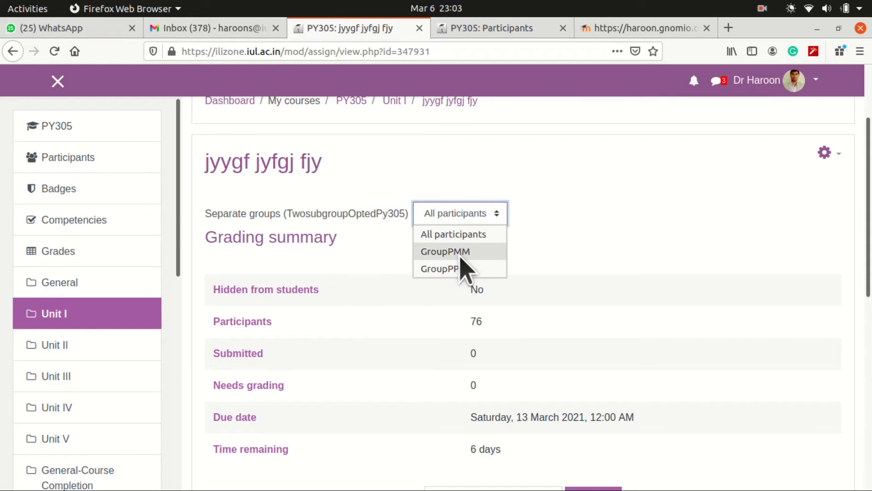
click(467, 235)
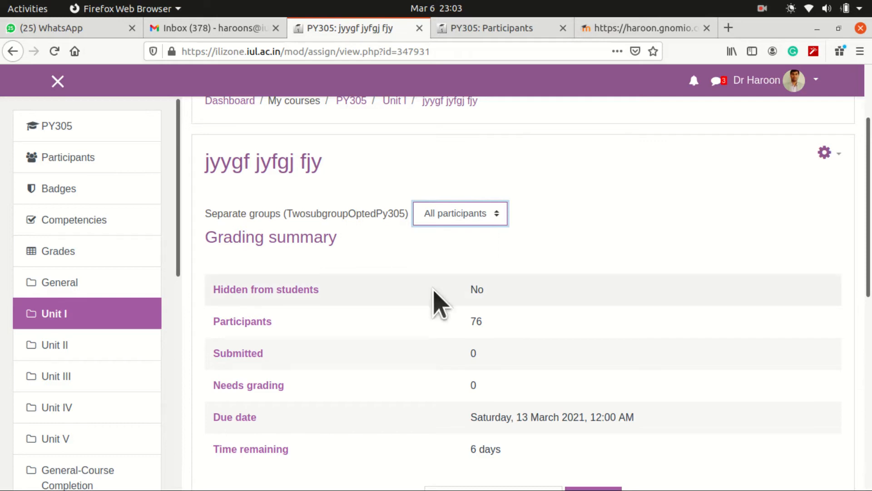
scroll(436, 304, down, 3)
scroll(781, 255, up, 3)
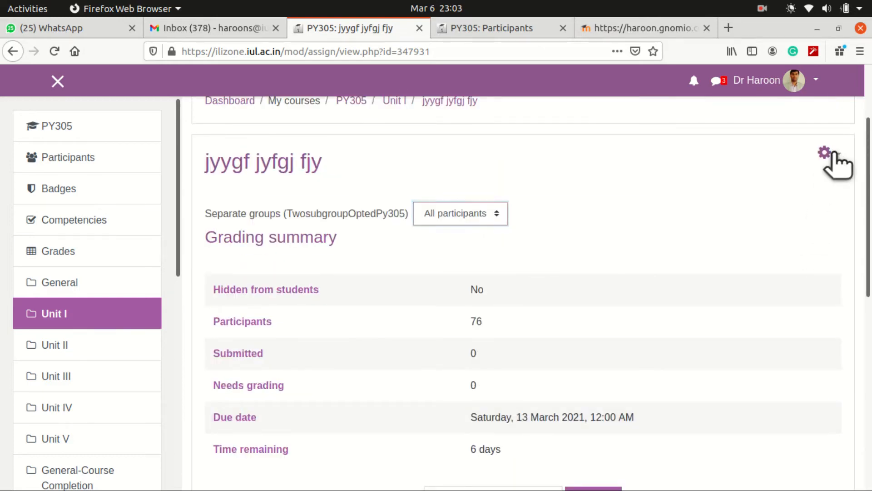
- Open the assignment's settings, check the grouping in the common module settings, and return to the assignment page
click(829, 156)
click(763, 171)
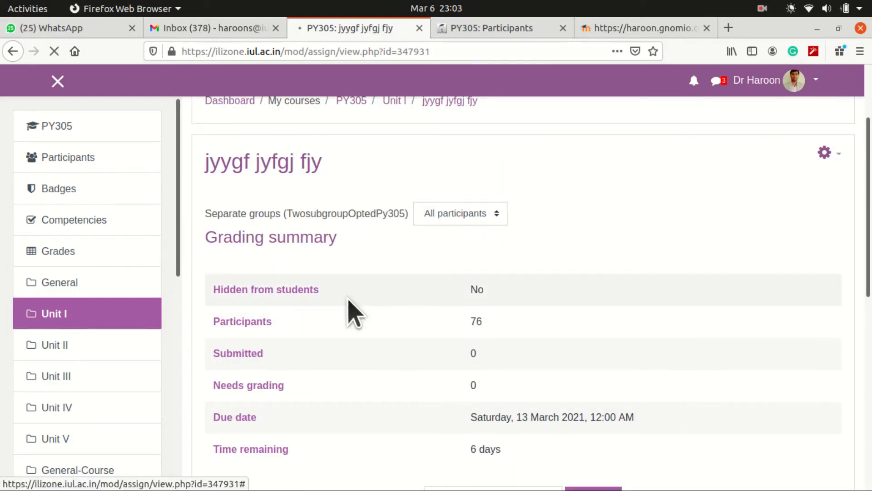
scroll(354, 312, down, 7)
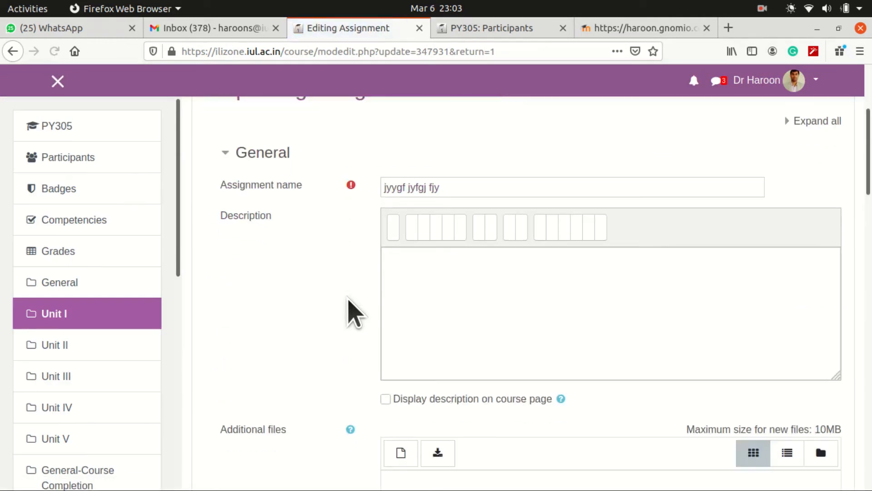
scroll(354, 313, up, 6)
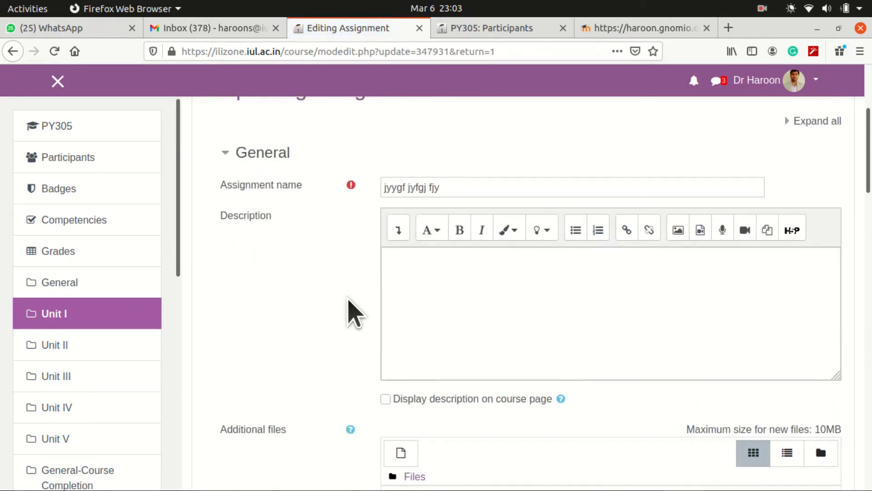
scroll(355, 312, down, 13)
scroll(352, 309, down, 9)
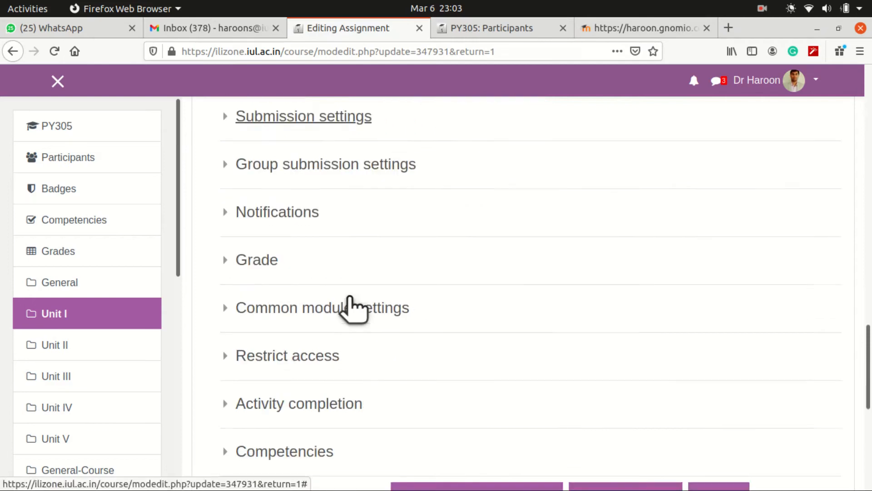
click(346, 272)
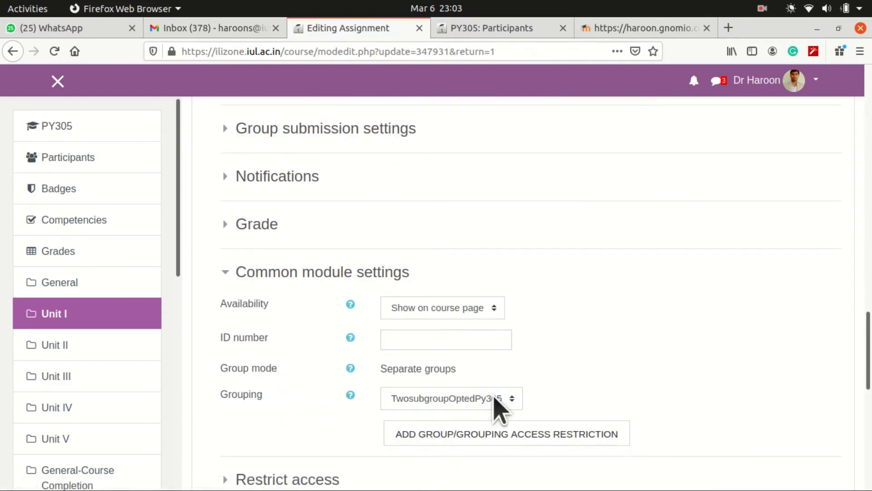
scroll(409, 409, down, 7)
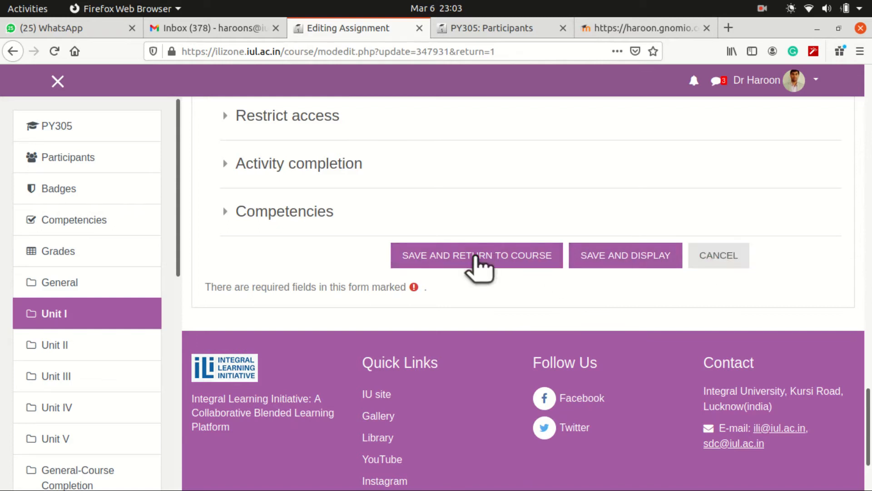
click(461, 254)
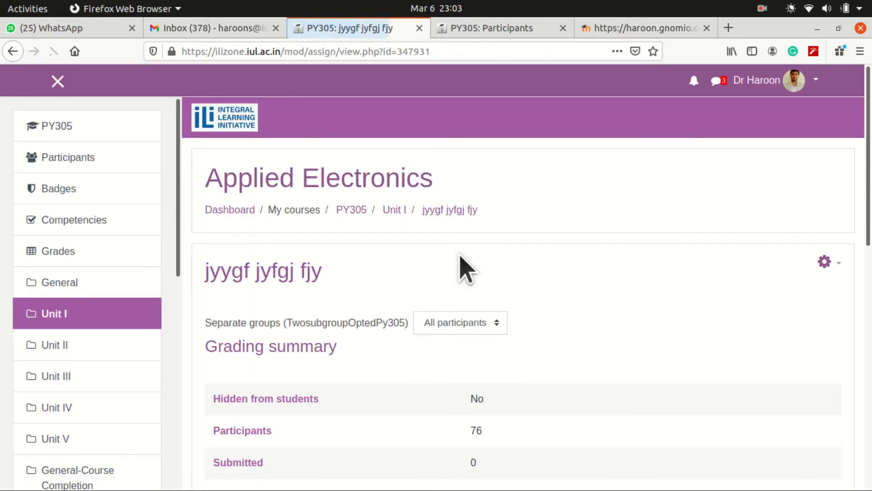
- Review the assignment's grading summary and return to the PY305 course page to check its entry in Unit I
scroll(463, 269, down, 3)
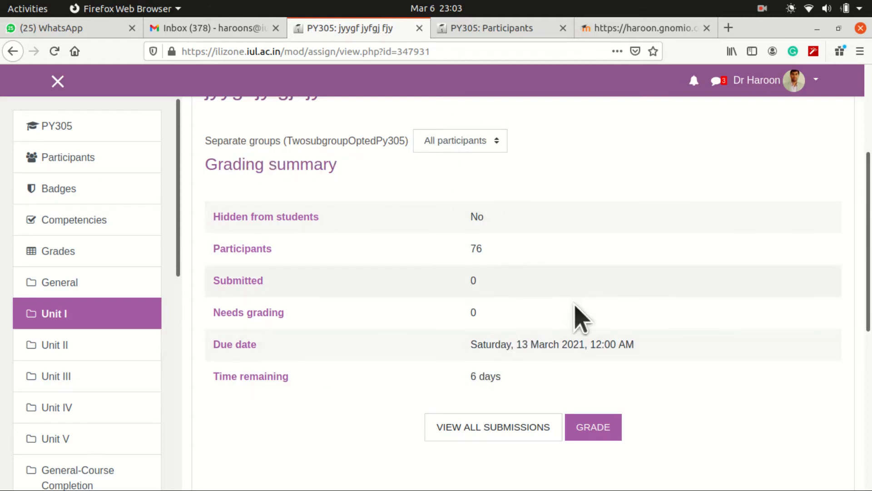
scroll(402, 417, up, 3)
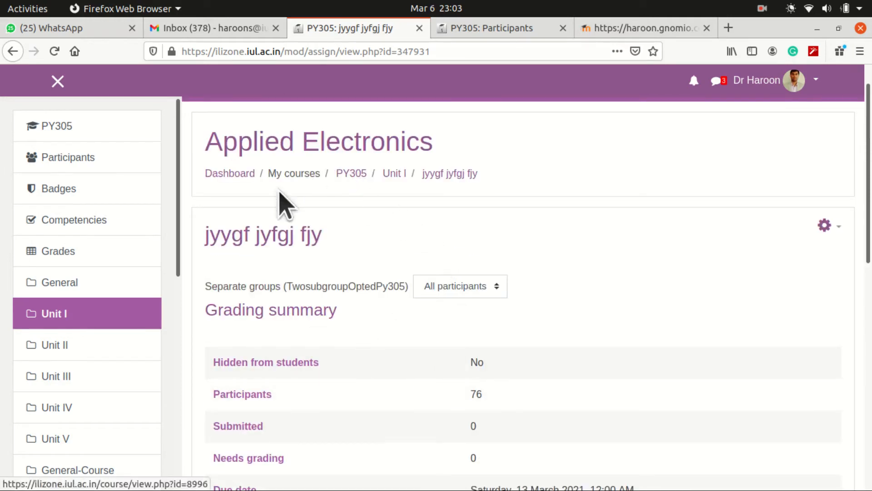
click(358, 172)
scroll(407, 321, down, 10)
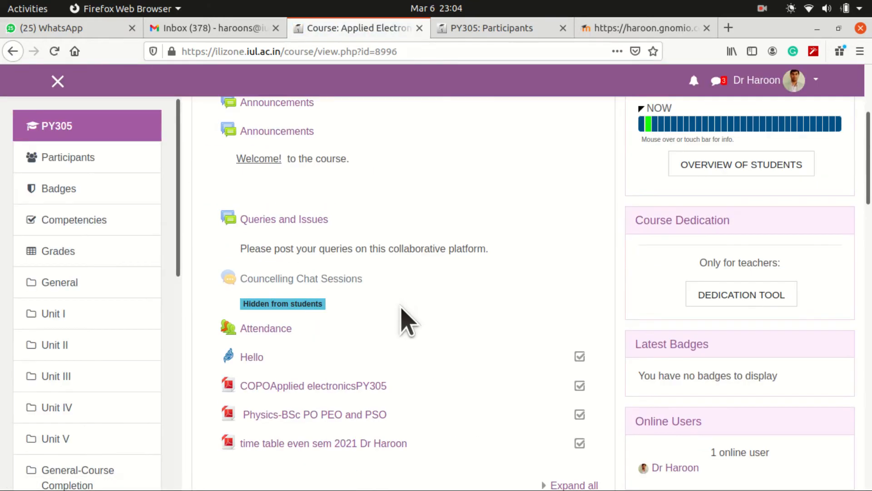
scroll(408, 321, down, 2)
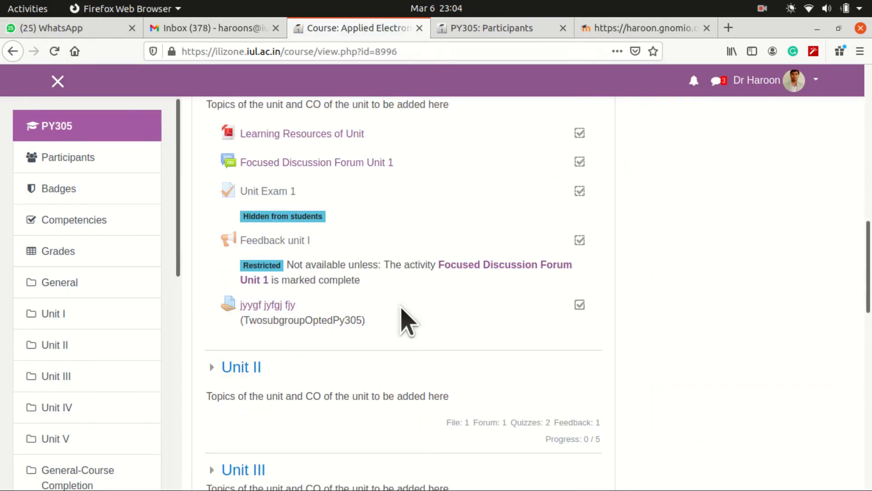
scroll(408, 320, down, 5)
scroll(407, 320, up, 10)
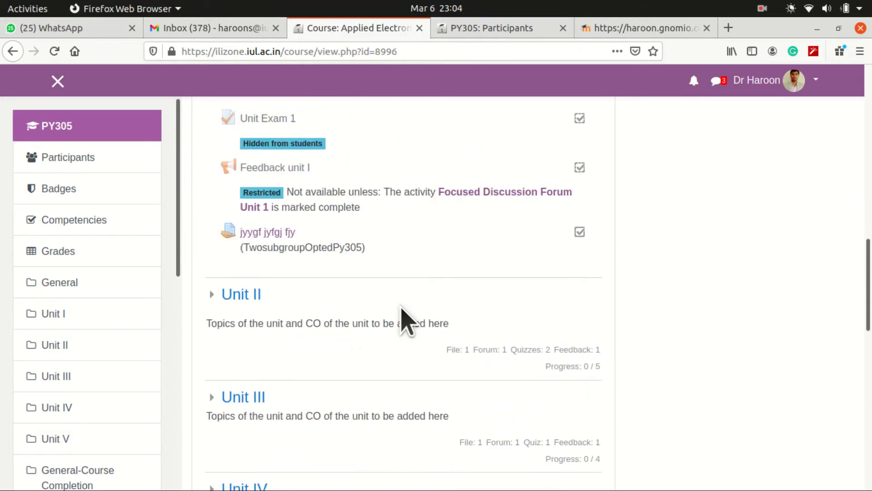
scroll(408, 320, up, 10)
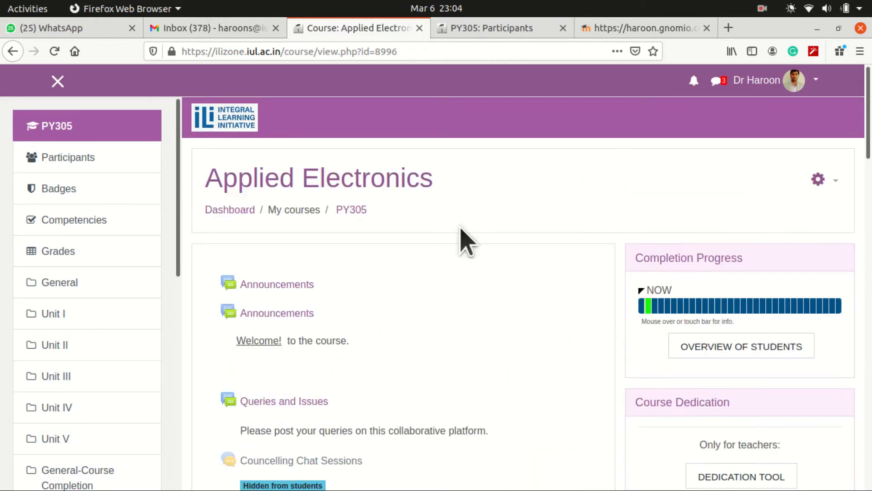
- Open the Applied Electronics course's participants list and sort it by first name
click(92, 168)
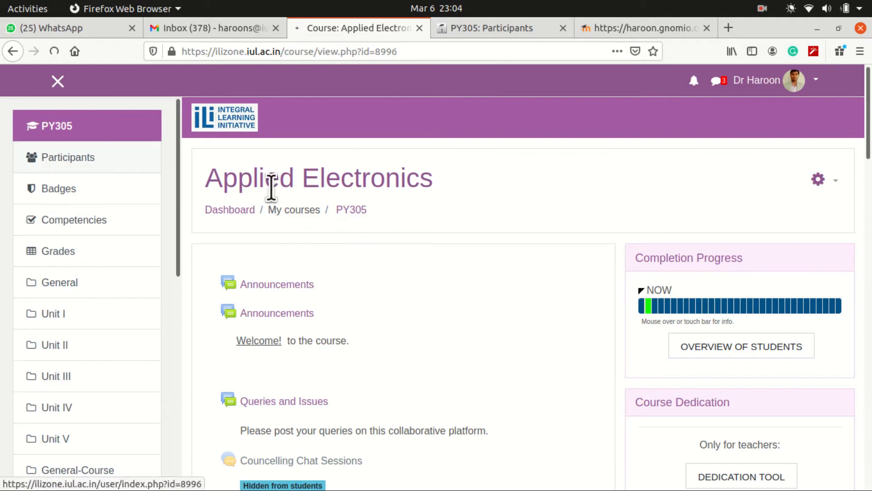
scroll(320, 327, down, 5)
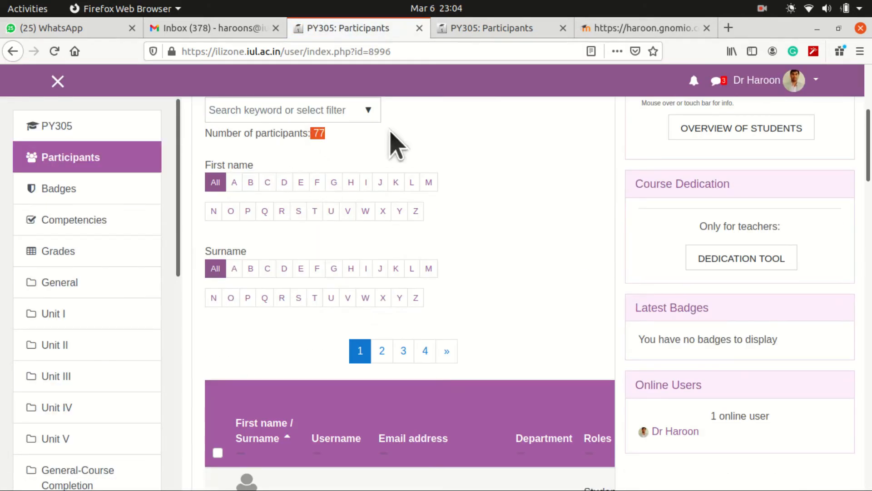
scroll(327, 227, down, 15)
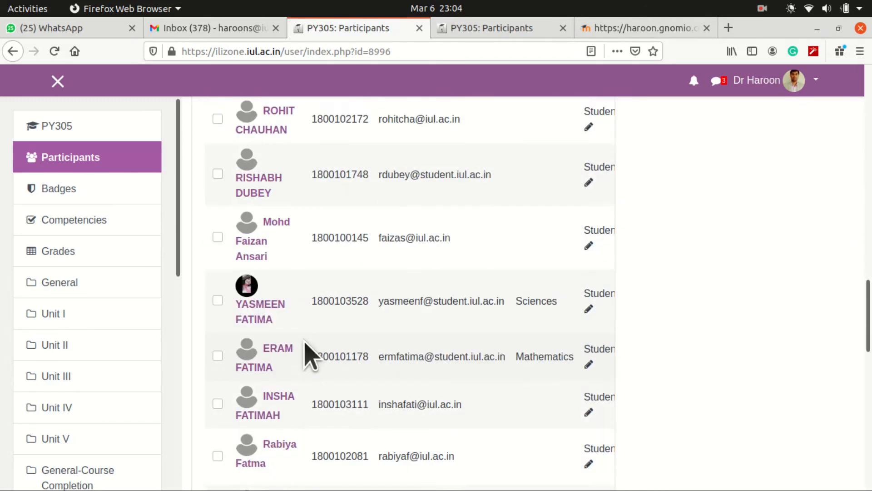
scroll(305, 342, up, 12)
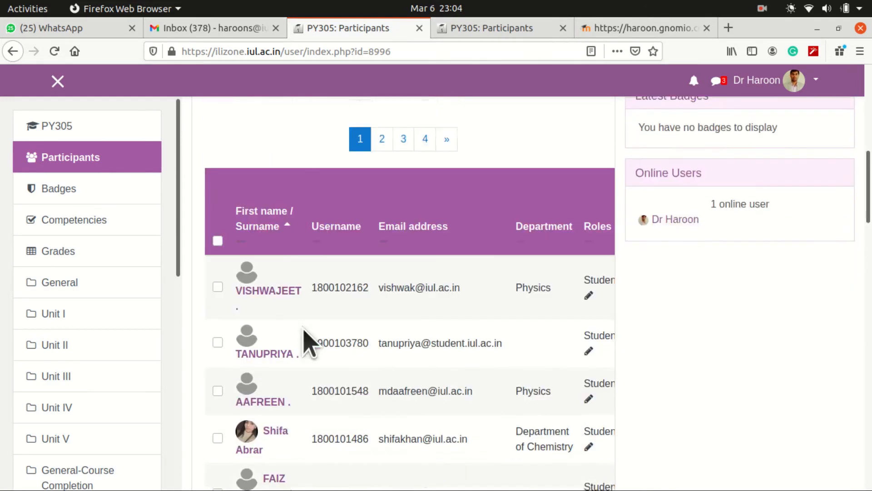
scroll(303, 330, down, 1)
click(269, 169)
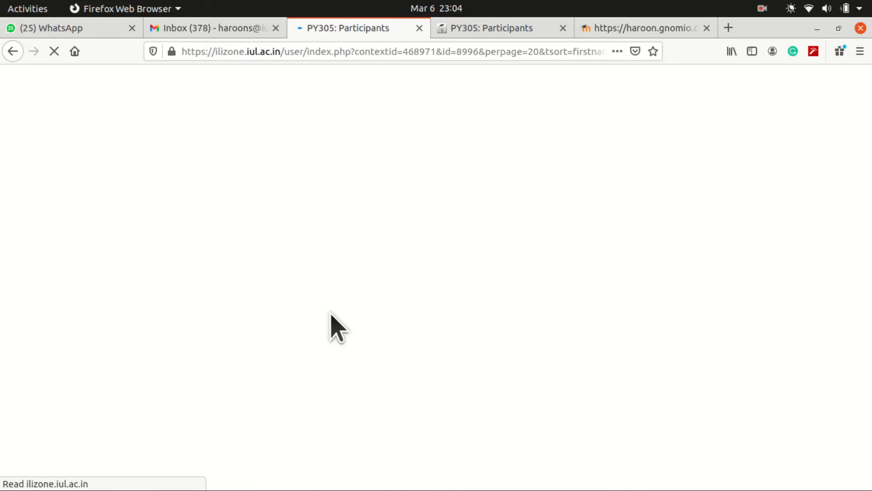
scroll(331, 322, down, 8)
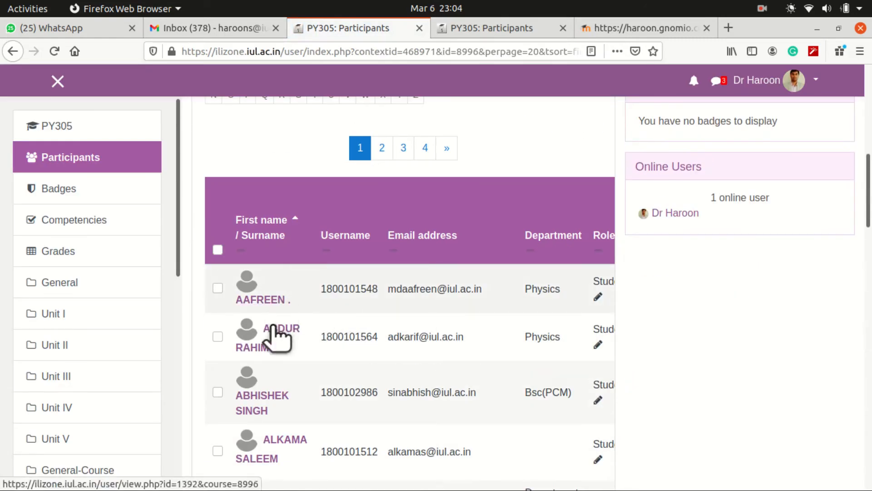
- Hide the navigation drawer to expose the Groups column and show all course participants on a single page
click(57, 80)
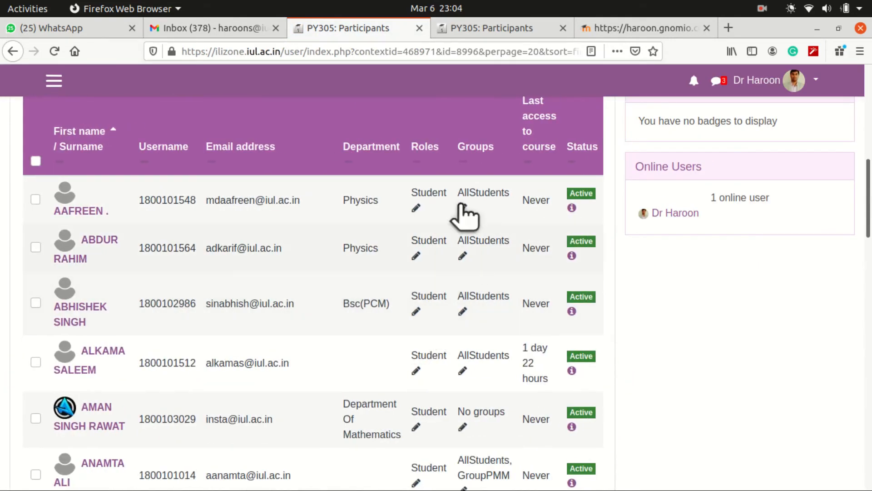
scroll(483, 360, down, 5)
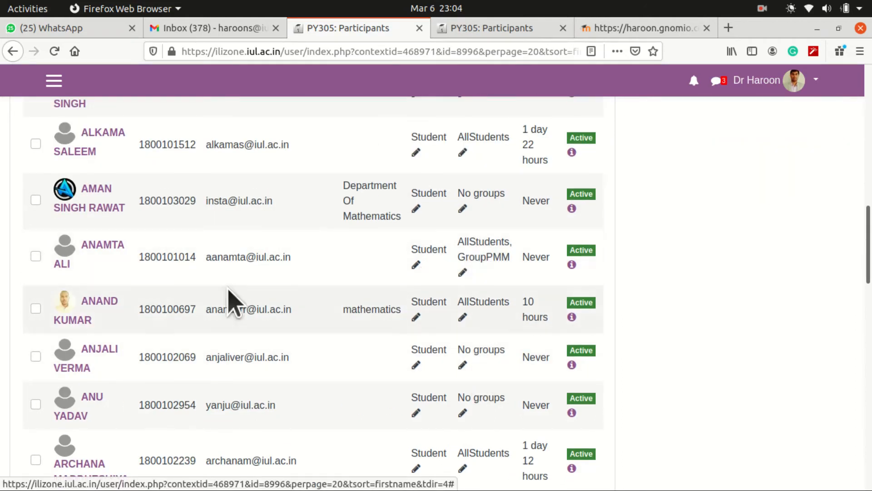
scroll(530, 354, down, 6)
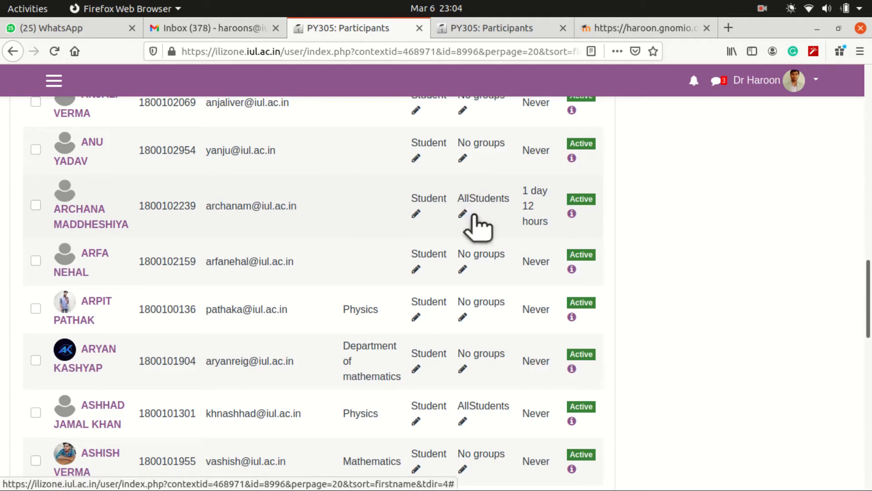
scroll(471, 306, down, 1)
scroll(472, 313, down, 9)
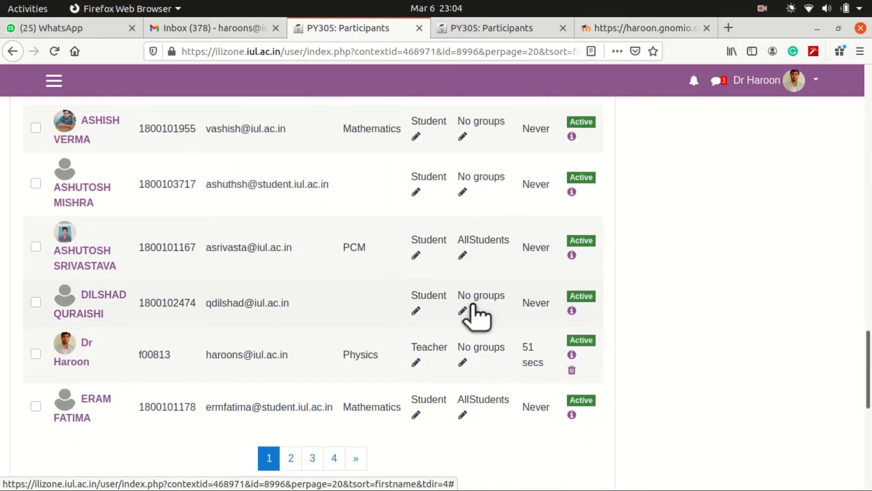
click(334, 353)
- Examine the Groups column down the full participants list for AllStudents, GroupPMM, GroupPPP and ungrouped entries
scroll(436, 334, down, 10)
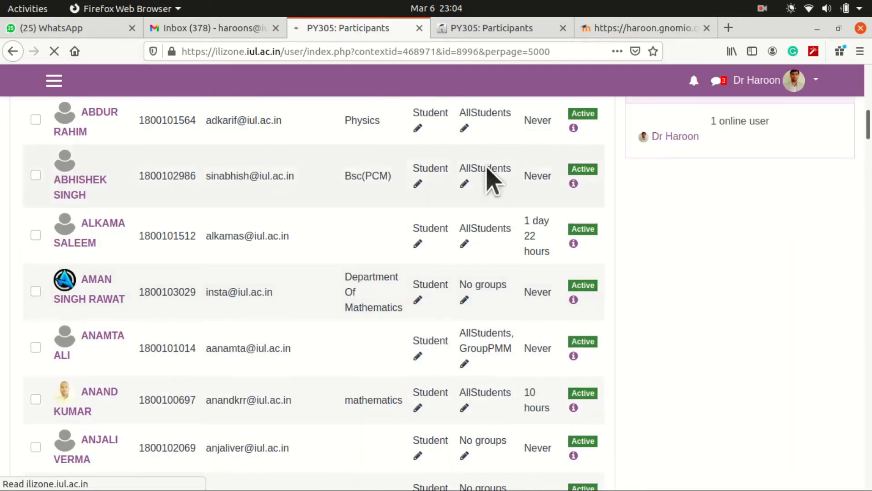
scroll(473, 151, up, 2)
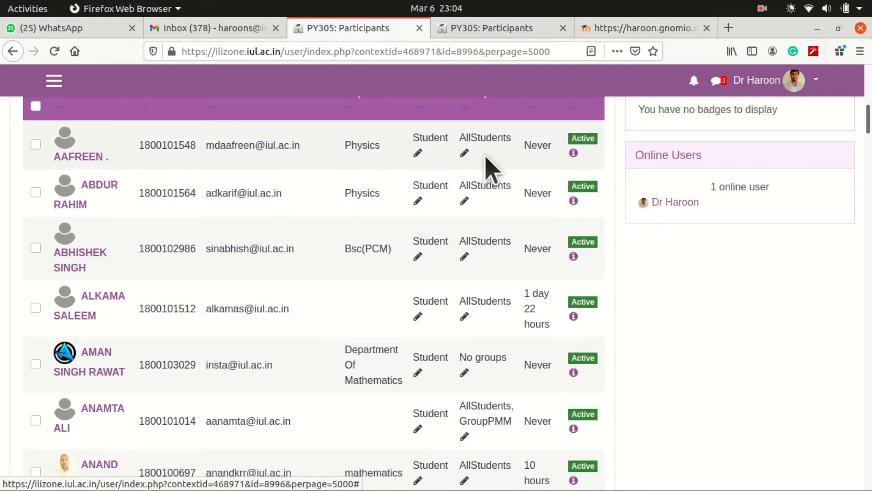
scroll(477, 223, up, 4)
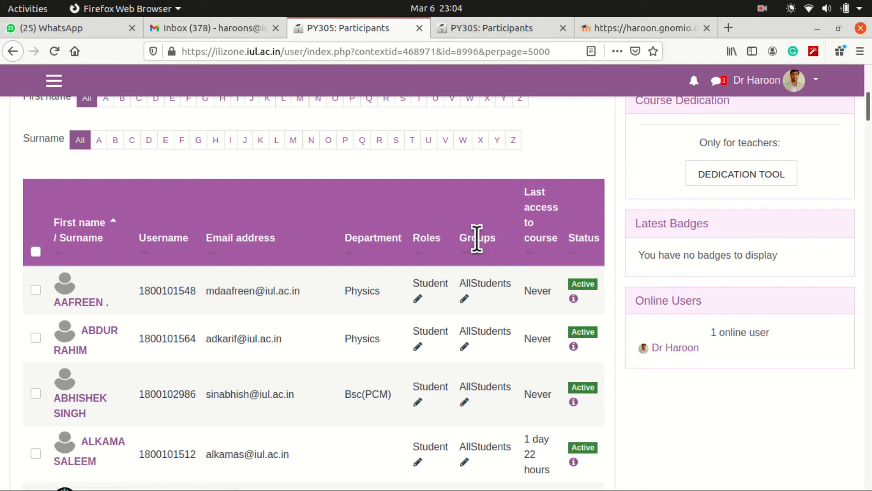
scroll(450, 345, down, 8)
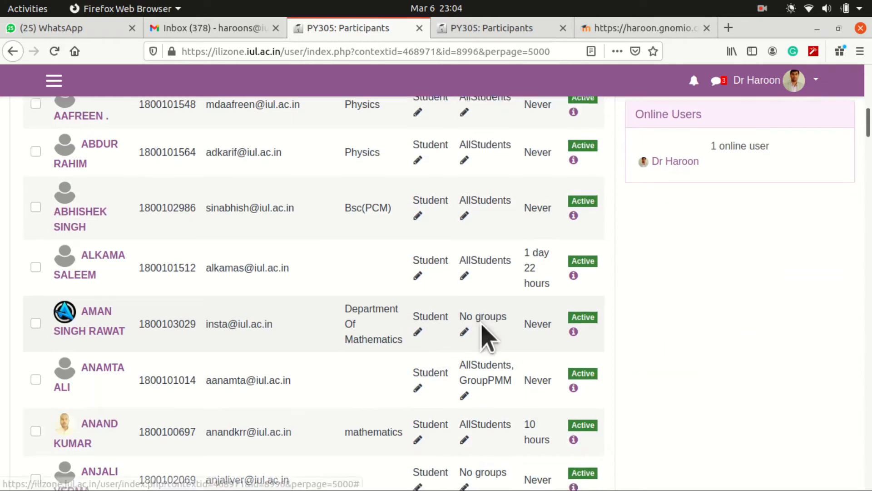
scroll(486, 338, down, 4)
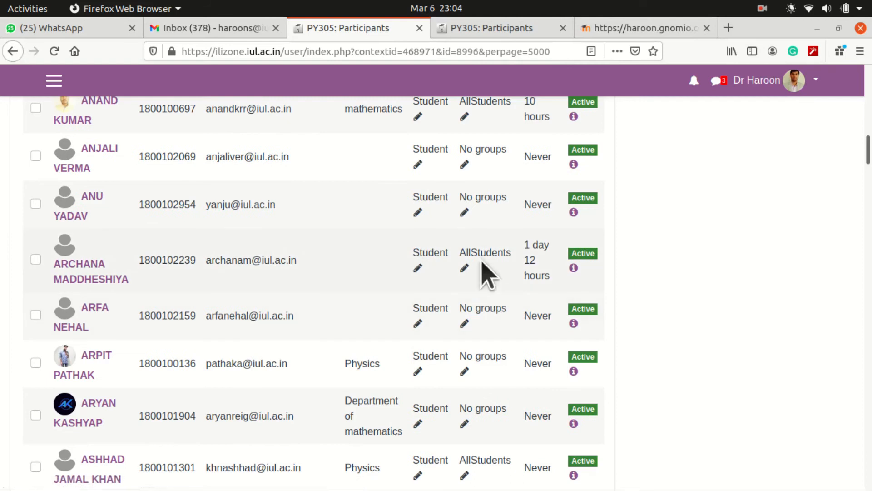
scroll(488, 261, down, 4)
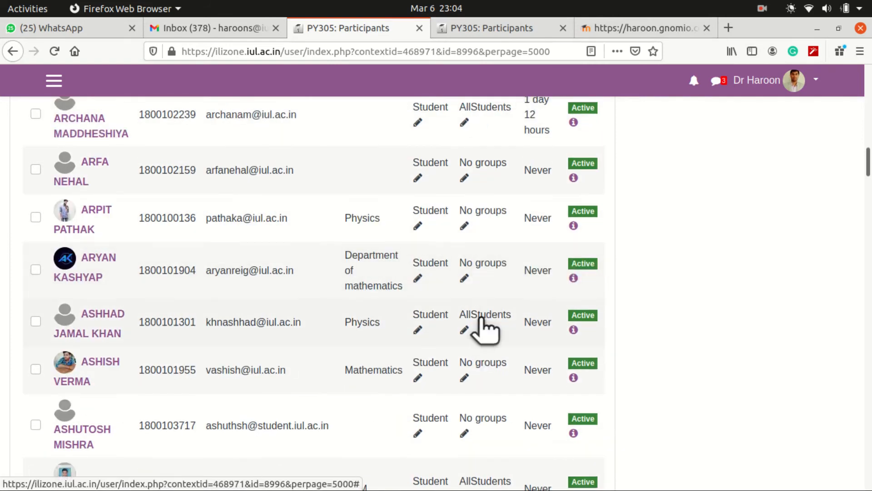
scroll(485, 327, down, 3)
scroll(479, 345, down, 7)
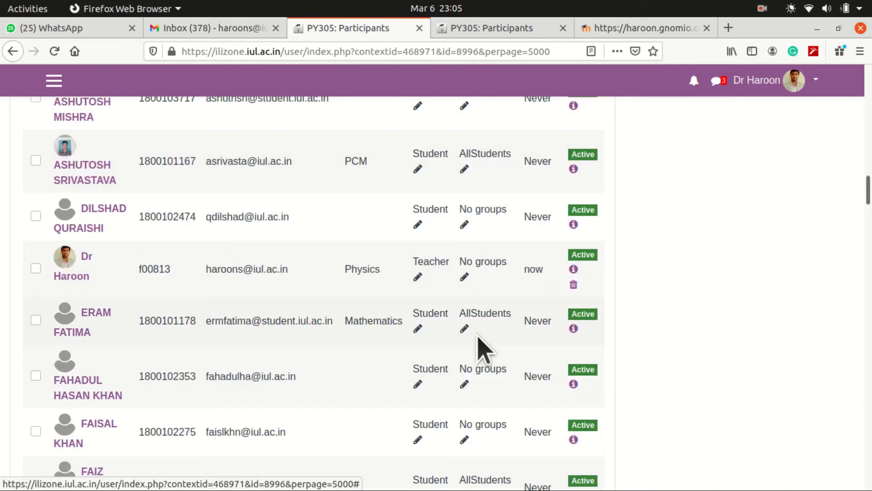
scroll(484, 348, down, 12)
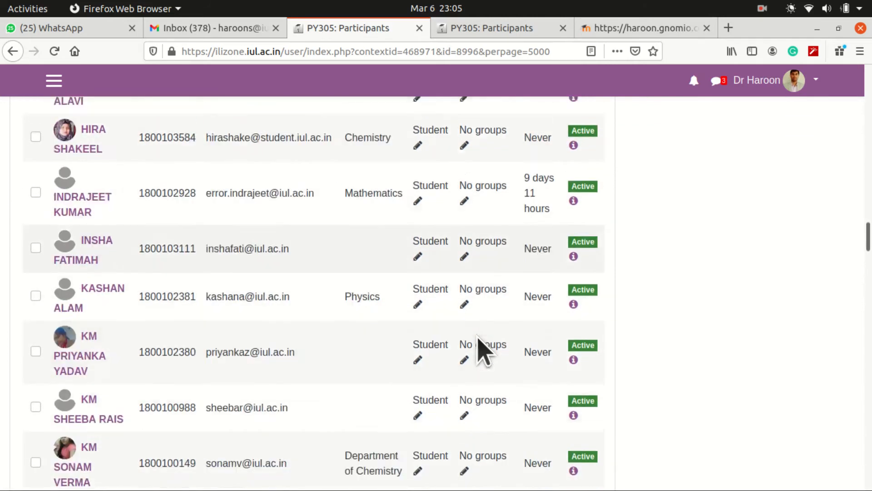
scroll(482, 348, down, 2)
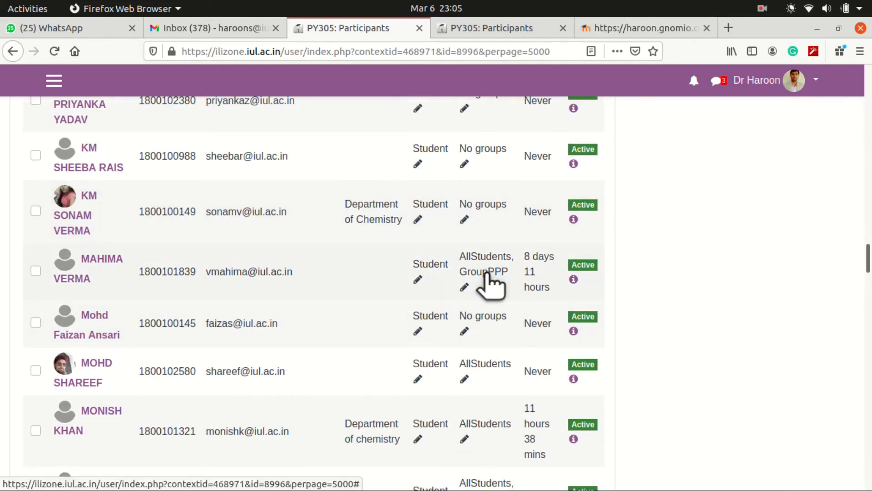
scroll(485, 349, down, 3)
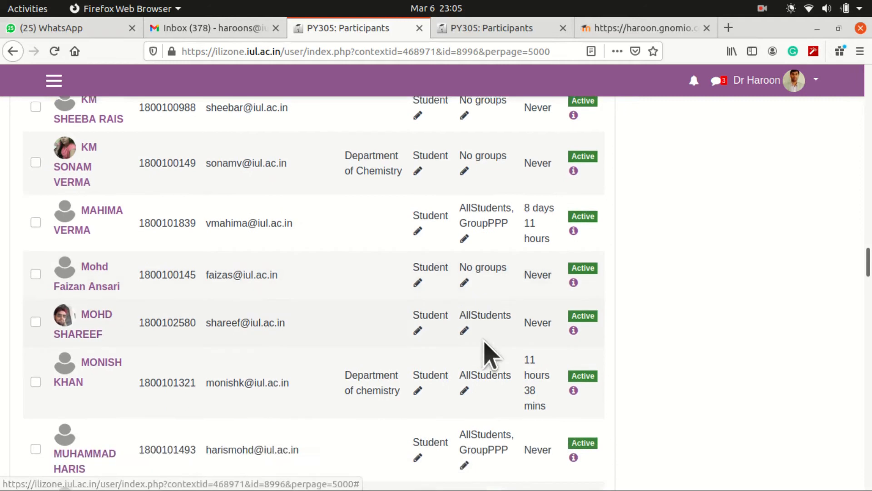
scroll(481, 357, down, 8)
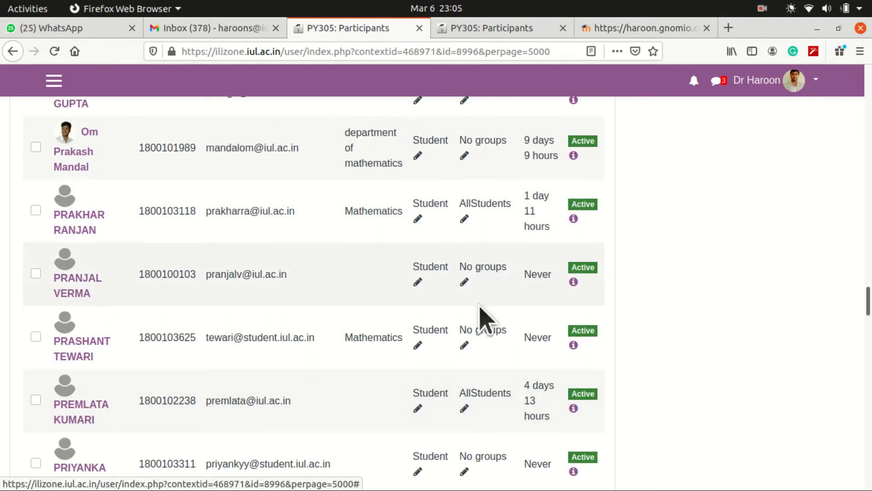
scroll(479, 316, down, 5)
scroll(489, 318, down, 6)
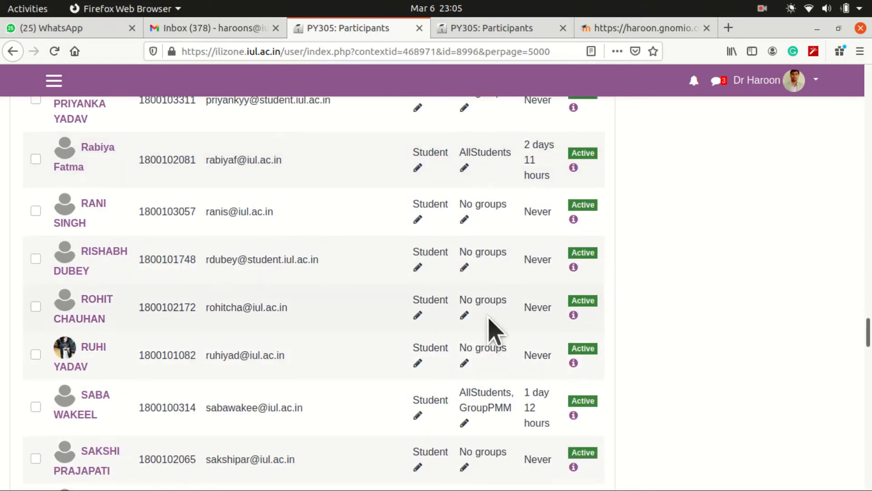
scroll(490, 297, down, 6)
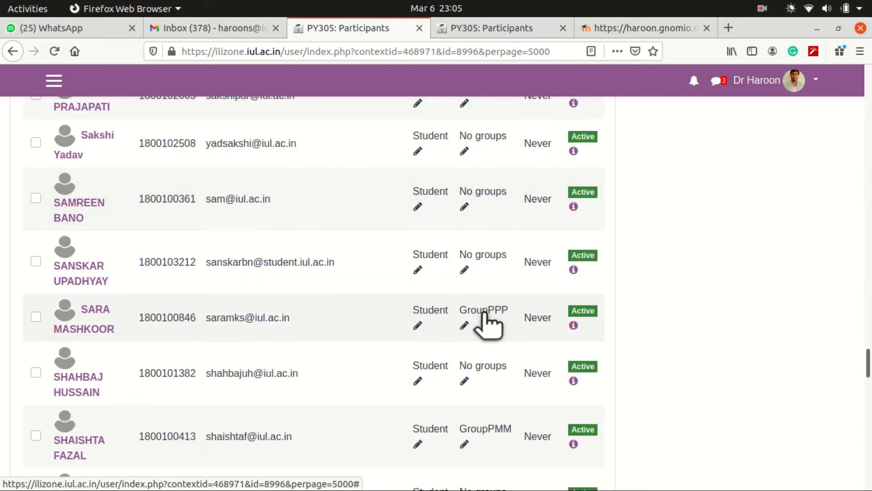
scroll(486, 320, down, 3)
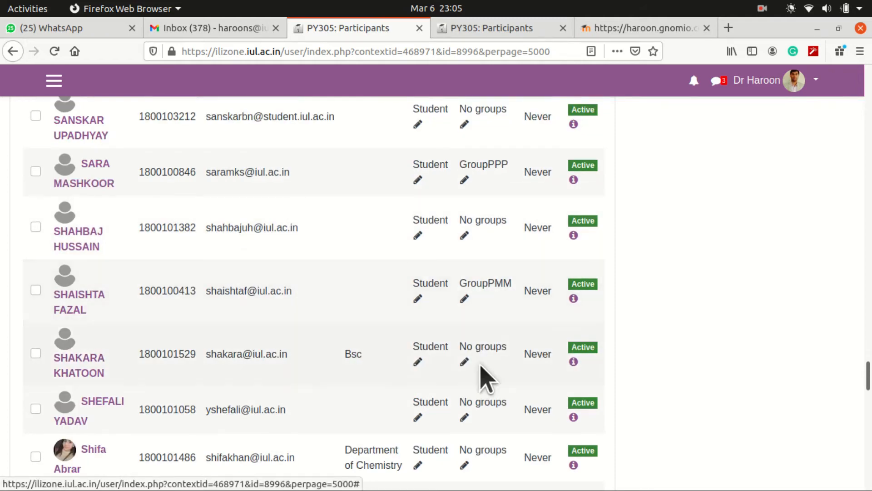
scroll(483, 377, down, 13)
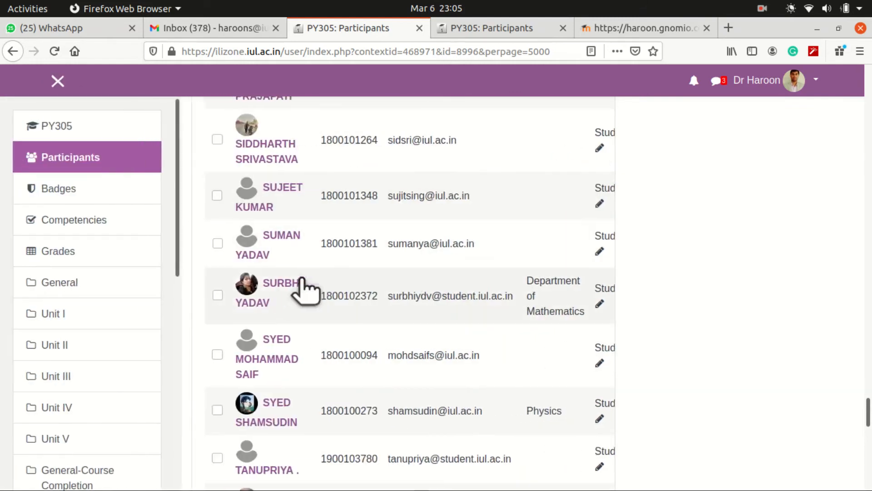
- Filter the participants by Group: AllStudents and look through the filtered list
scroll(301, 288, up, 18)
drag(865, 359, 818, 87)
scroll(405, 316, down, 2)
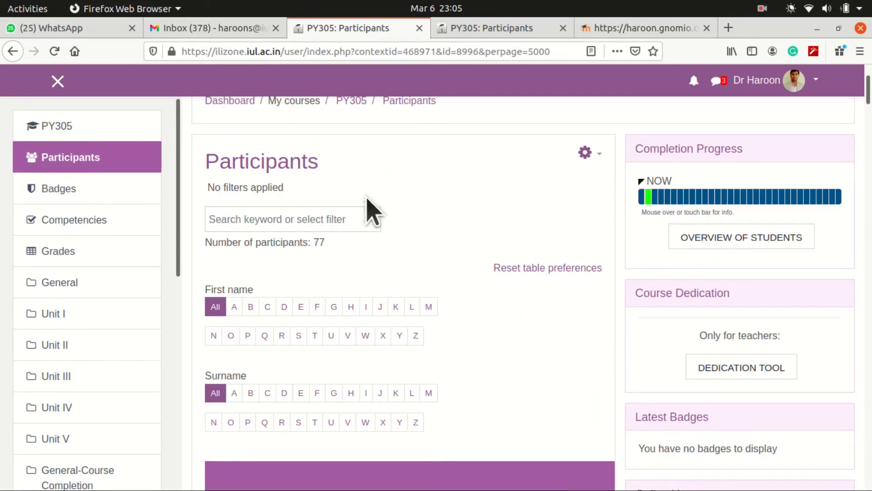
click(367, 219)
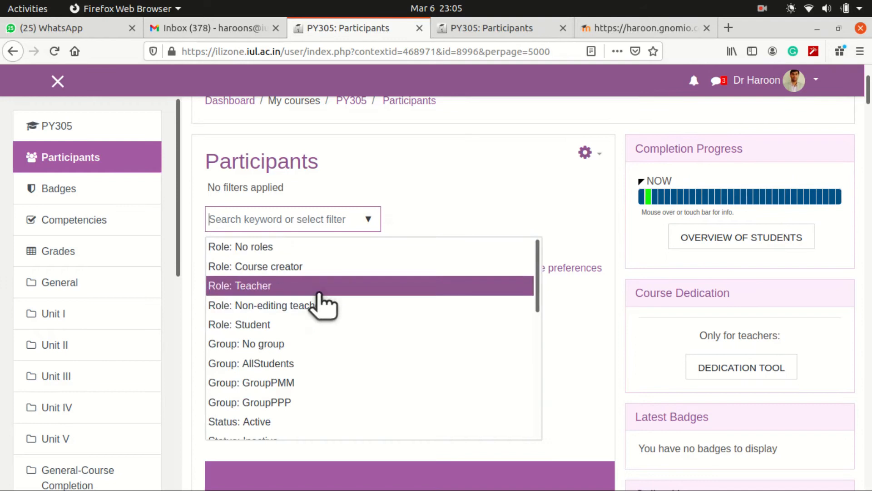
click(312, 363)
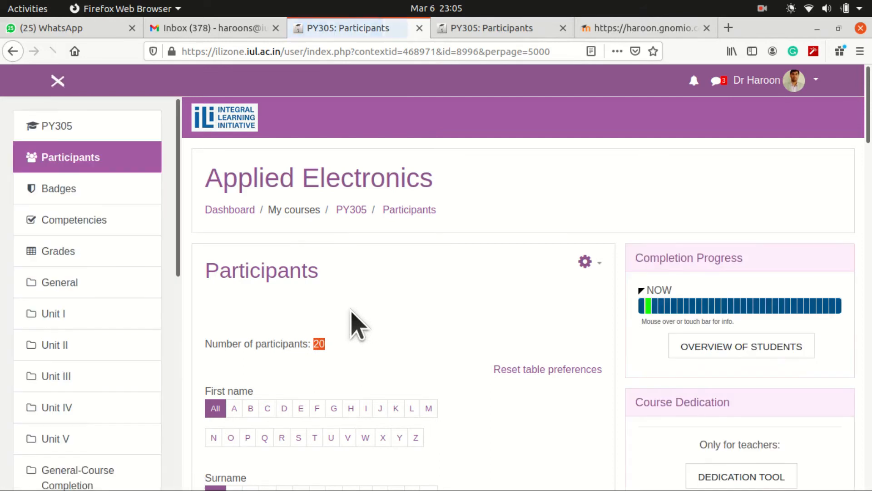
scroll(351, 310, down, 3)
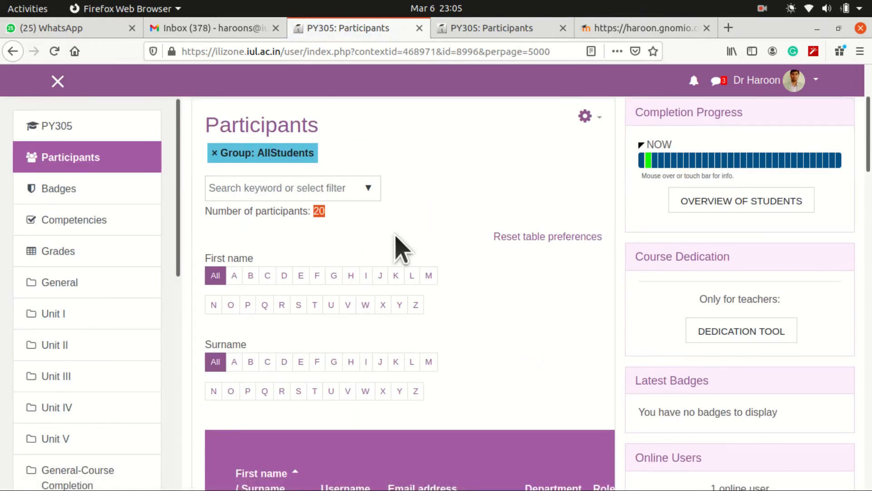
scroll(400, 247, down, 8)
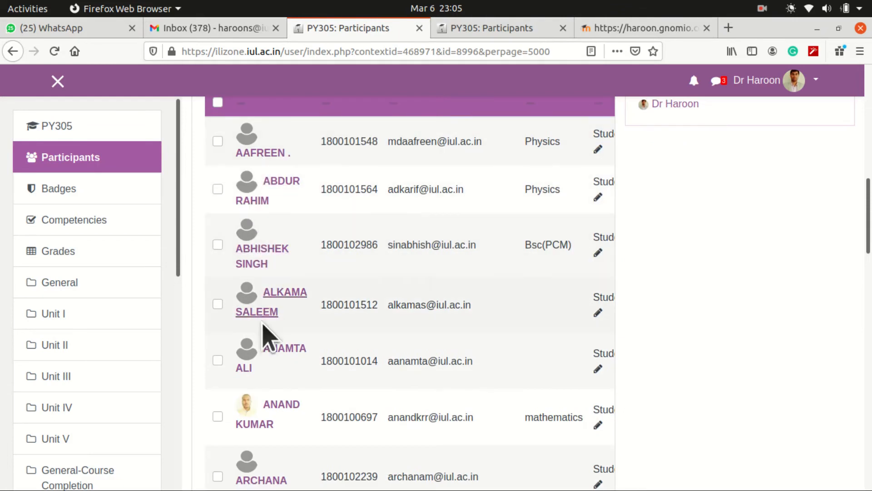
scroll(262, 323, down, 20)
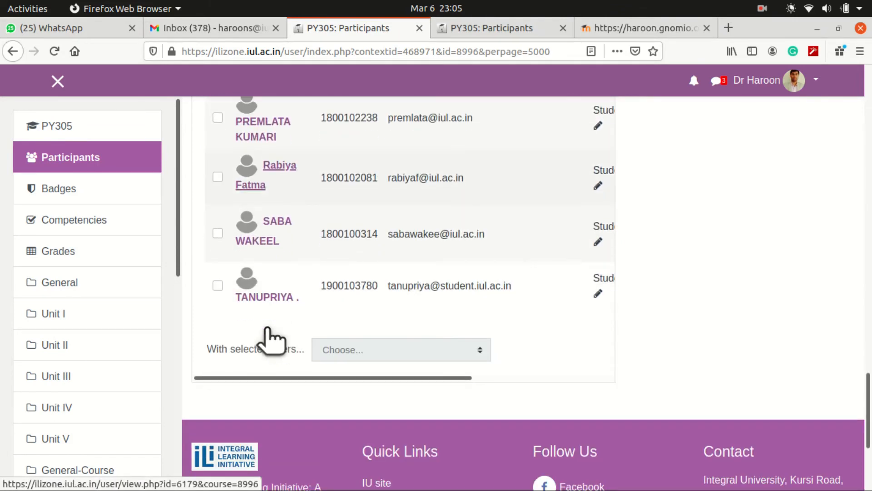
- Add the Group: GroupPMM filter alongside the AllStudents filter on the participants list
scroll(268, 295, up, 20)
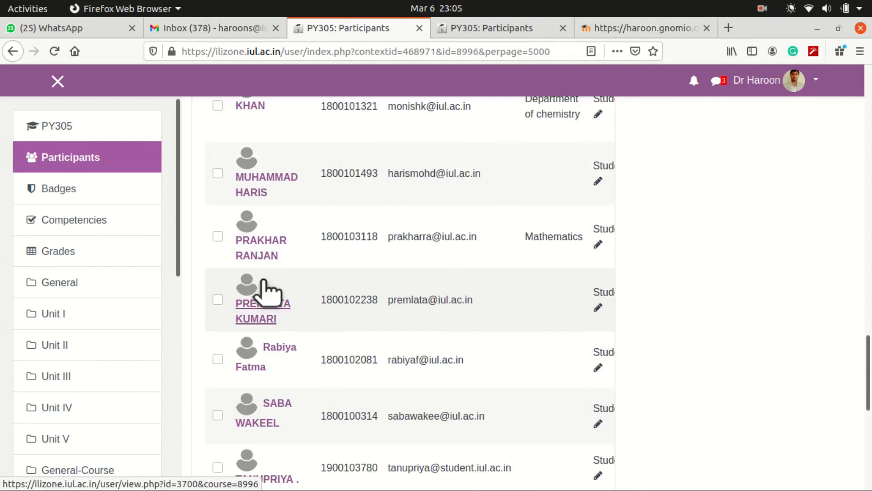
scroll(268, 265, up, 10)
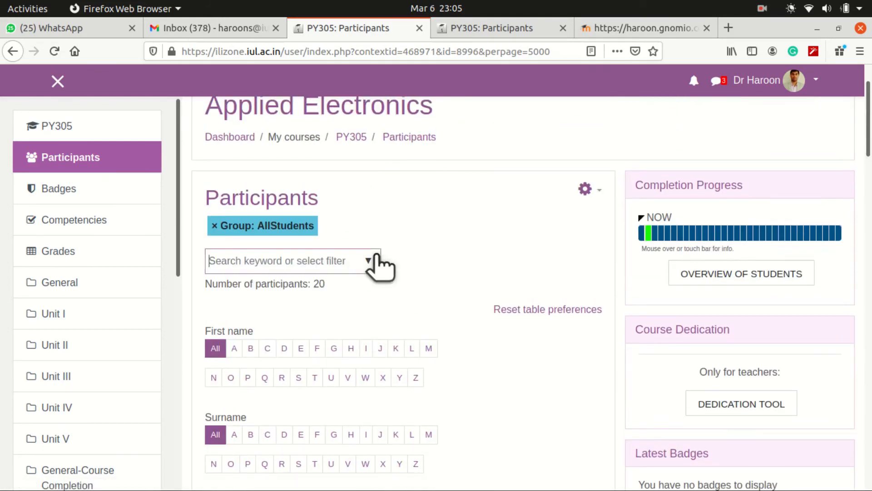
click(379, 257)
scroll(353, 296, down, 3)
scroll(352, 296, up, 2)
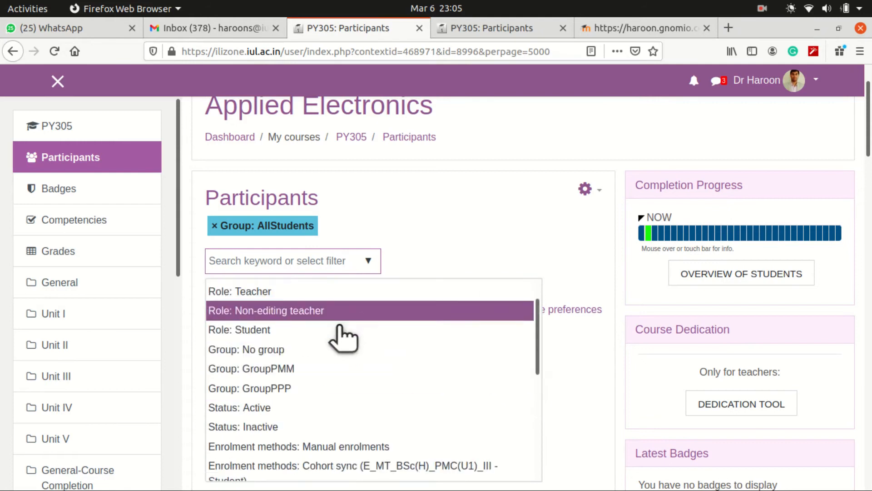
click(325, 370)
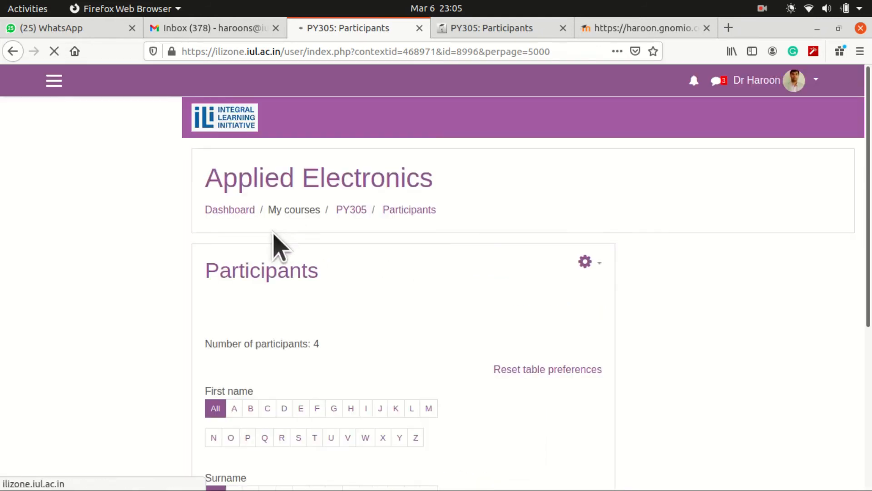
- Examine the participants filtered by Group: GroupPMM, including their Groups column with the navigation drawer hidden, and restore the drawer
scroll(287, 257, down, 3)
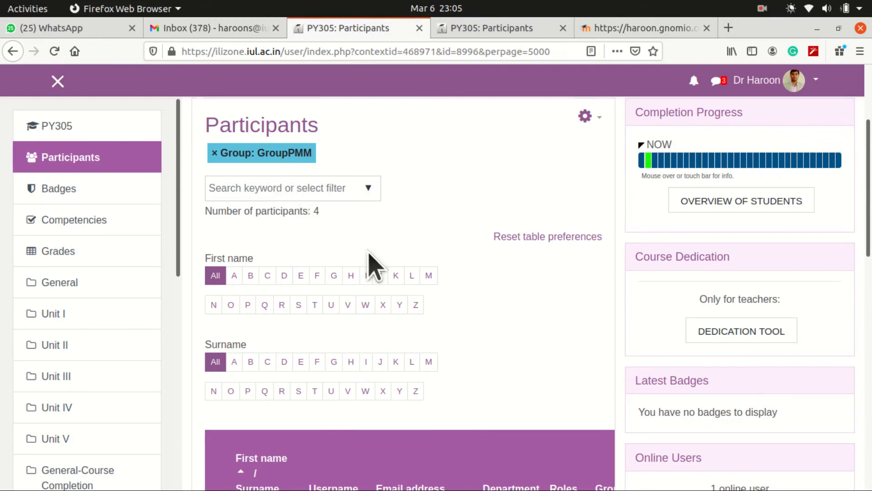
scroll(373, 266, down, 8)
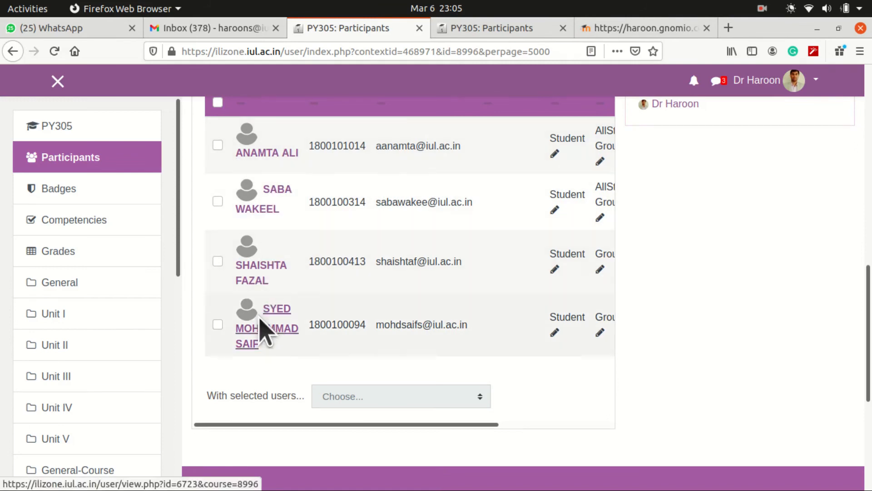
click(57, 83)
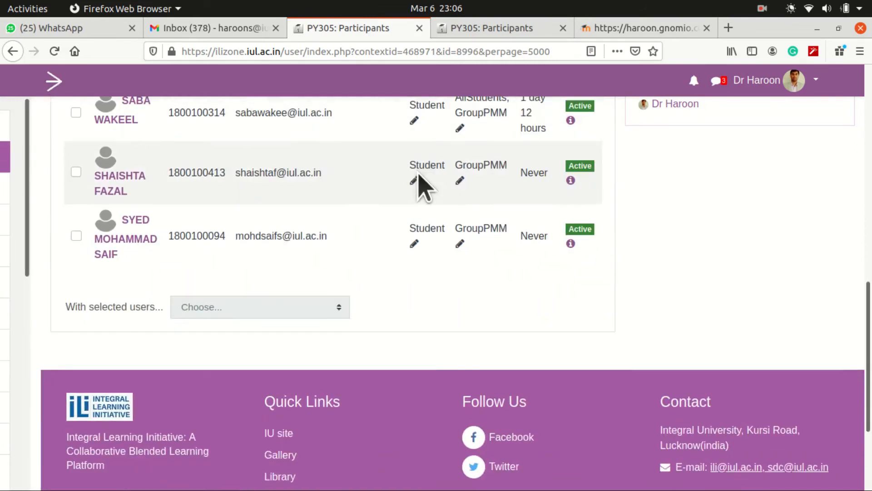
scroll(454, 205, up, 3)
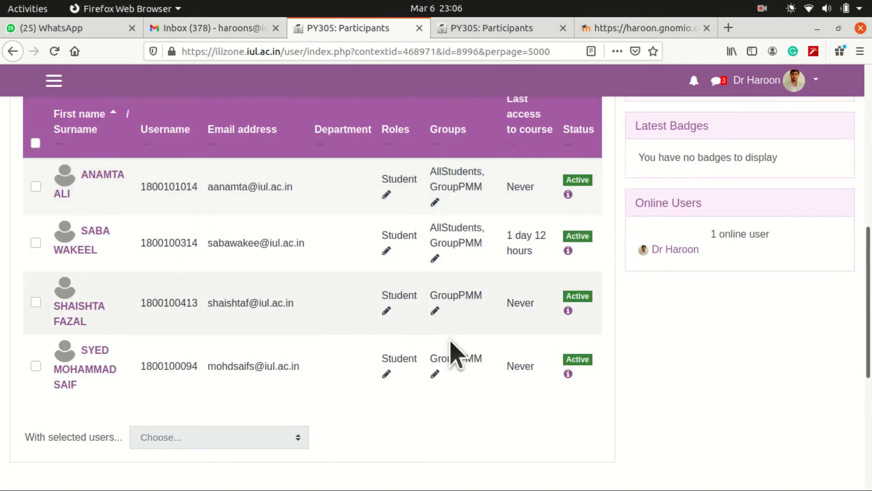
scroll(152, 146, up, 4)
click(54, 81)
scroll(354, 142, up, 3)
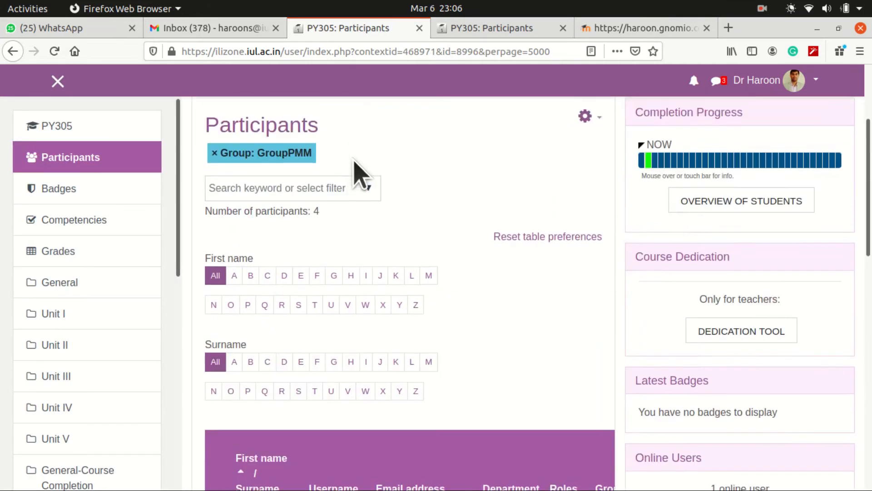
- Filter the participants by Group: GroupPPP instead of GroupPMM and check the Groups column of the filtered list
click(369, 187)
scroll(340, 279, down, 4)
scroll(343, 270, up, 2)
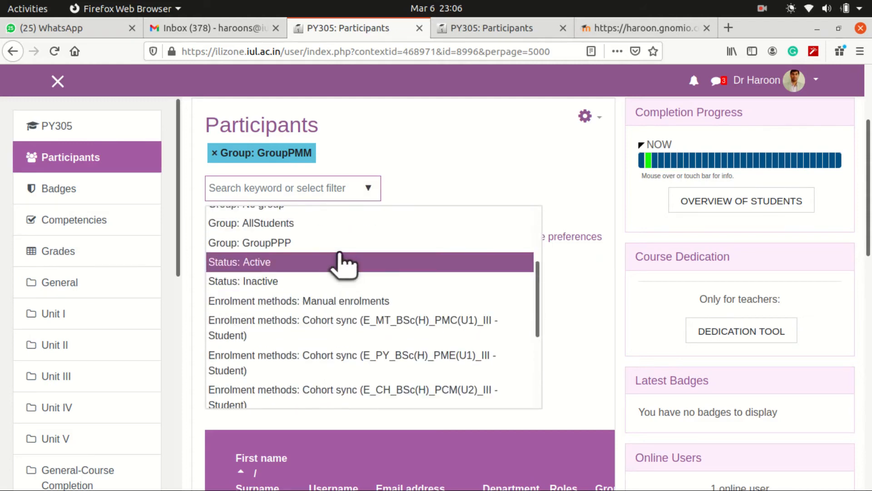
click(346, 251)
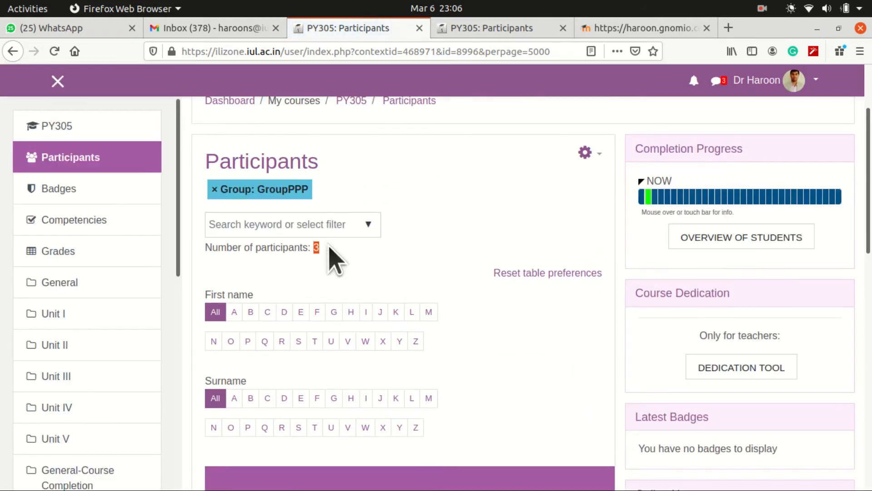
scroll(346, 272, down, 8)
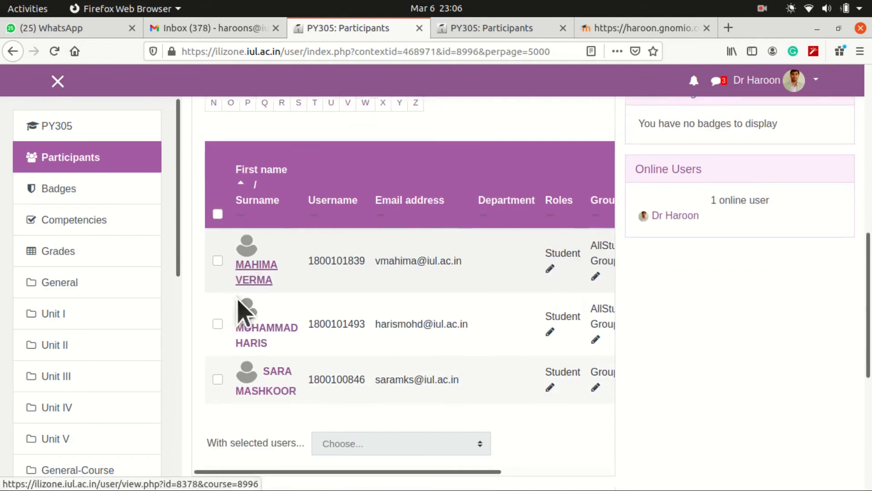
click(57, 82)
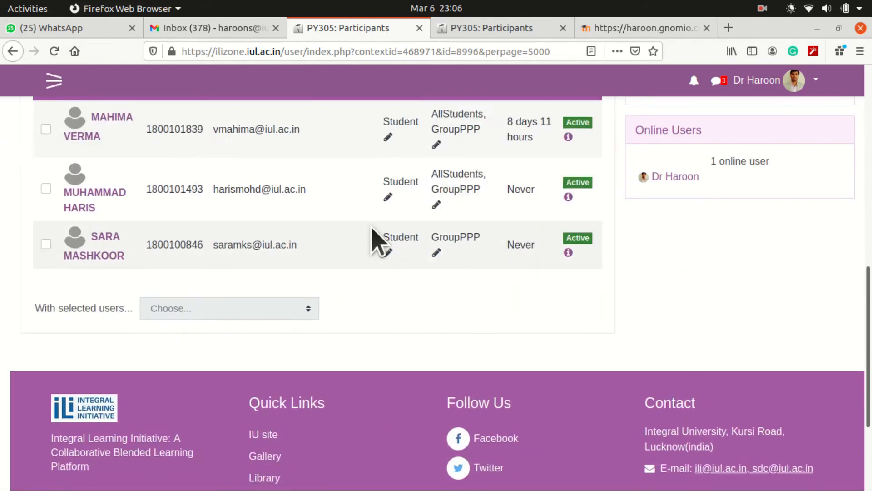
scroll(458, 218, up, 1)
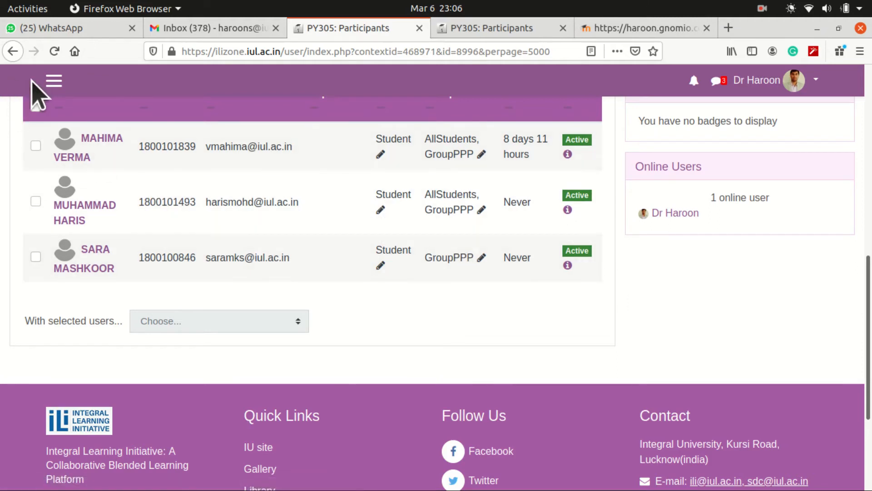
- Select all GroupPPP participants and send them a message welcoming them to the PY305 class
click(54, 82)
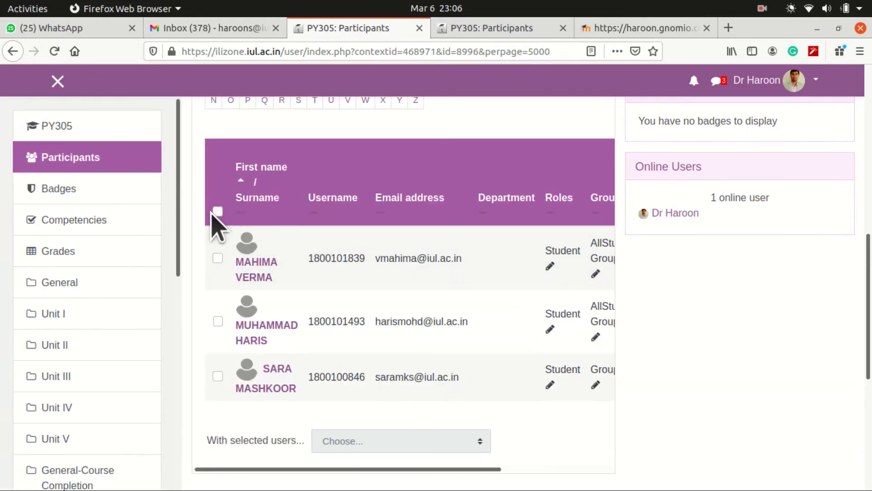
scroll(436, 404, down, 3)
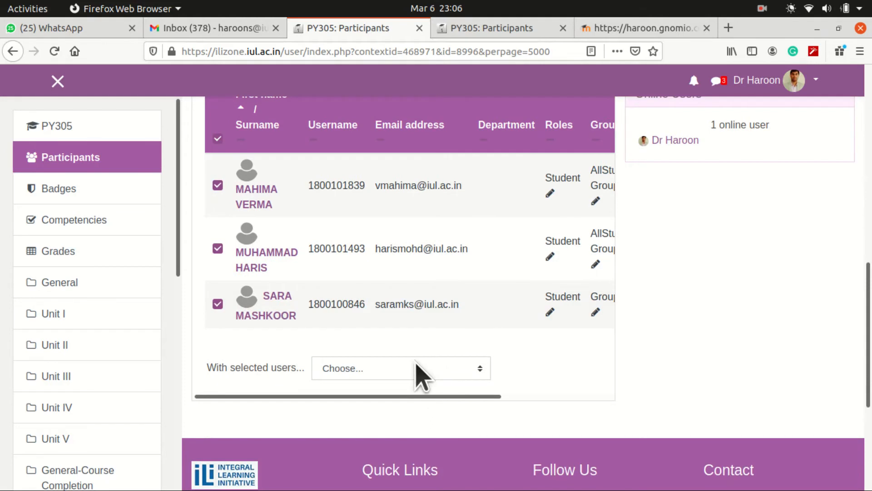
click(421, 369)
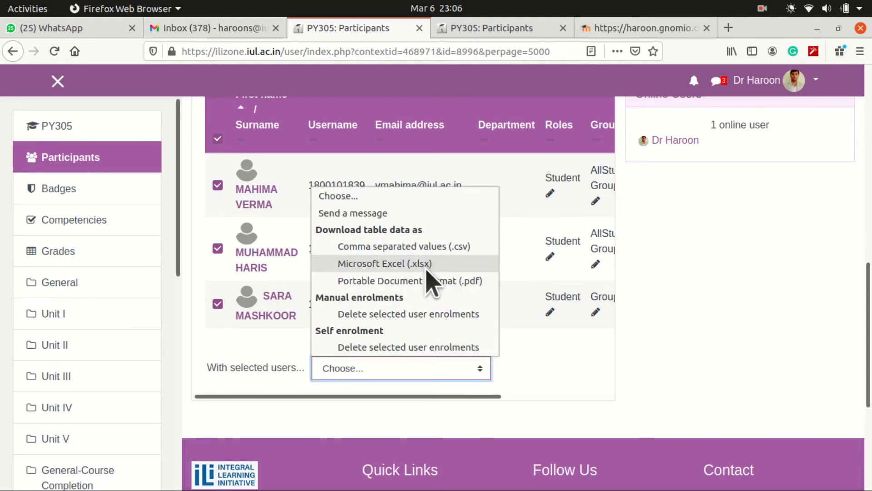
click(362, 213)
click(421, 174)
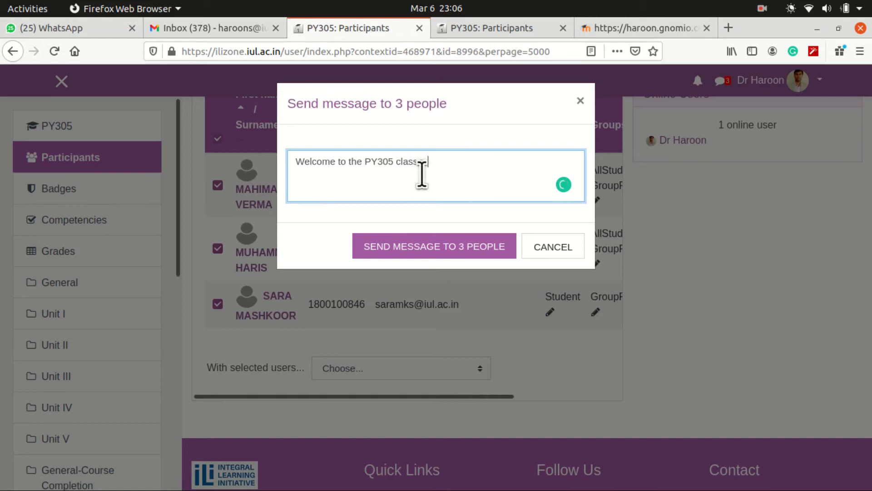
click(440, 254)
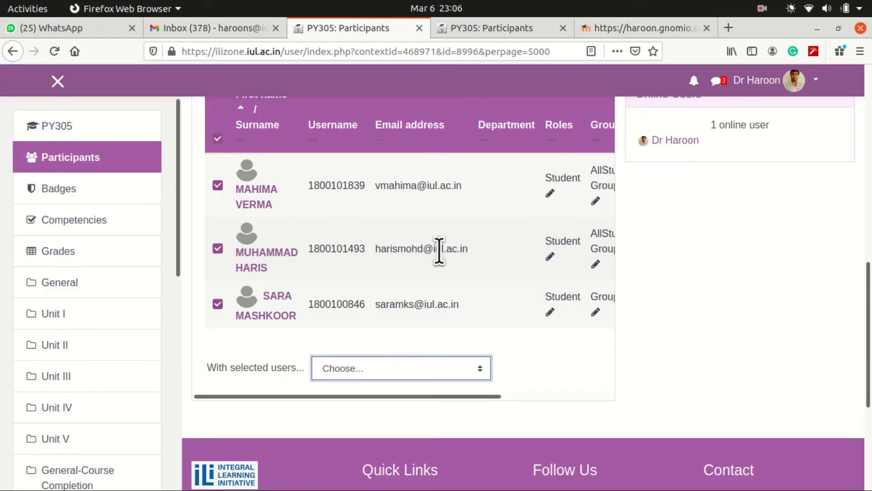
- Check the group and private conversations in messaging for the sent welcome message, and close the messaging drawer
scroll(554, 290, up, 3)
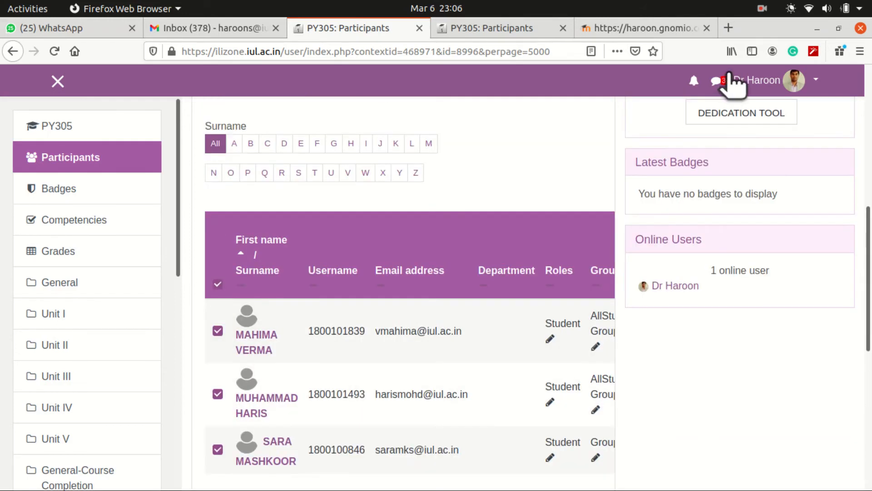
click(717, 81)
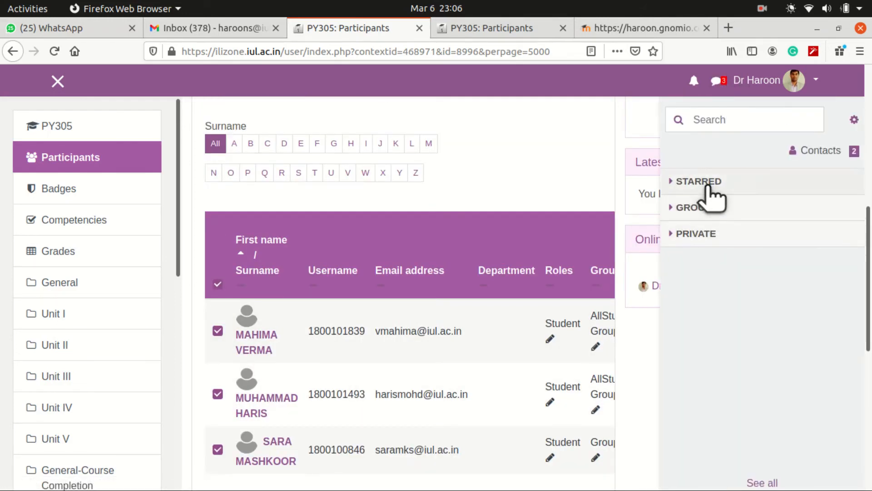
click(695, 208)
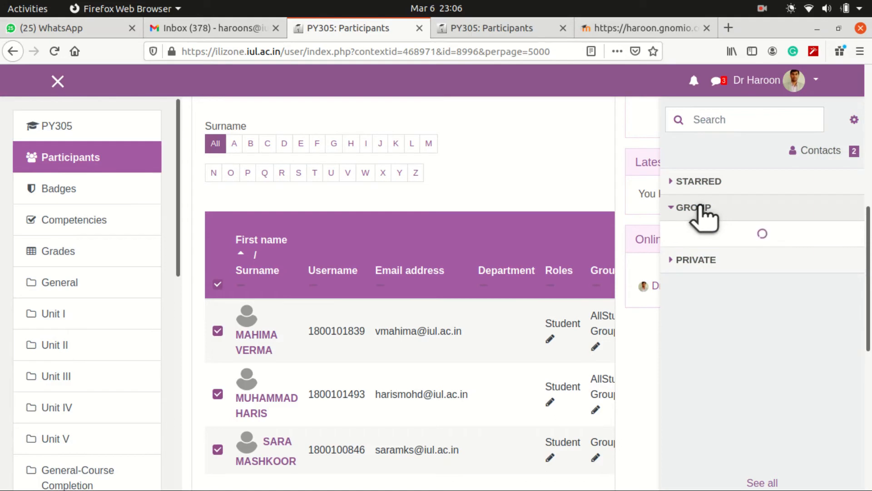
click(697, 260)
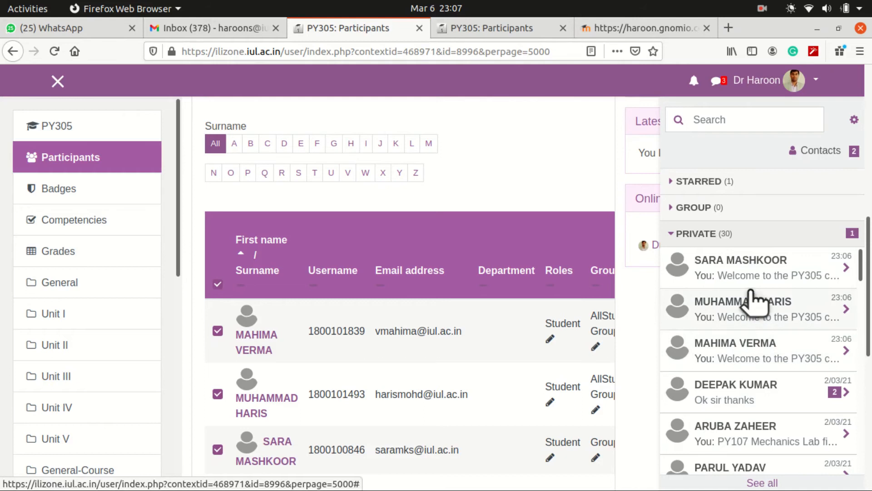
click(719, 81)
- Look over the GroupPPP participants with the navigation drawer hidden, restore the drawer and dismiss the message-sent notice
click(54, 83)
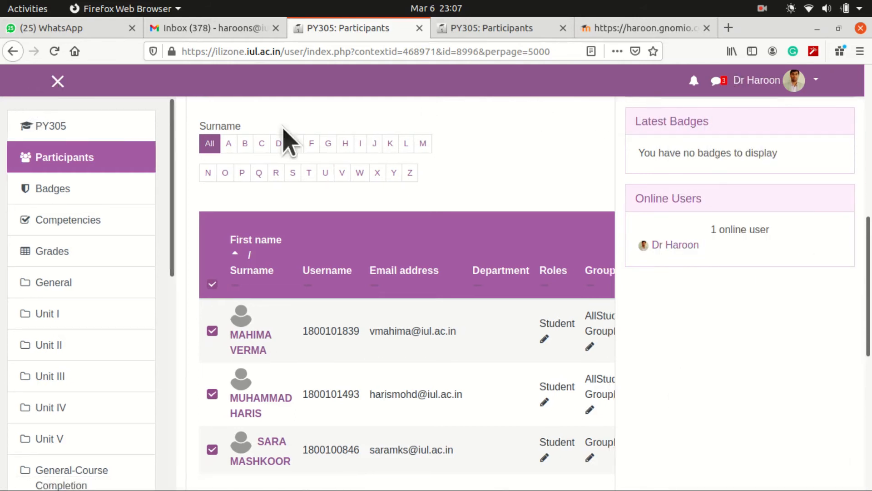
scroll(414, 318, down, 3)
scroll(432, 283, up, 8)
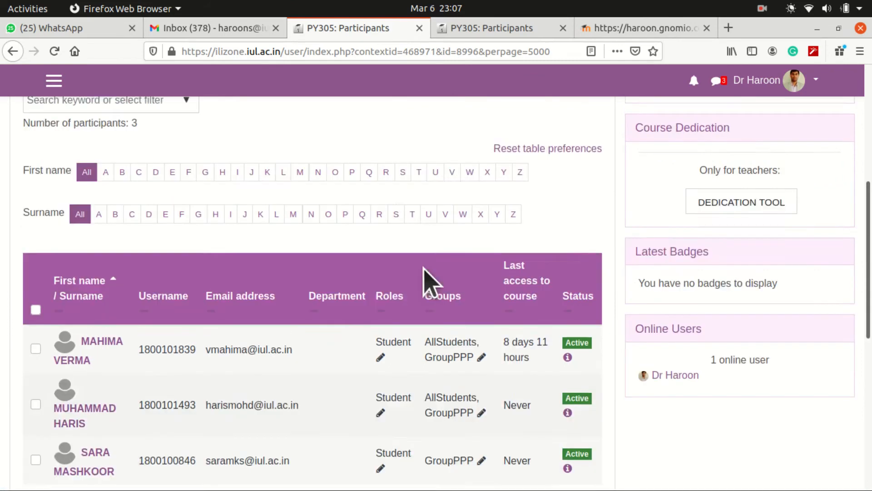
scroll(442, 170, up, 2)
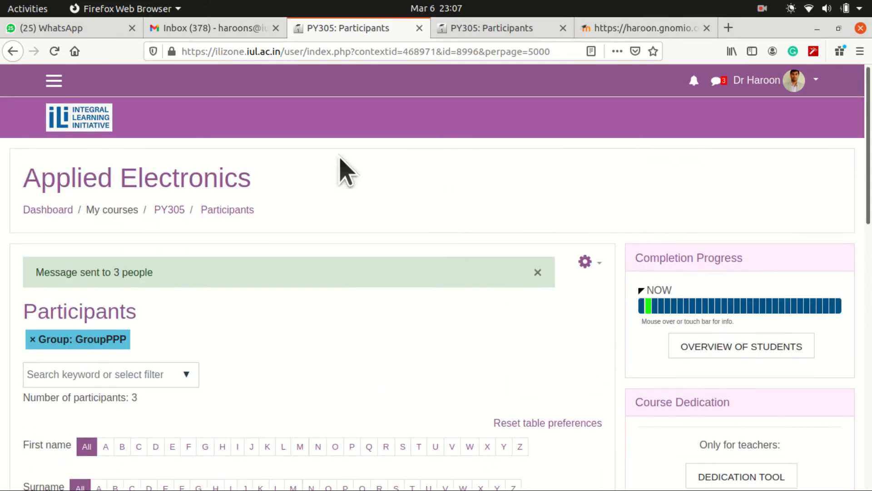
click(53, 83)
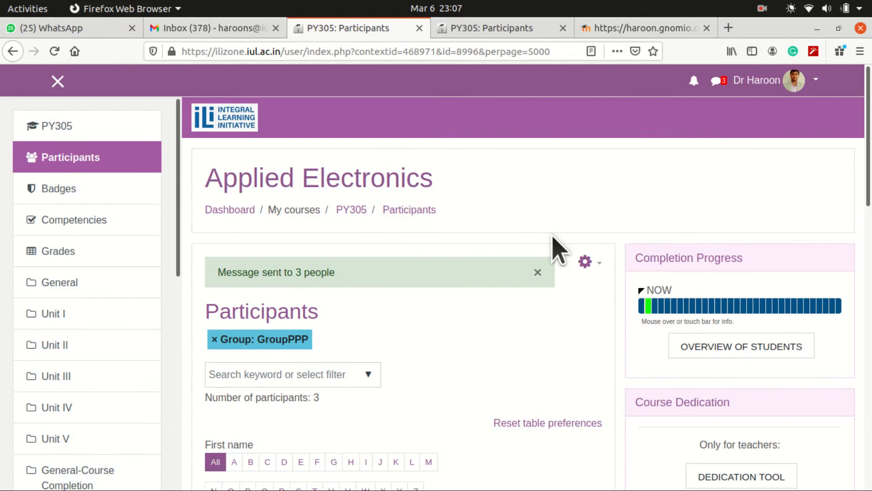
click(538, 271)
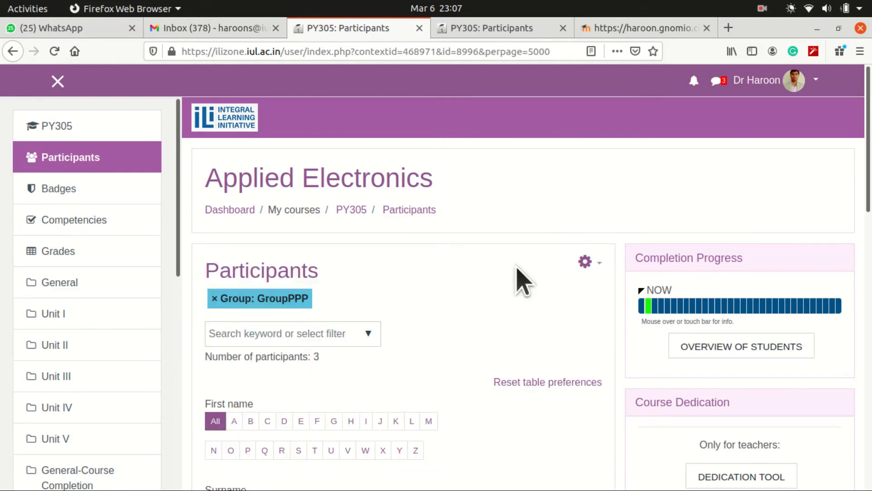
- Reload the unfiltered participants page, go to the course's group management and delete the GroupPPP group
click(64, 162)
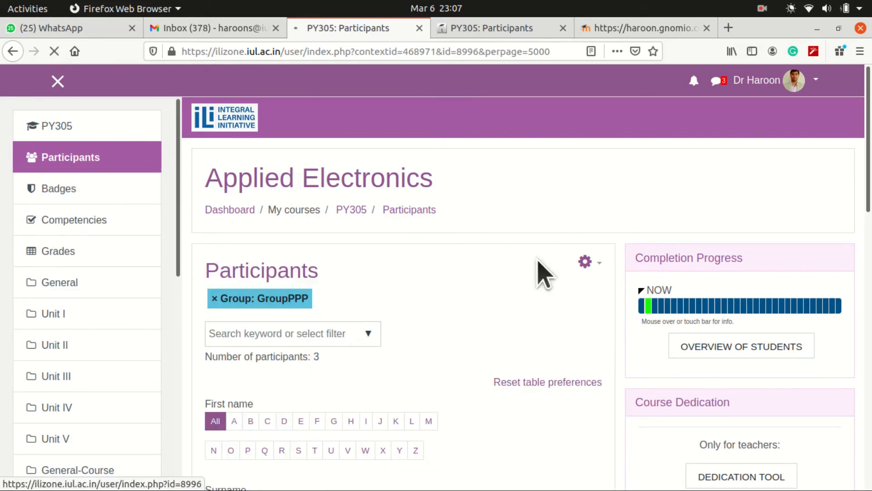
click(586, 263)
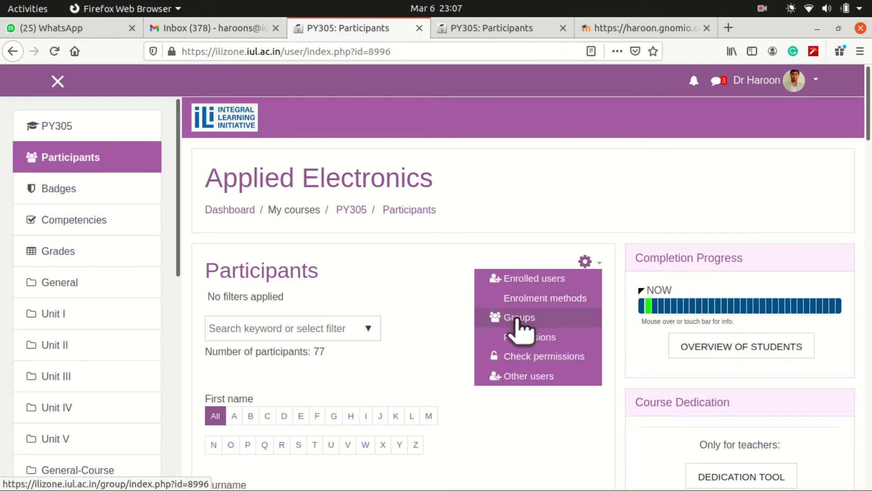
click(516, 318)
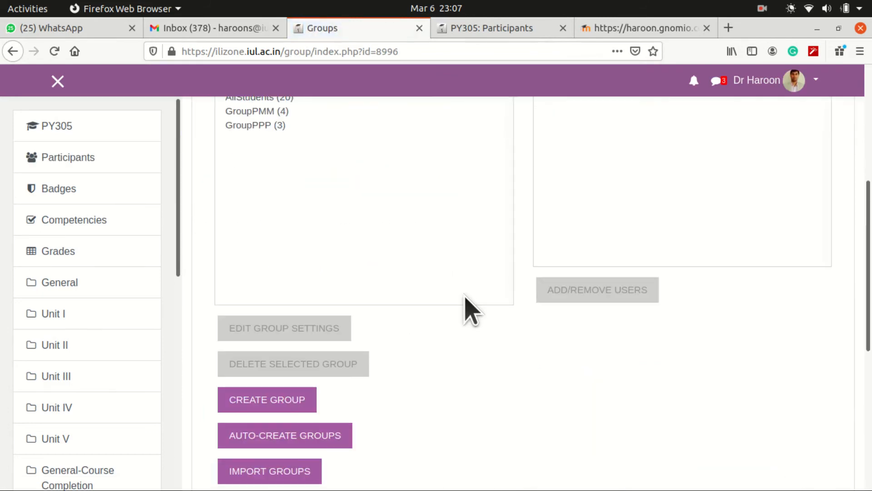
scroll(364, 281, up, 2)
click(245, 234)
scroll(374, 272, down, 2)
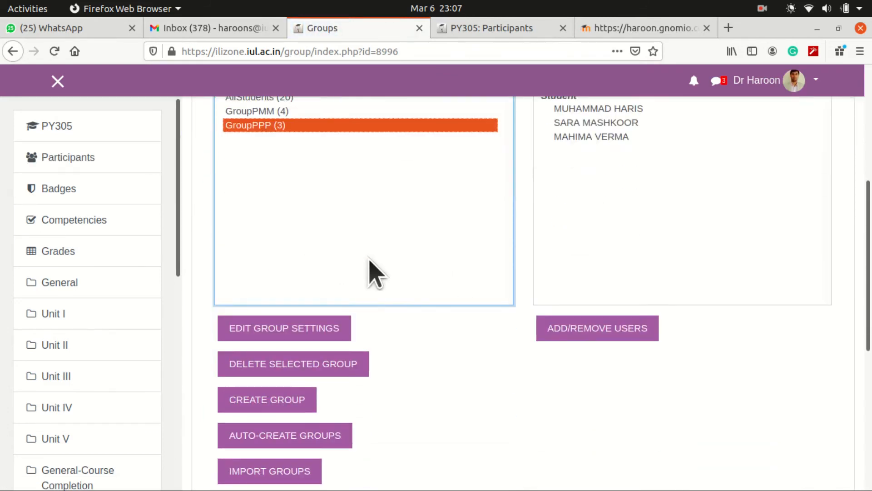
click(339, 366)
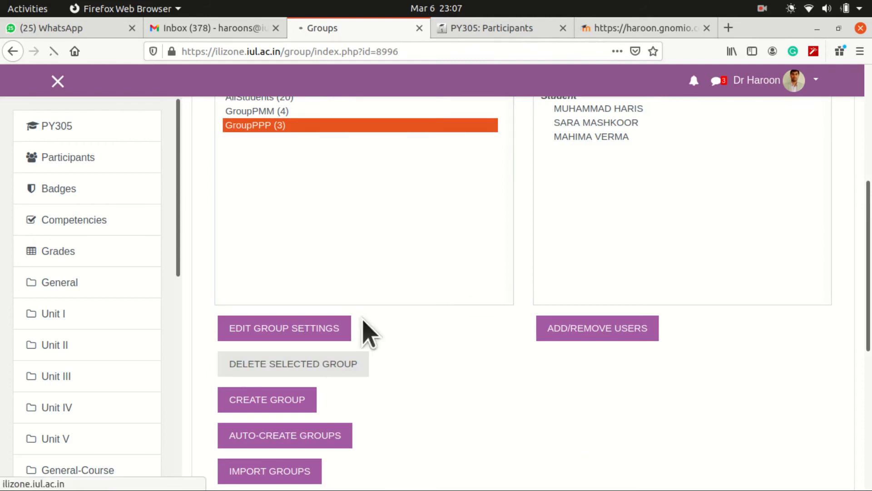
scroll(615, 355, down, 3)
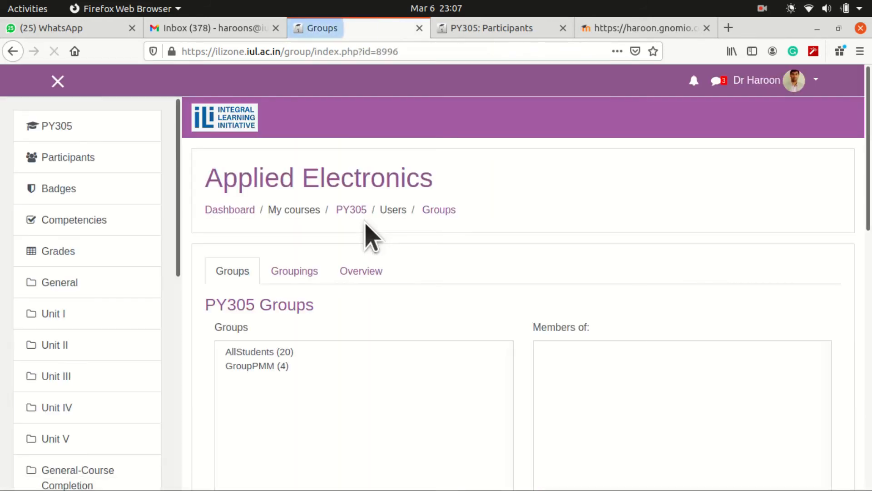
- Check the groups and activity count listed for TwosubgroupOptedPy305 in the course's groupings
scroll(331, 288, down, 2)
click(299, 169)
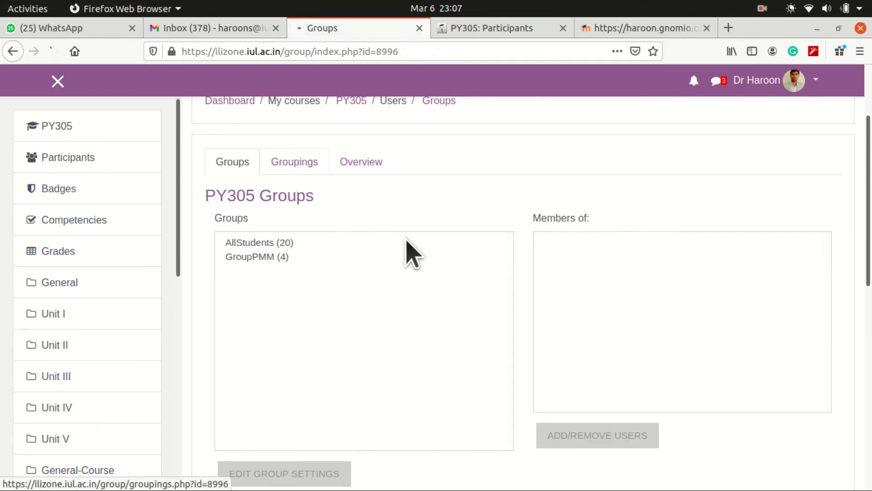
scroll(454, 249, down, 5)
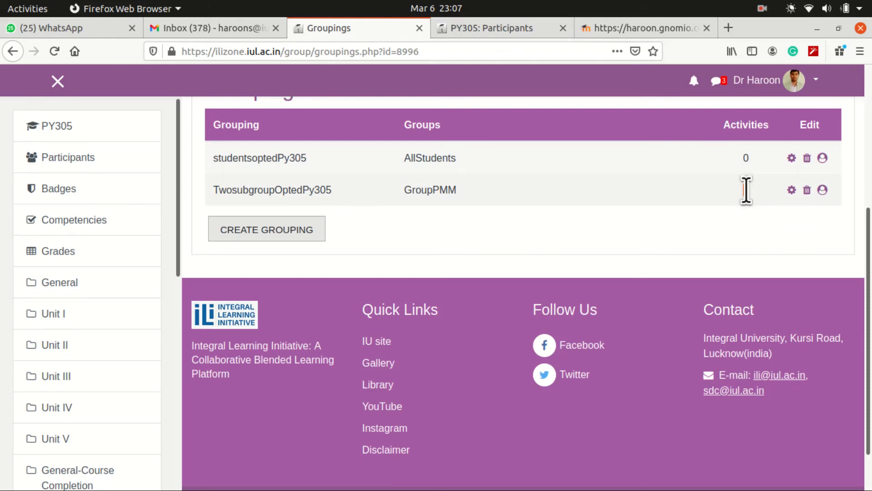
- Return to the PY305 course page and open Unit Exam 1 in Unit I
click(87, 134)
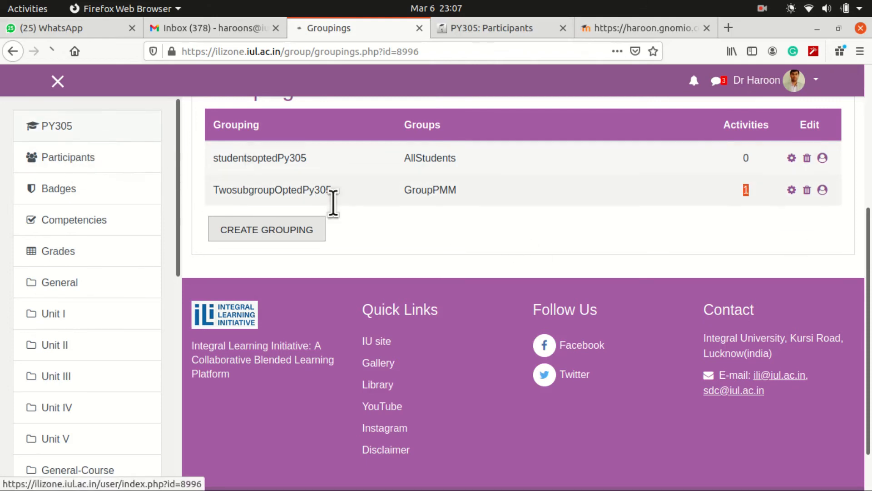
scroll(405, 272, down, 12)
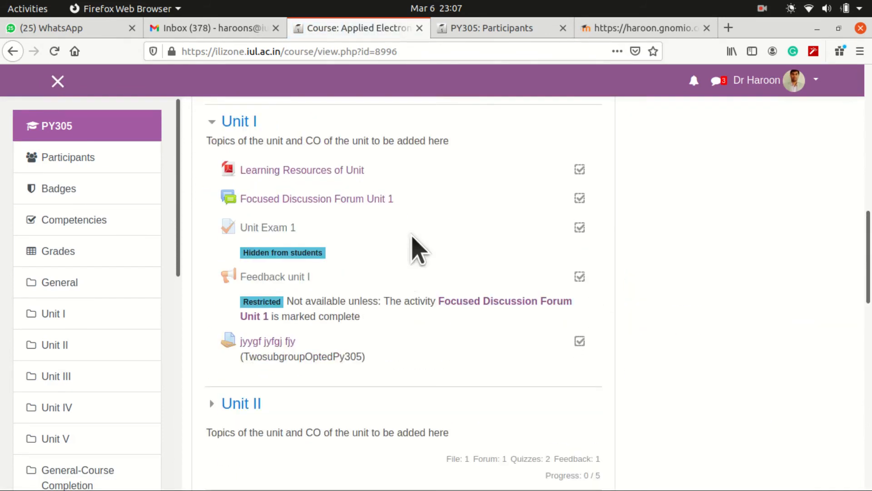
click(253, 226)
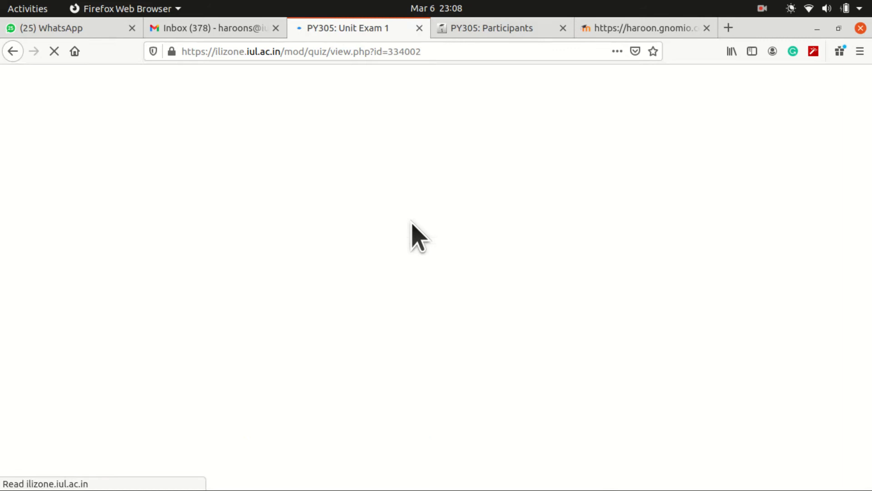
- Set the grouping of Unit Exam 1 to TwosubgroupOptedPy305 in its common module settings and save, returning to the course
click(826, 262)
click(754, 298)
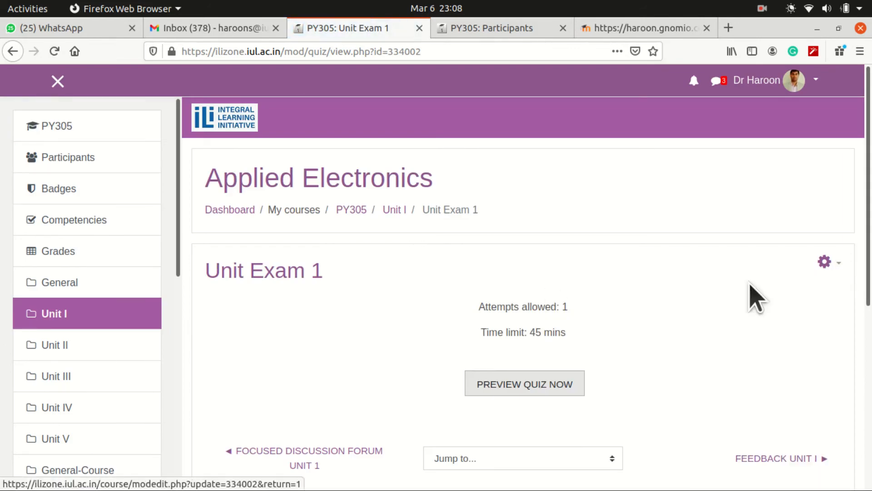
scroll(372, 304, down, 10)
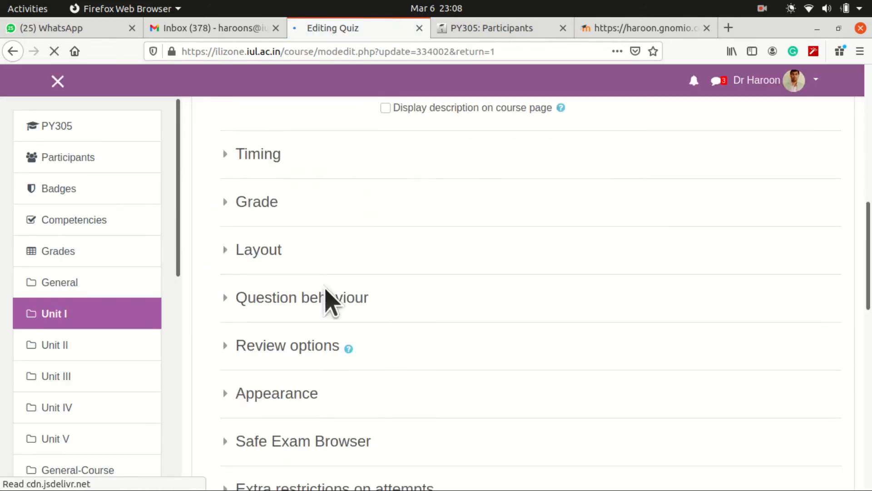
scroll(328, 297, down, 6)
click(333, 294)
scroll(410, 284, down, 1)
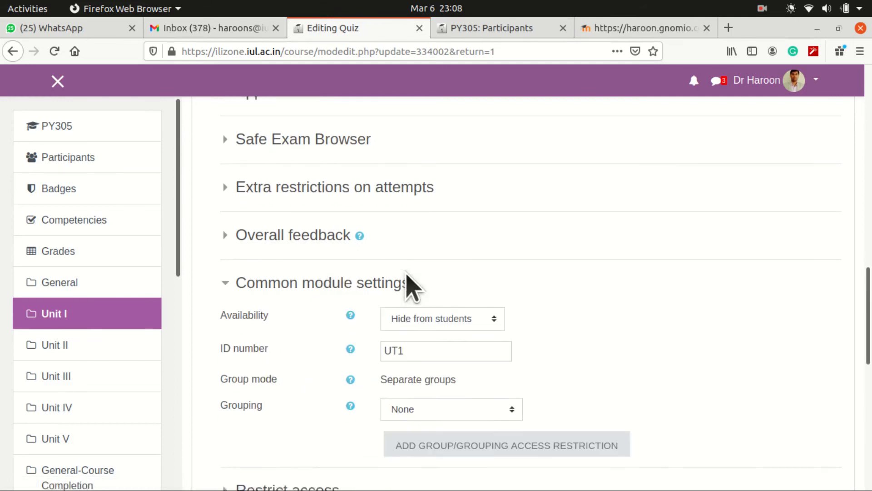
scroll(410, 284, down, 2)
click(441, 314)
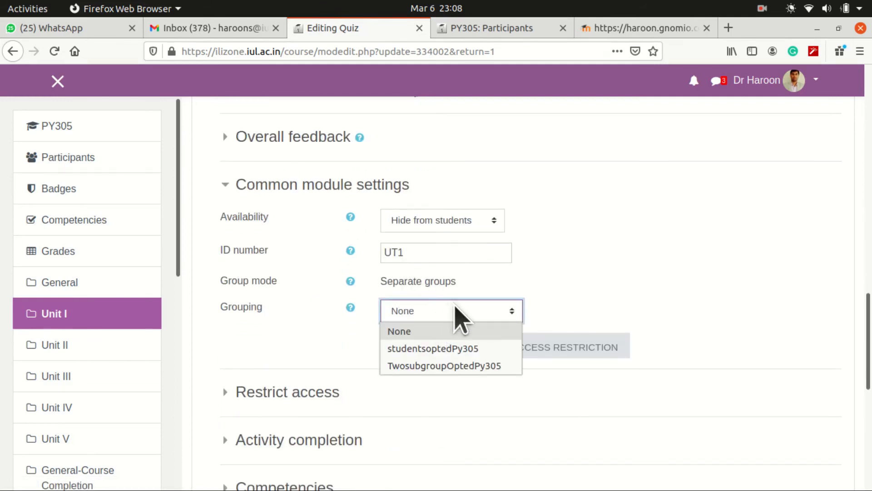
click(460, 366)
scroll(318, 307, down, 7)
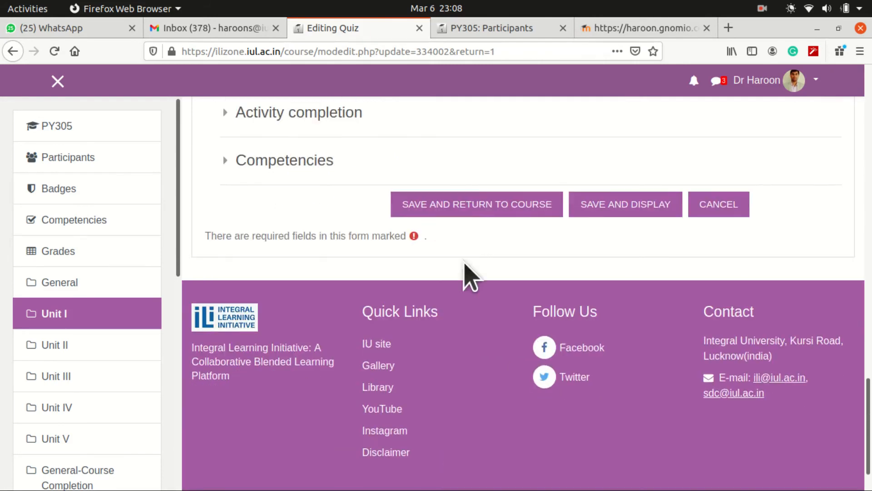
click(483, 203)
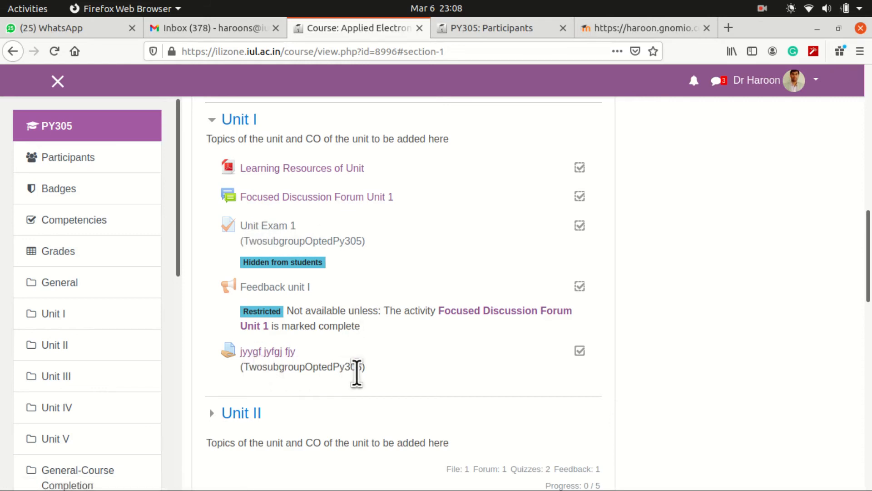
- Return to the course's participants page and go to its group management to display the Groupings list
drag(869, 291, 870, 143)
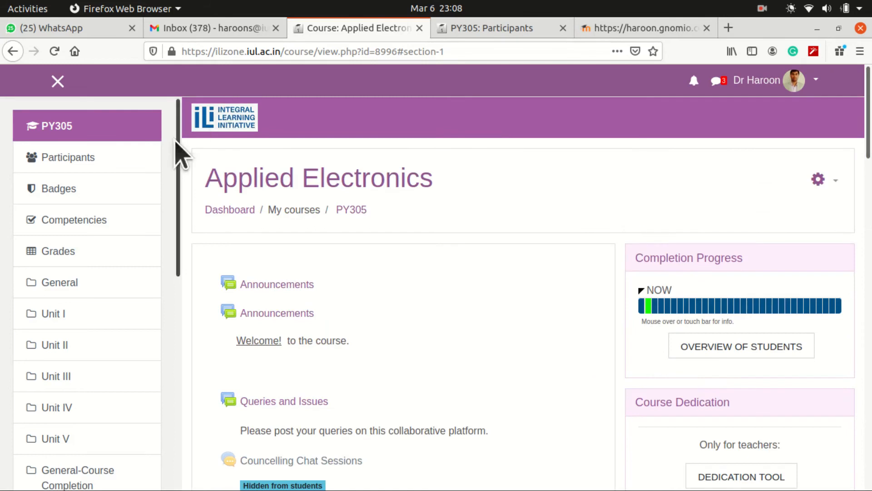
click(138, 169)
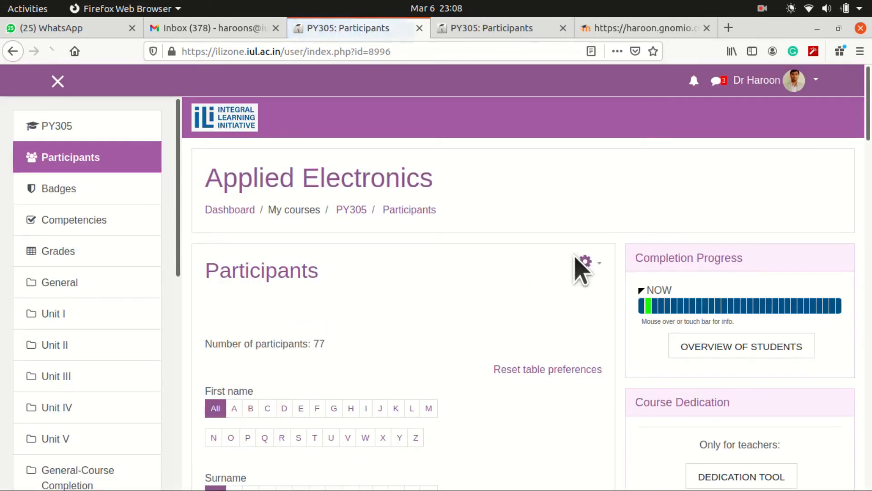
click(585, 262)
click(530, 315)
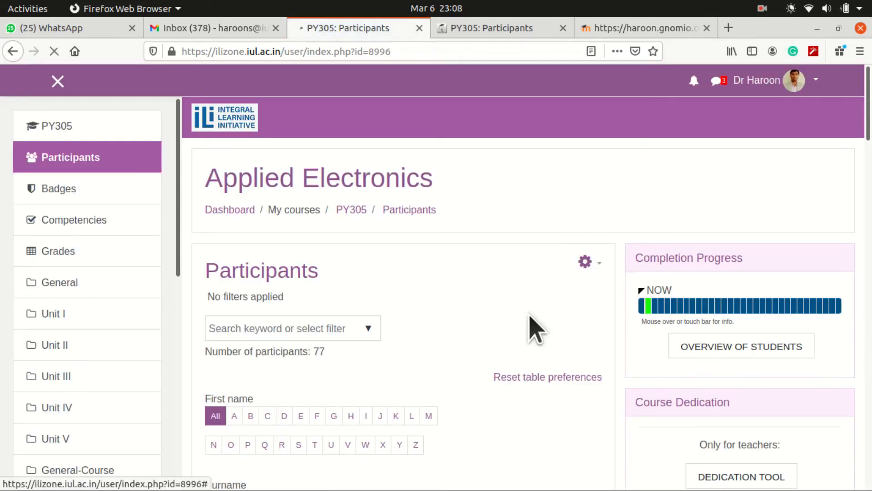
scroll(409, 319, down, 2)
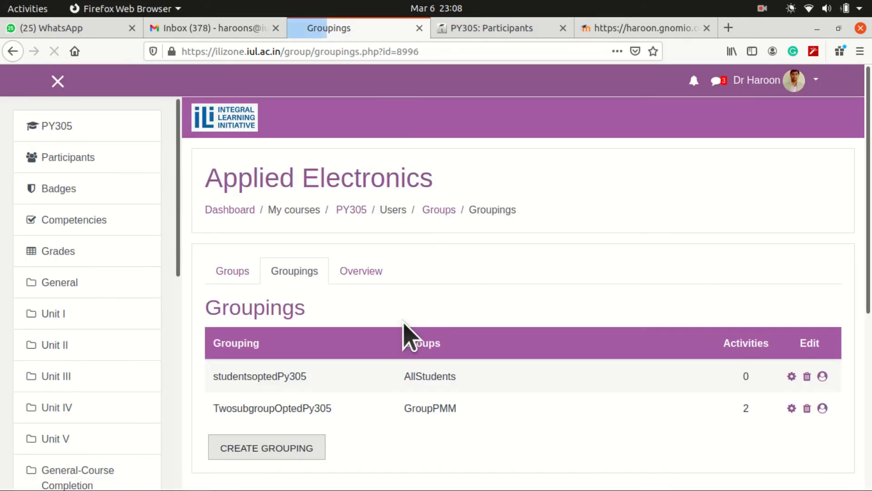
- Check the activity count of TwosubgroupOptedPy305 and the group and activity count of studentsoptedPy305 in the groupings table
scroll(404, 335, down, 3)
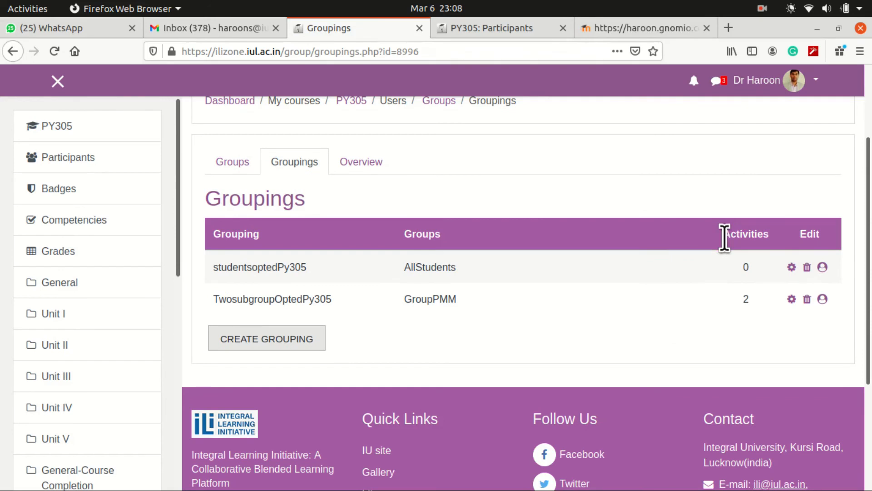
drag(751, 299, 741, 300)
drag(447, 266, 482, 277)
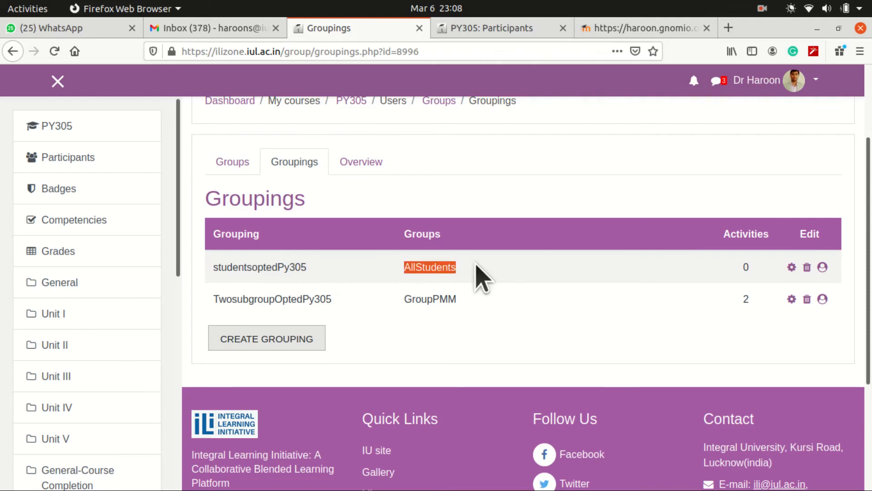
drag(206, 271, 324, 267)
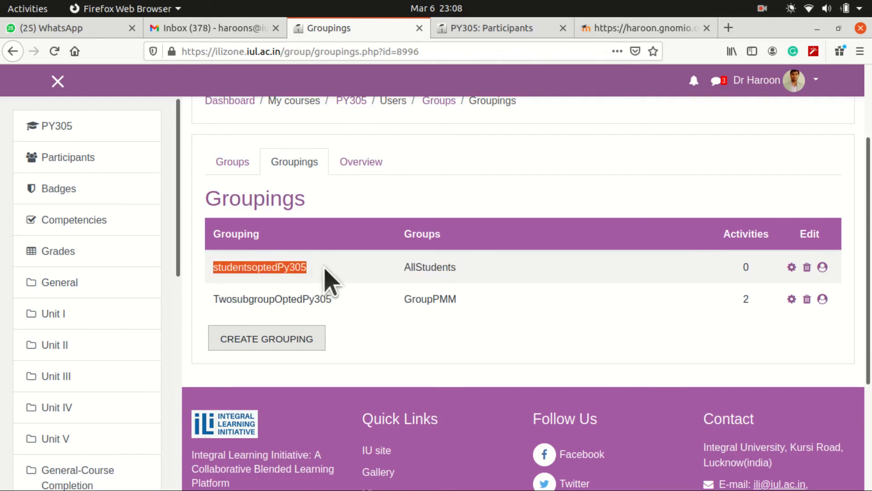
drag(747, 263, 763, 282)
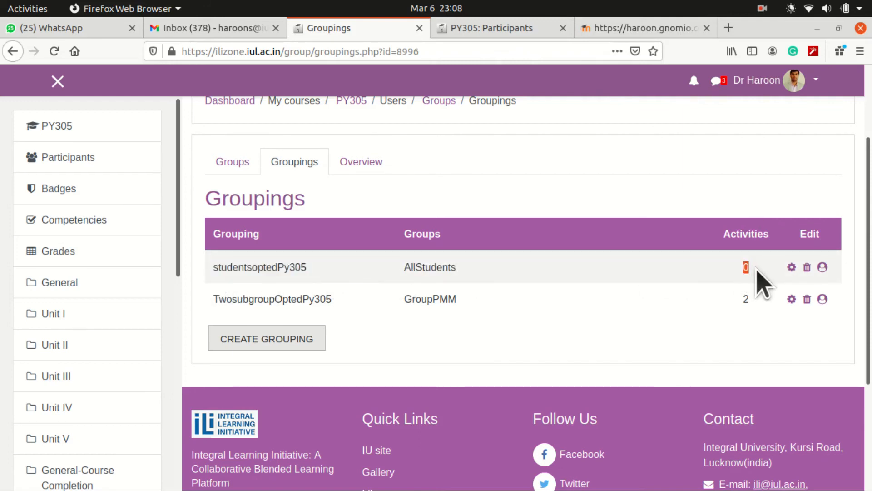
- Go to the PY305 course page, open the Learning Resources of Unit file in Unit I and go back to the course
click(108, 132)
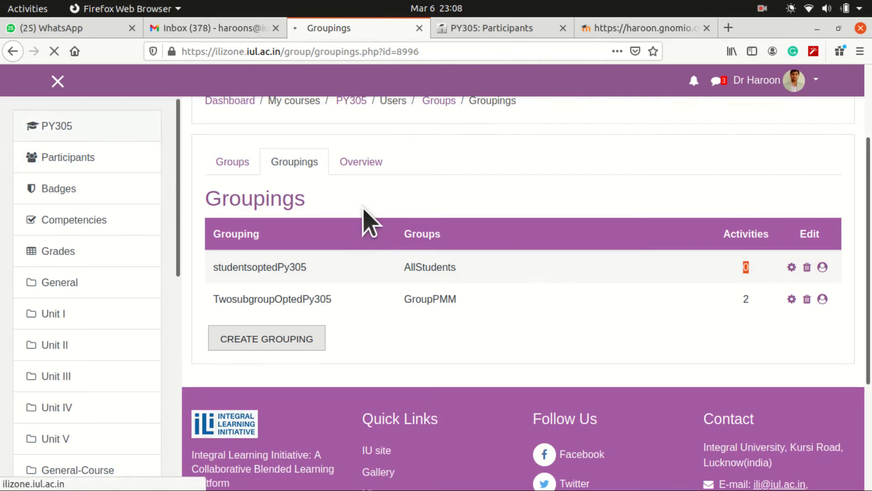
scroll(409, 259, down, 10)
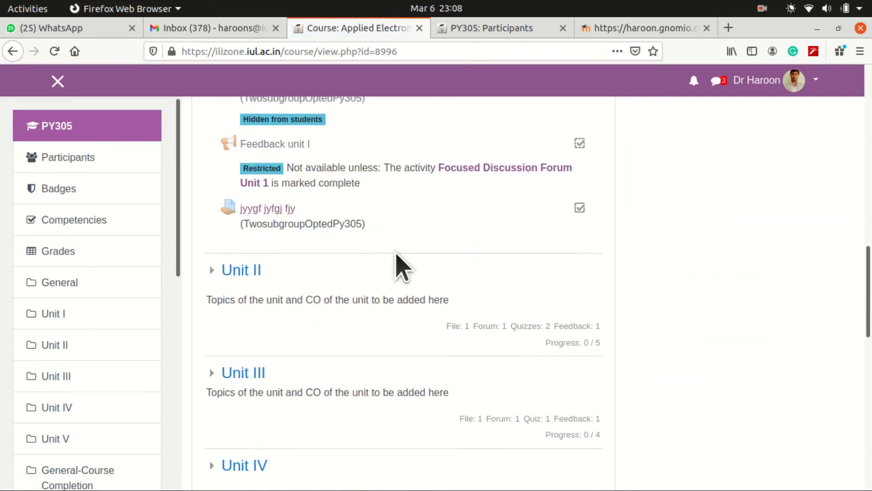
scroll(401, 262, up, 3)
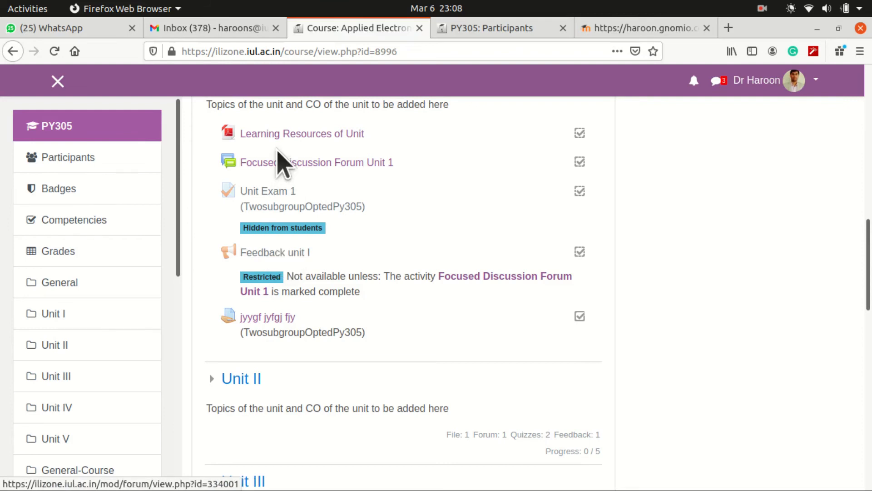
click(300, 133)
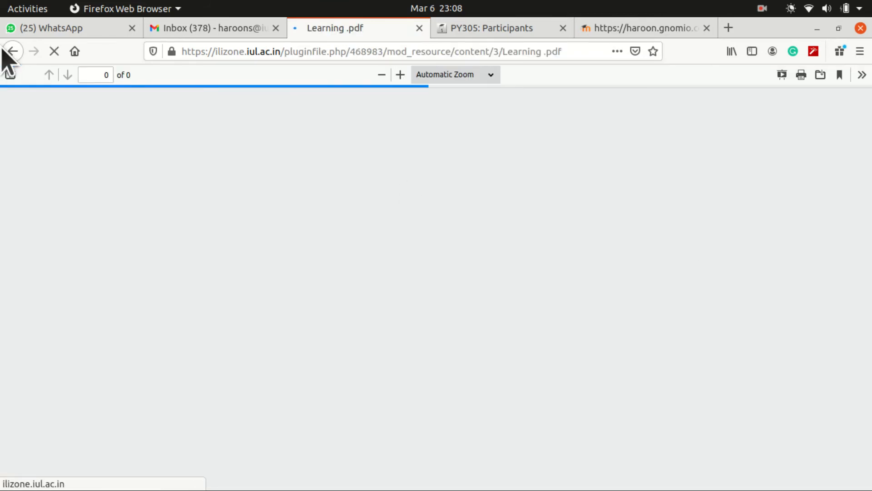
key(alt+Left)
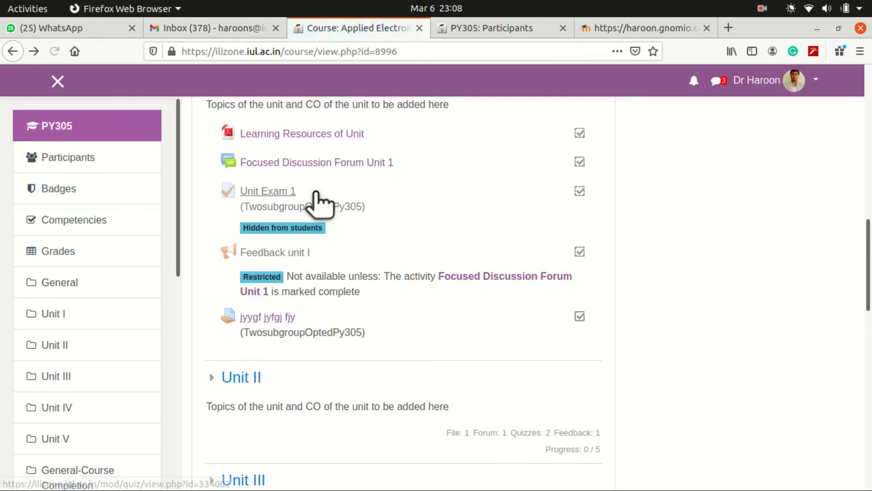
scroll(772, 240, up, 3)
scroll(799, 246, up, 10)
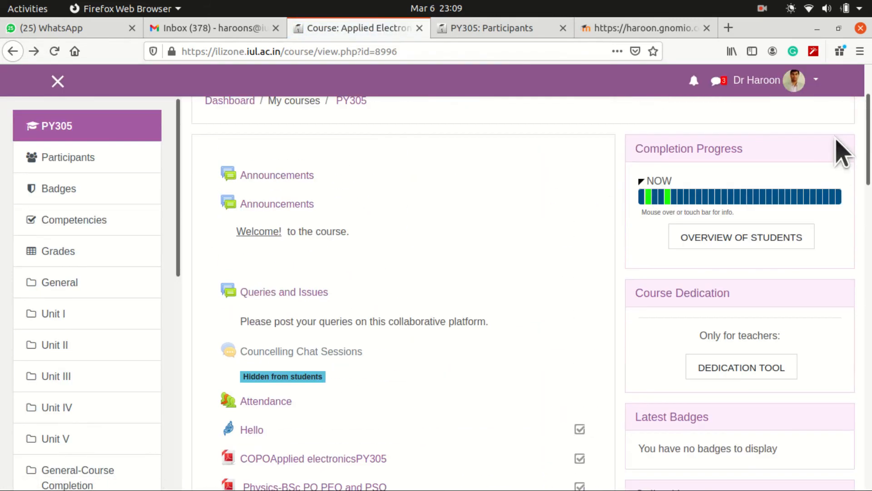
click(830, 180)
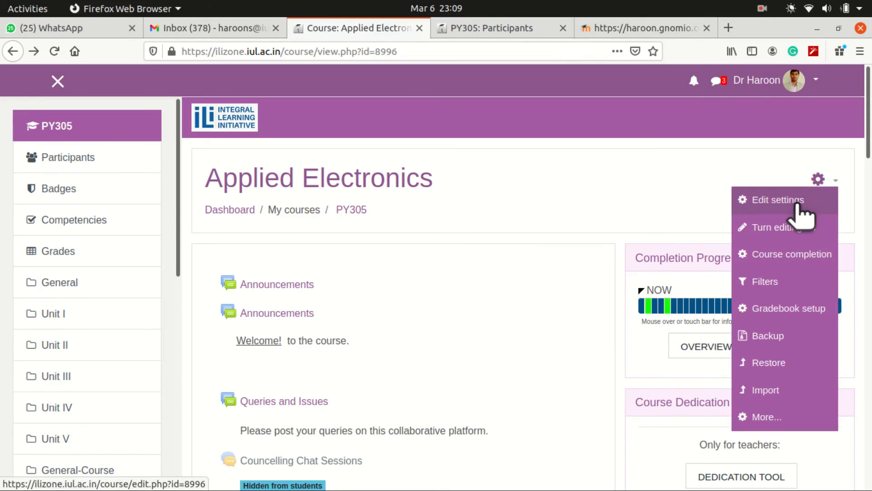
click(798, 205)
scroll(380, 278, down, 10)
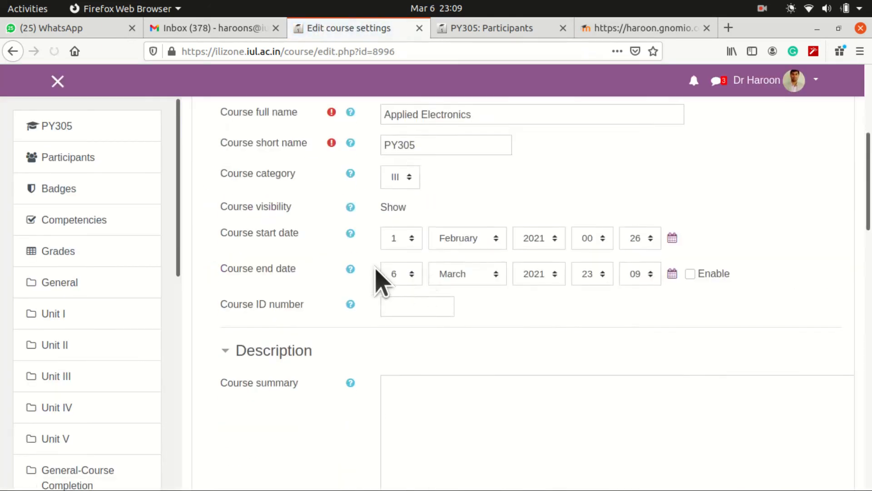
scroll(361, 278, up, 7)
scroll(362, 273, up, 3)
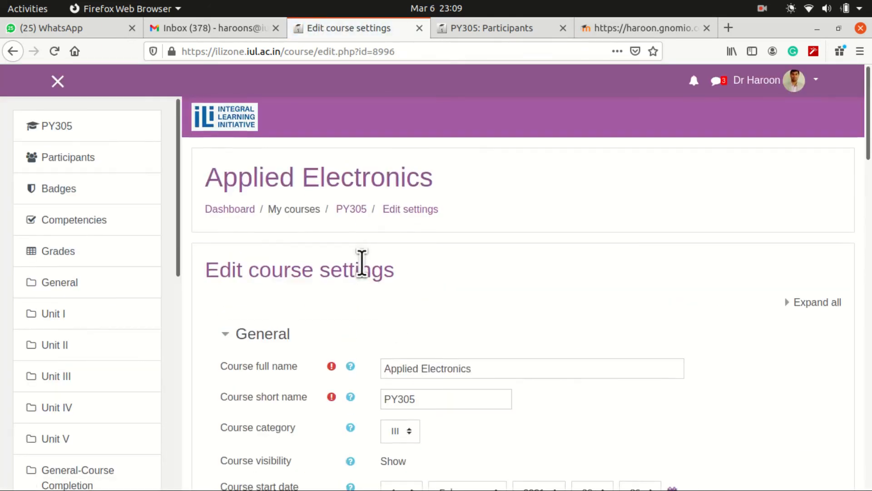
scroll(364, 261, down, 15)
scroll(370, 261, down, 3)
click(536, 150)
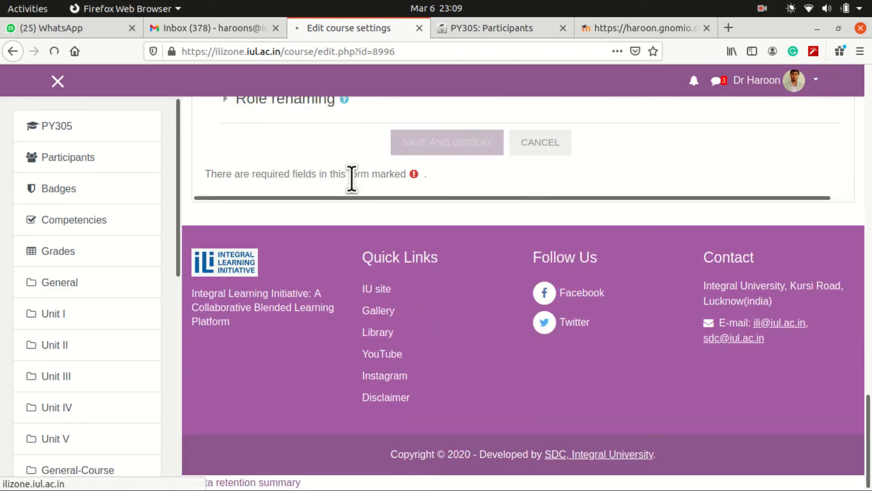
- Look over the Unit I activities and turn on editing for the Applied Electronics course
scroll(340, 327, down, 15)
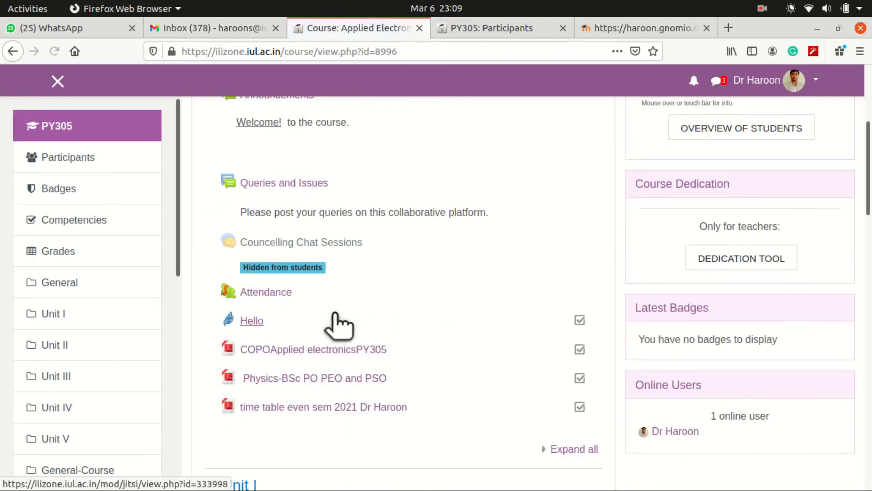
scroll(340, 328, down, 2)
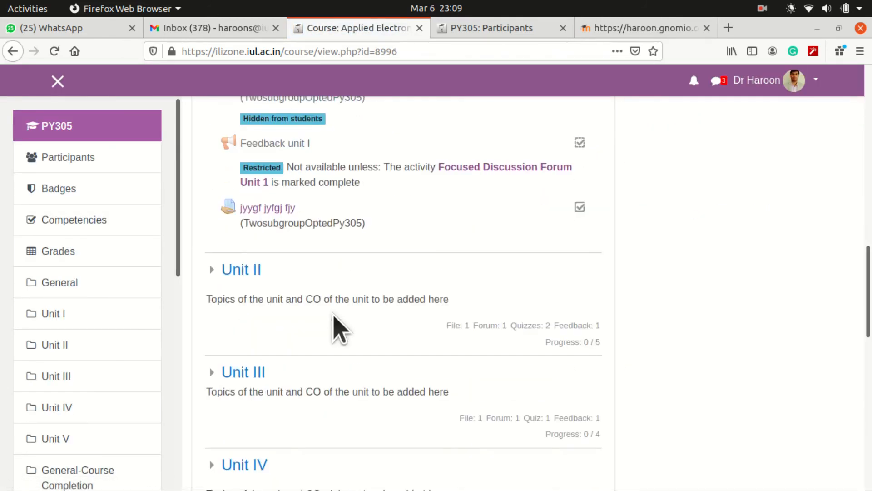
click(249, 275)
click(249, 275)
scroll(288, 179, up, 5)
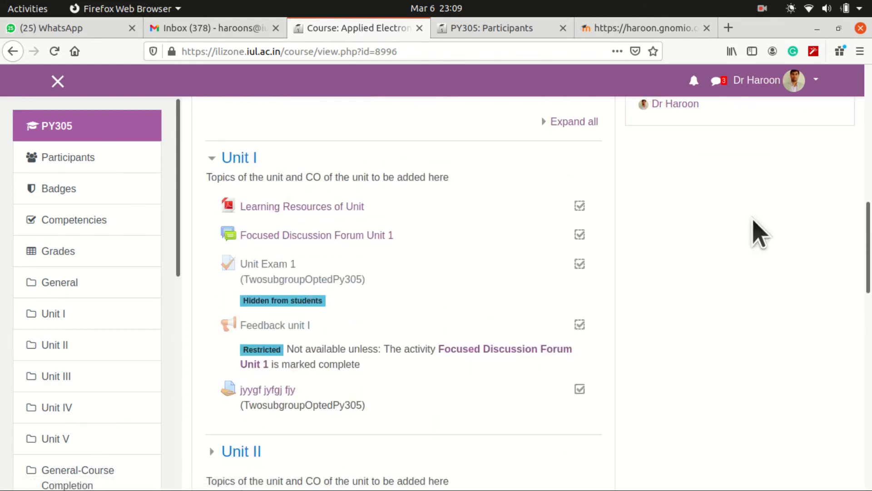
scroll(841, 171, up, 10)
click(818, 179)
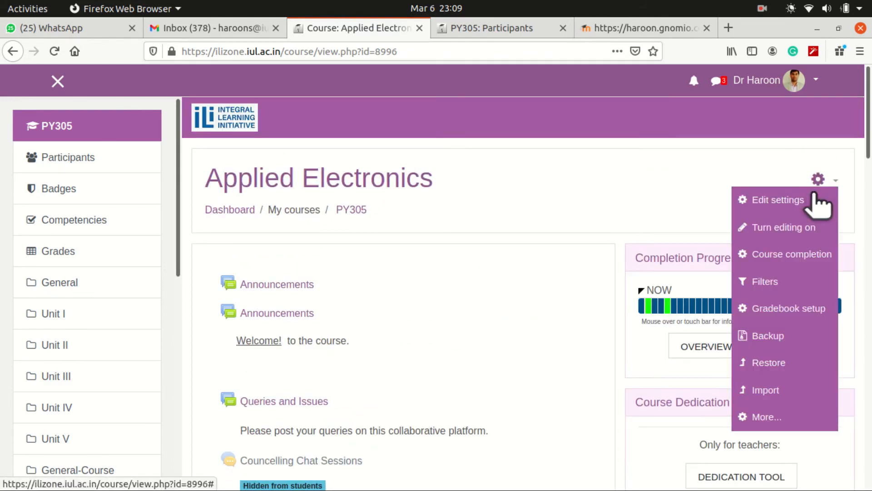
click(802, 228)
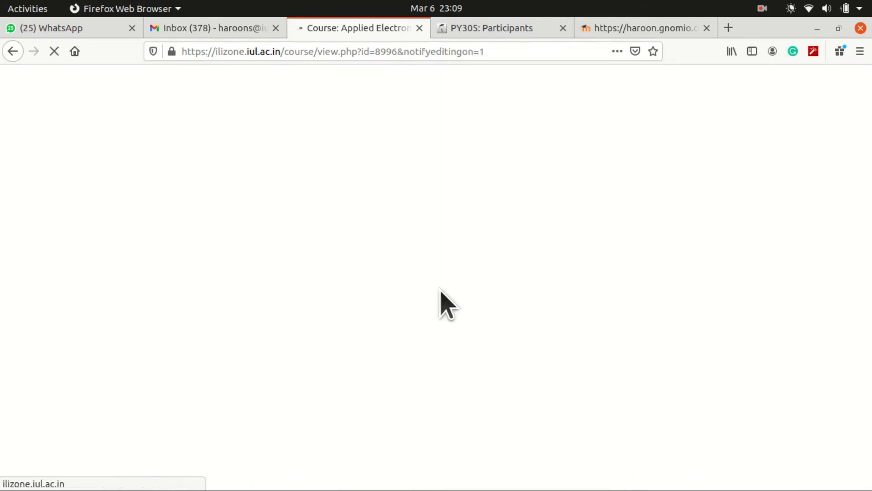
- Open the settings of the Learning Resources of Unit file in Unit I
scroll(447, 305, down, 10)
scroll(443, 302, up, 5)
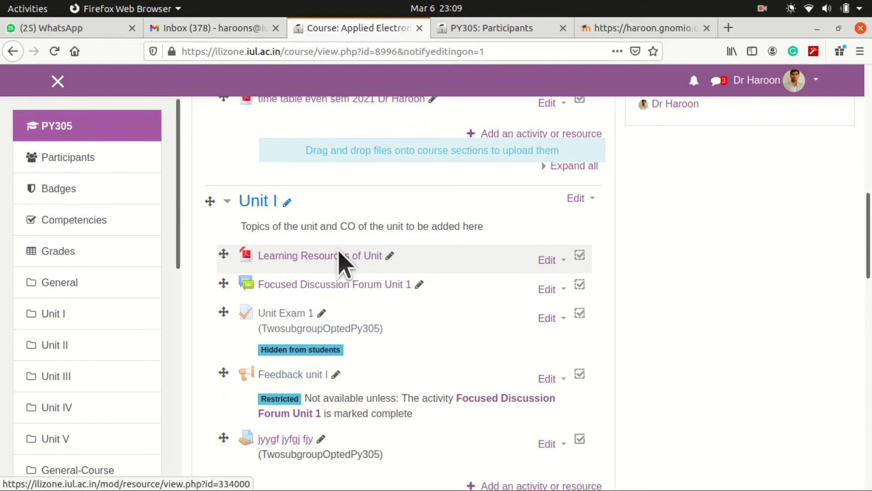
click(562, 263)
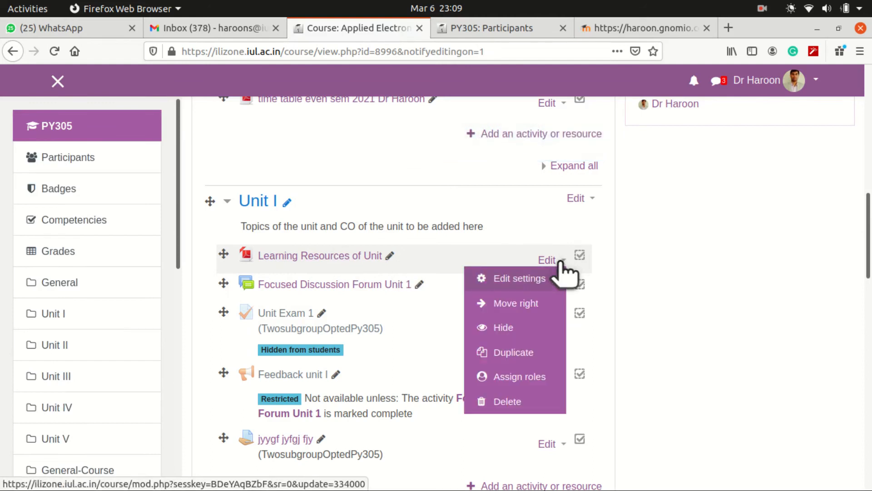
click(530, 284)
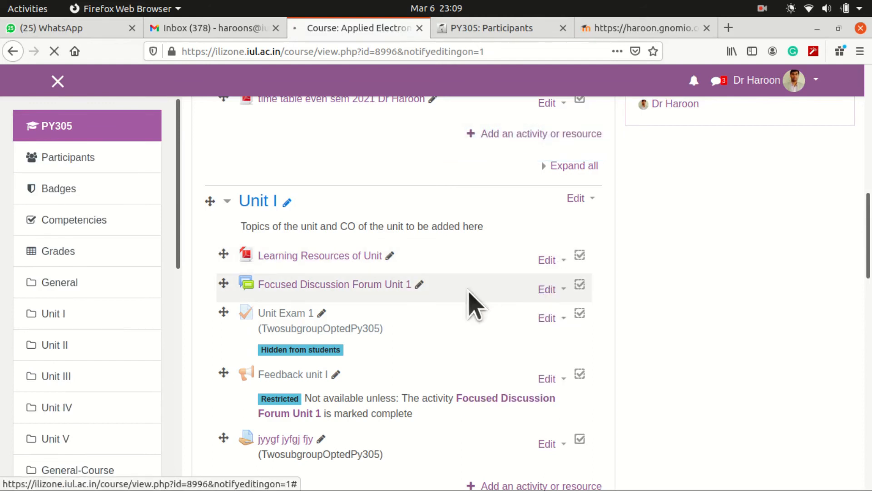
scroll(268, 331, down, 10)
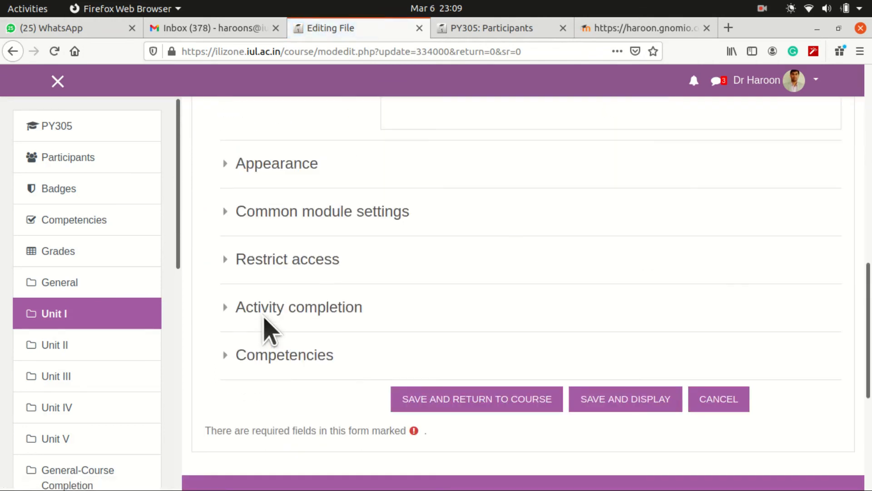
- Expand the file's common module settings and examine the availability options and ID number field
scroll(269, 331, down, 2)
click(359, 132)
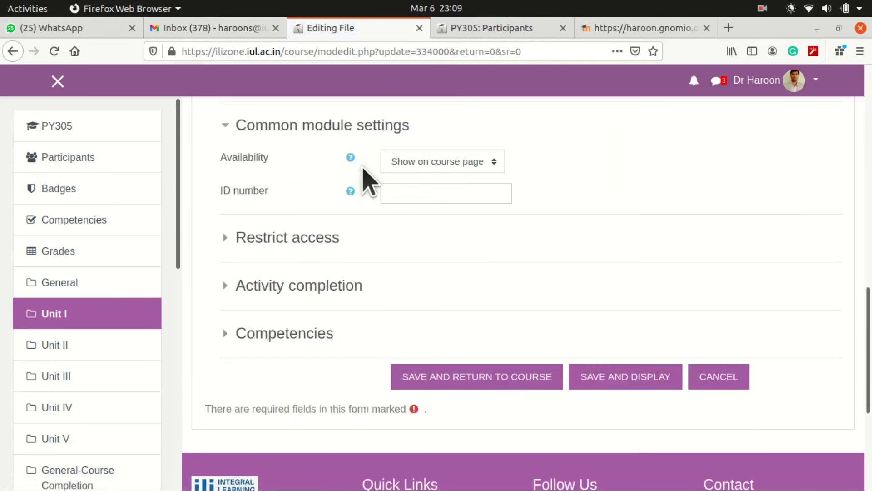
click(491, 163)
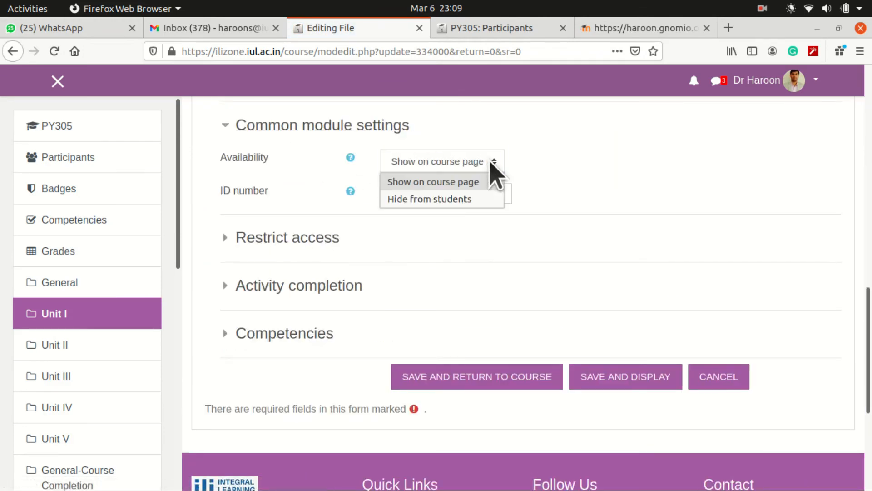
click(490, 162)
click(471, 191)
click(574, 176)
- Add a group access restriction requiring students to belong to AllStudents, and save the file settings, returning to the course
click(294, 246)
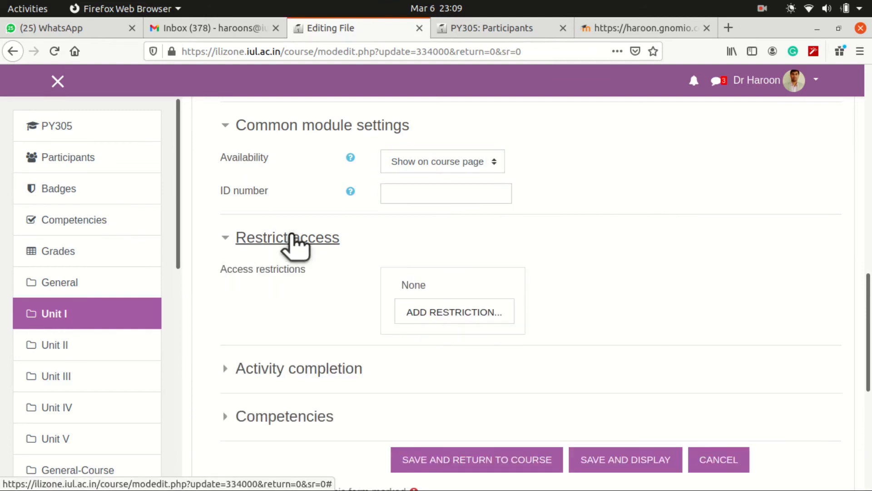
click(274, 375)
click(275, 375)
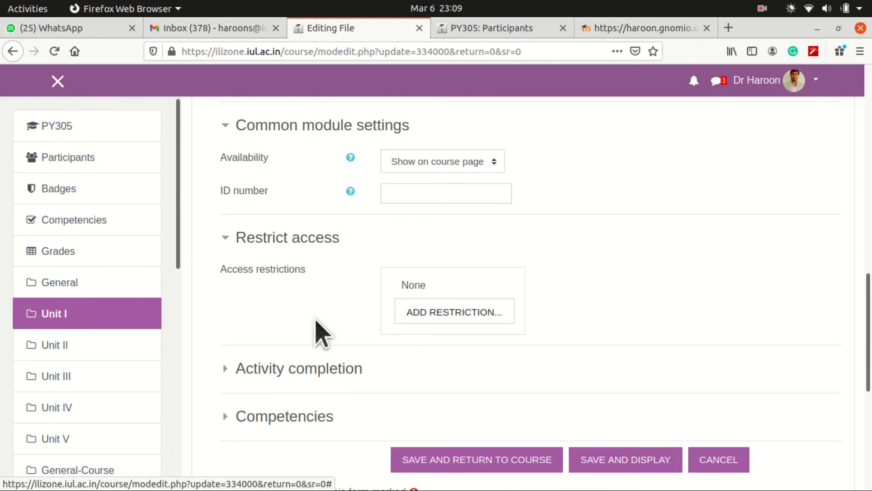
click(454, 313)
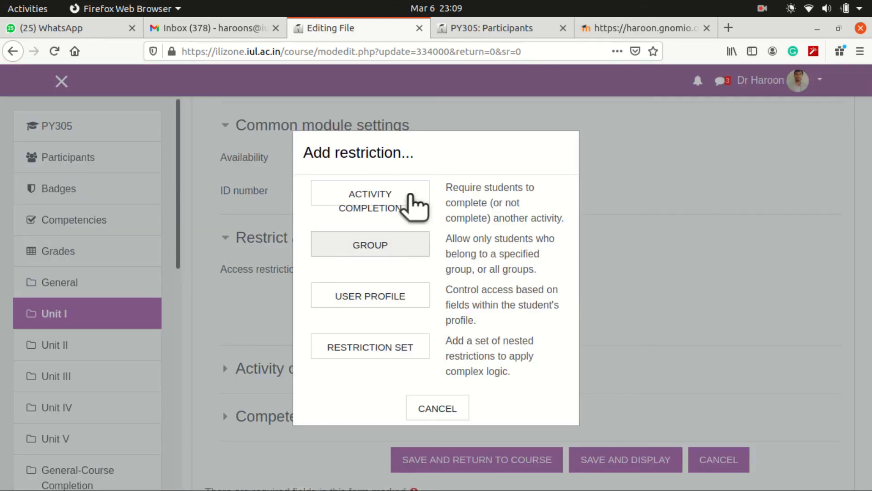
click(386, 245)
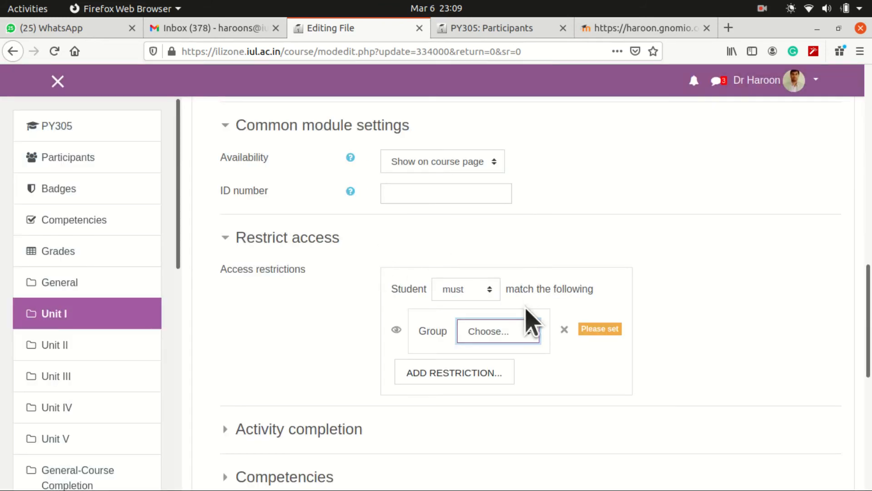
click(527, 334)
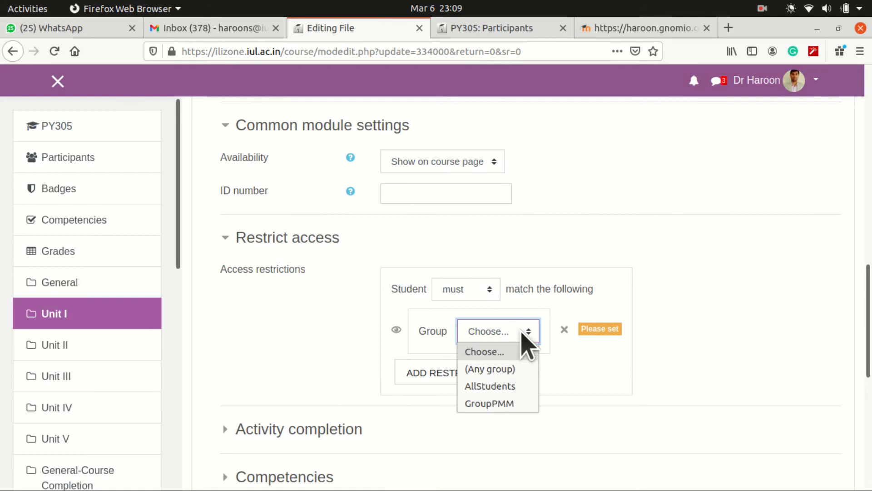
click(521, 390)
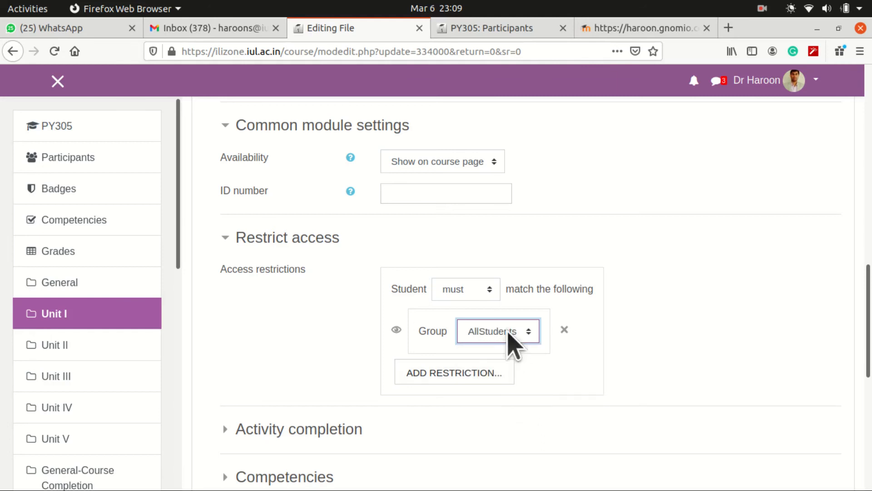
scroll(334, 341, down, 5)
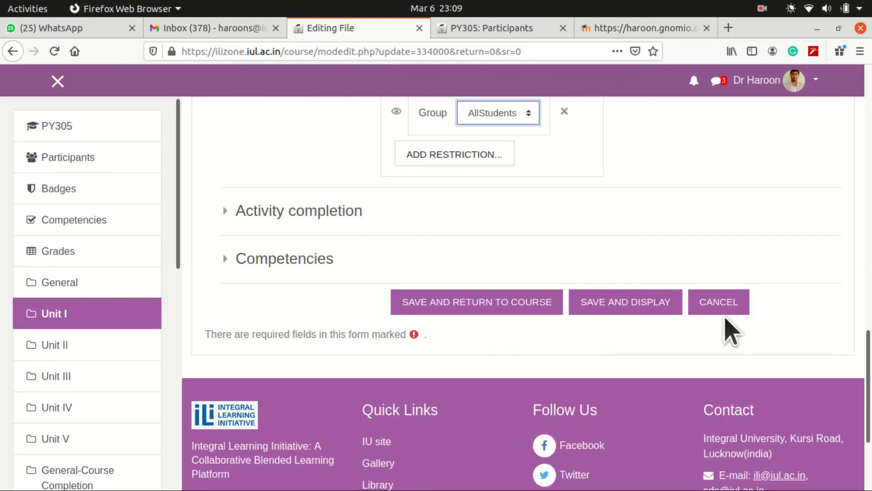
click(478, 302)
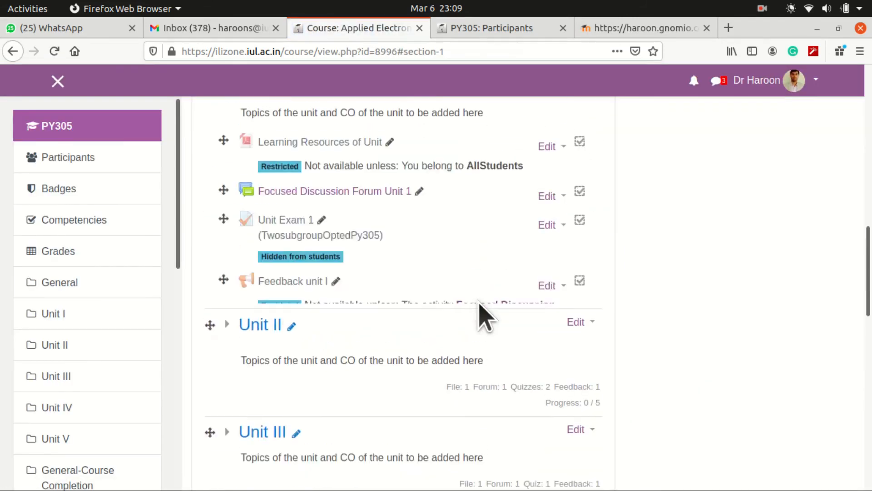
- Turn off editing for the course and check the access restriction shown under Learning Resources of Unit
scroll(740, 253, up, 10)
click(830, 182)
click(798, 228)
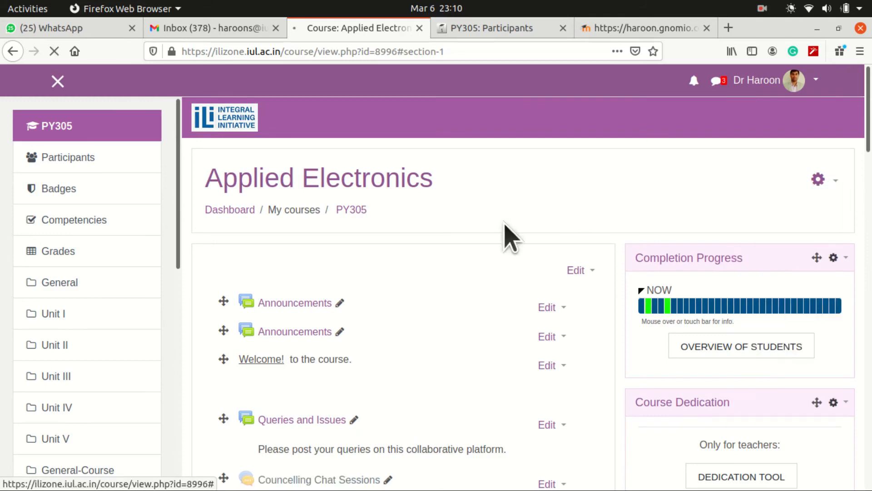
scroll(359, 267, down, 10)
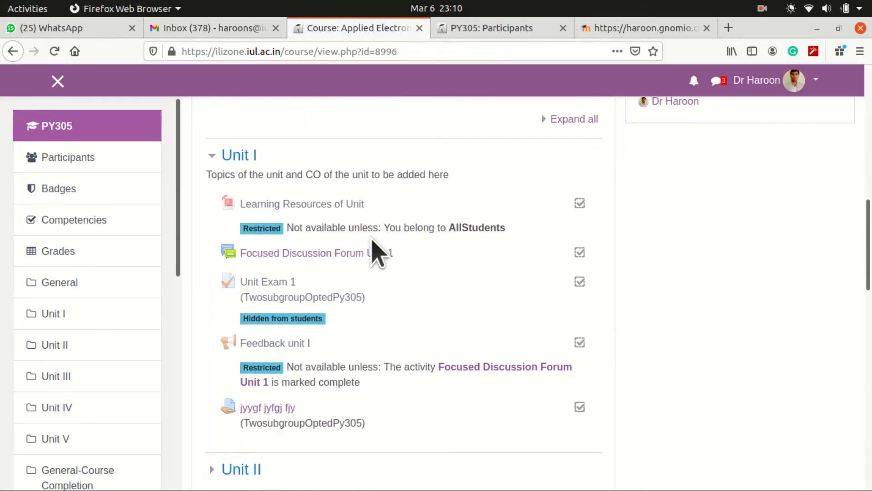
scroll(377, 253, down, 1)
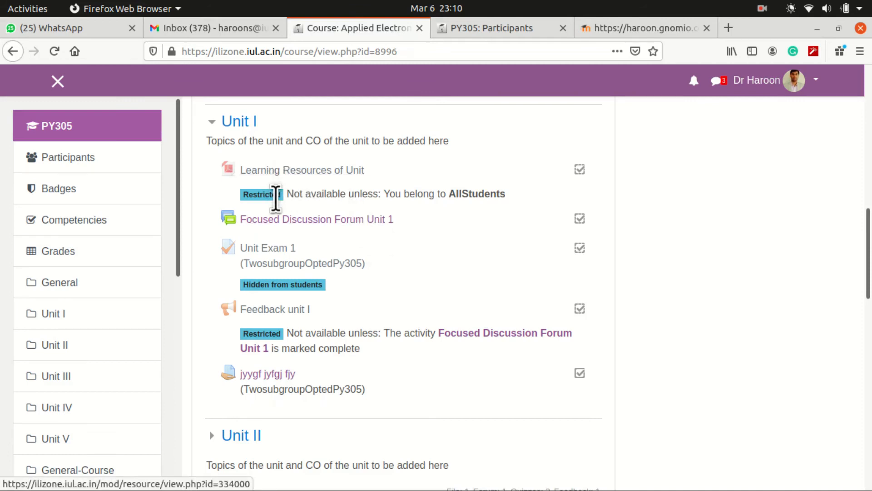
click(262, 194)
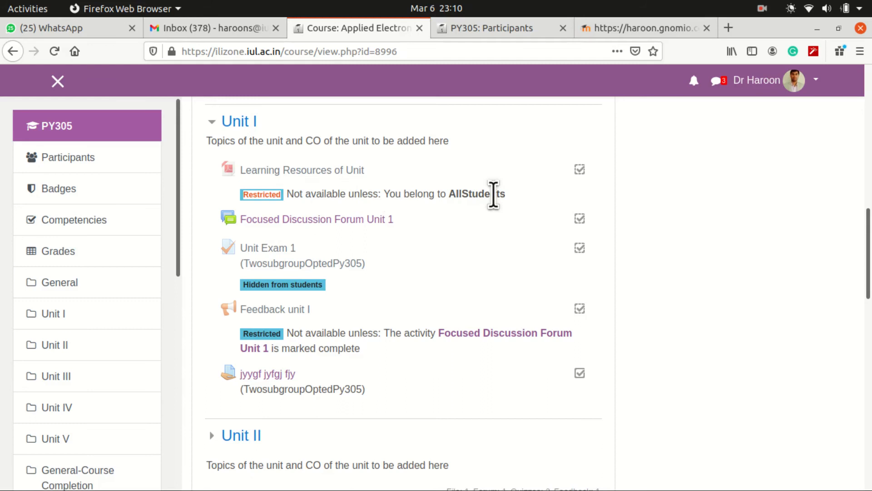
double_click(492, 193)
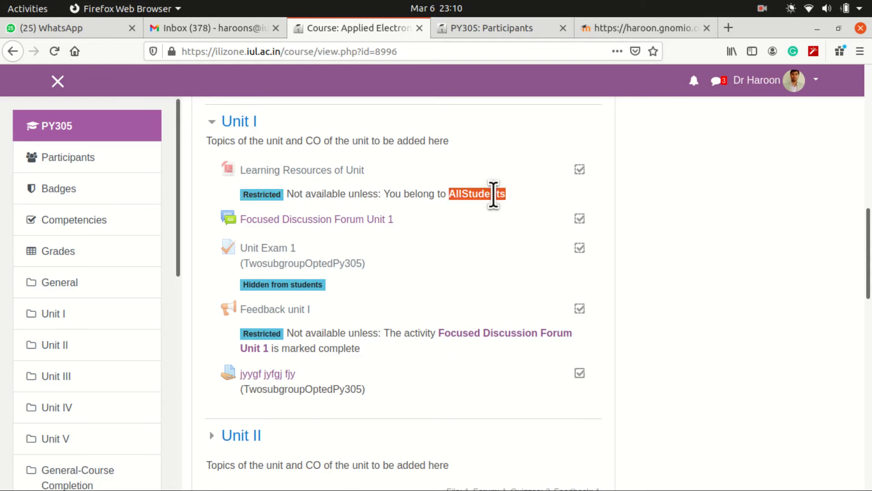
- Open the course's Groupings list through its participants' group management and check the activity count of studentsoptedPy305
scroll(495, 200, up, 10)
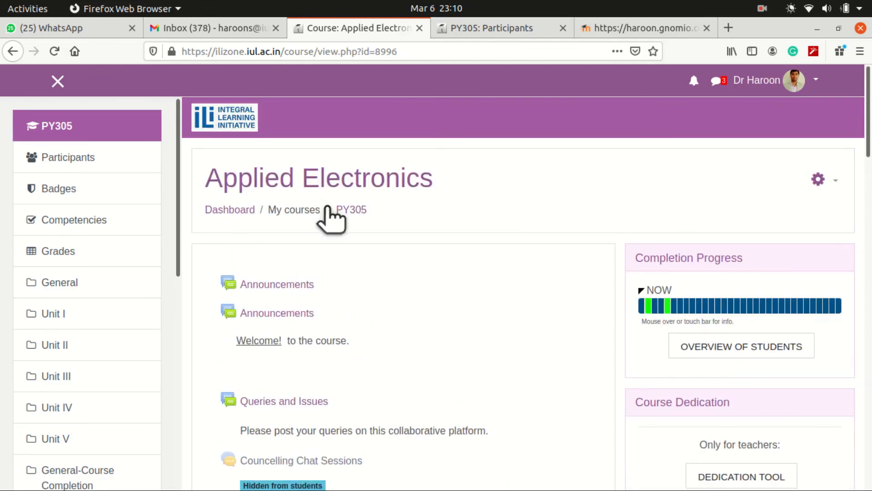
click(77, 157)
scroll(505, 231, down, 2)
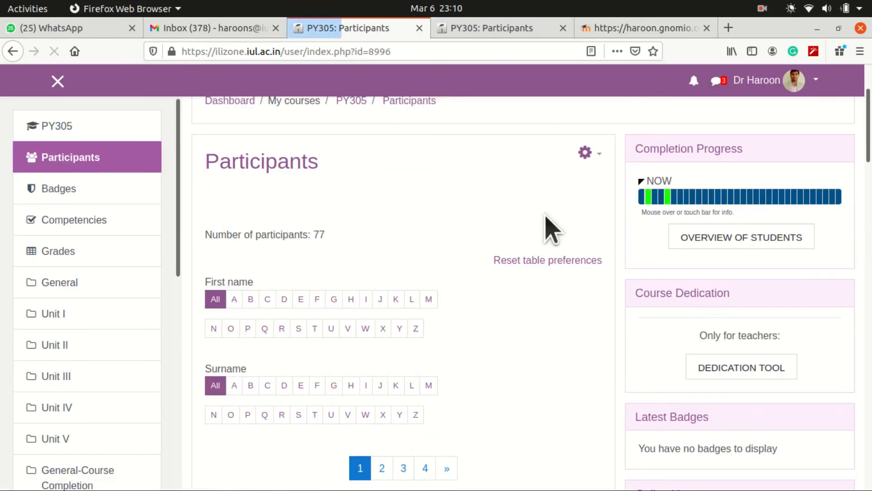
click(585, 153)
click(557, 209)
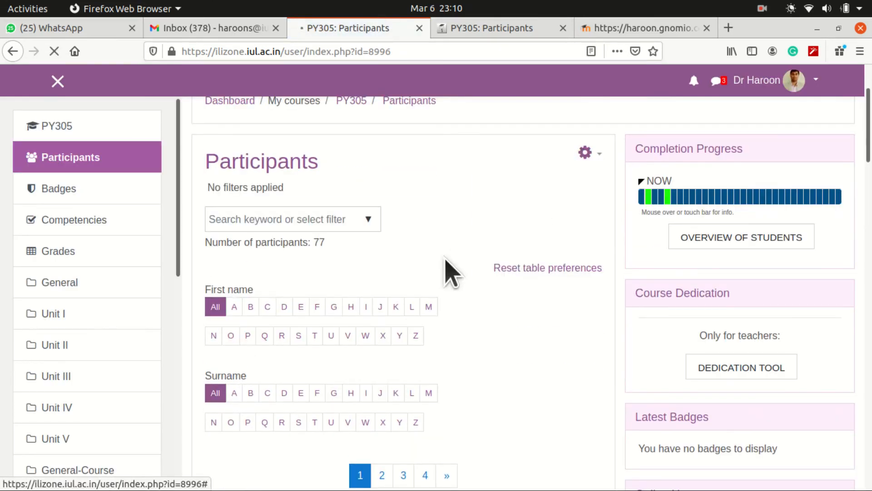
scroll(498, 288, down, 3)
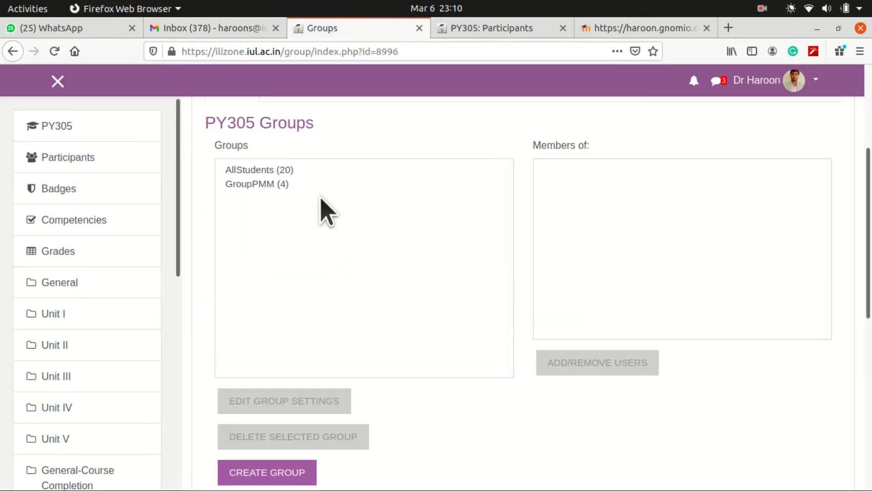
scroll(318, 218, up, 3)
click(298, 235)
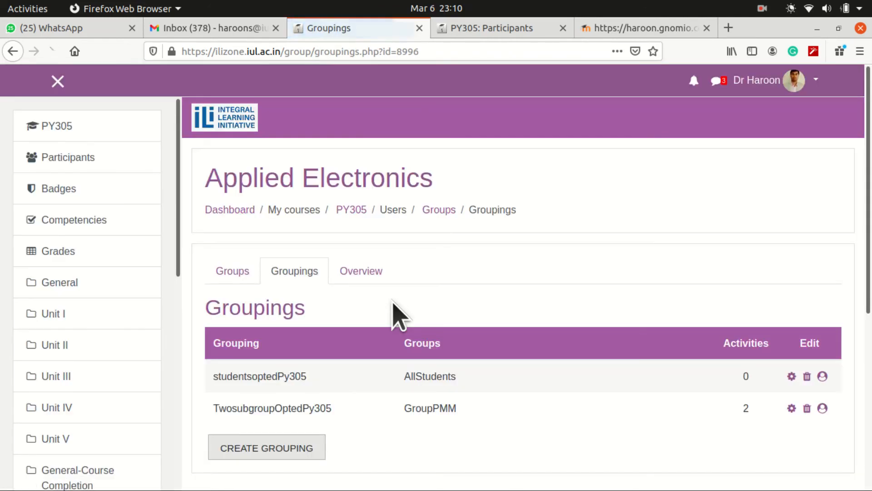
scroll(395, 314, down, 1)
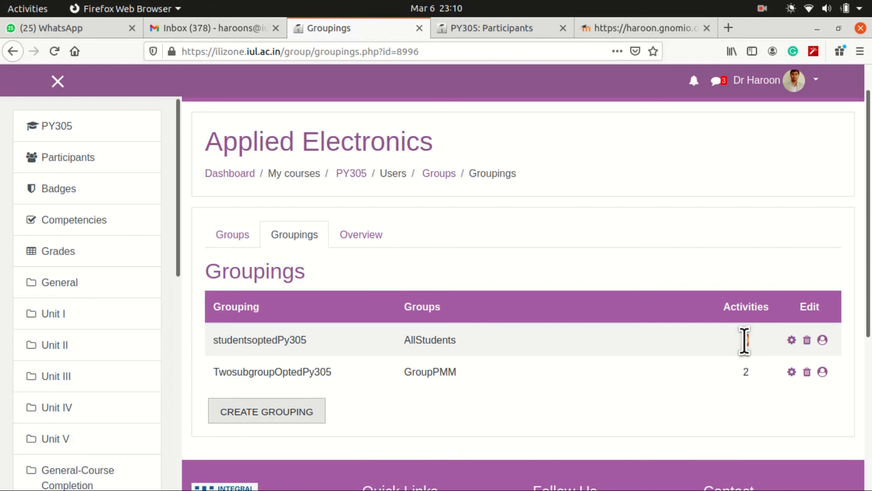
- Return to the PY305 course page and check the grouping labels on the Unit I activities, including Unit Exam 1
click(101, 143)
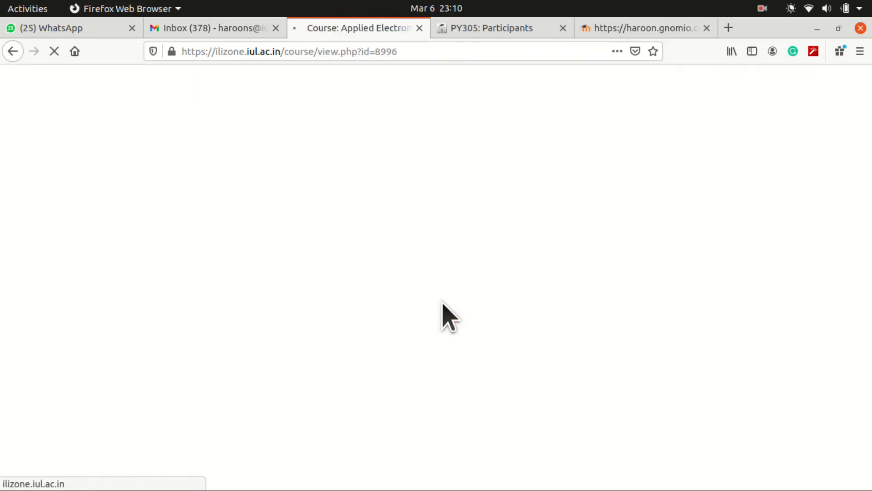
scroll(447, 299, down, 8)
scroll(448, 299, down, 2)
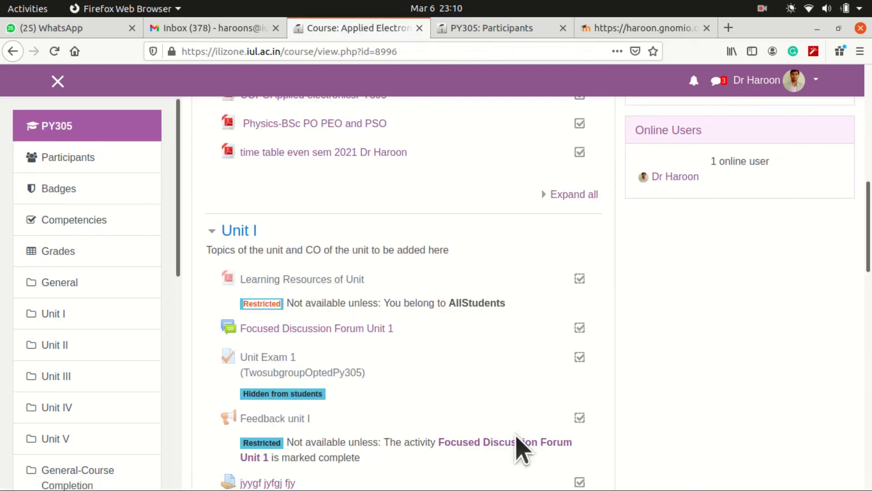
scroll(477, 409, down, 3)
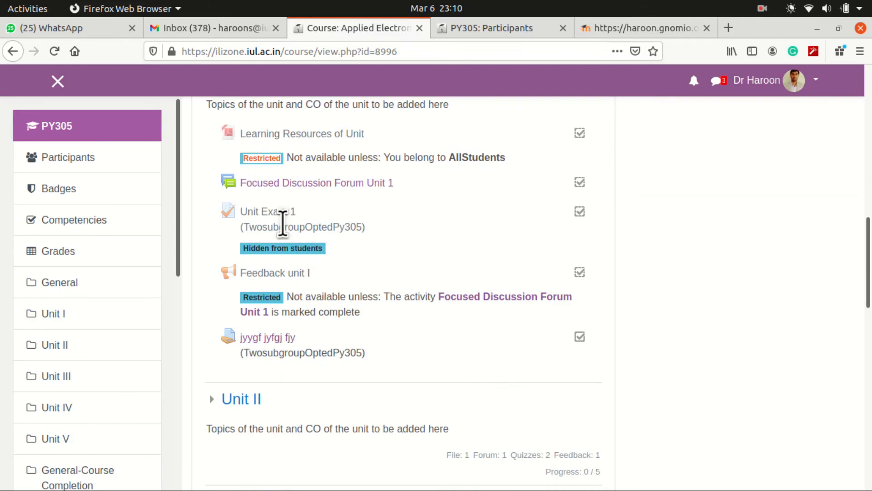
drag(338, 227, 361, 226)
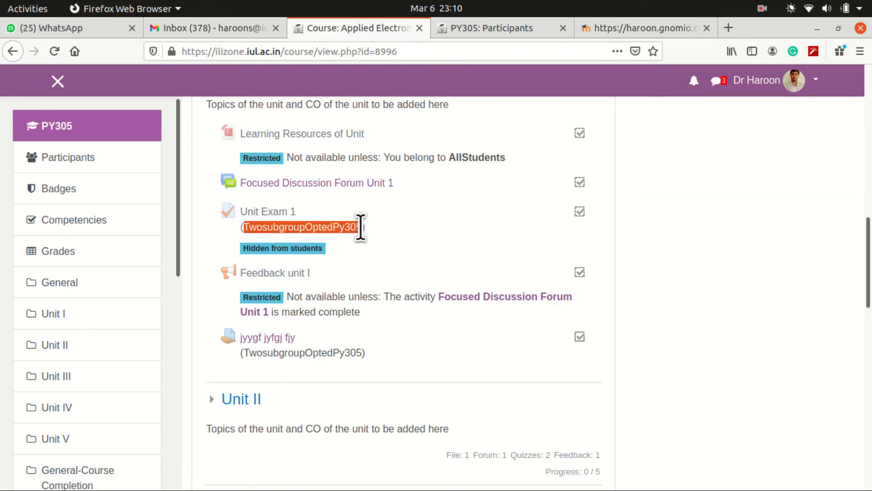
click(441, 344)
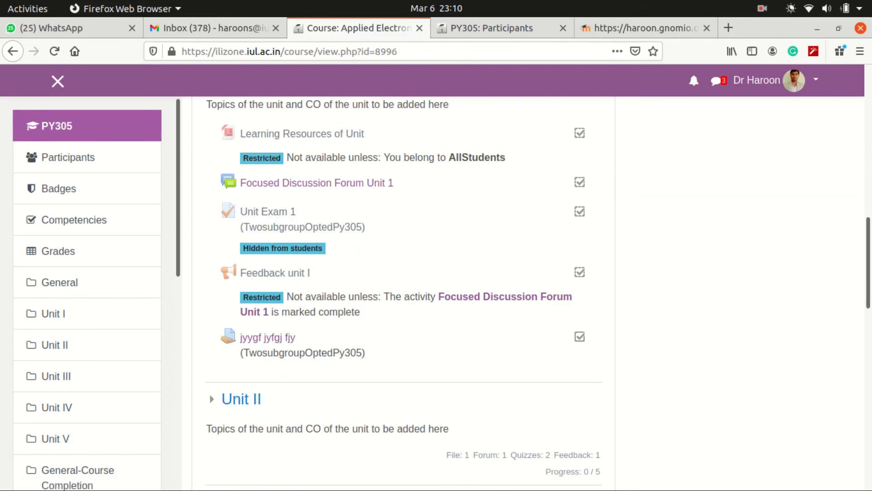
- Turn on editing for the Applied Electronics course and go to the end of its General section
scroll(522, 291, up, 10)
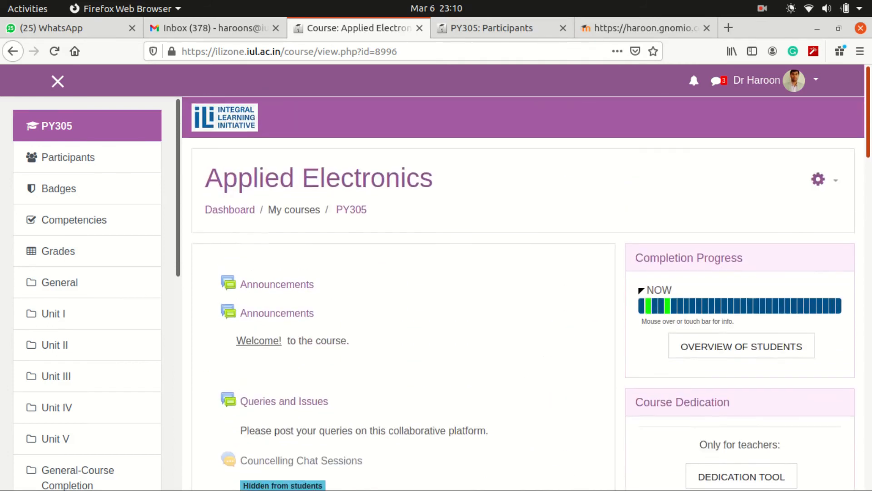
click(820, 180)
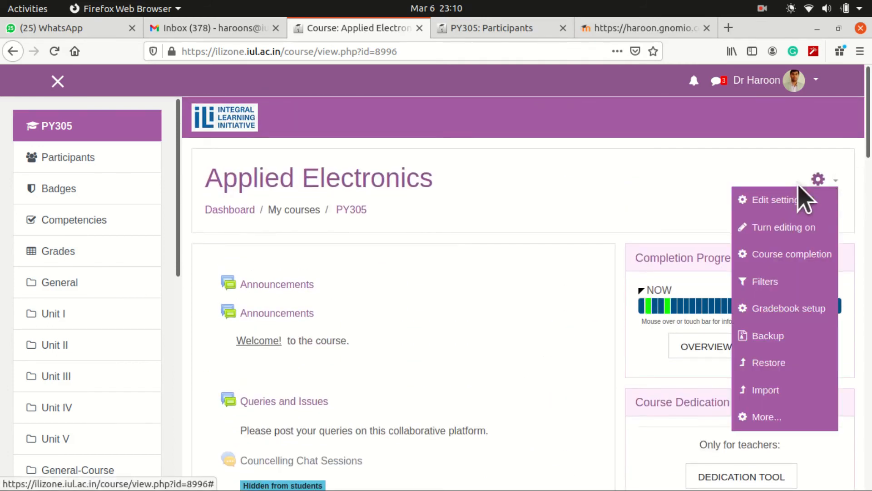
click(768, 227)
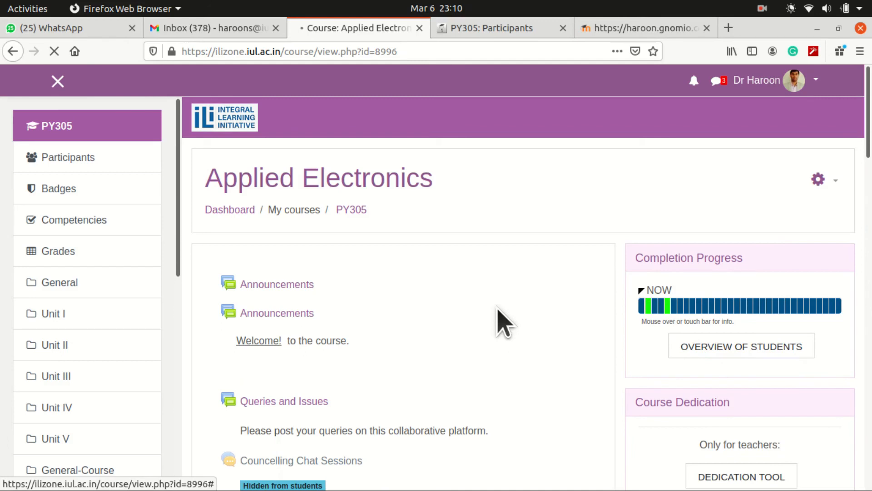
scroll(497, 309, down, 8)
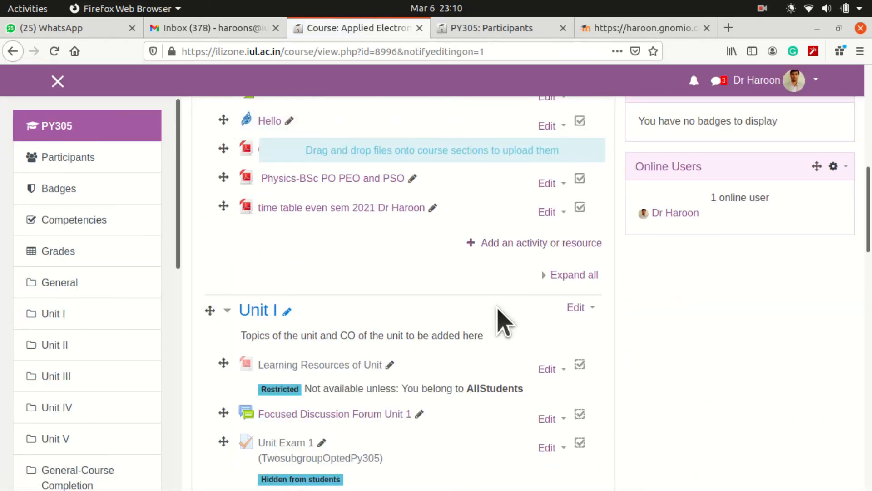
- Start adding a Folder resource to the General section and name it "new fiolder"
click(552, 244)
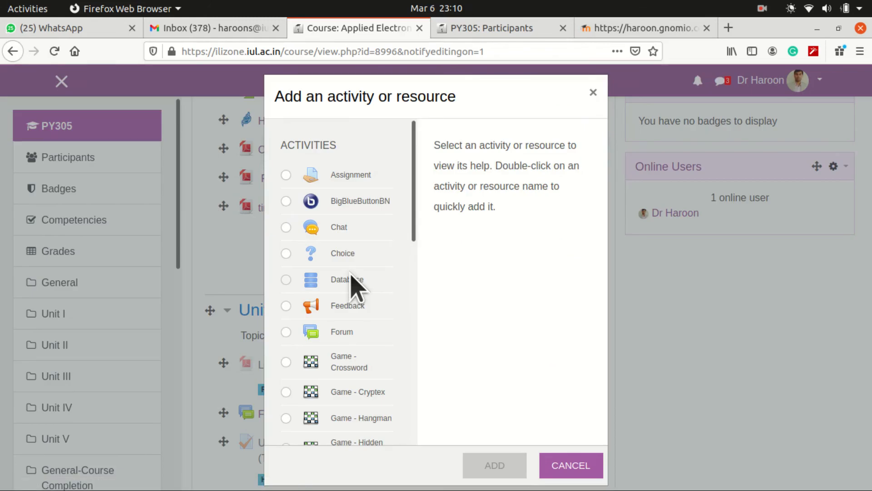
scroll(352, 278, down, 3)
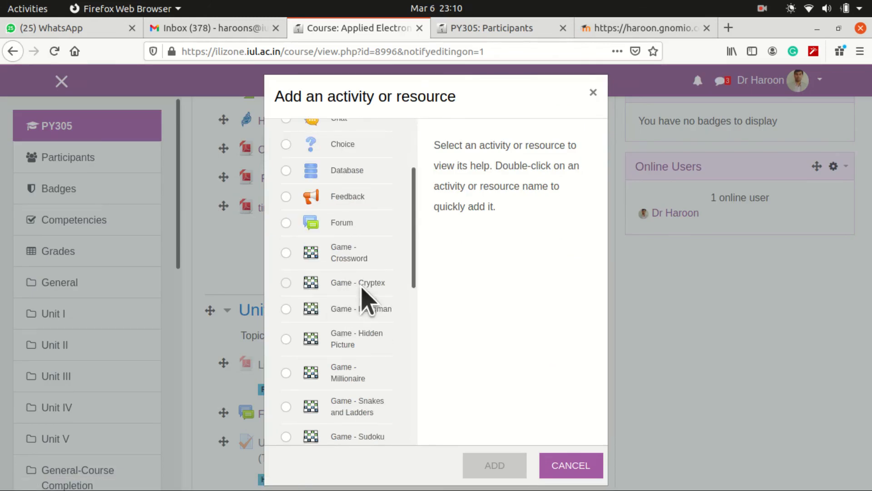
scroll(331, 327, down, 5)
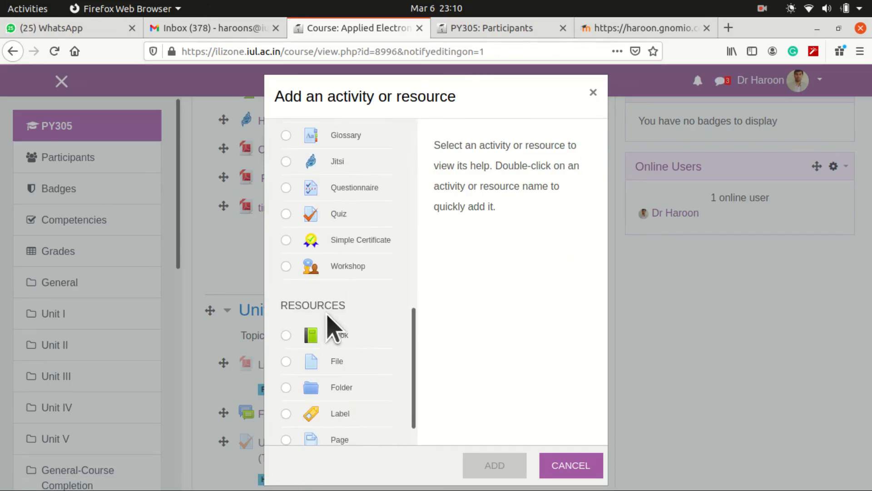
scroll(335, 347, down, 1)
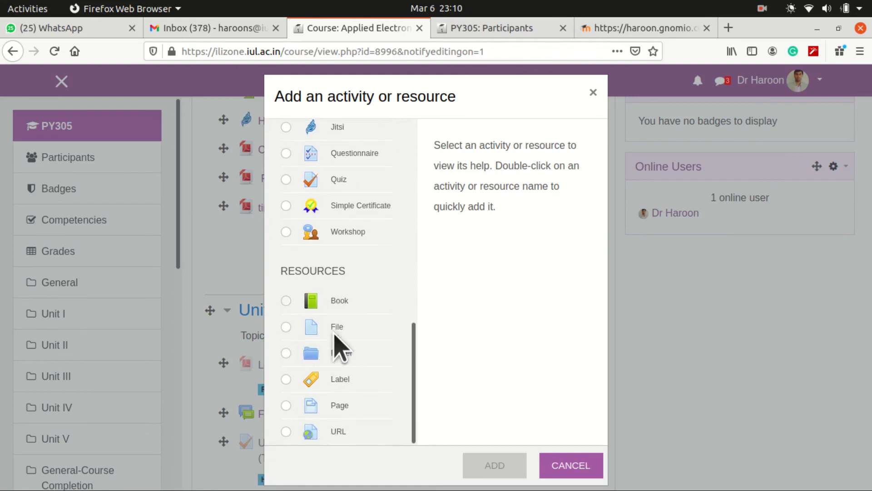
click(330, 357)
click(476, 461)
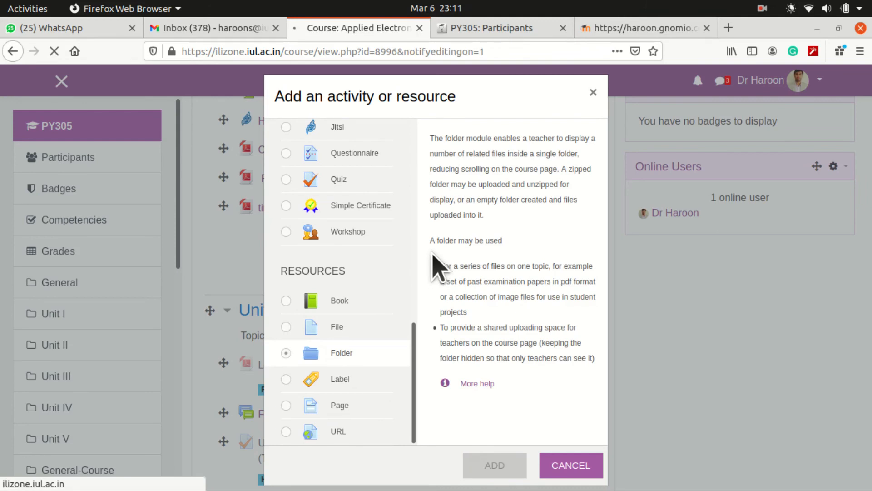
scroll(432, 259, down, 4)
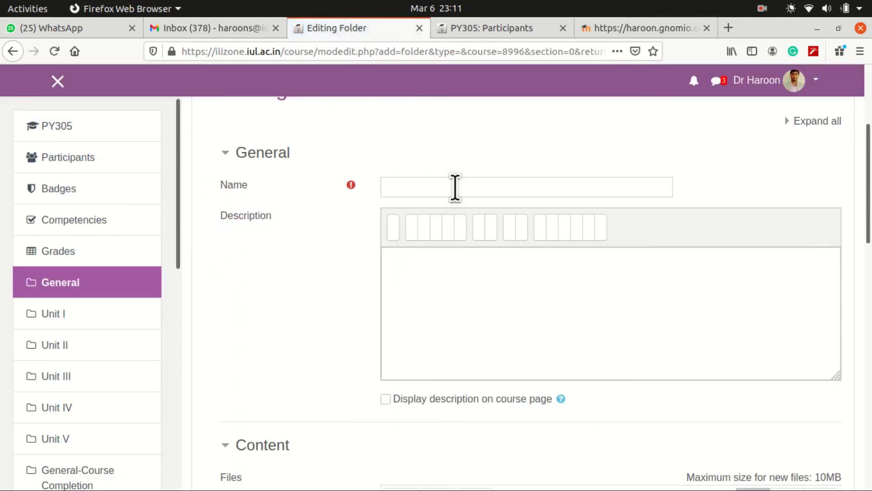
click(454, 187)
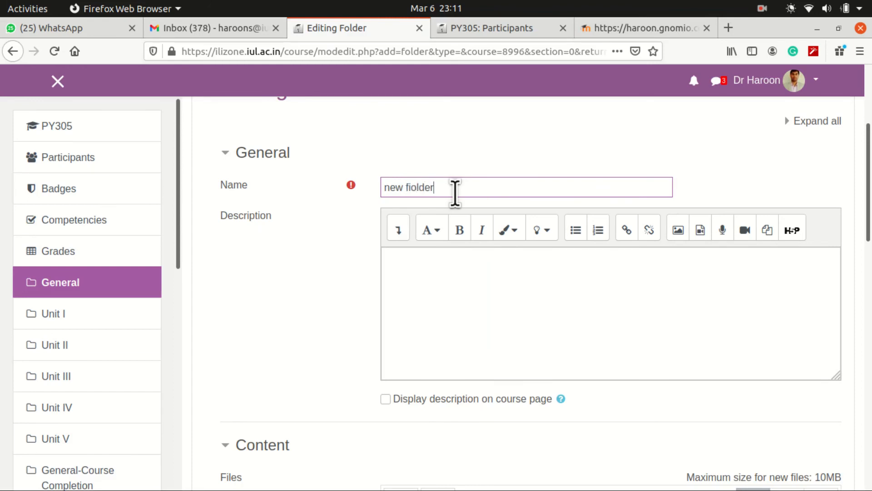
- Examine the folder's common module settings, availability choices and access restrictions for any group or grouping options
scroll(377, 262, down, 12)
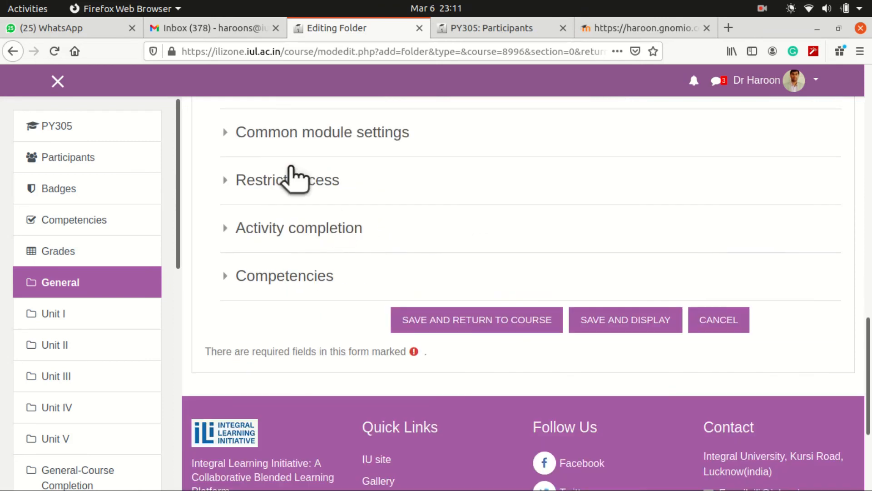
click(330, 134)
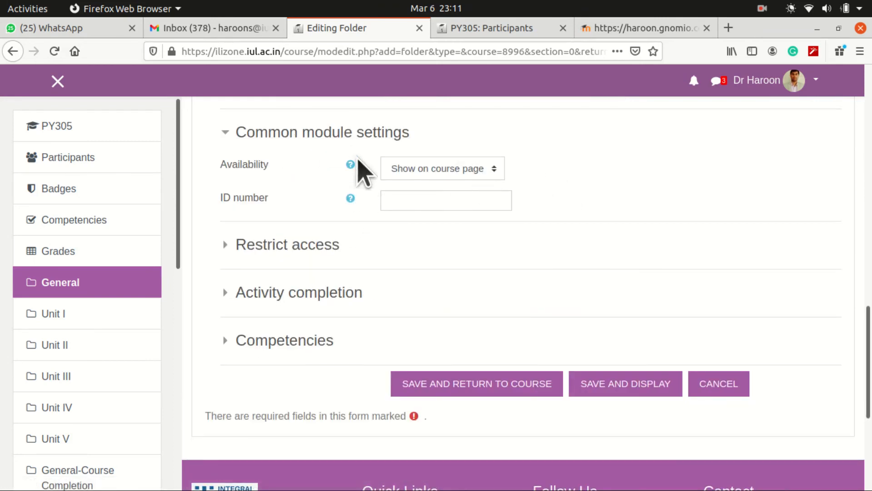
click(480, 168)
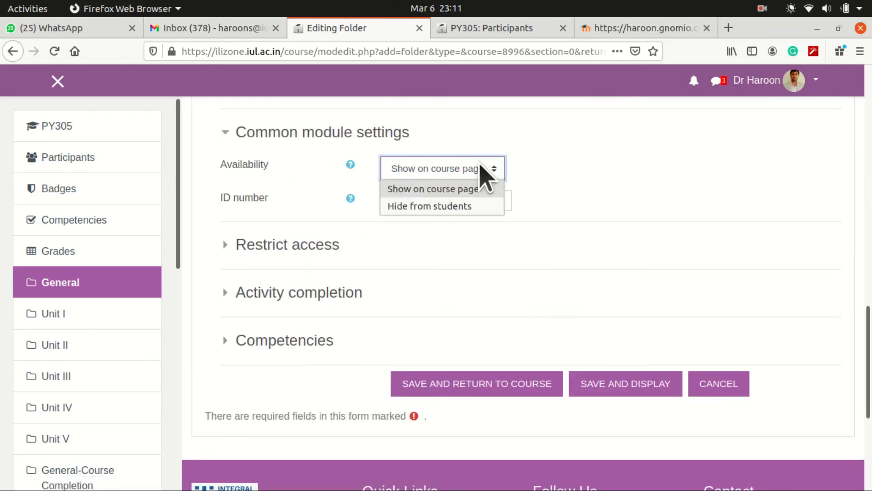
click(480, 167)
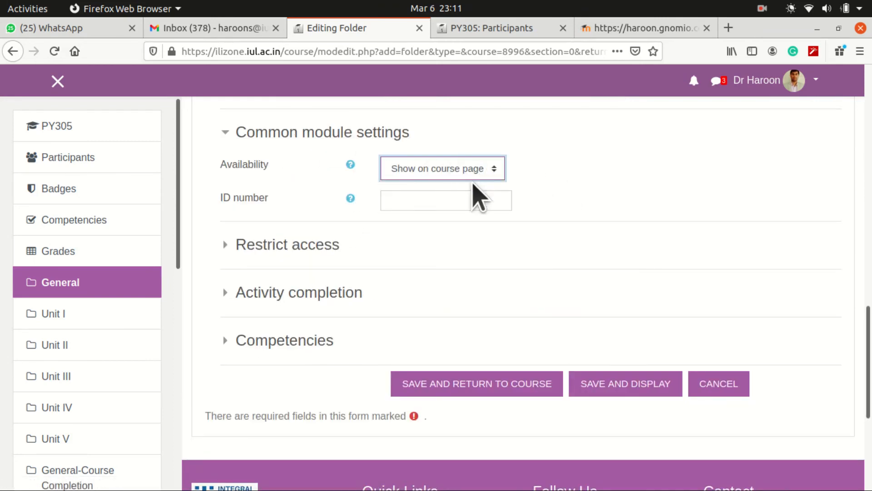
click(288, 298)
click(285, 293)
click(293, 244)
click(298, 241)
click(298, 246)
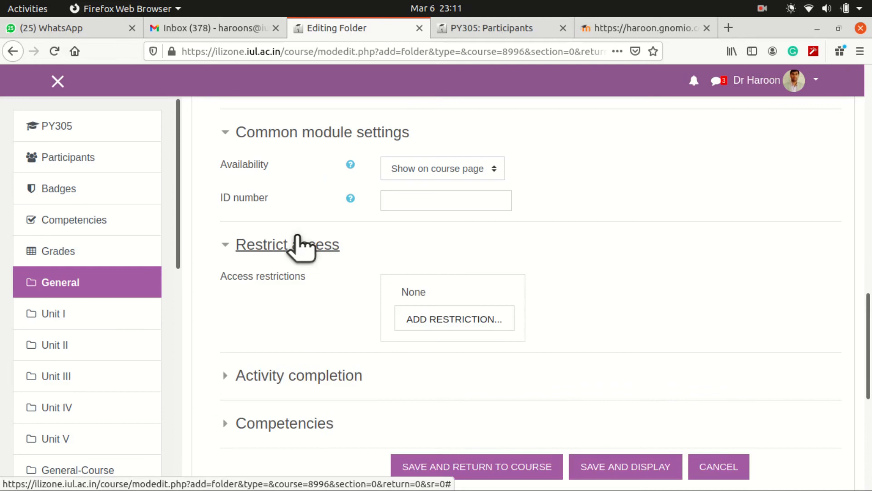
- Review the folder's activity completion and competencies settings, and cancel the new folder, returning to the course
click(298, 375)
scroll(298, 382, down, 3)
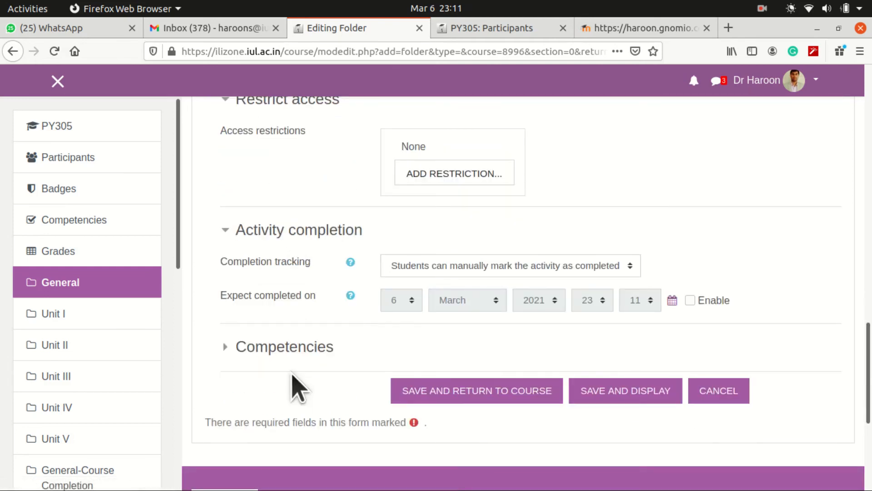
click(318, 346)
scroll(311, 350, down, 3)
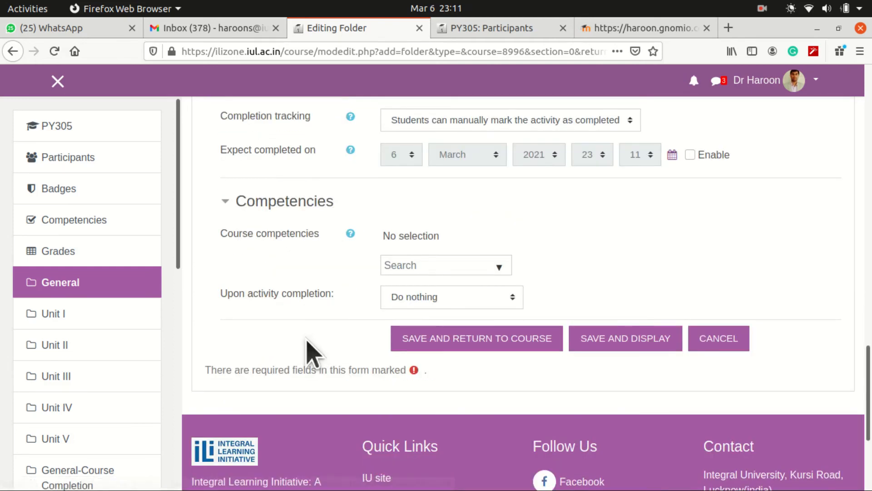
scroll(307, 345, up, 3)
scroll(311, 311, up, 1)
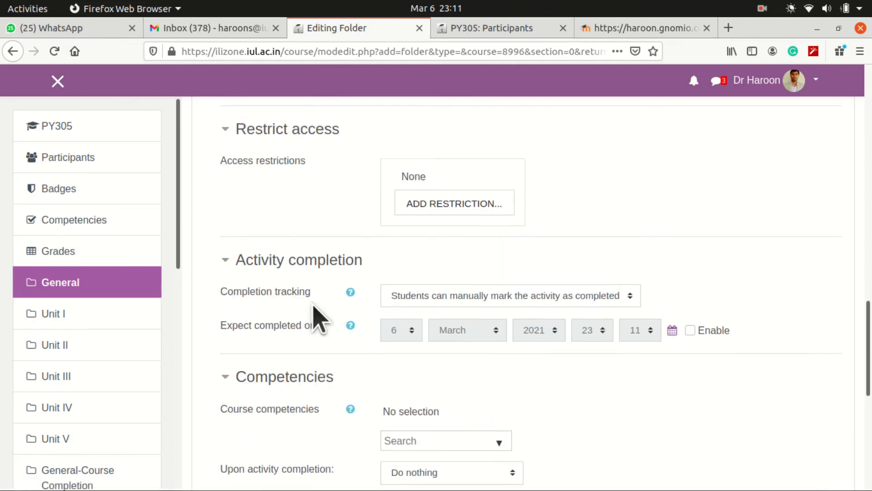
scroll(315, 316, up, 4)
scroll(563, 322, down, 9)
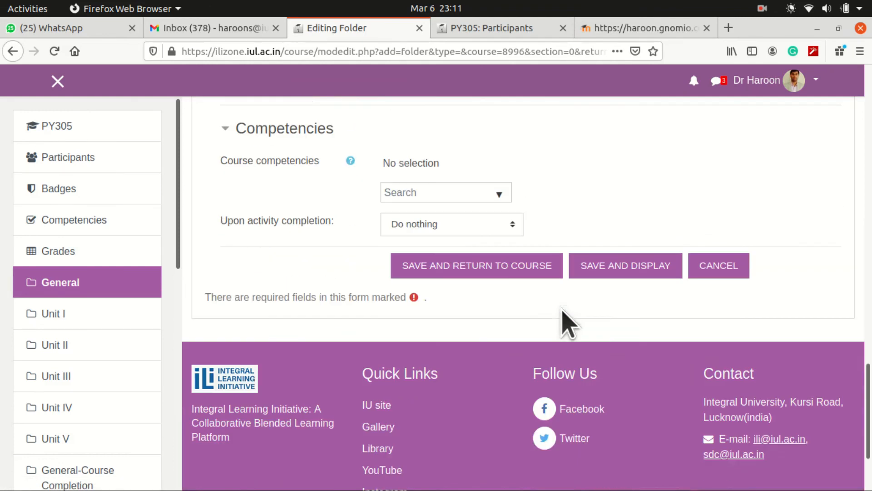
click(734, 267)
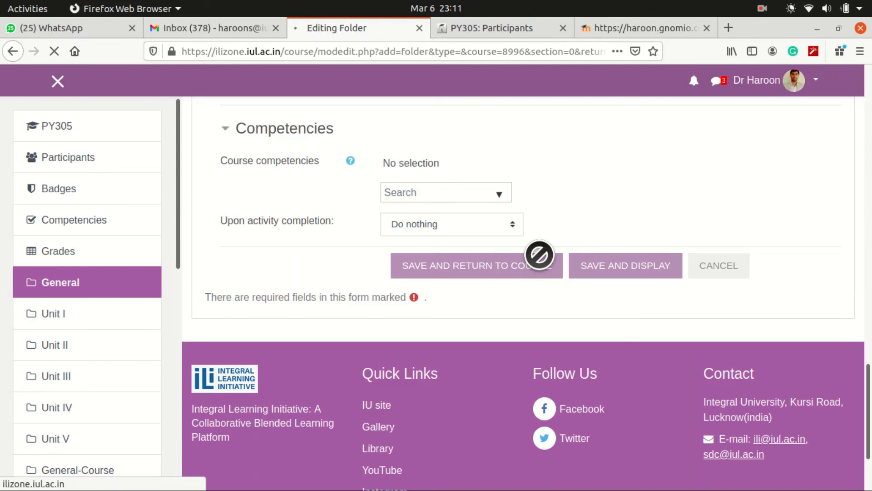
- Start adding a Quiz activity to the course's General section
scroll(540, 267, down, 10)
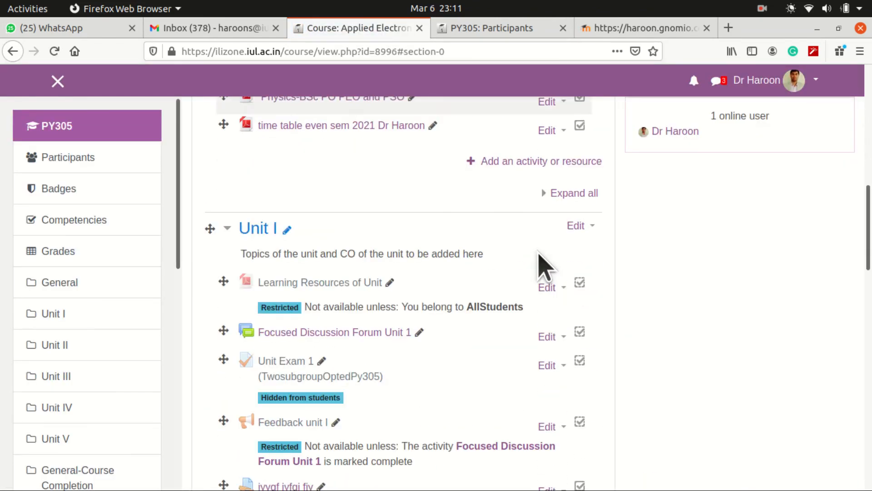
scroll(541, 250, up, 3)
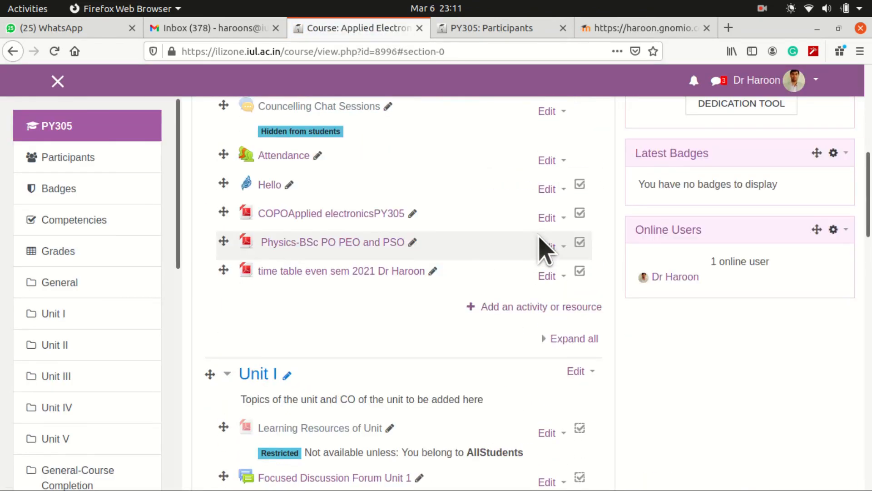
click(536, 309)
scroll(361, 278, down, 8)
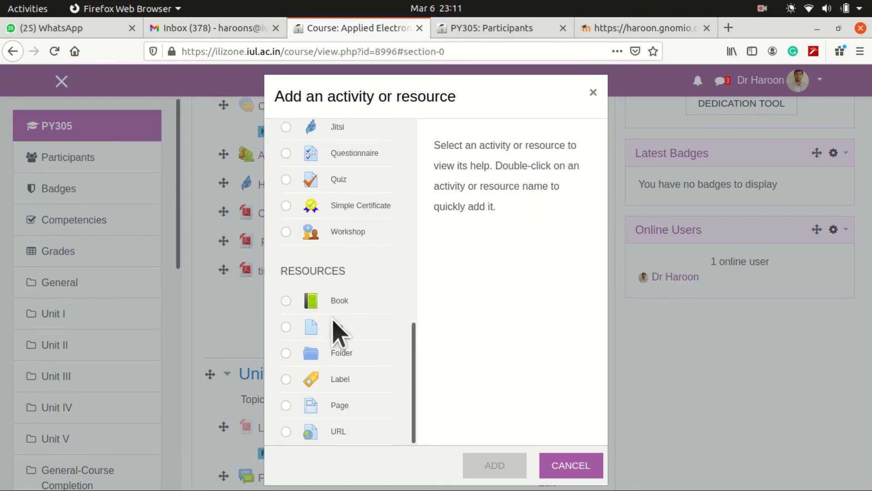
scroll(323, 276, up, 4)
scroll(322, 291, down, 3)
click(341, 218)
click(489, 464)
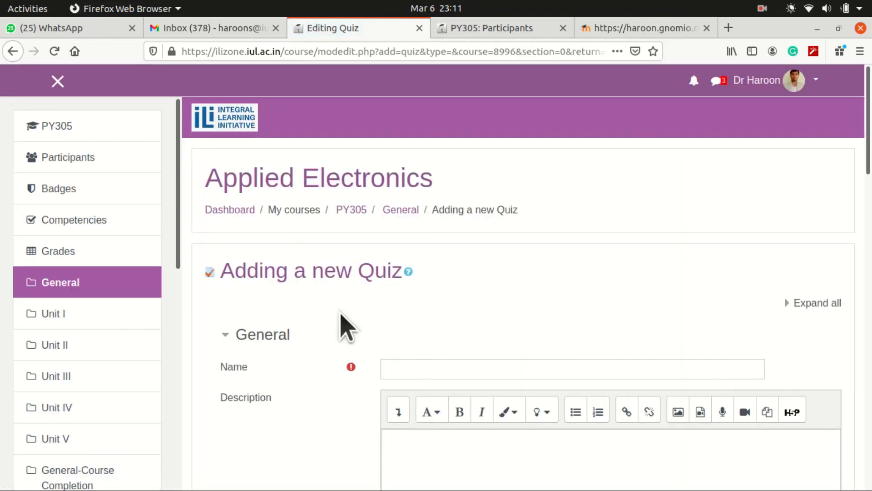
- Set the new quiz's grouping to studentsoptedPy305 in its common module settings
scroll(343, 320, down, 15)
click(351, 294)
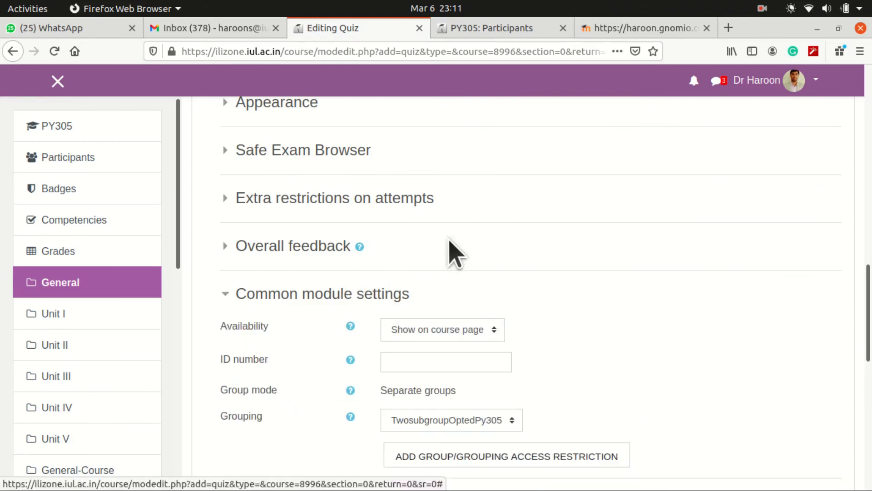
scroll(454, 252, down, 3)
click(507, 276)
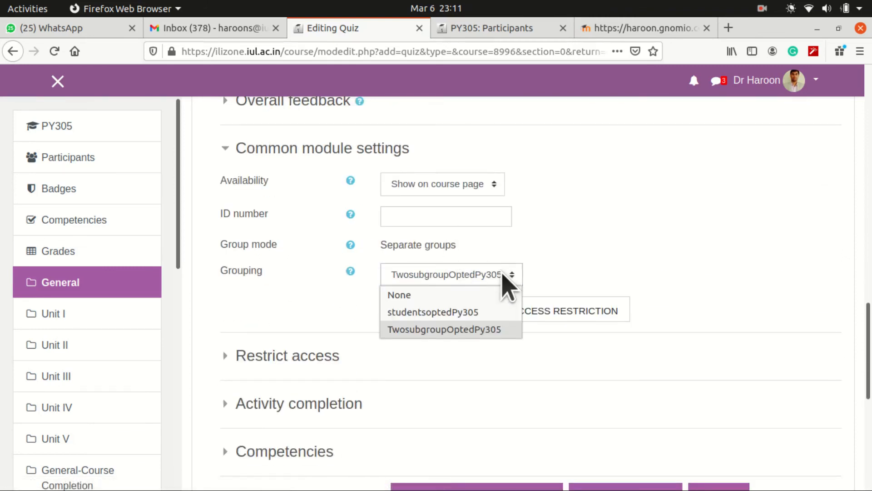
click(485, 315)
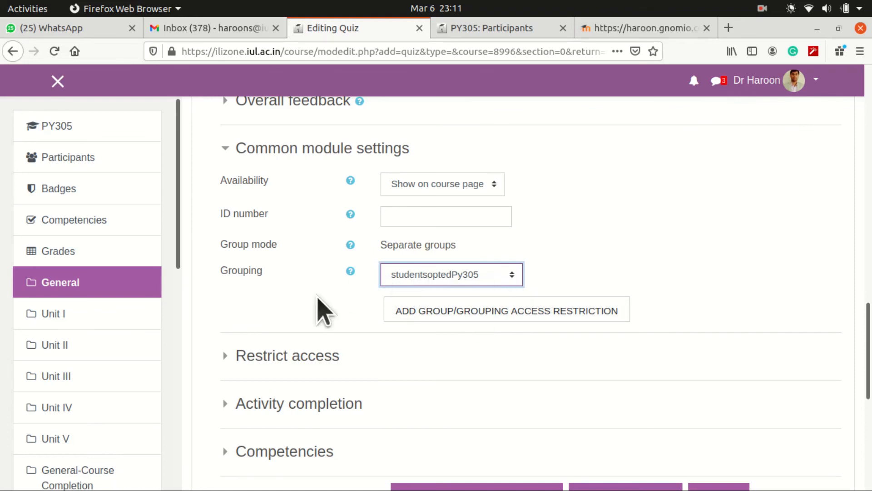
- Name the quiz "newquiz" and save it, returning to the course
scroll(519, 311, down, 5)
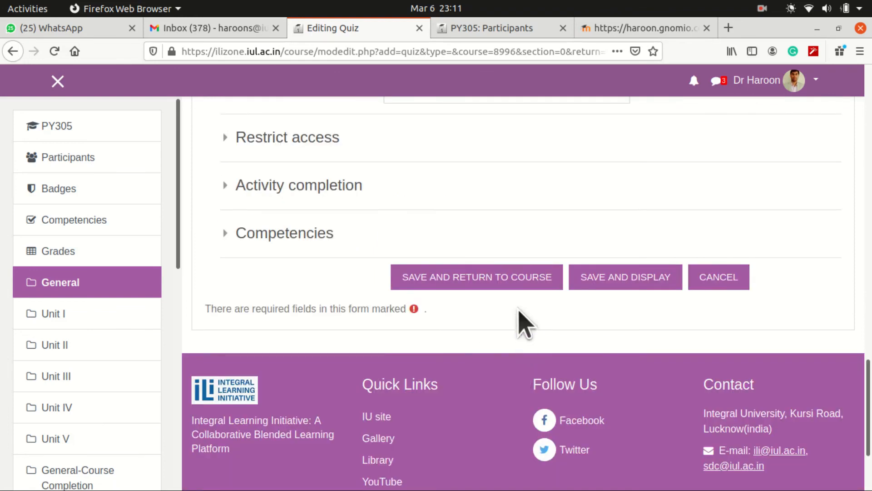
click(499, 280)
click(451, 369)
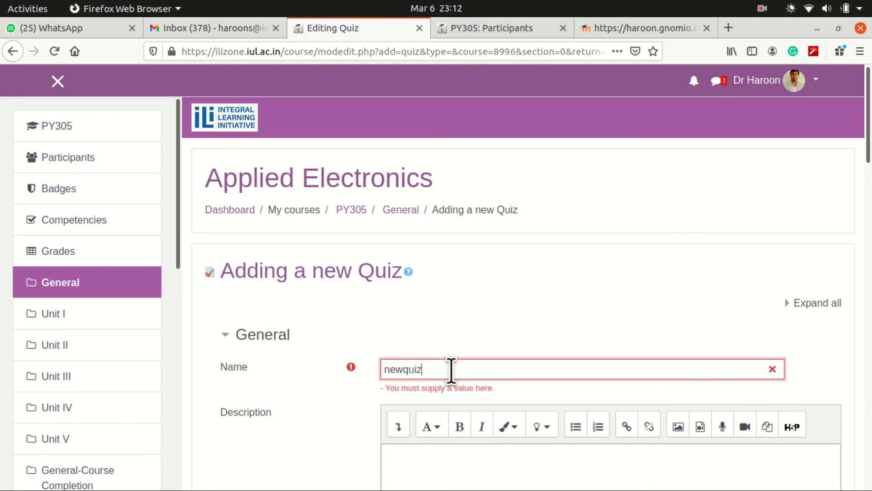
drag(868, 96, 868, 420)
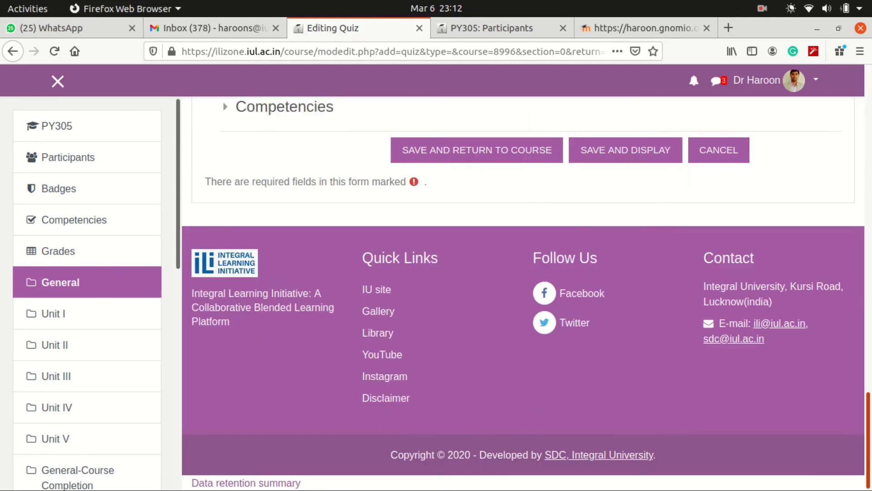
click(402, 153)
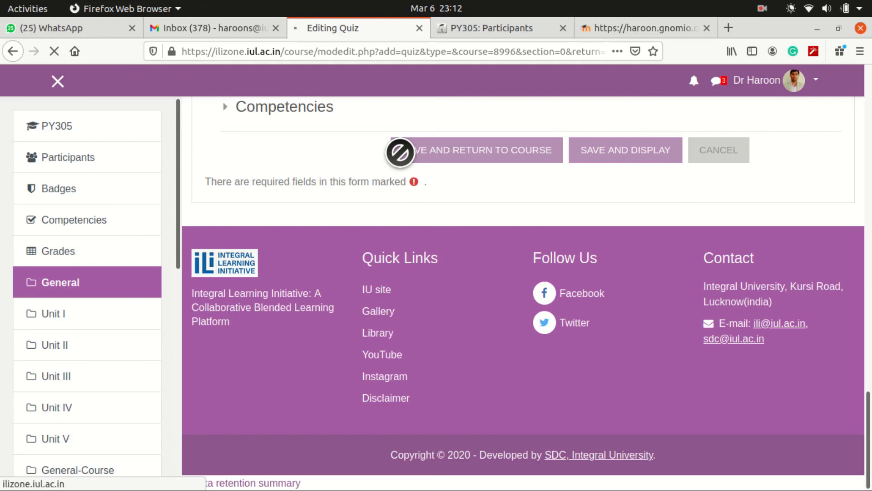
- Turn off editing for the course and check the grouping labels on the course page's activities
scroll(454, 225, down, 10)
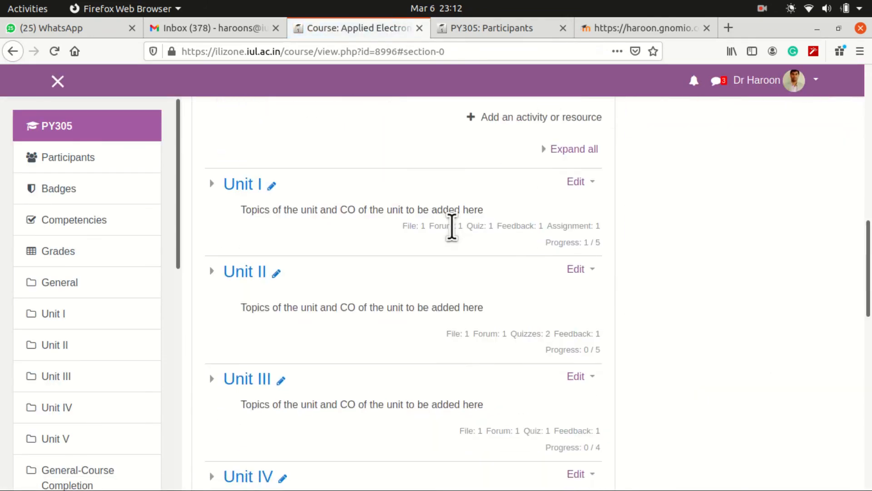
scroll(452, 226, up, 7)
scroll(768, 270, up, 4)
click(819, 180)
click(795, 247)
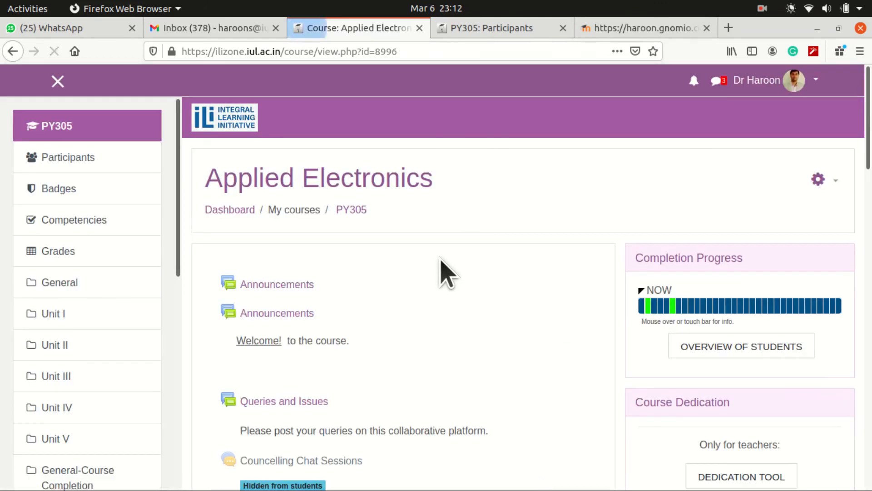
scroll(439, 257, down, 5)
scroll(444, 271, down, 8)
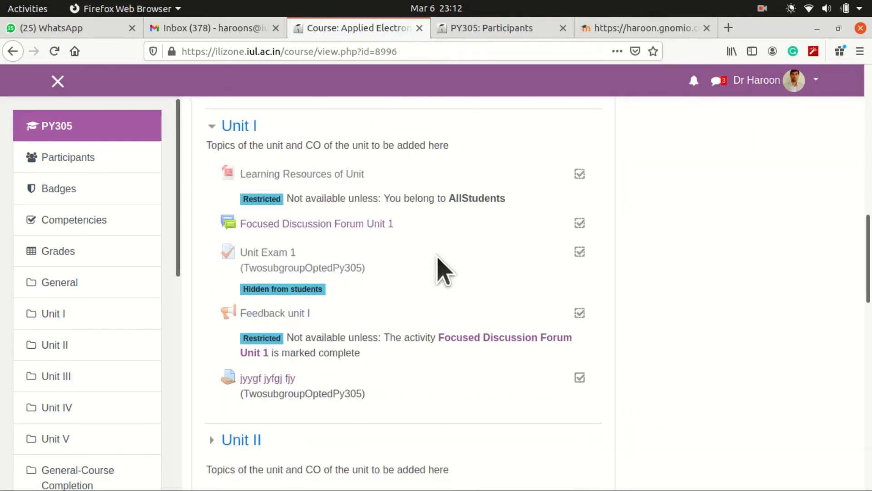
- Expand Unit II and examine the grouping labels and access restrictions on the activities in Unit II, Unit I and the General section
scroll(444, 272, down, 4)
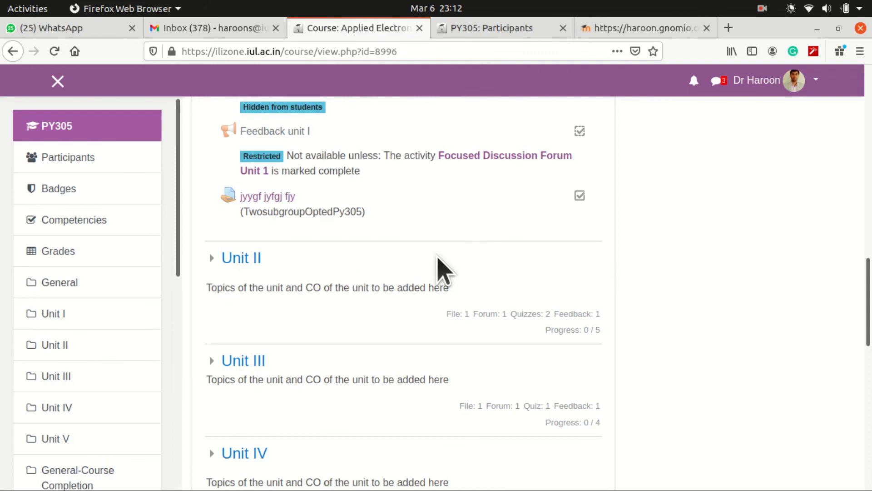
scroll(444, 271, up, 2)
scroll(437, 257, up, 1)
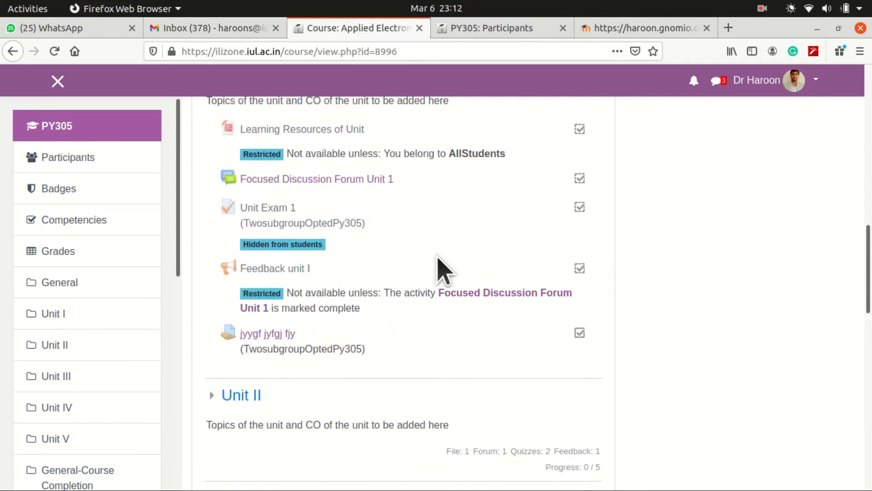
click(235, 409)
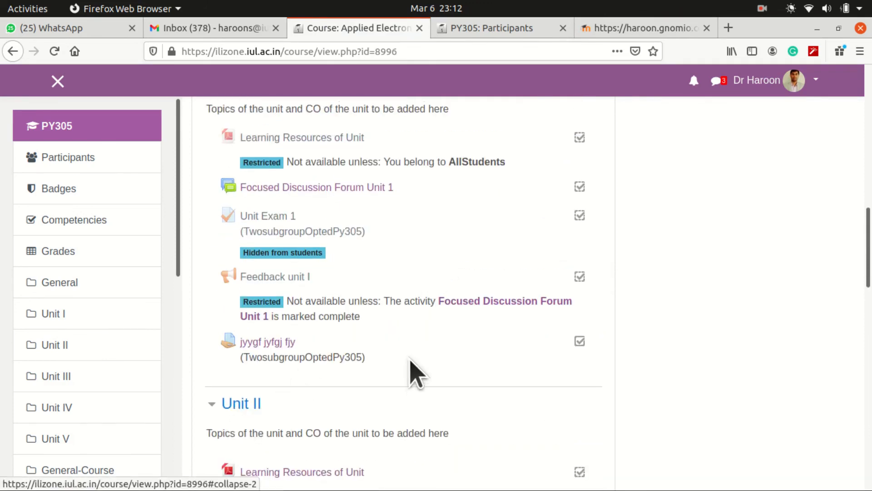
scroll(410, 370, down, 6)
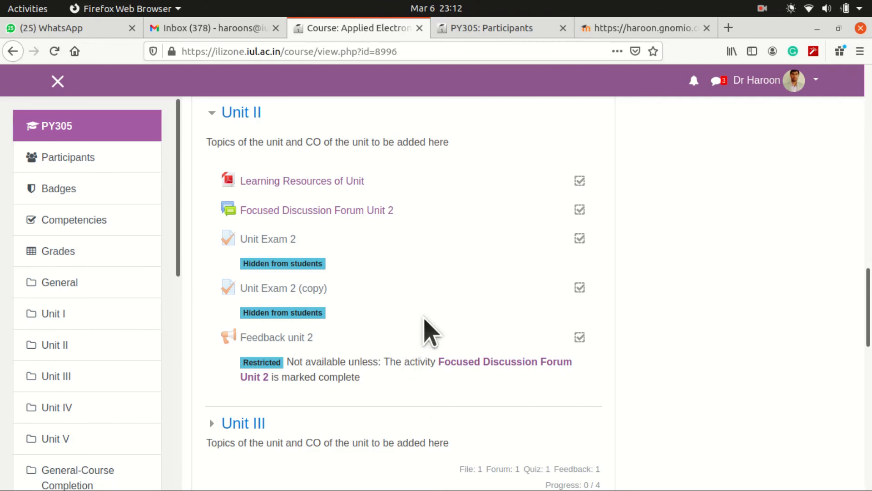
scroll(427, 329, up, 4)
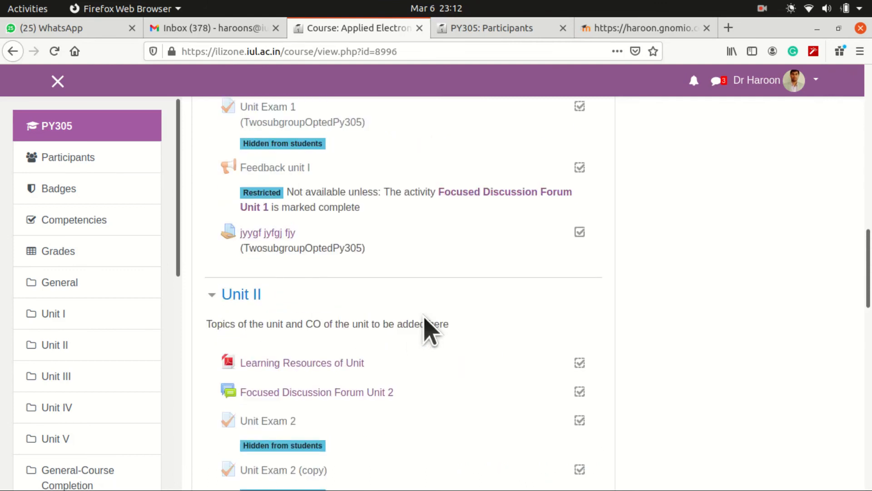
scroll(429, 329, up, 3)
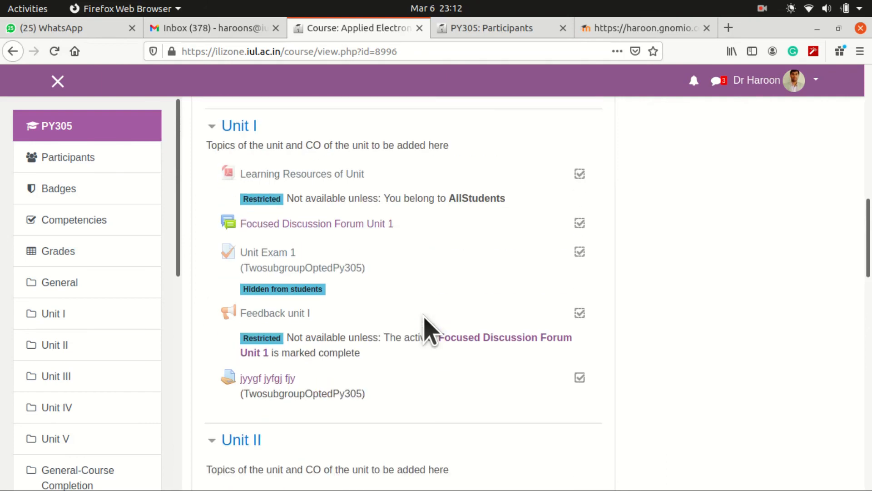
scroll(427, 329, up, 3)
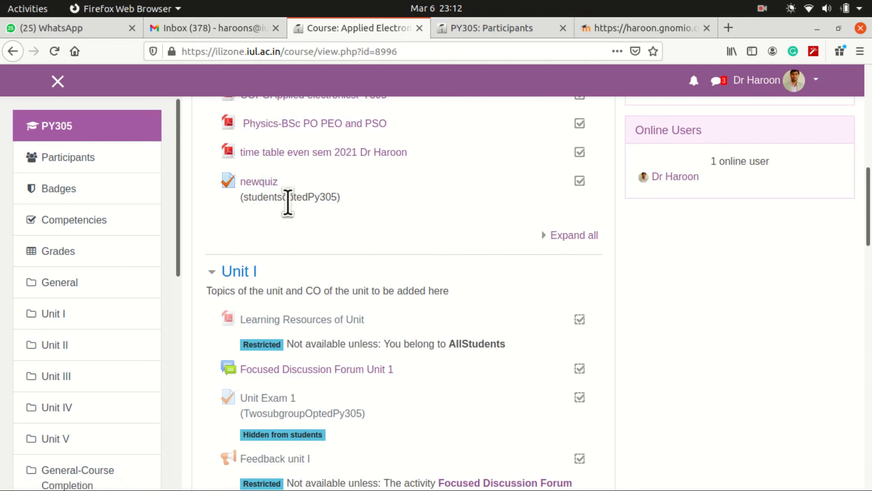
- Open the course's list of groupings through the participants' group management
click(125, 168)
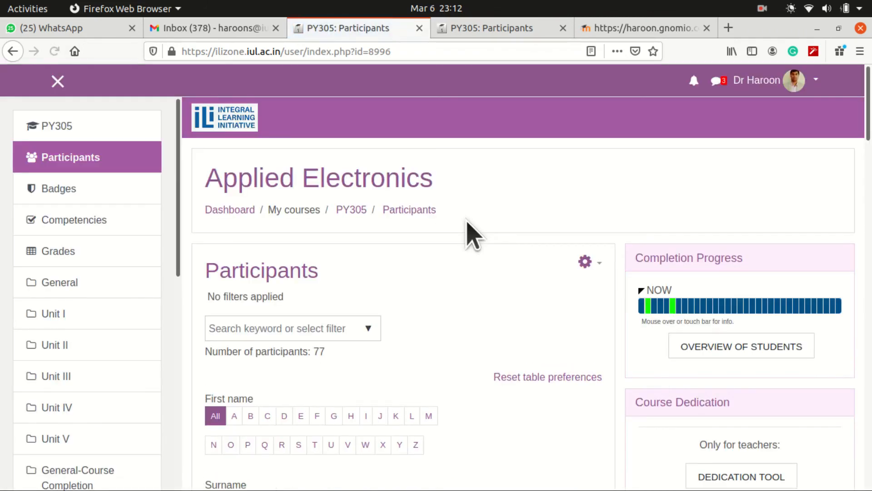
click(596, 262)
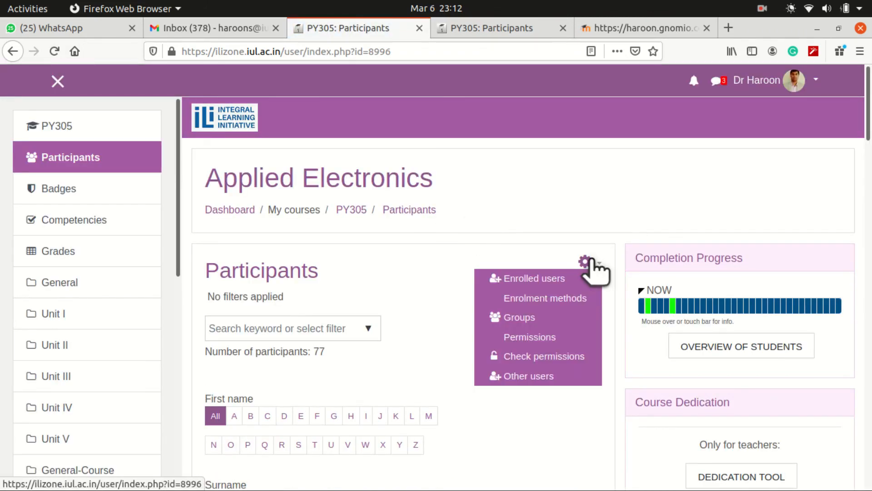
click(550, 304)
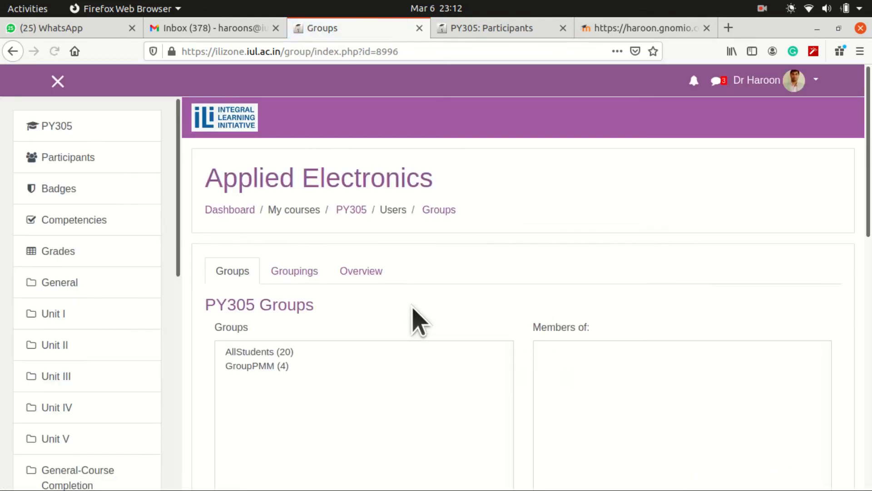
scroll(413, 308, down, 2)
click(279, 162)
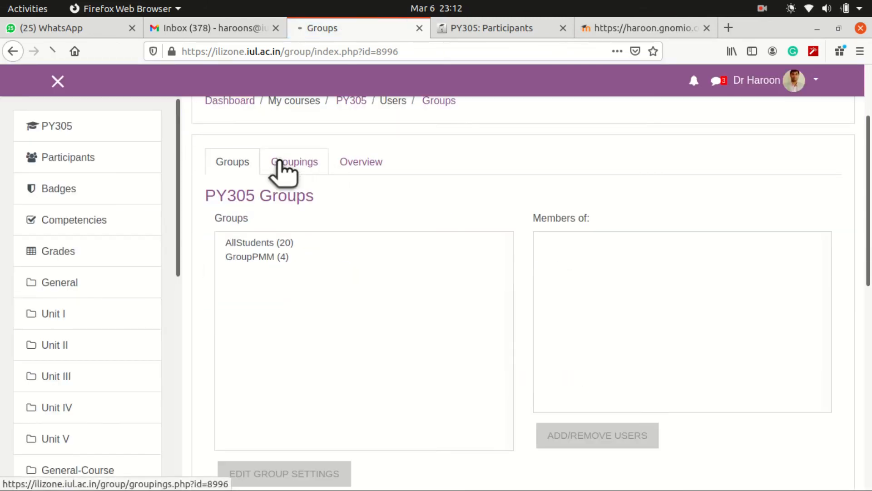
scroll(300, 261, down, 2)
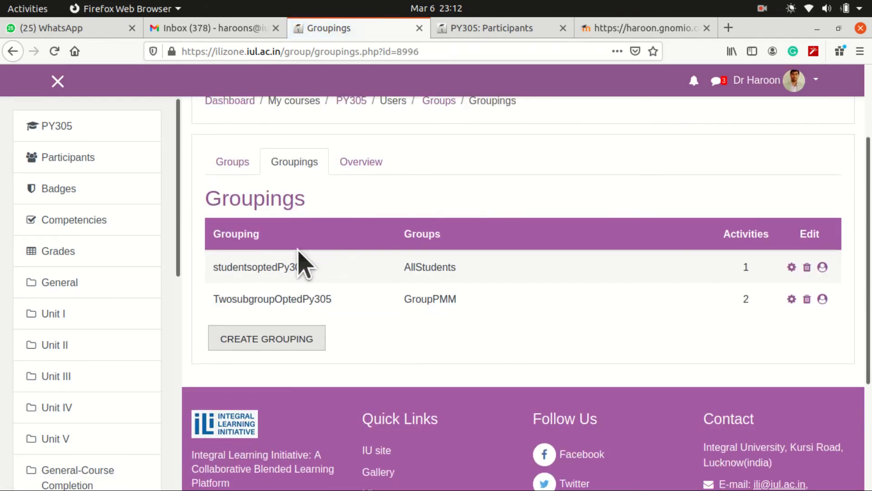
- Check how many activities use the studentsoptedPy305 grouping in the groupings table
double_click(254, 264)
double_click(752, 238)
click(741, 267)
double_click(743, 267)
double_click(278, 266)
click(739, 266)
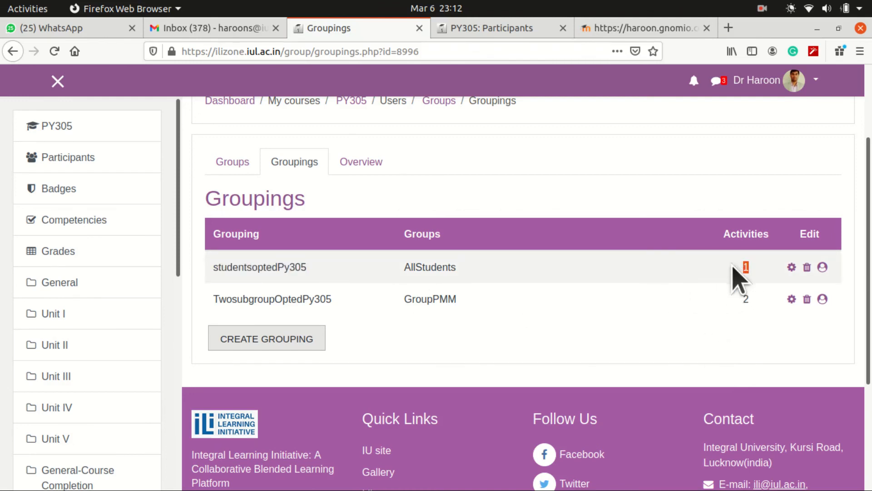
click(617, 333)
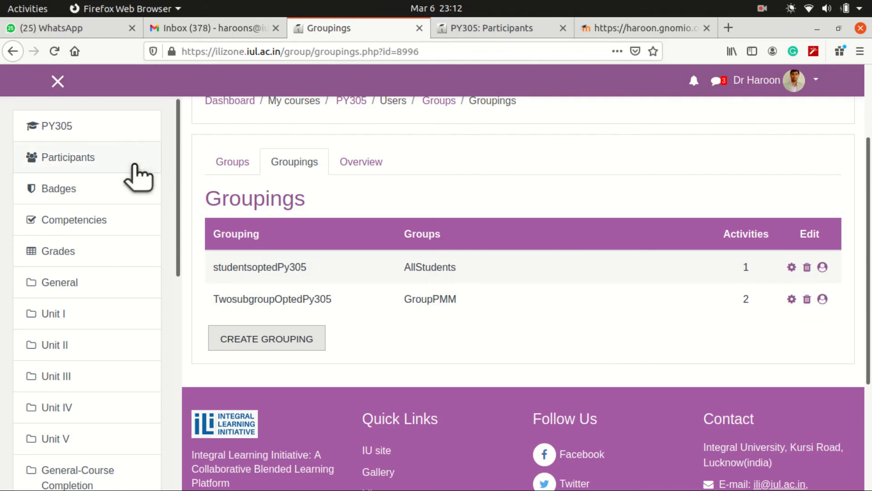
- Return to the PY305 course page and check the group restriction on Unit I's Learning Resources of Unit
click(105, 136)
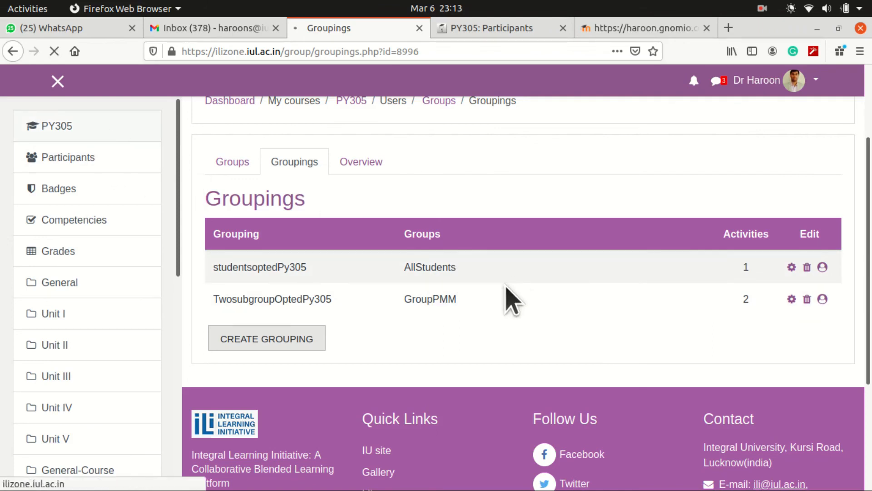
scroll(310, 293, down, 10)
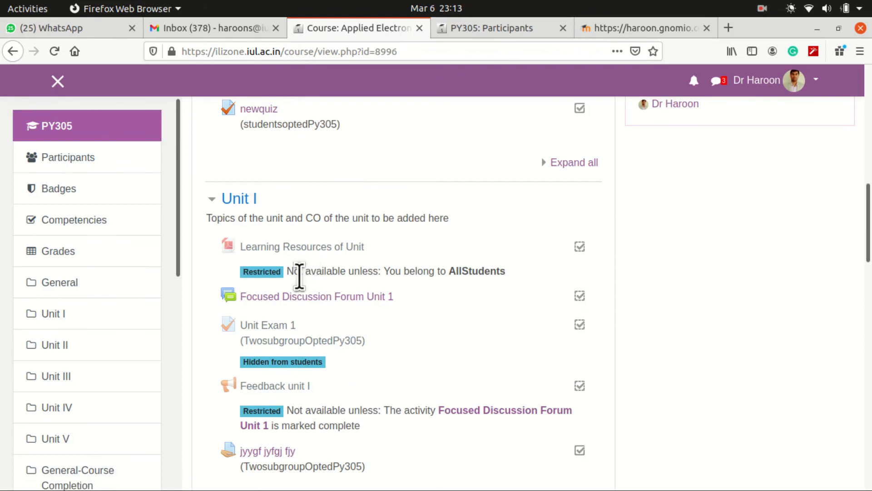
drag(449, 271, 525, 282)
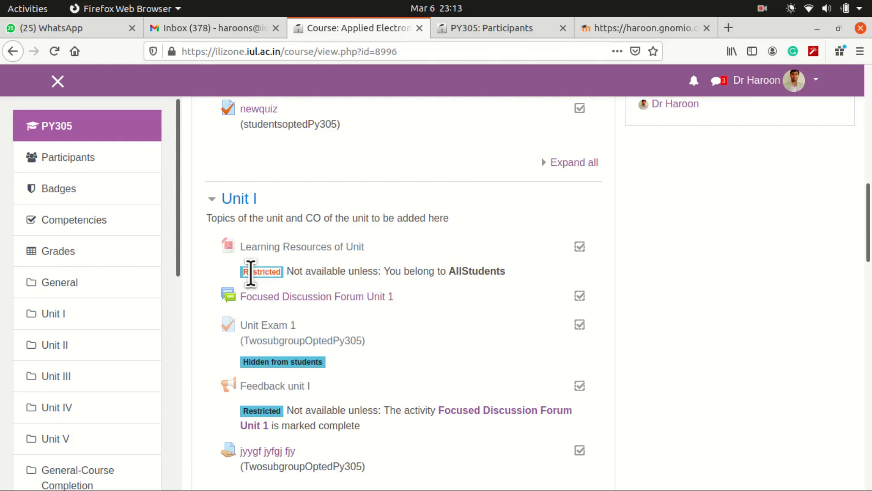
double_click(482, 272)
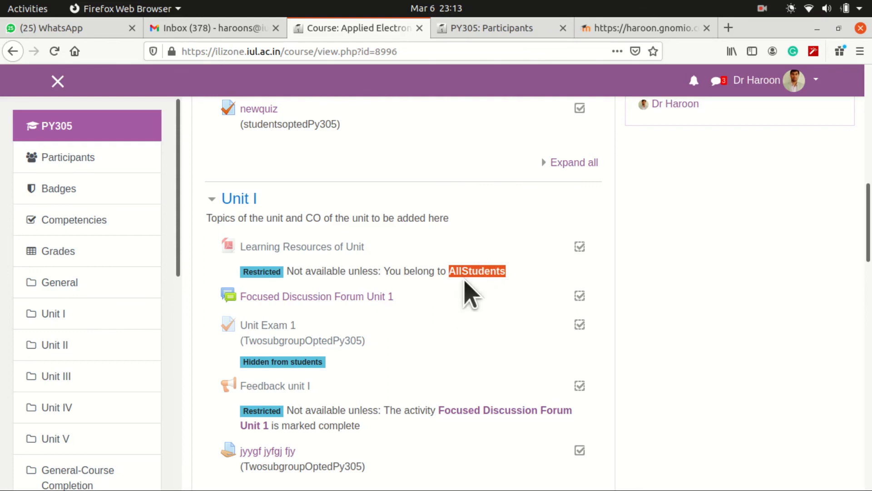
scroll(460, 293, up, 12)
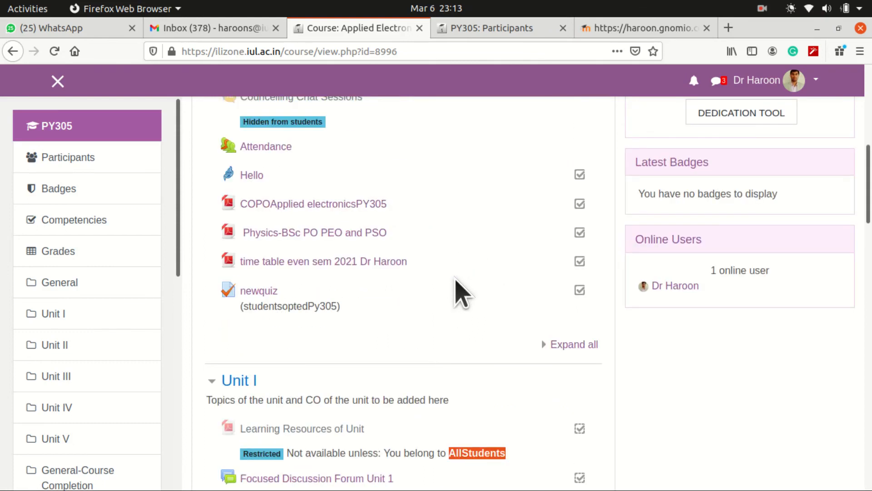
- Go back from the course page to the groupings list by way of the participants' group management
click(97, 155)
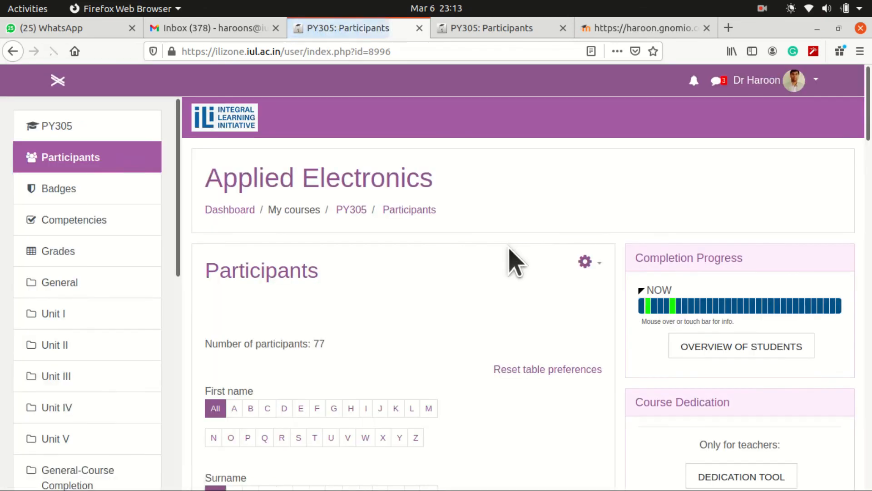
click(586, 261)
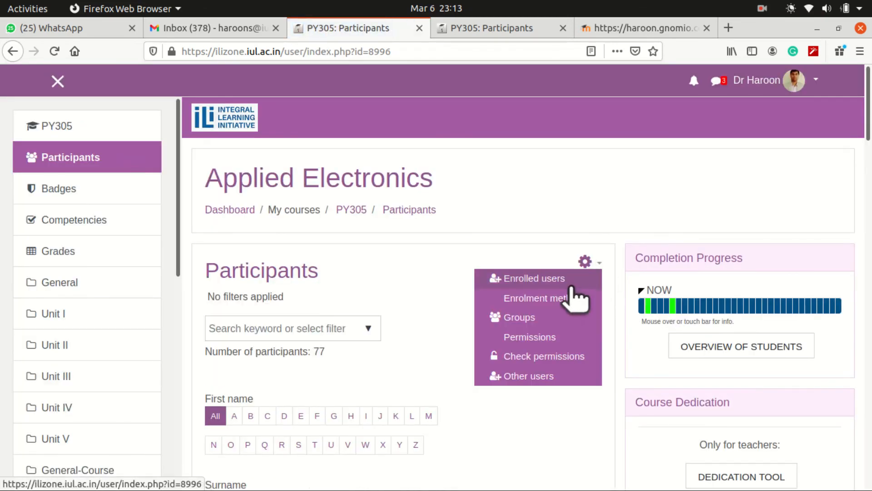
click(546, 323)
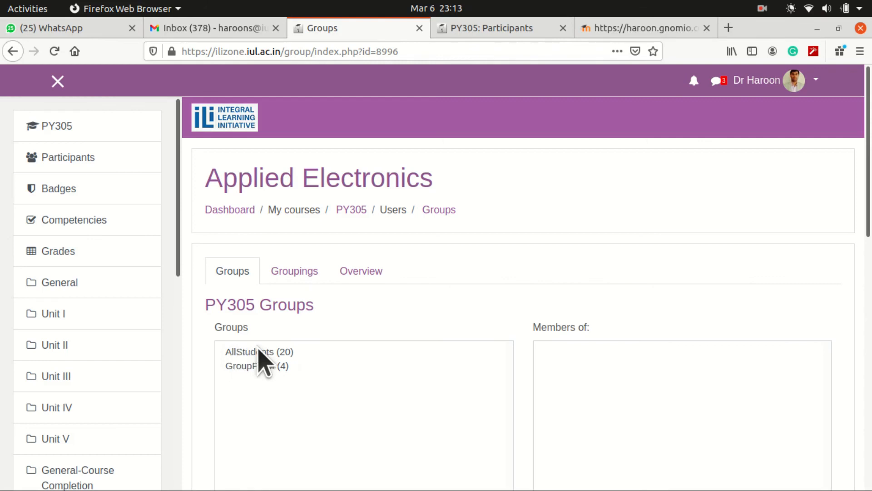
click(292, 277)
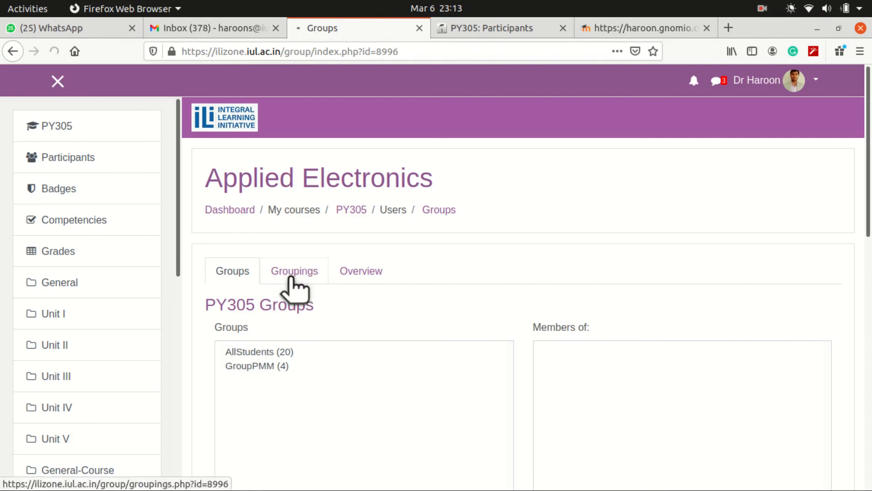
scroll(294, 272, down, 3)
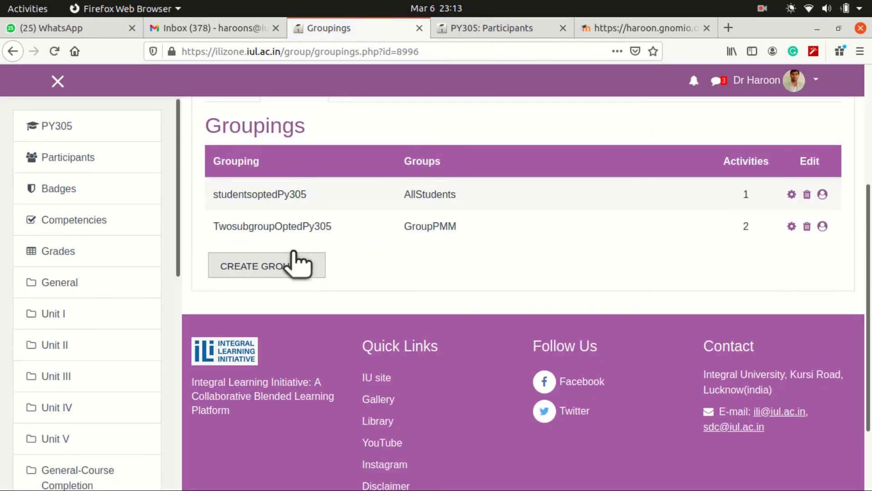
- Compare the studentsoptedPy305 and TwosubgroupOptedPy305 groupings by their assigned groups and activity counts
drag(211, 173, 259, 165)
double_click(218, 195)
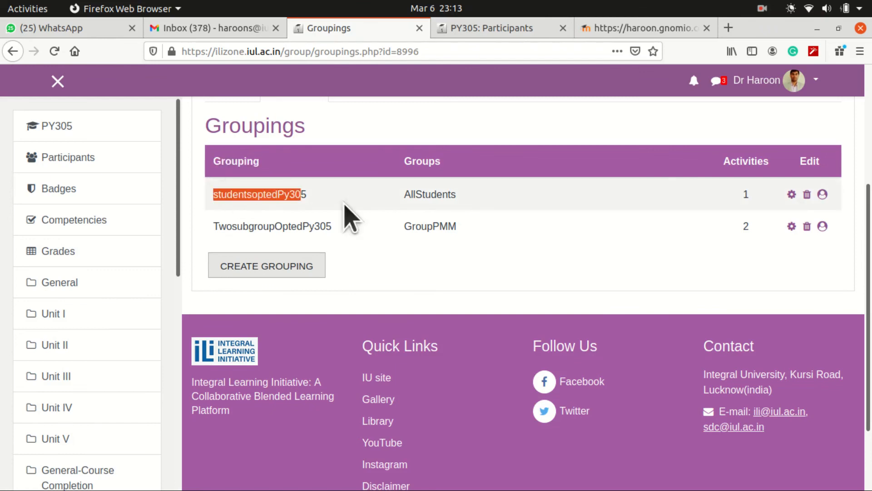
drag(214, 226, 314, 225)
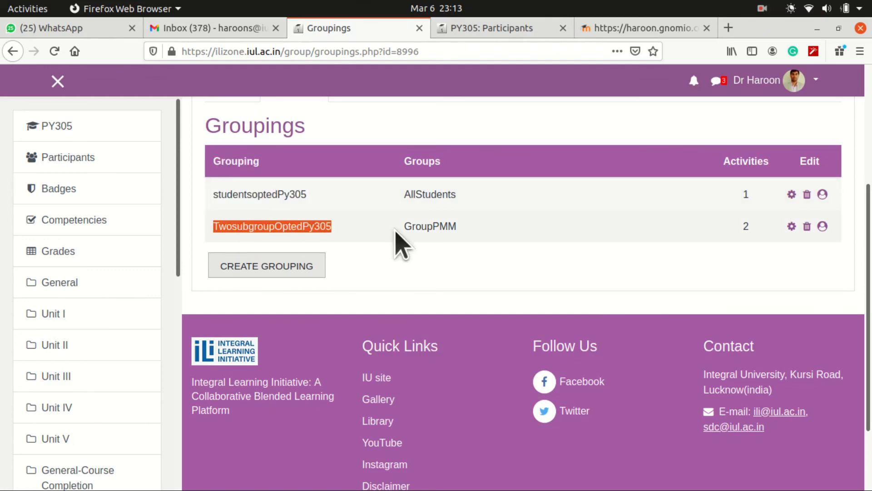
click(396, 244)
double_click(414, 194)
double_click(263, 194)
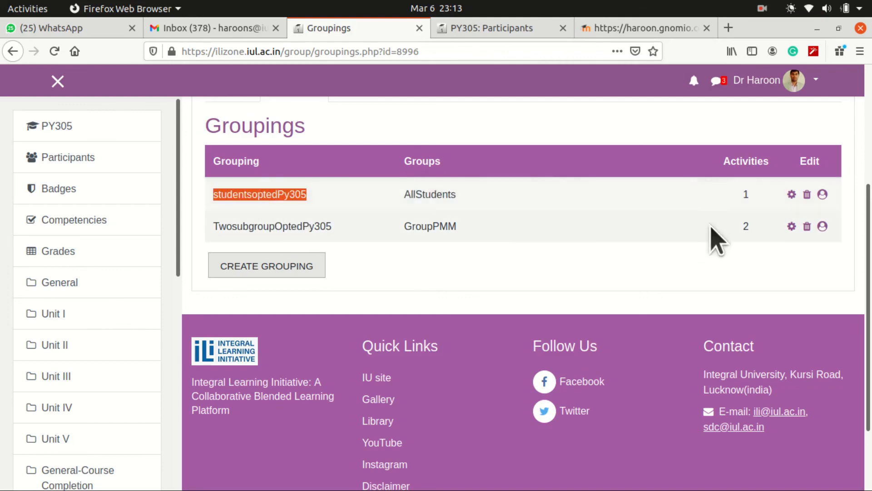
double_click(745, 194)
double_click(232, 193)
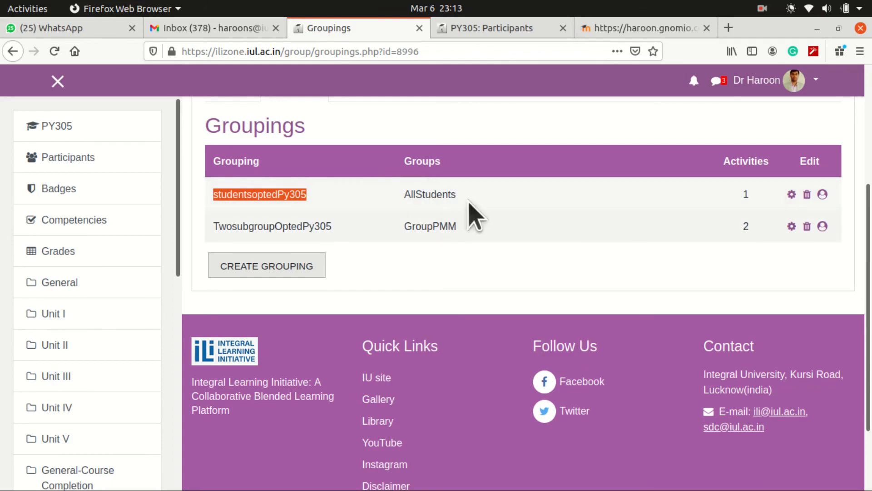
- Return to the PY305 course page and log out of the site
scroll(568, 286, up, 4)
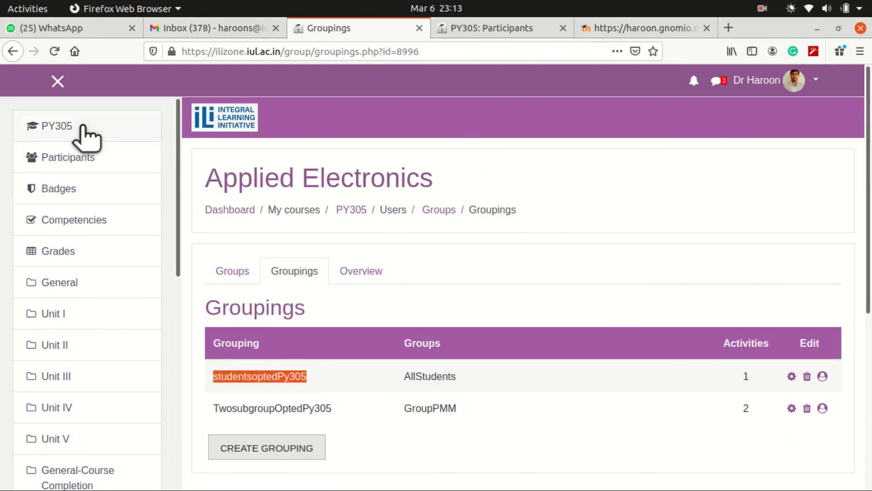
click(34, 126)
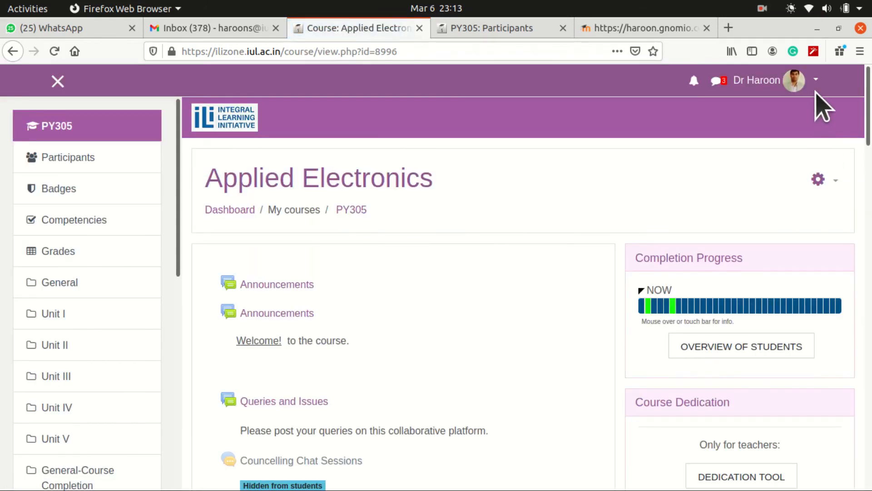
click(813, 86)
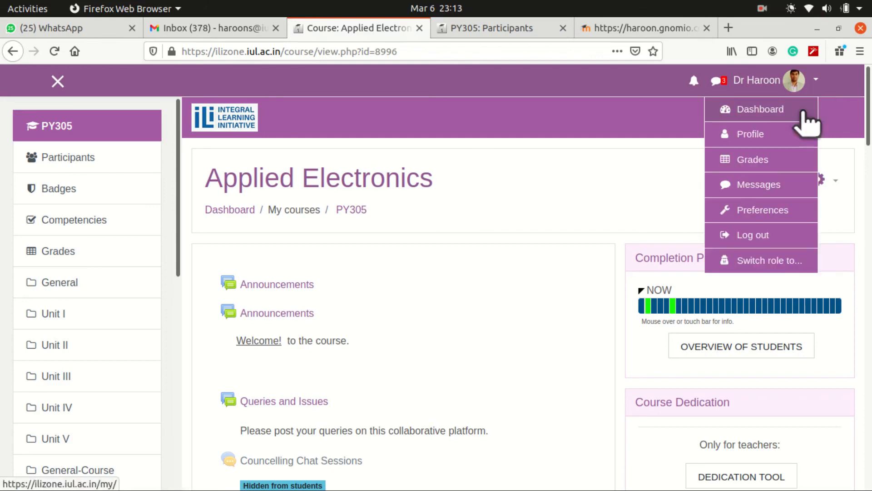
click(772, 235)
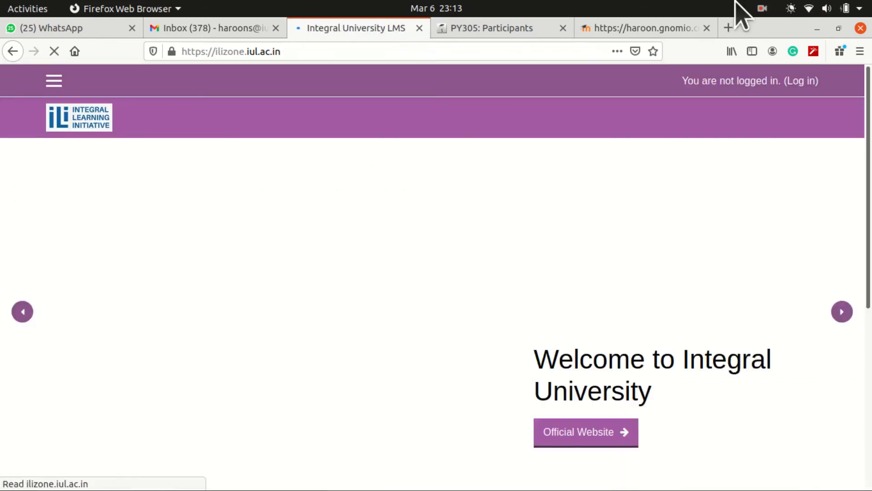
click(762, 9)
click(752, 86)
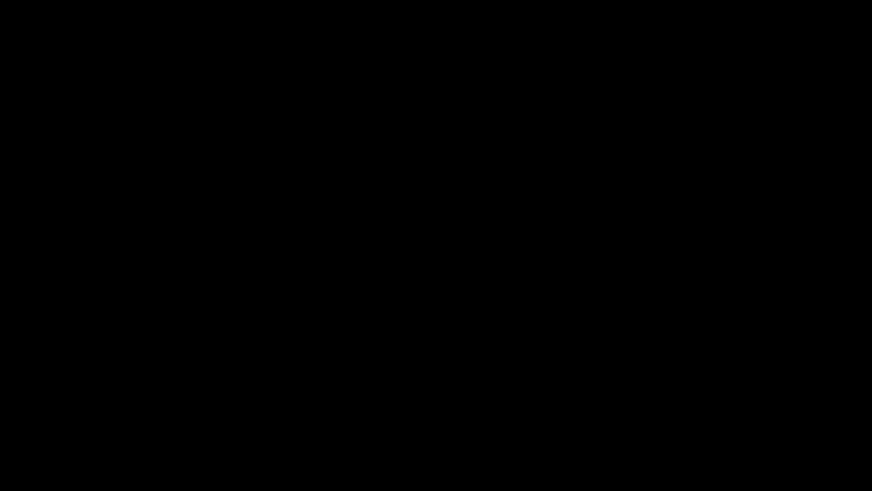